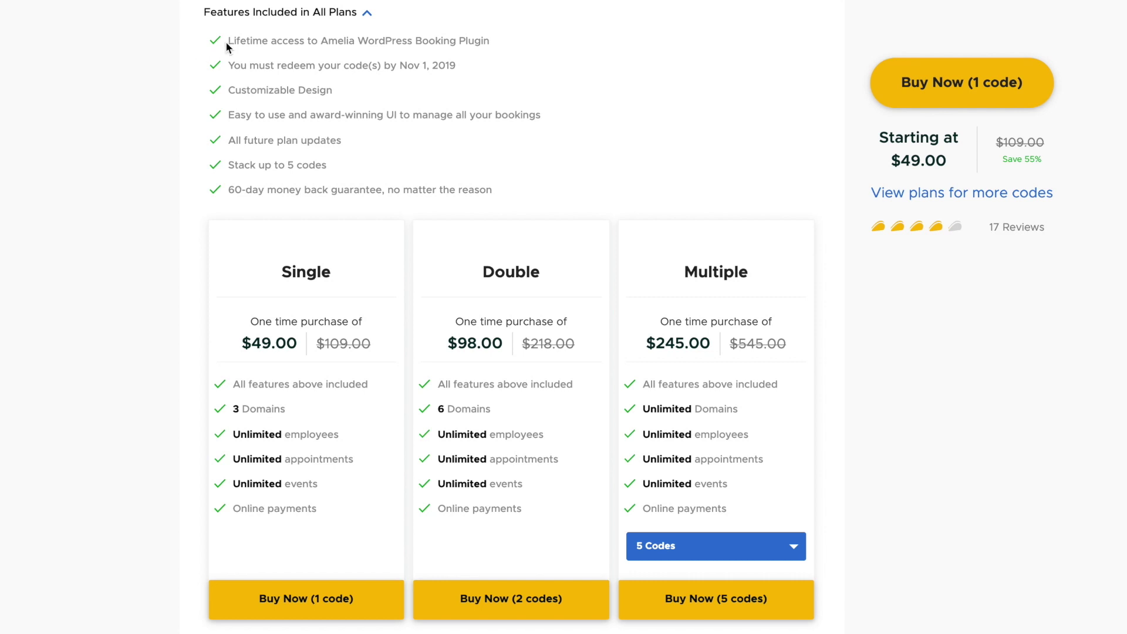
# Highlight the 'All future plan updates' line in the AppSumo Features Included list
pyautogui.moveTo(223, 139); pyautogui.dragTo(371, 141)
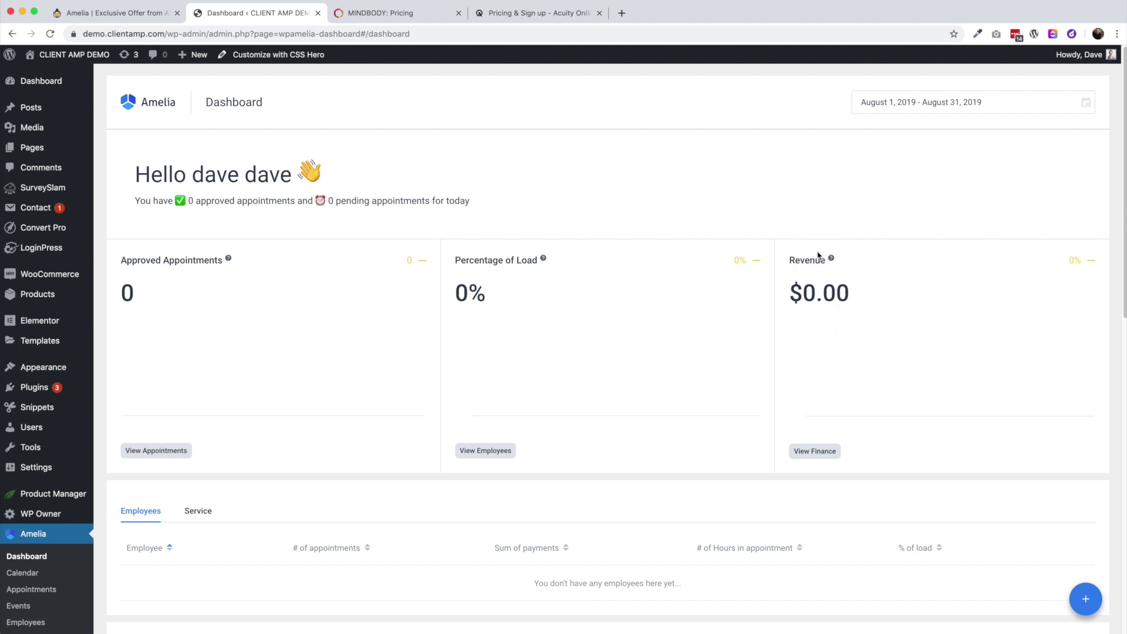
# Set the dashboard date range to September 1–7, 2019
pyautogui.click(904, 102)
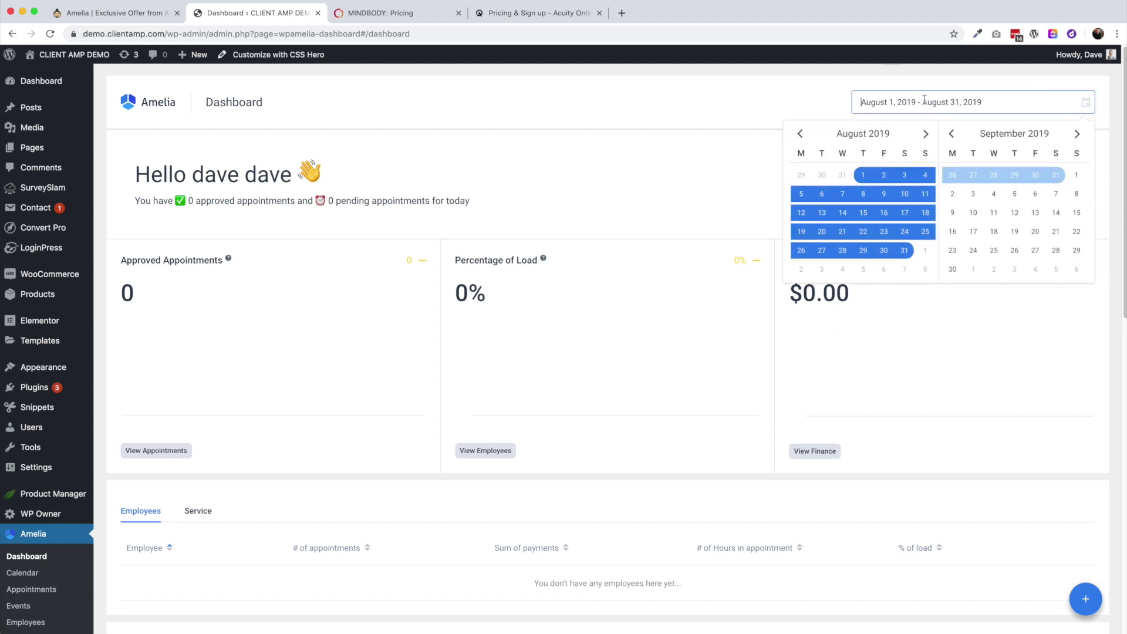
pyautogui.click(926, 255)
pyautogui.click(905, 269)
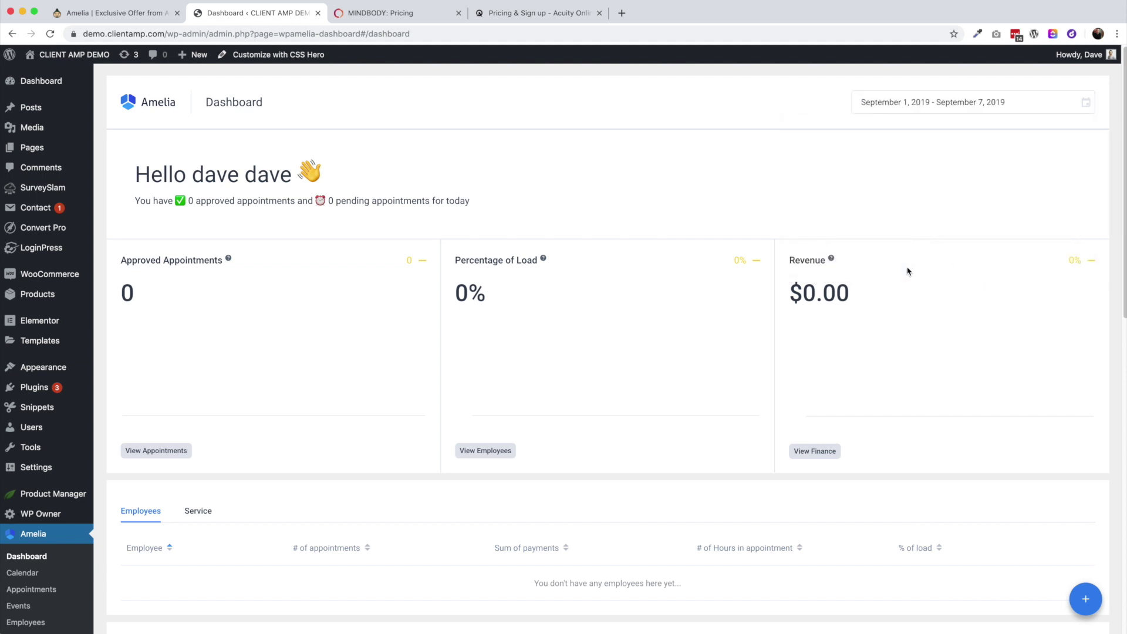
pyautogui.click(883, 101)
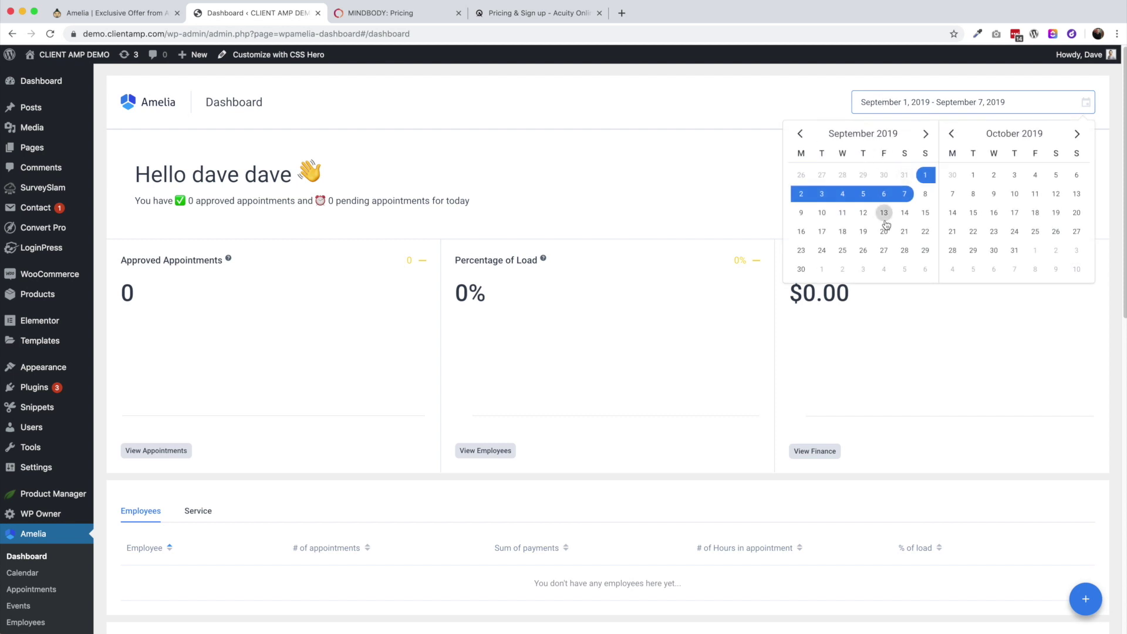
pyautogui.click(933, 353)
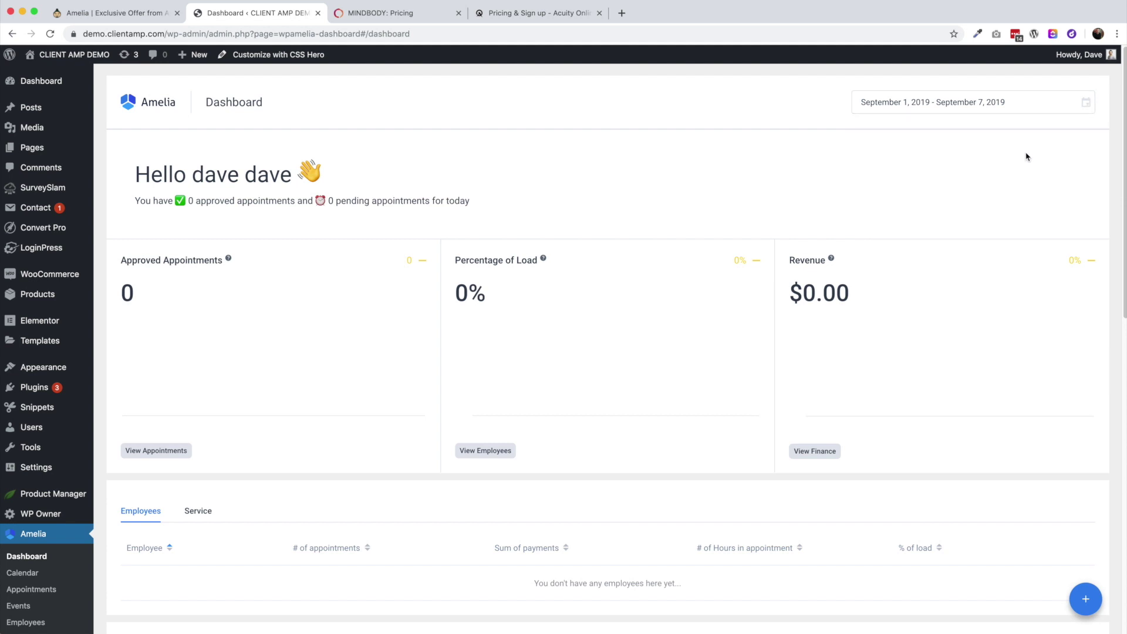
# Change the date range to December 31, 2018 – January 1, 2019
pyautogui.click(1005, 100)
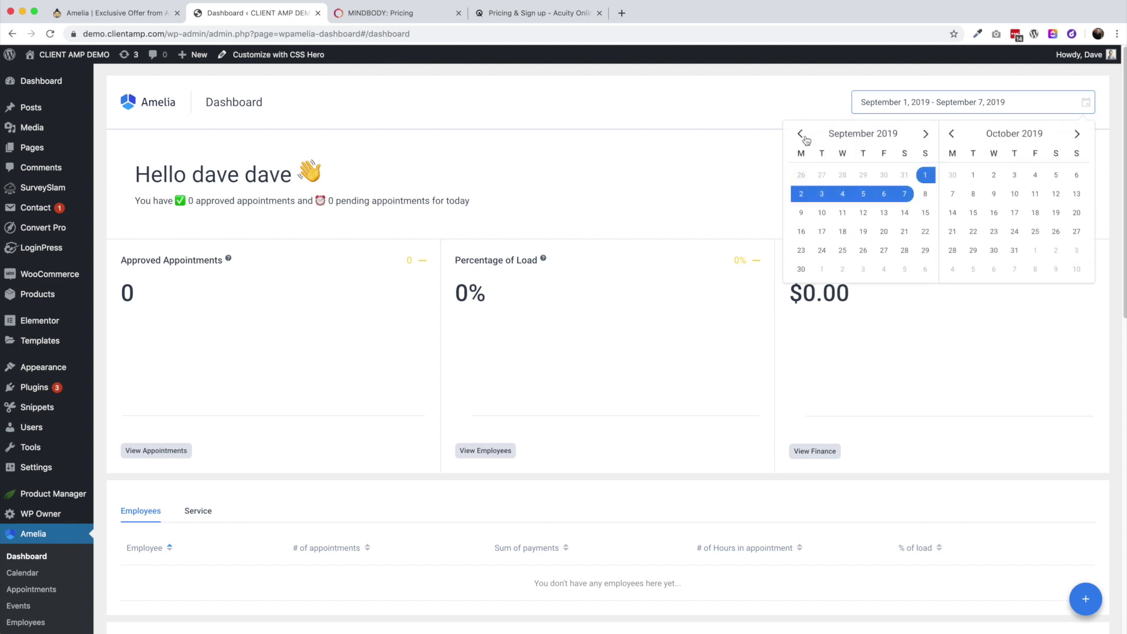
pyautogui.click(803, 135)
pyautogui.click(803, 135)
pyautogui.click(803, 135)
pyautogui.click(803, 135)
pyautogui.click(803, 135)
pyautogui.click(803, 135)
pyautogui.click(803, 135)
pyautogui.click(803, 135)
pyautogui.click(803, 135)
pyautogui.click(926, 134)
pyautogui.click(822, 175)
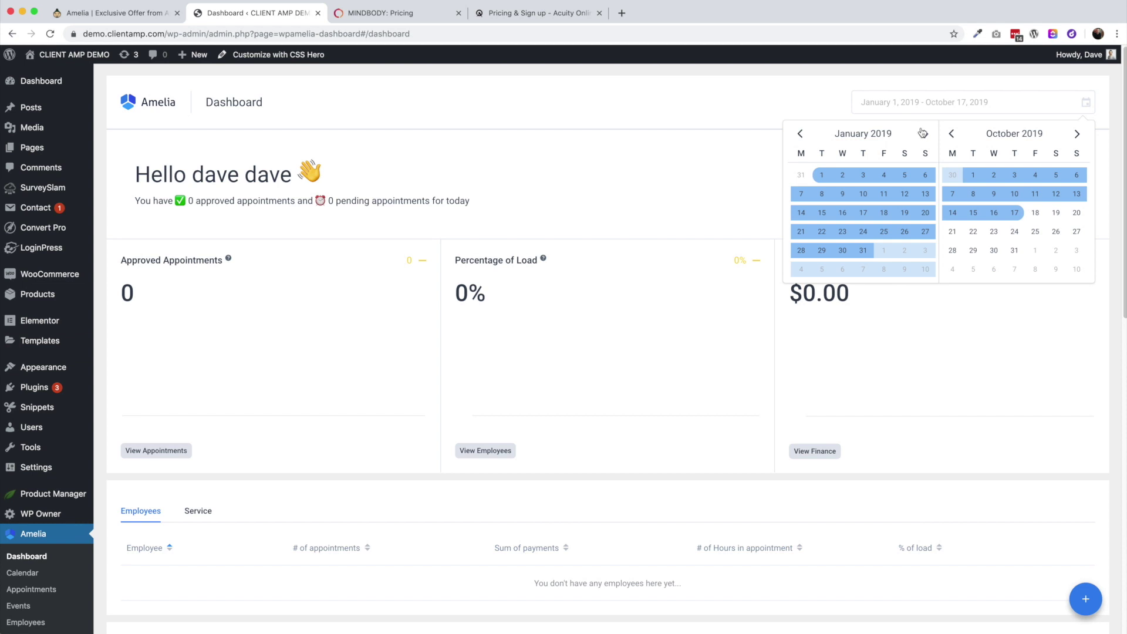
pyautogui.click(629, 164)
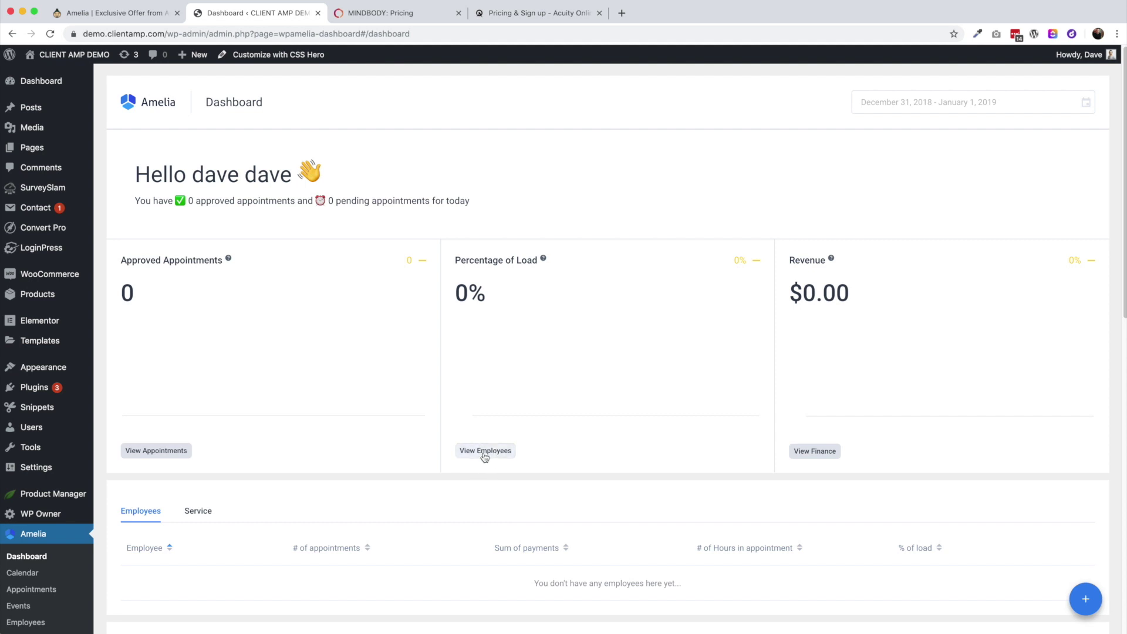
# Scroll the empty dashboard to the Customers chart and back, then switch to MINDBODY pricing
pyautogui.scroll(-1, 484, 457)
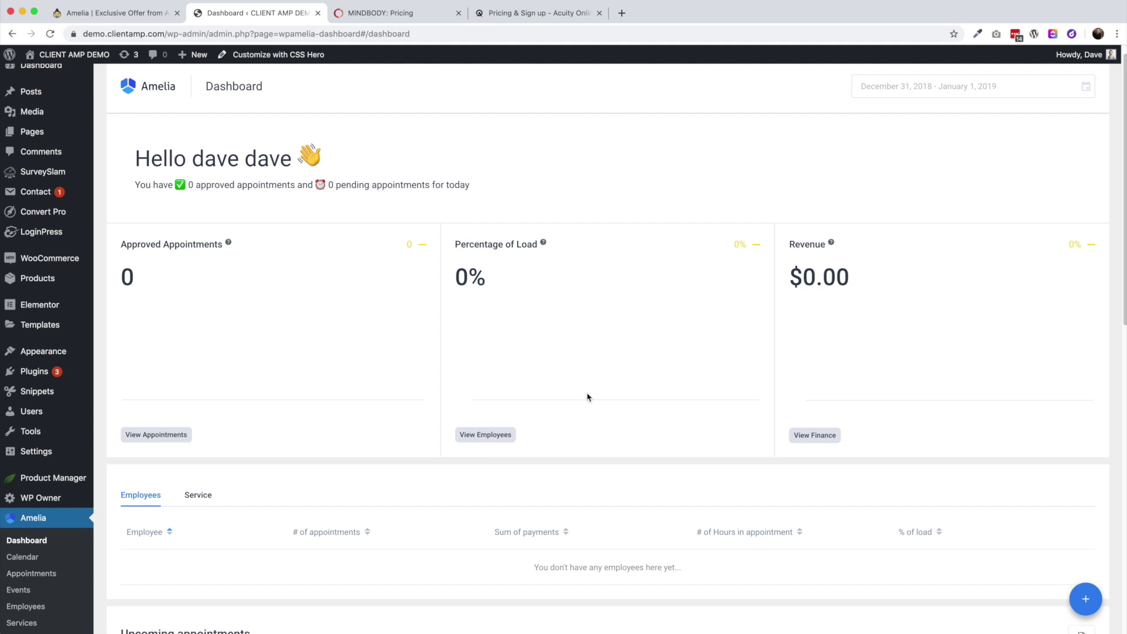
pyautogui.scroll(-3, 493, 447)
pyautogui.scroll(-10, 501, 447)
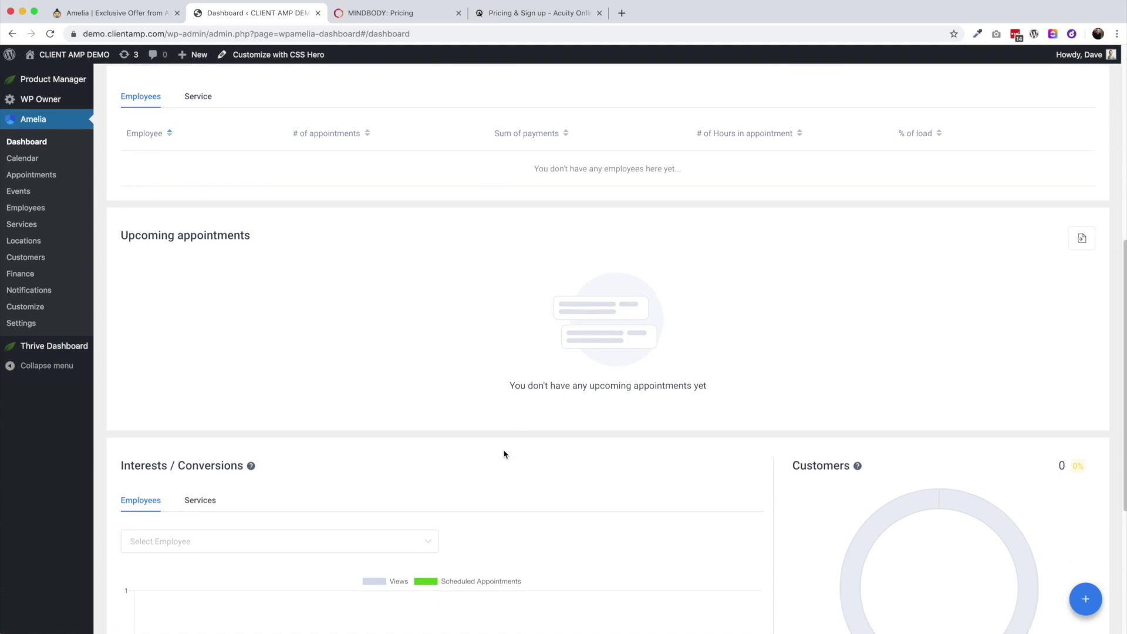
pyautogui.scroll(1, 500, 370)
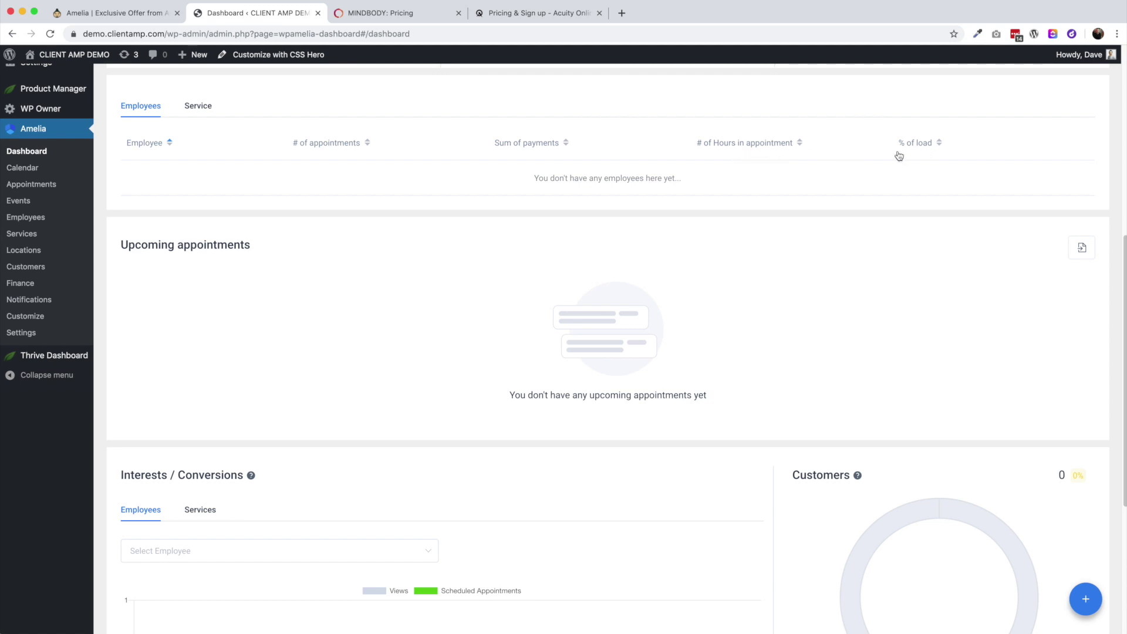
pyautogui.scroll(3, 622, 335)
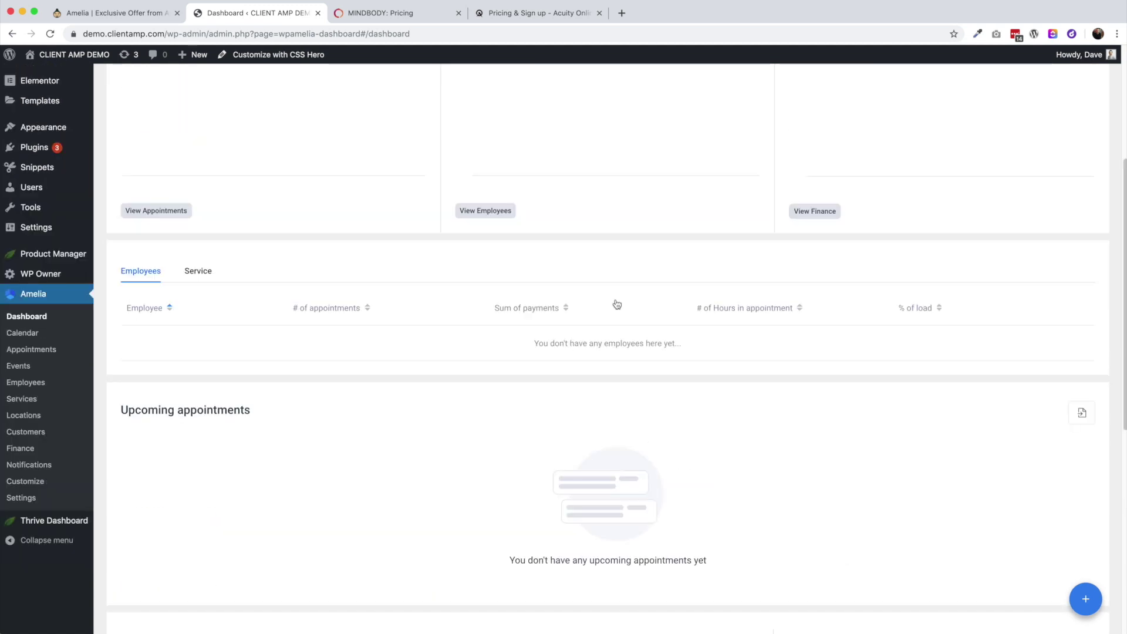
pyautogui.scroll(1, 540, 170)
pyautogui.scroll(-4, 375, 558)
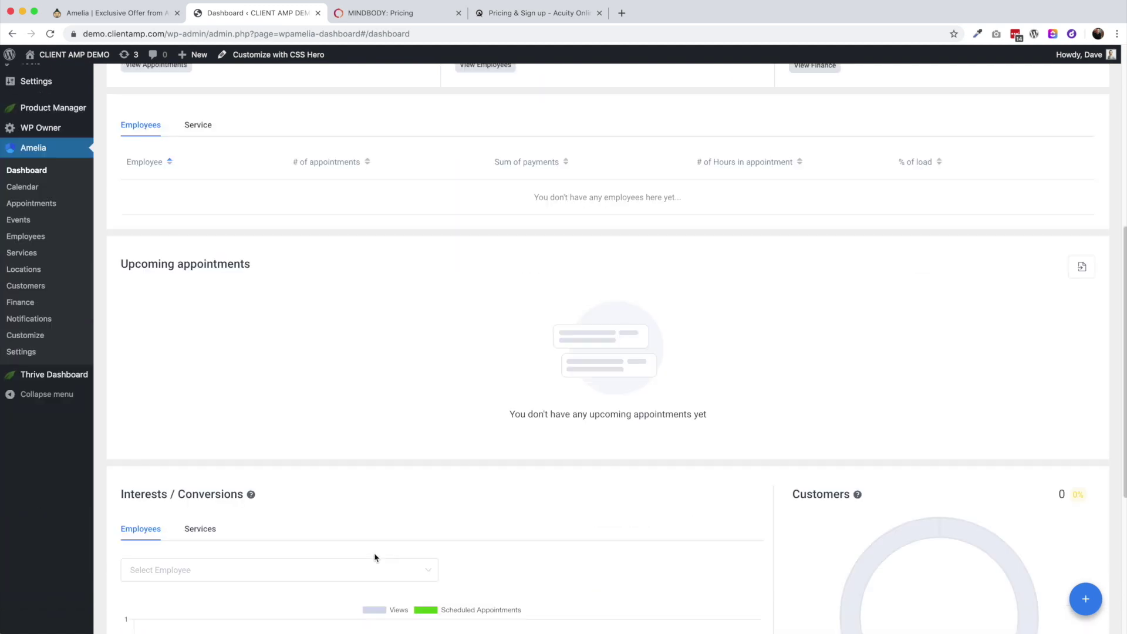
pyautogui.scroll(-2, 375, 559)
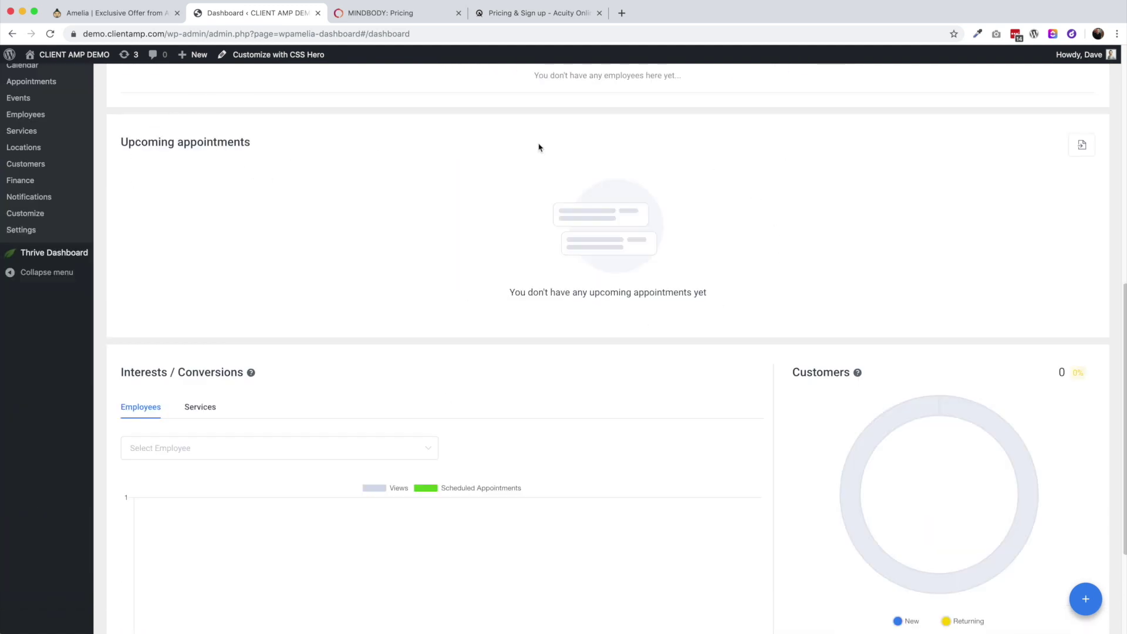
pyautogui.scroll(-3, 292, 376)
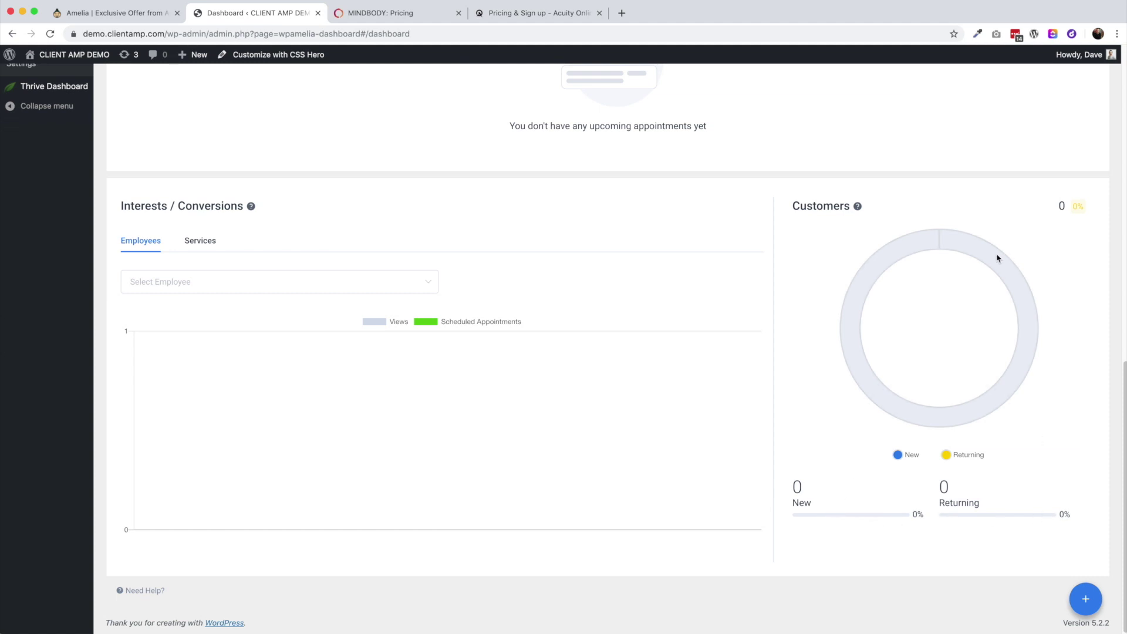
pyautogui.scroll(12, 632, 390)
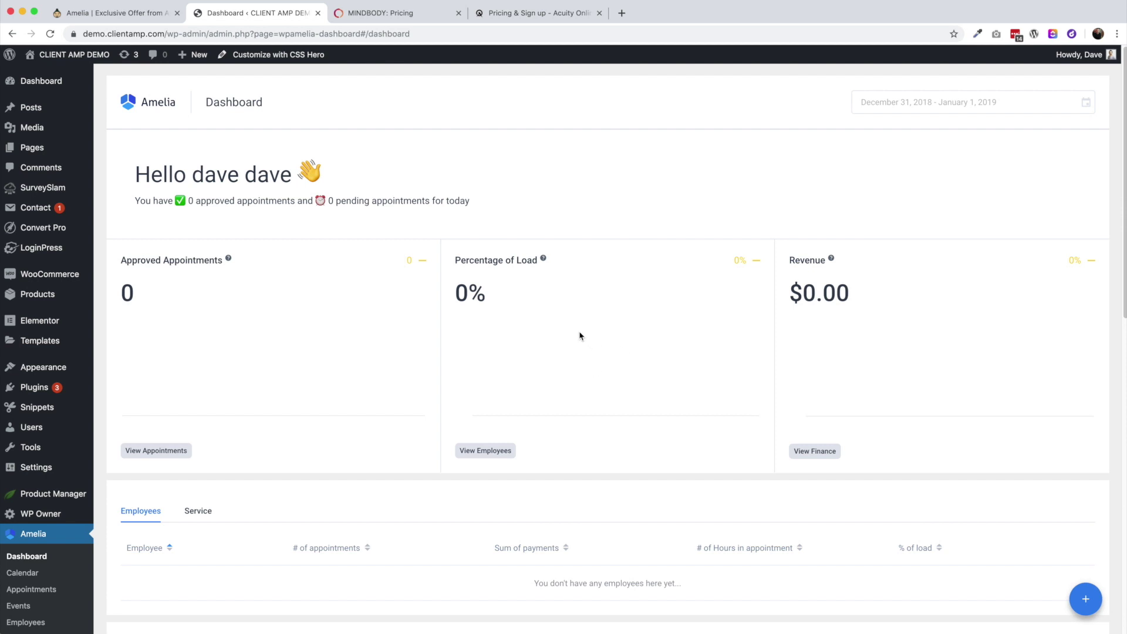
pyautogui.click(390, 13)
# Compare the Essential ($129), Accelerate ($239) and Ultimate ($349) plan features, then return to Amelia
pyautogui.scroll(5, 395, 252)
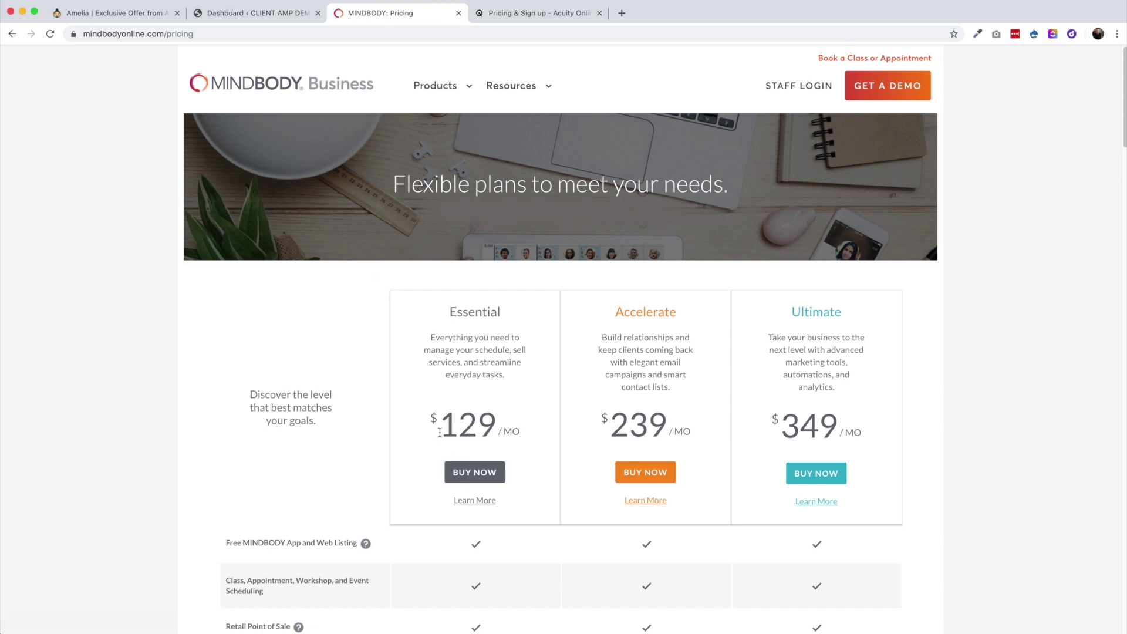
pyautogui.scroll(-3, 435, 438)
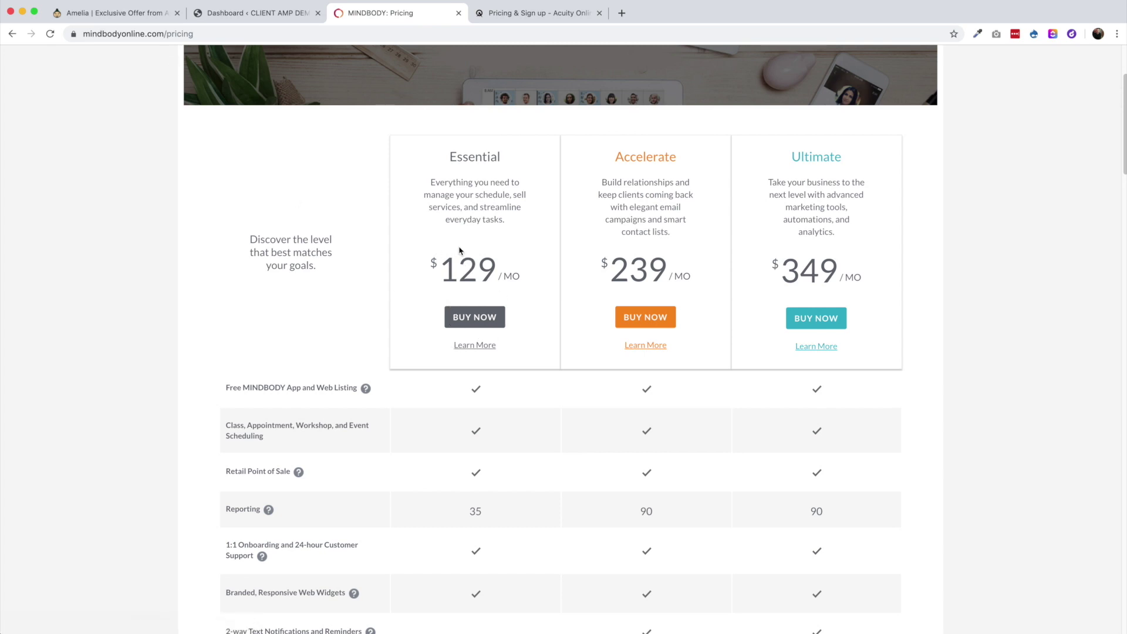
pyautogui.scroll(-1, 433, 442)
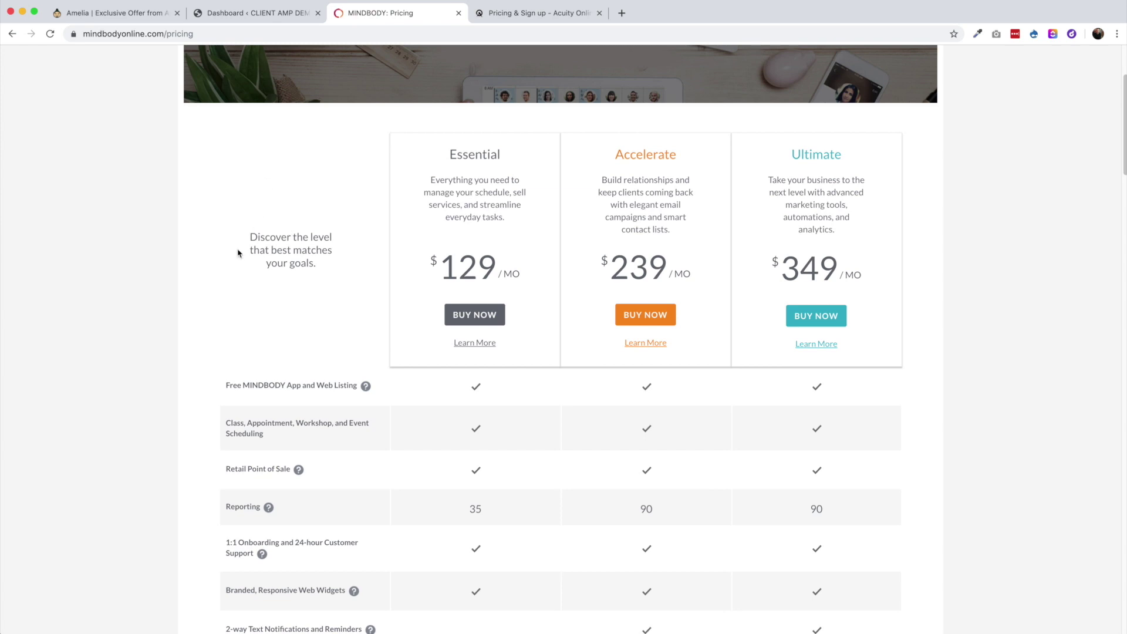
pyautogui.click(252, 12)
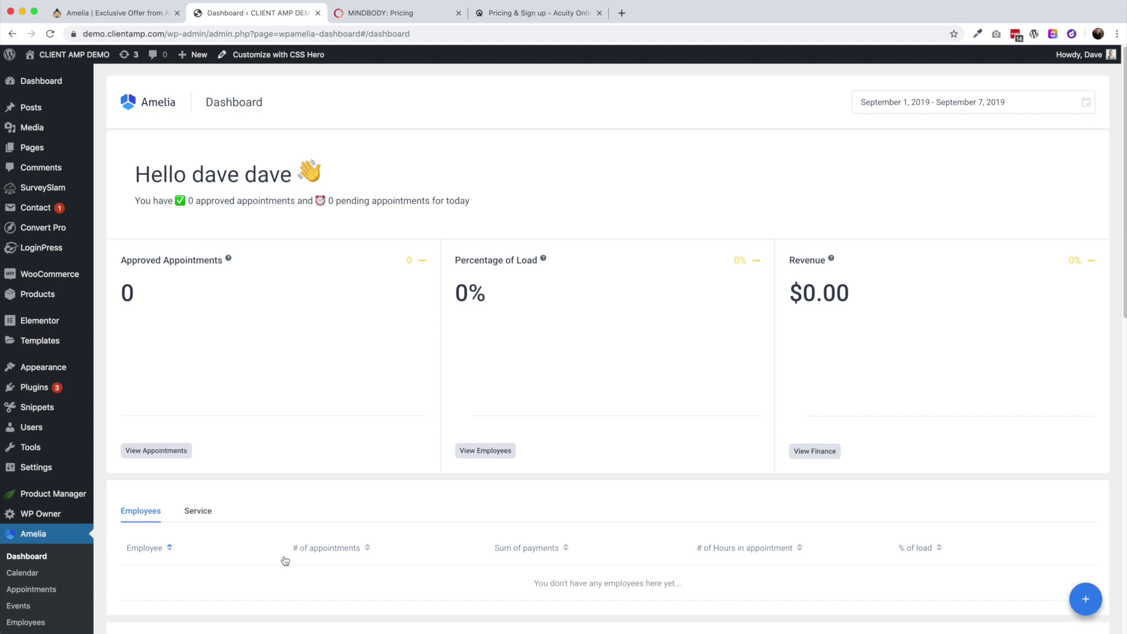
# Start a new employee in Amelia with the first name, last name and e-mail filled in
pyautogui.click(32, 621)
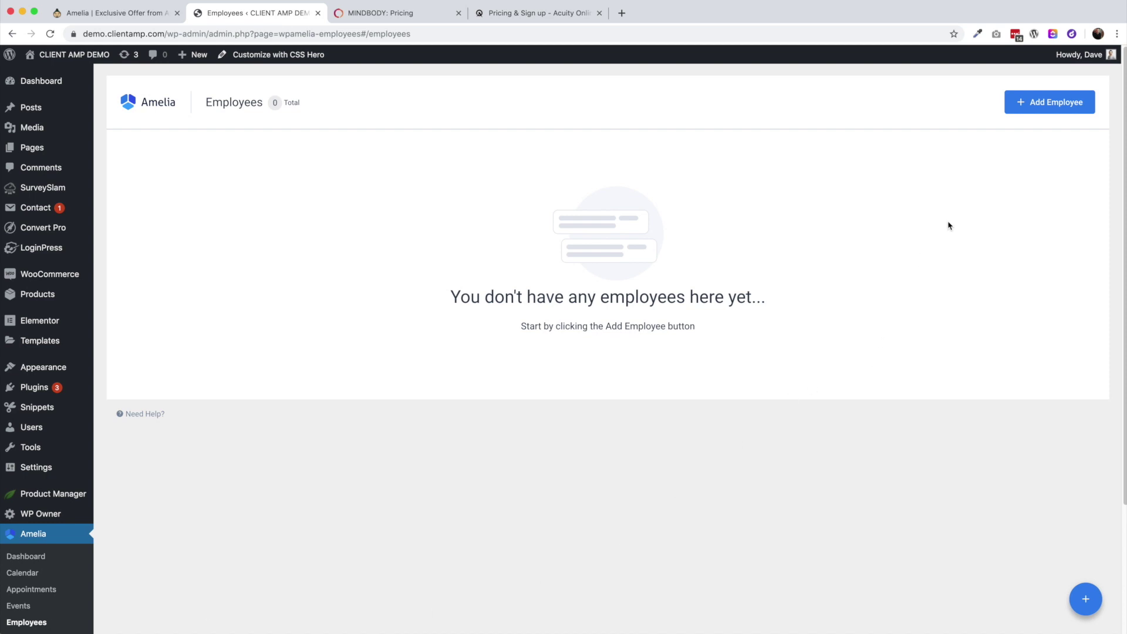
pyautogui.click(1048, 103)
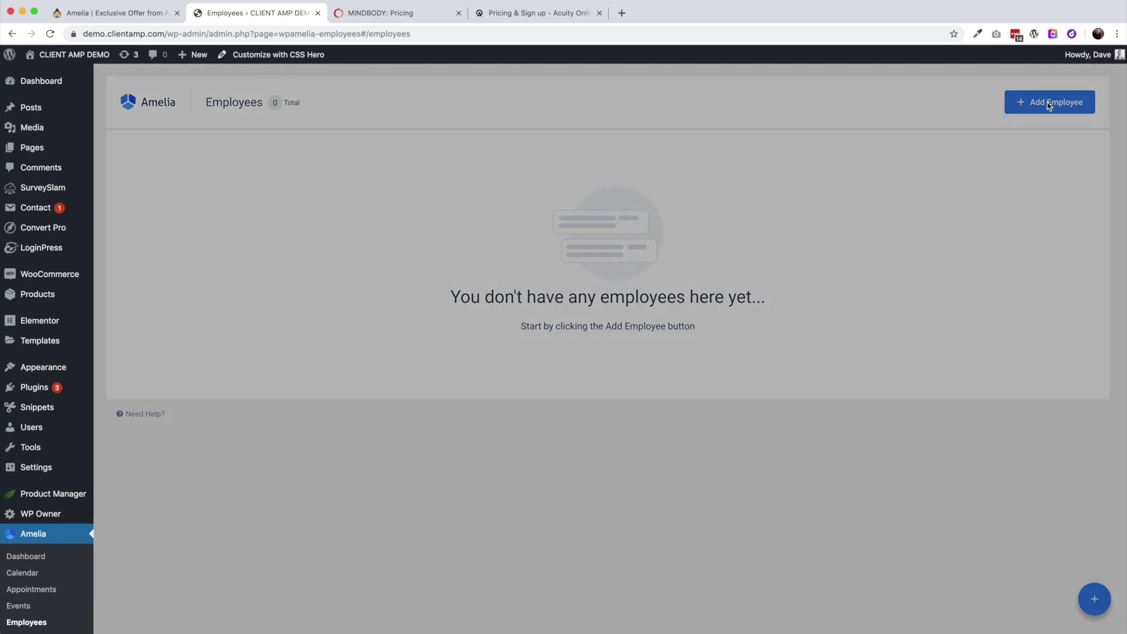
pyautogui.click(803, 282)
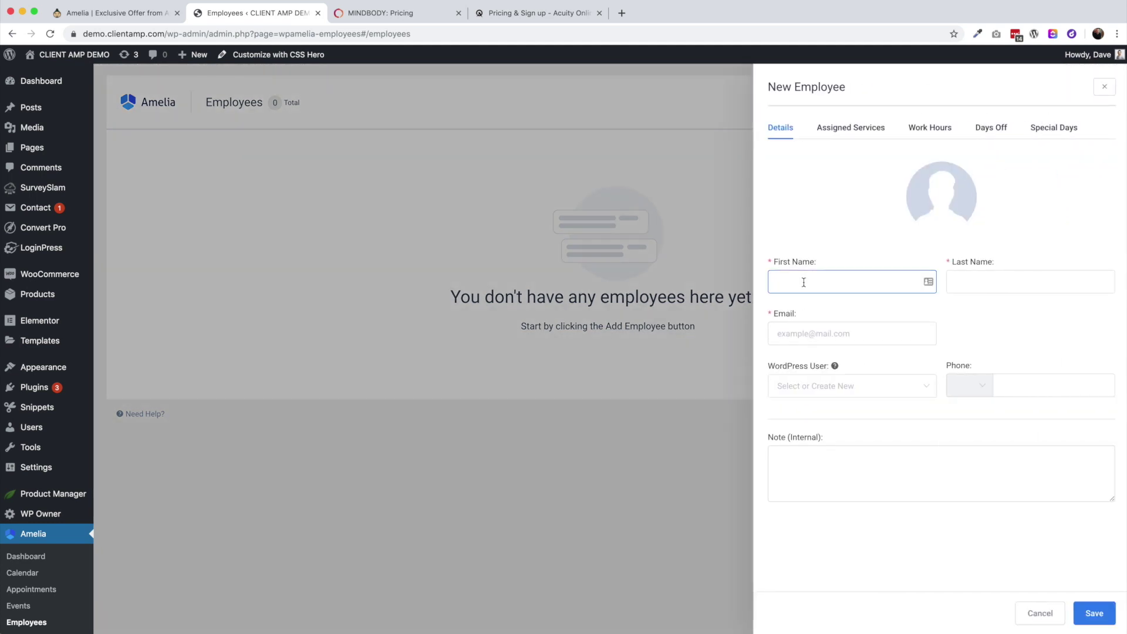
pyautogui.press('Tab')
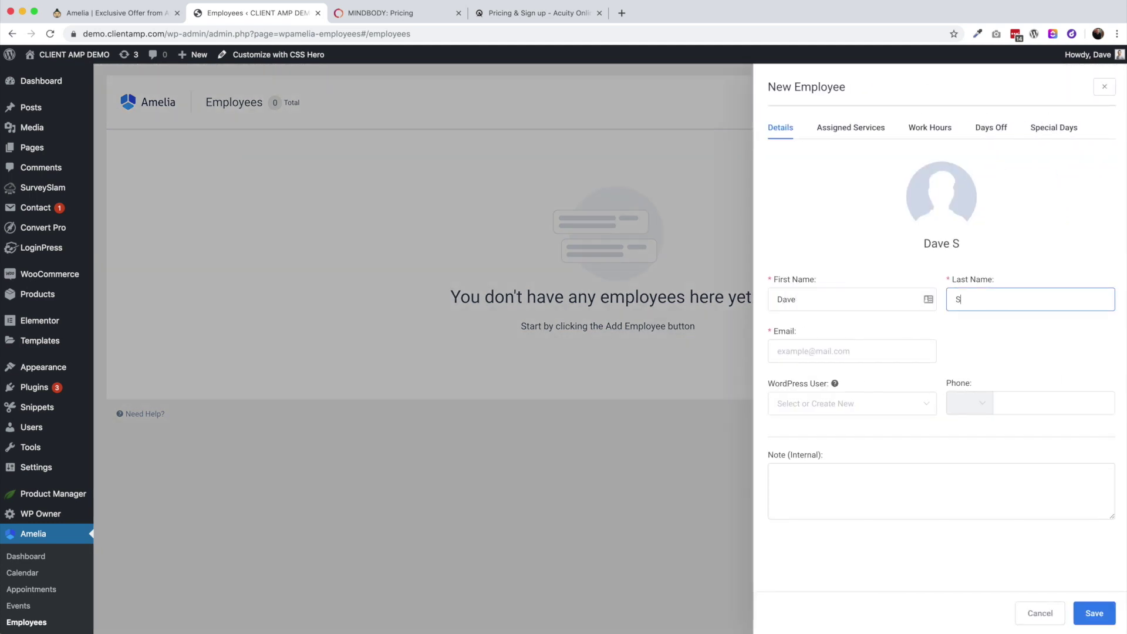
pyautogui.press('Tab')
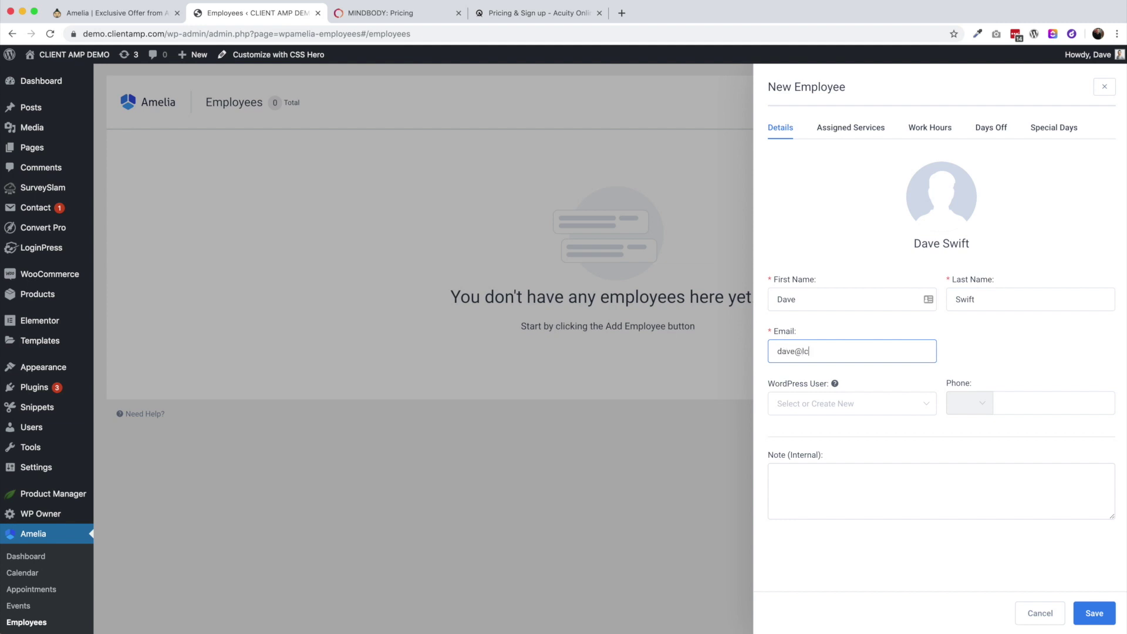
# Search unsuccessfully for a matching WordPress user, then open the WordPress Users list
pyautogui.click(837, 404)
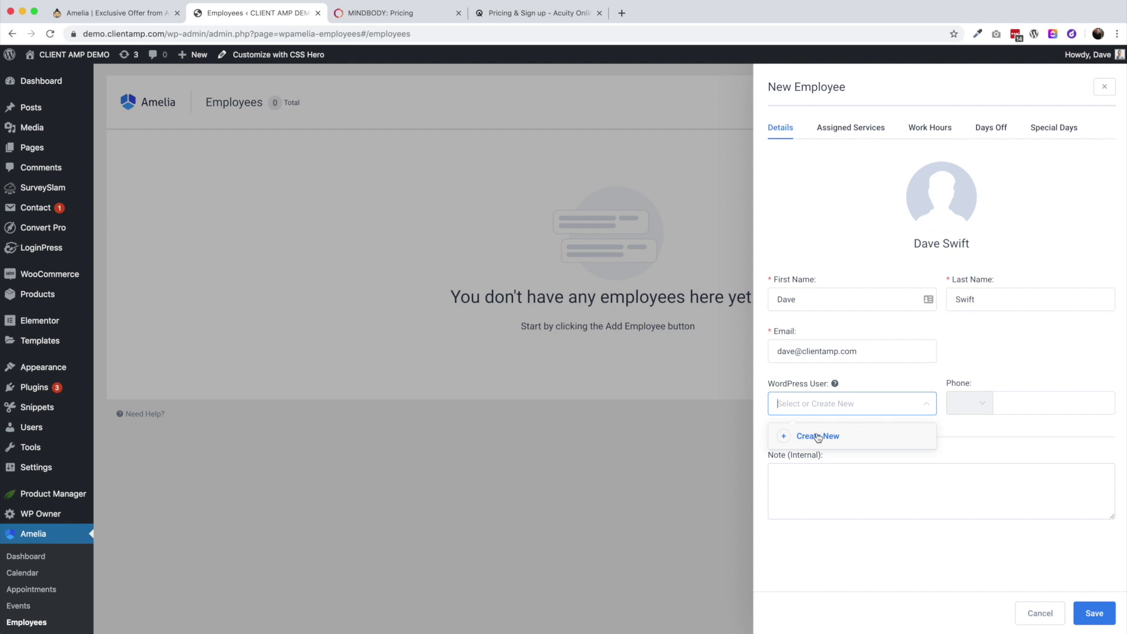
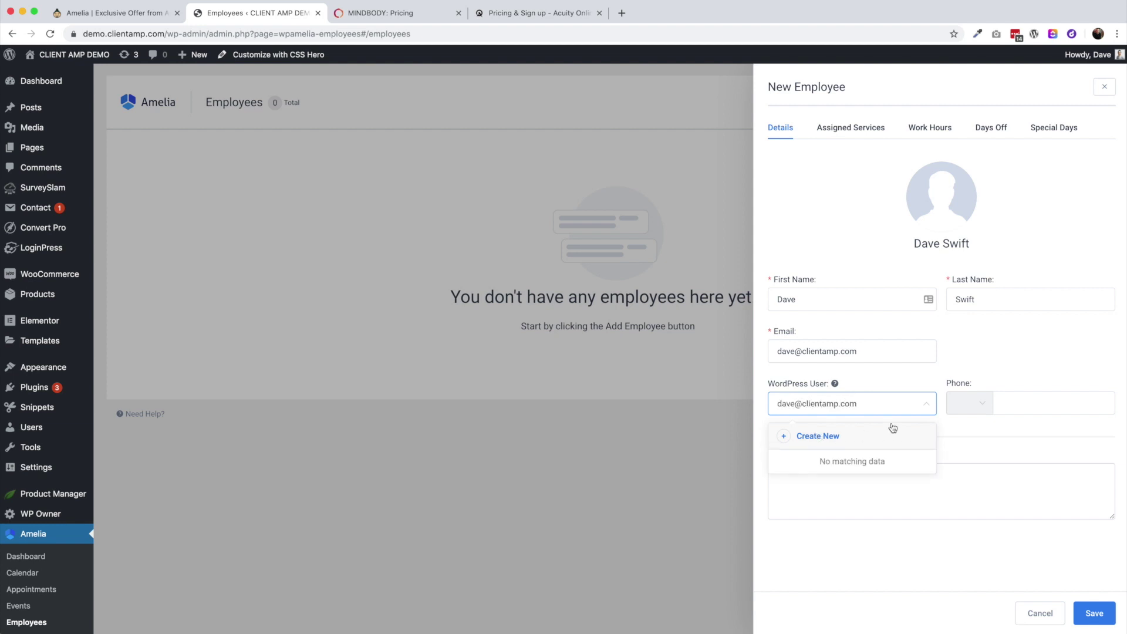
pyautogui.click(880, 405)
pyautogui.click(823, 411)
pyautogui.moveTo(37, 428)
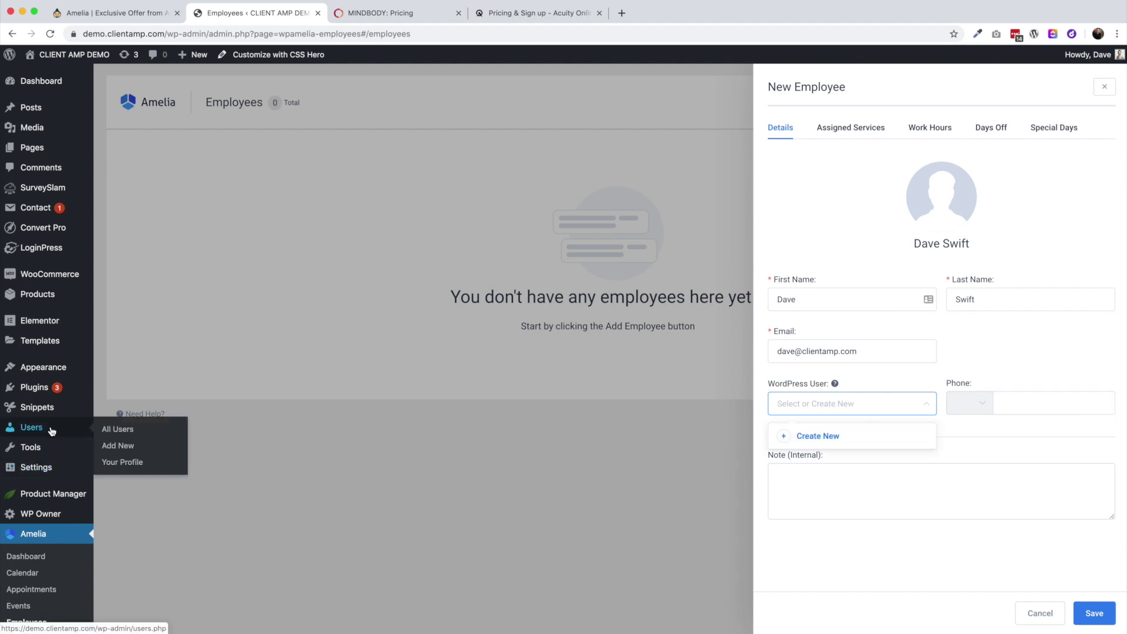
pyautogui.click(119, 430)
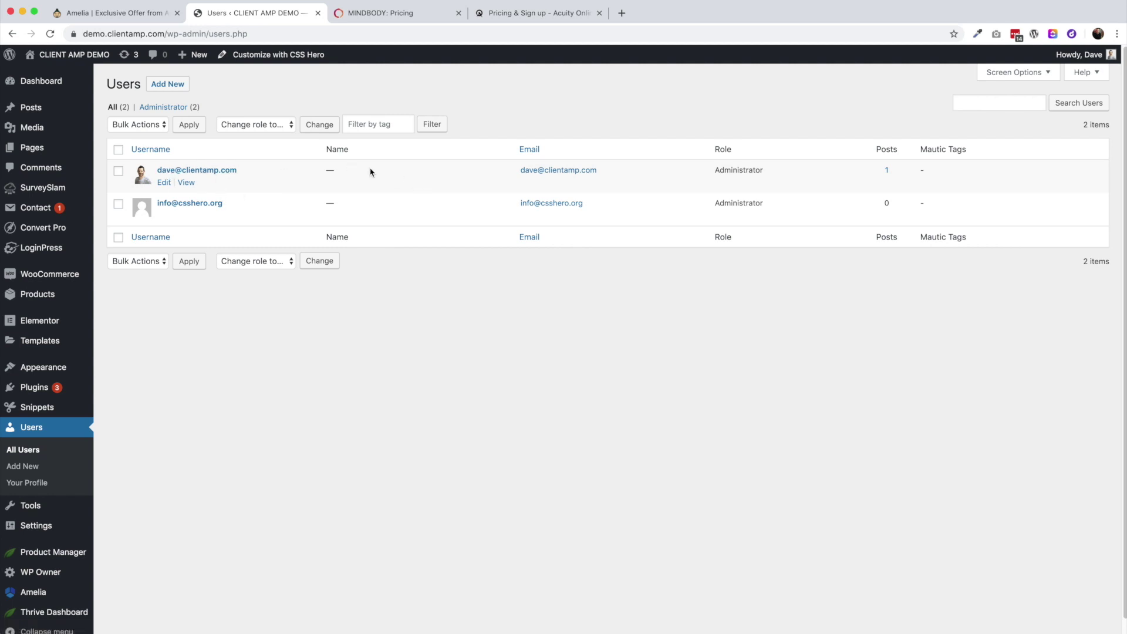
# Fill in your WordPress profile's first and last name, update it, then go to Amelia Employees
pyautogui.click(164, 182)
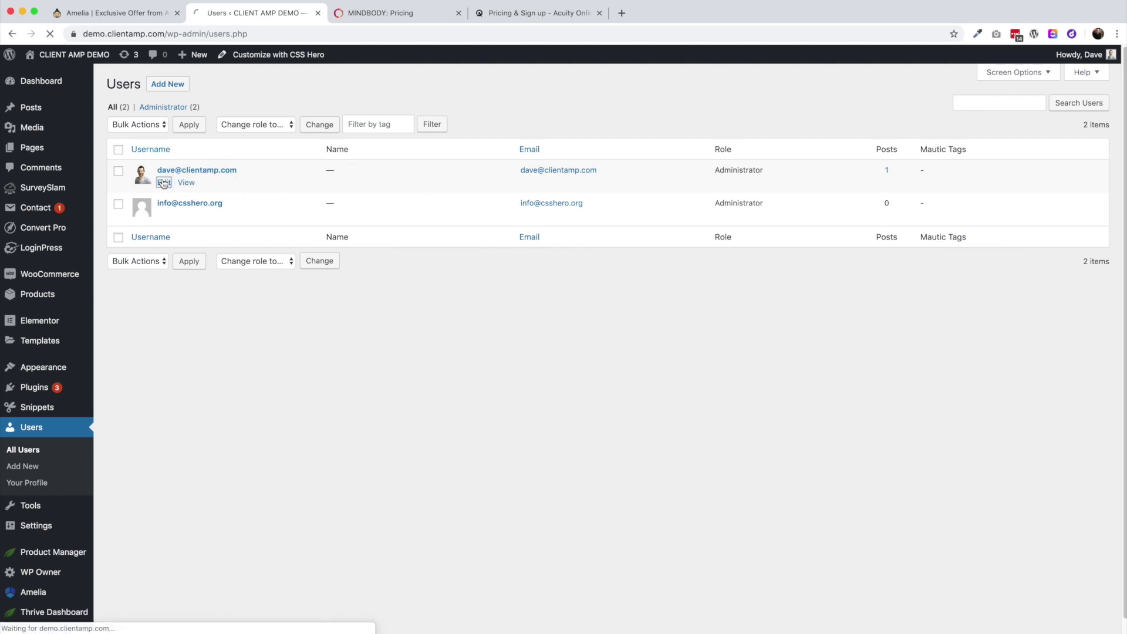
pyautogui.click(281, 471)
pyautogui.write('D')
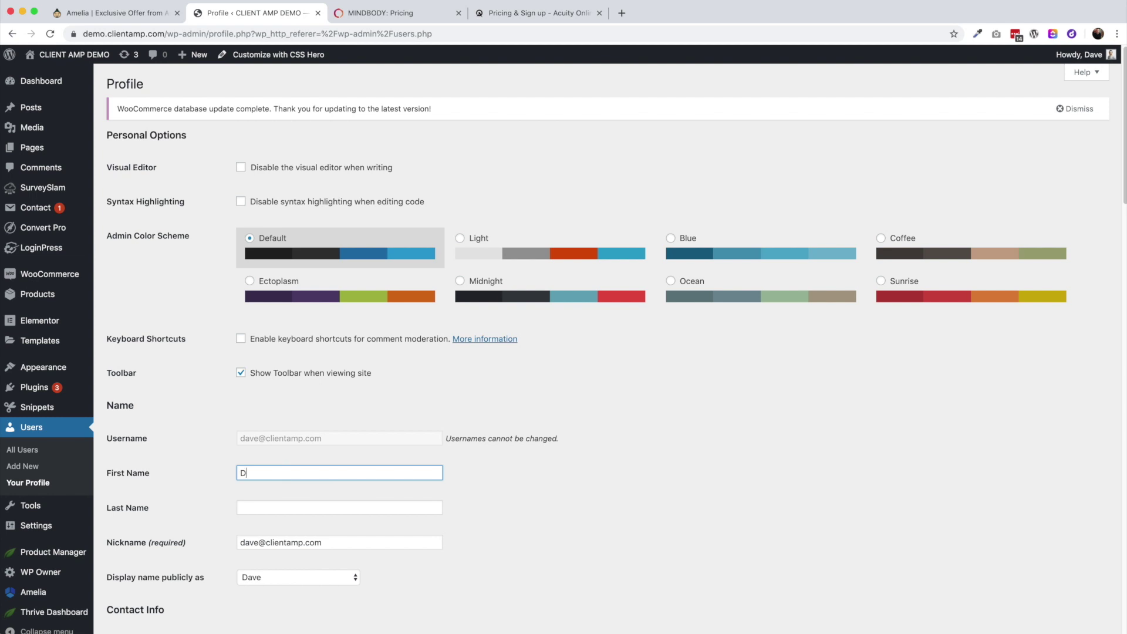
pyautogui.press('Tab')
pyautogui.write('S')
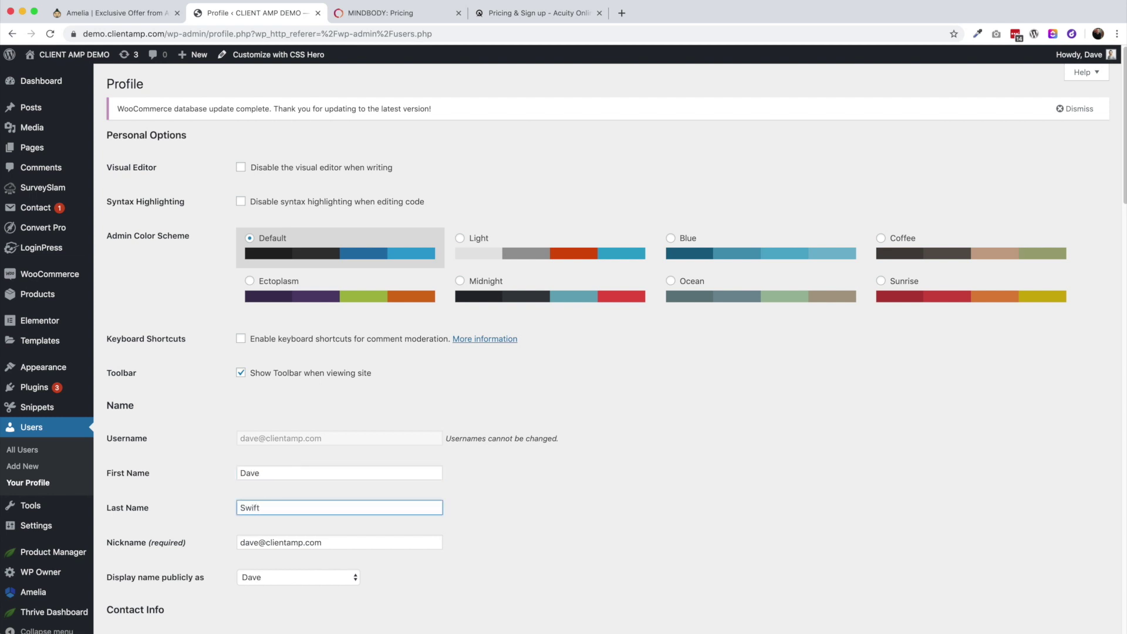
pyautogui.scroll(-20, 314, 505)
pyautogui.click(135, 574)
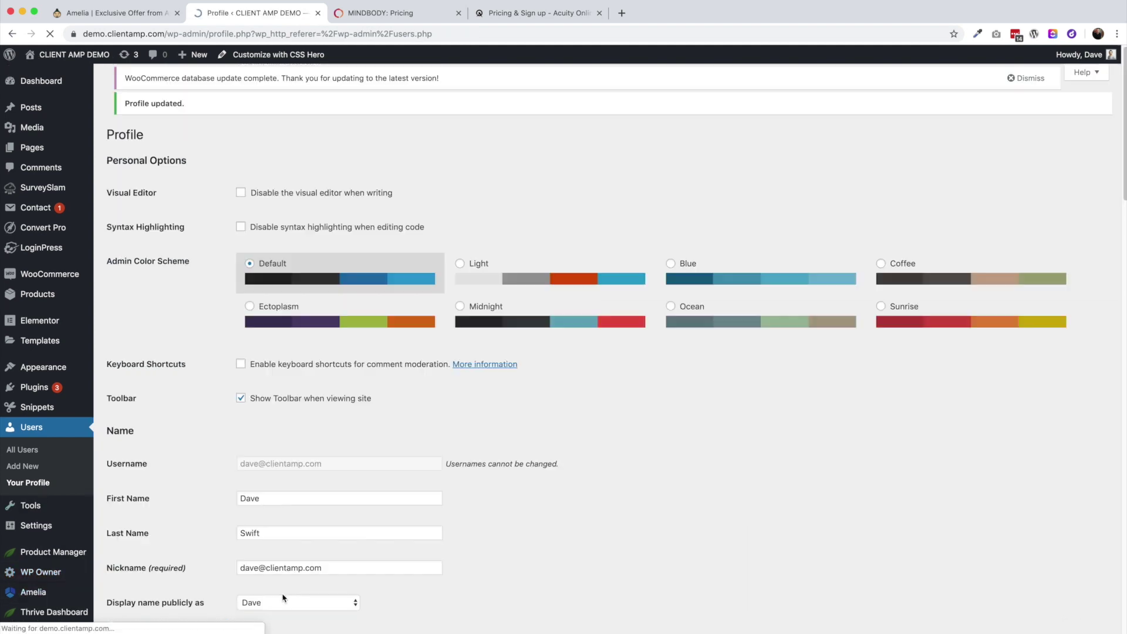
pyautogui.moveTo(70, 599)
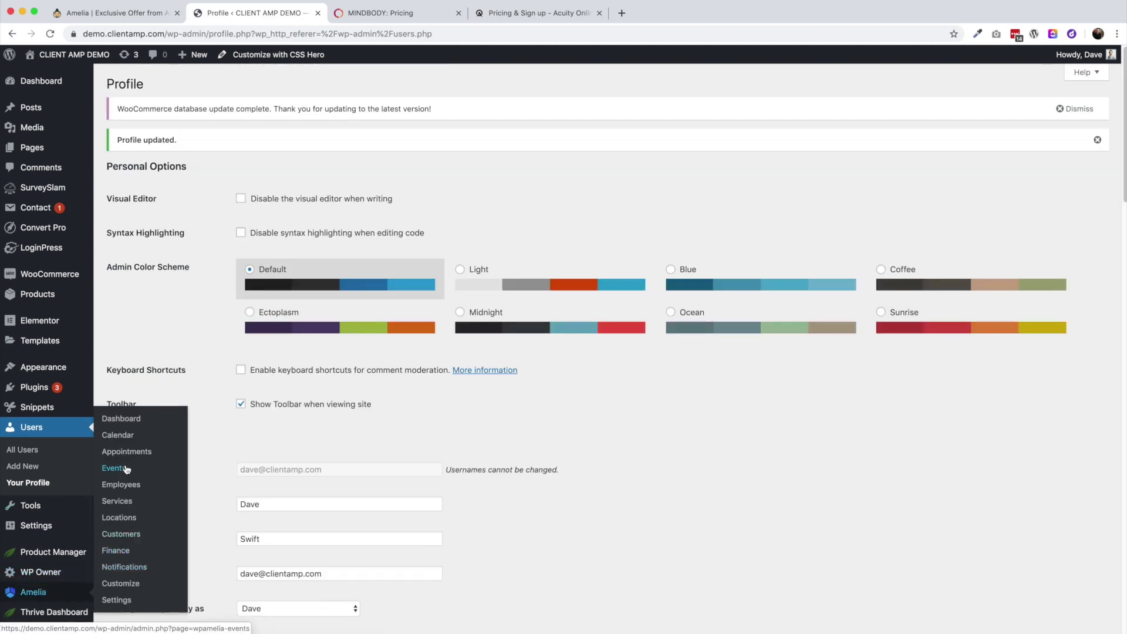
pyautogui.click(121, 485)
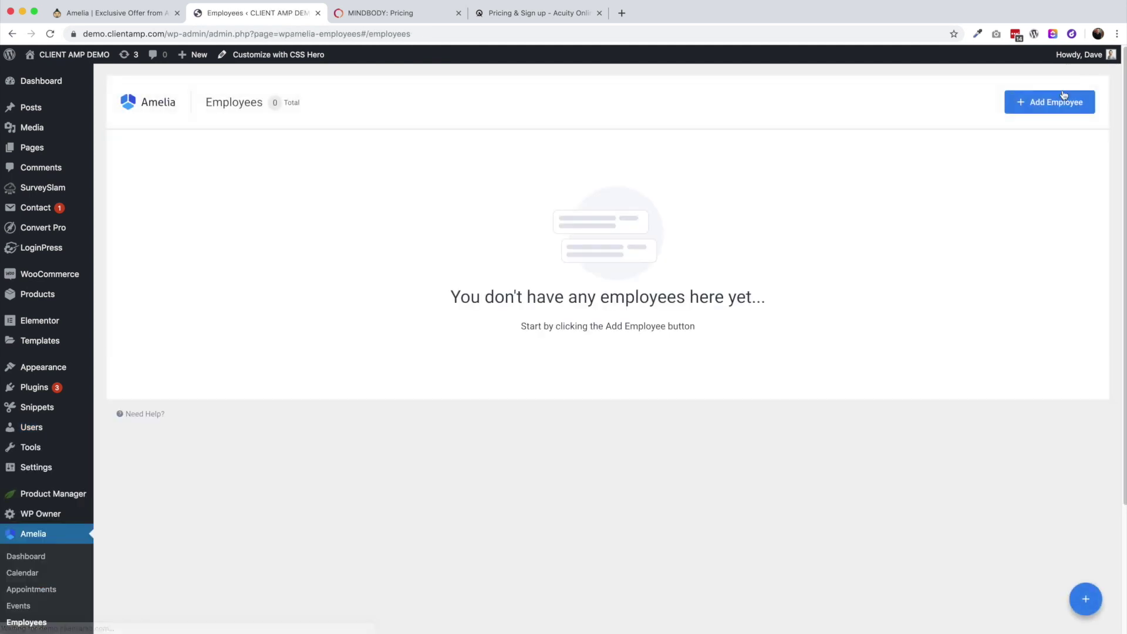
# Start a new employee and enter the first name, last name and e-mail
pyautogui.click(1050, 101)
pyautogui.click(816, 281)
pyautogui.press('Tab')
pyautogui.press('Tab')
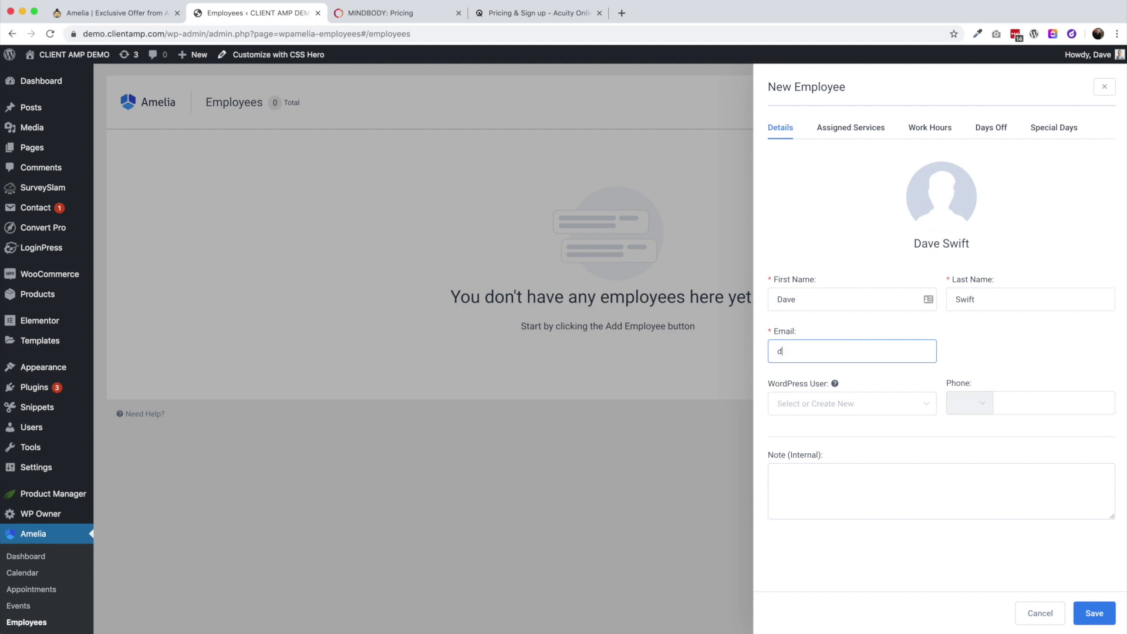
# Link a newly created WordPress user, set a US phone number, and save the employee
pyautogui.moveTo(835, 384)
pyautogui.click(861, 403)
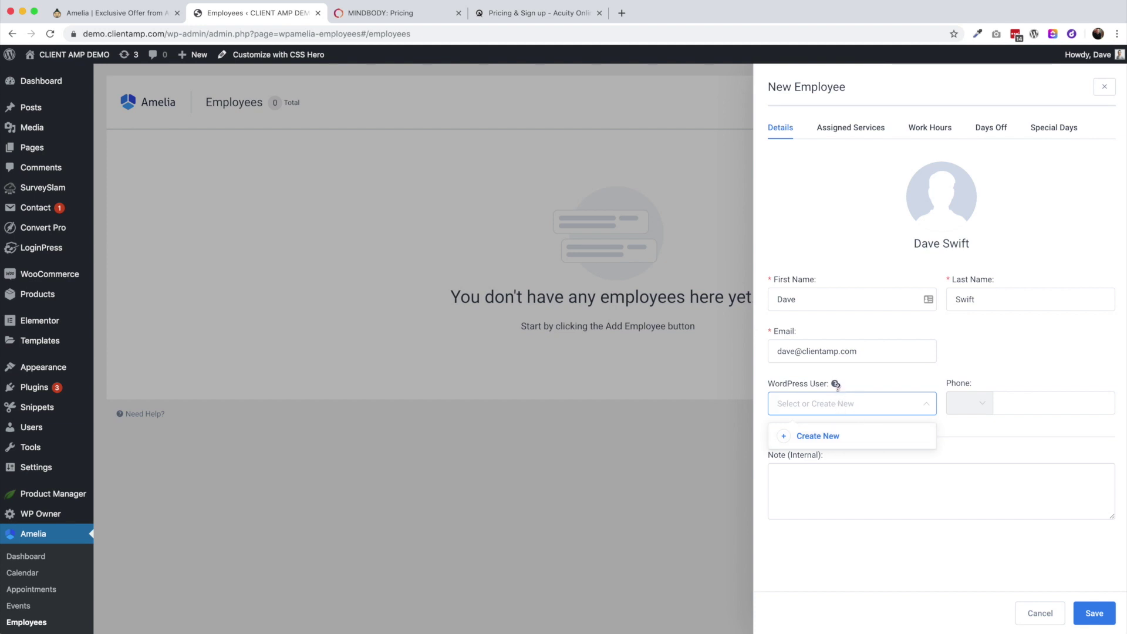
pyautogui.moveTo(836, 386)
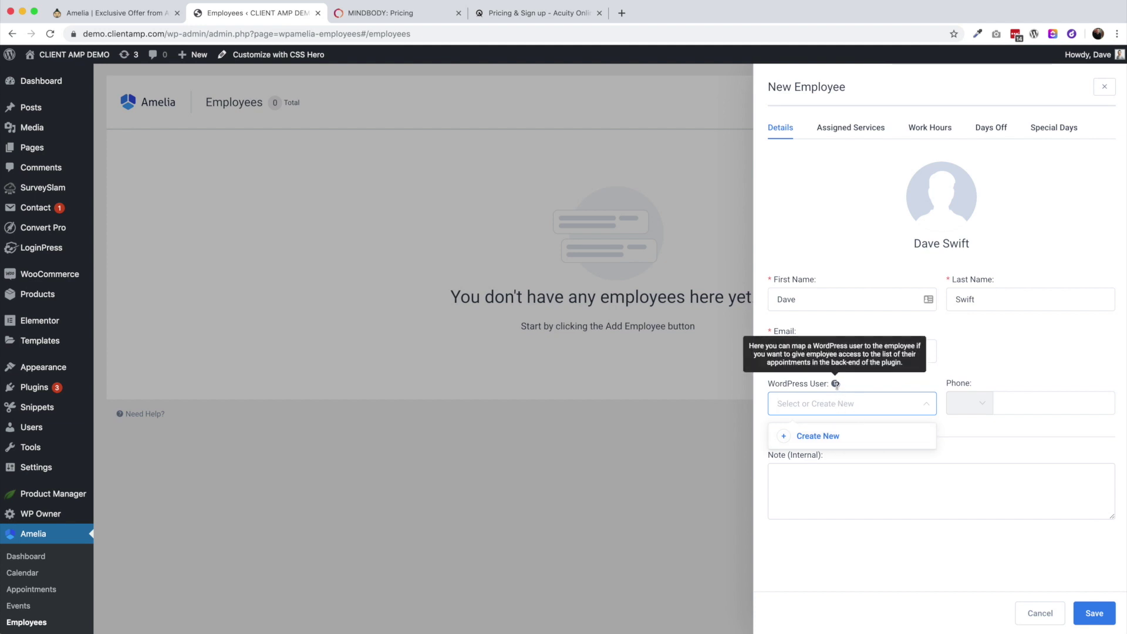
pyautogui.click(829, 436)
pyautogui.click(1052, 403)
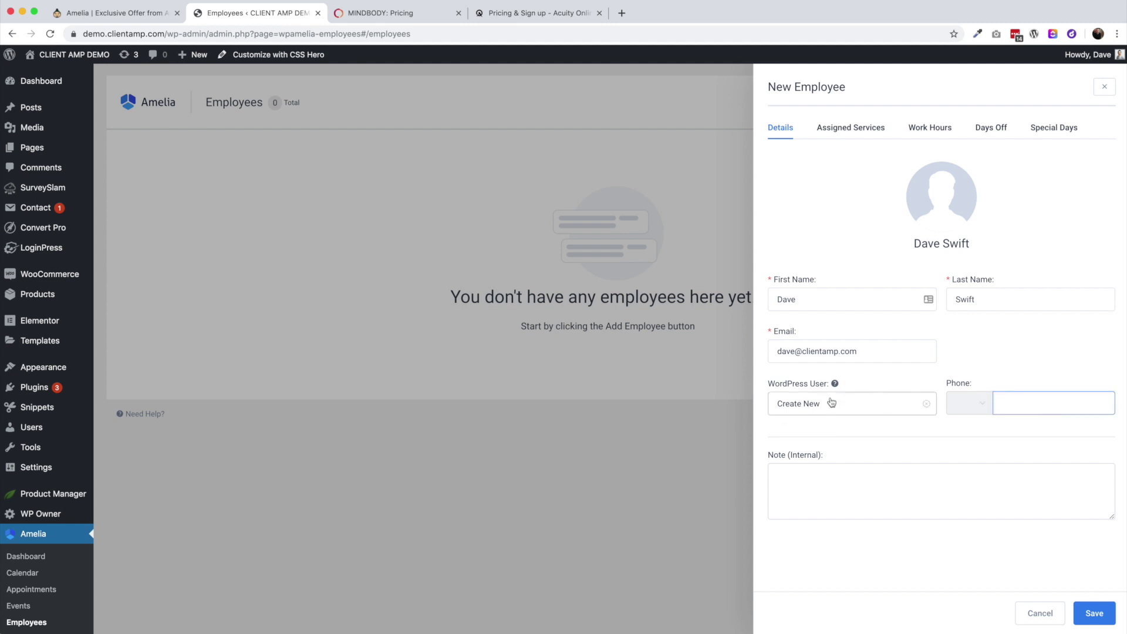
pyautogui.click(969, 409)
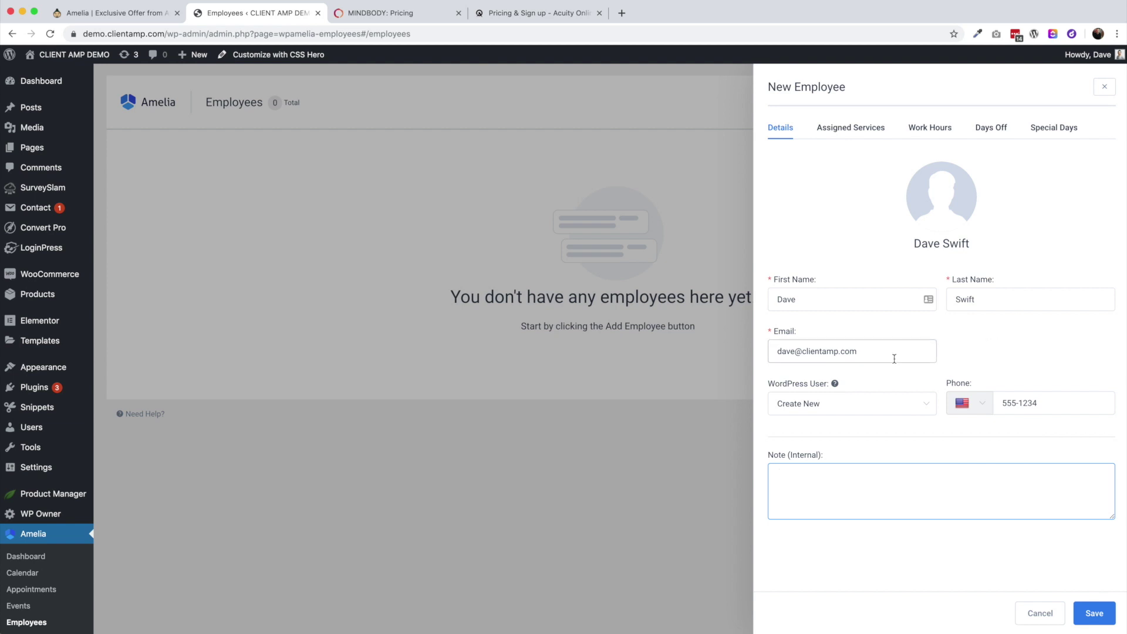
pyautogui.click(1084, 610)
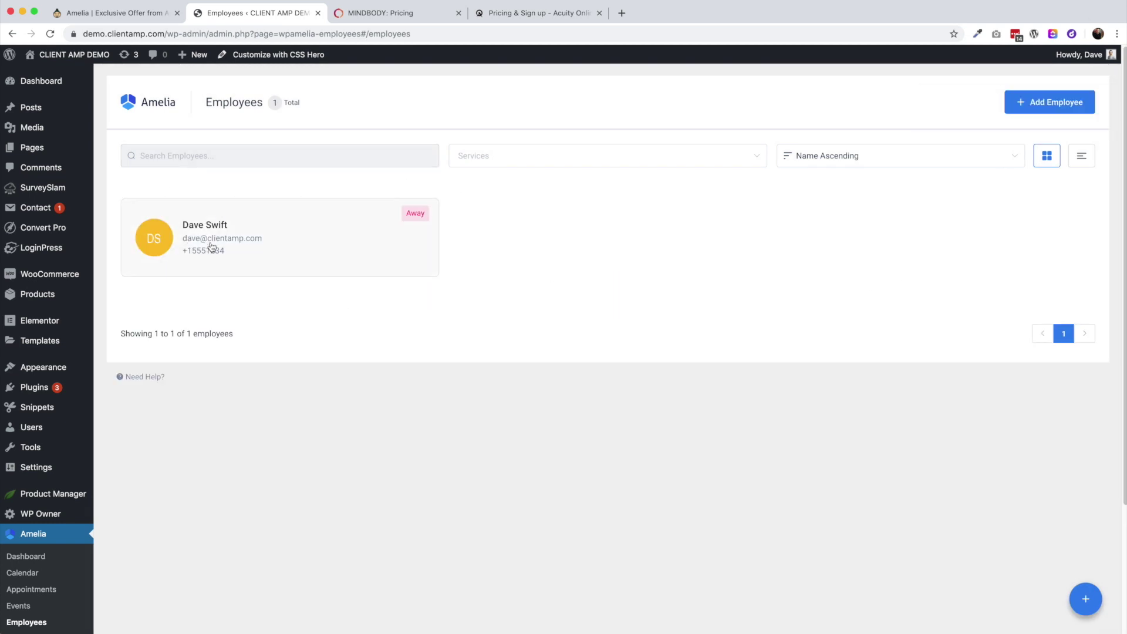
# In the employee's Work Hours, add a 12:00–13:00 break on Monday
pyautogui.click(273, 249)
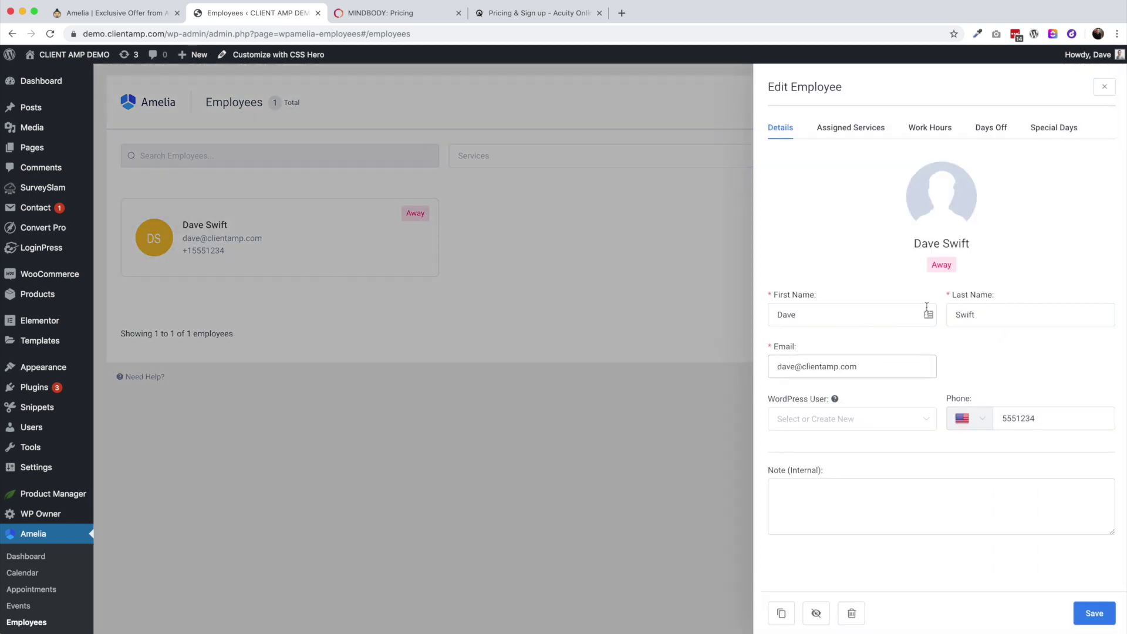
pyautogui.click(844, 131)
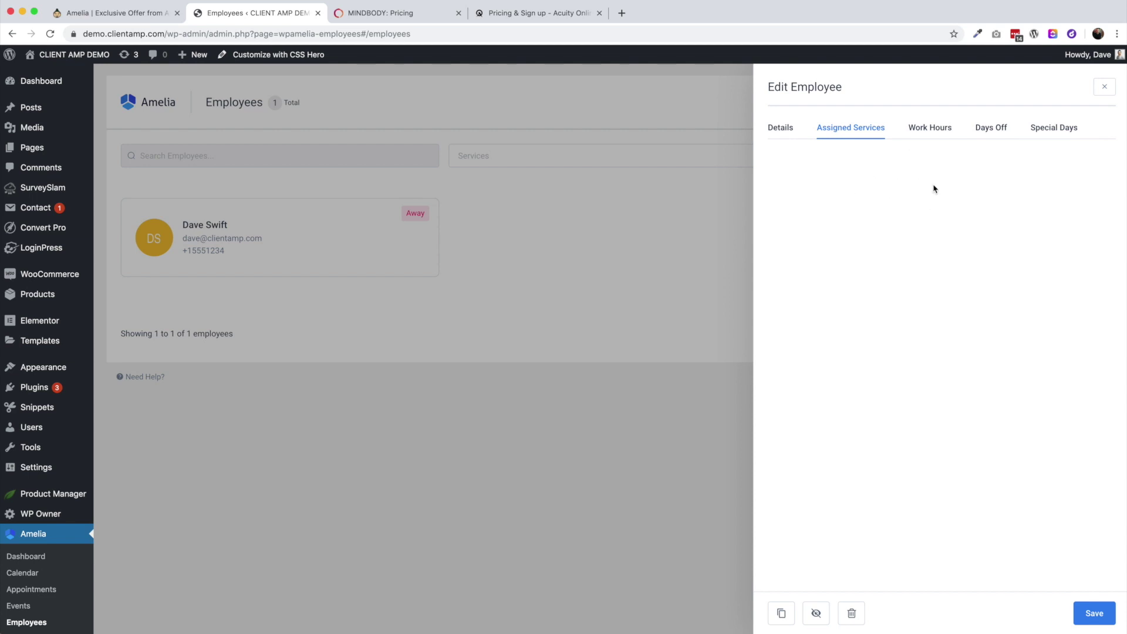
pyautogui.click(938, 133)
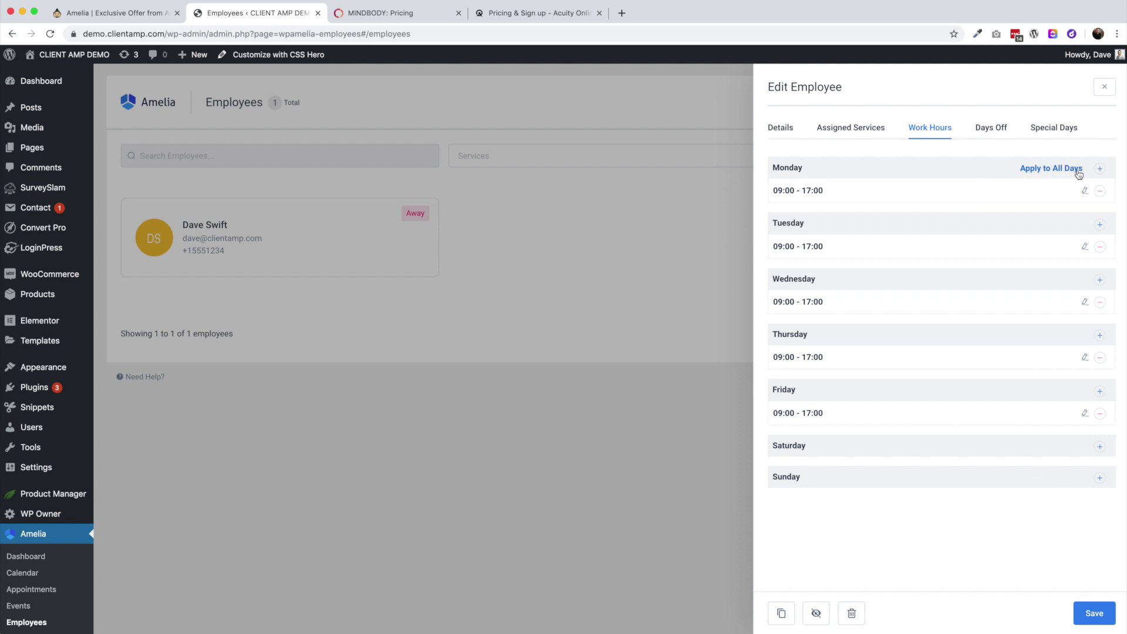
pyautogui.click(1100, 169)
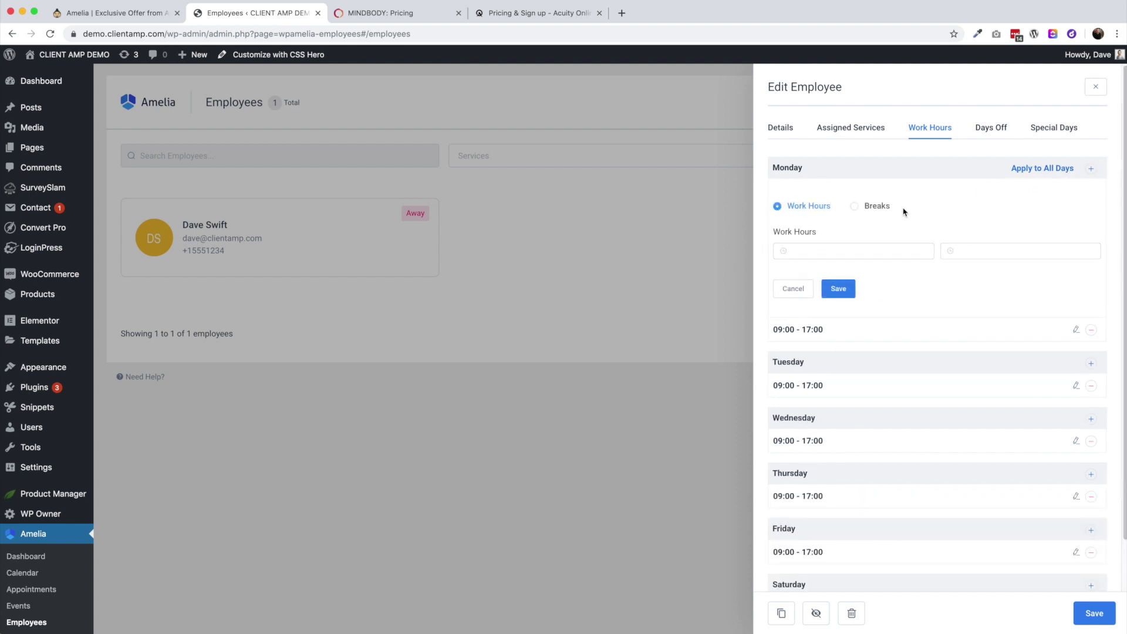
pyautogui.click(854, 207)
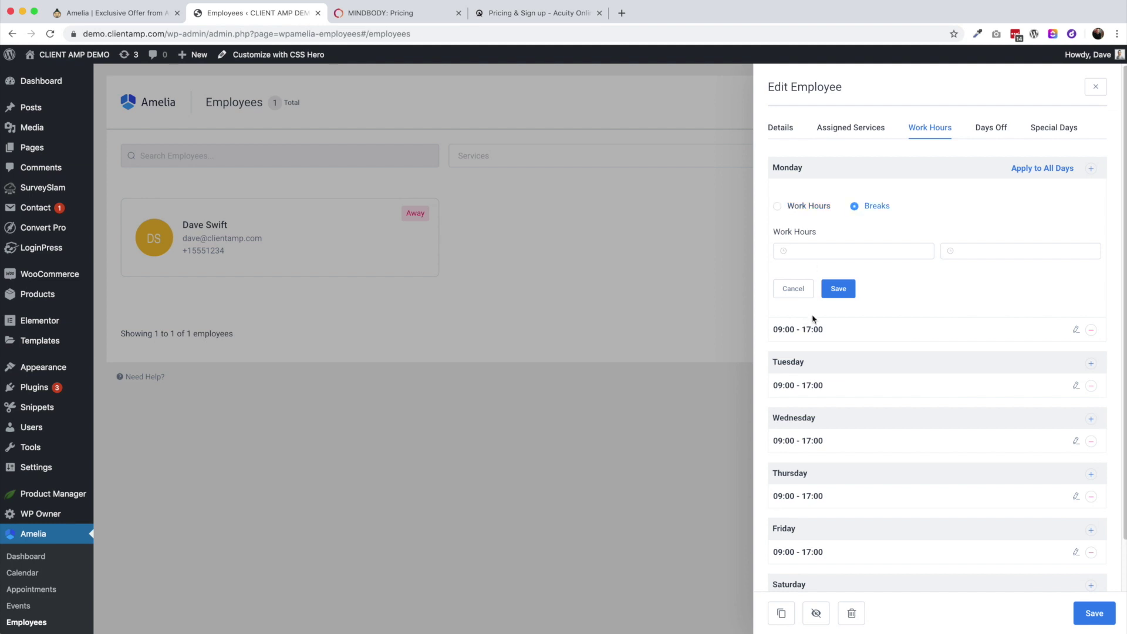
pyautogui.click(803, 249)
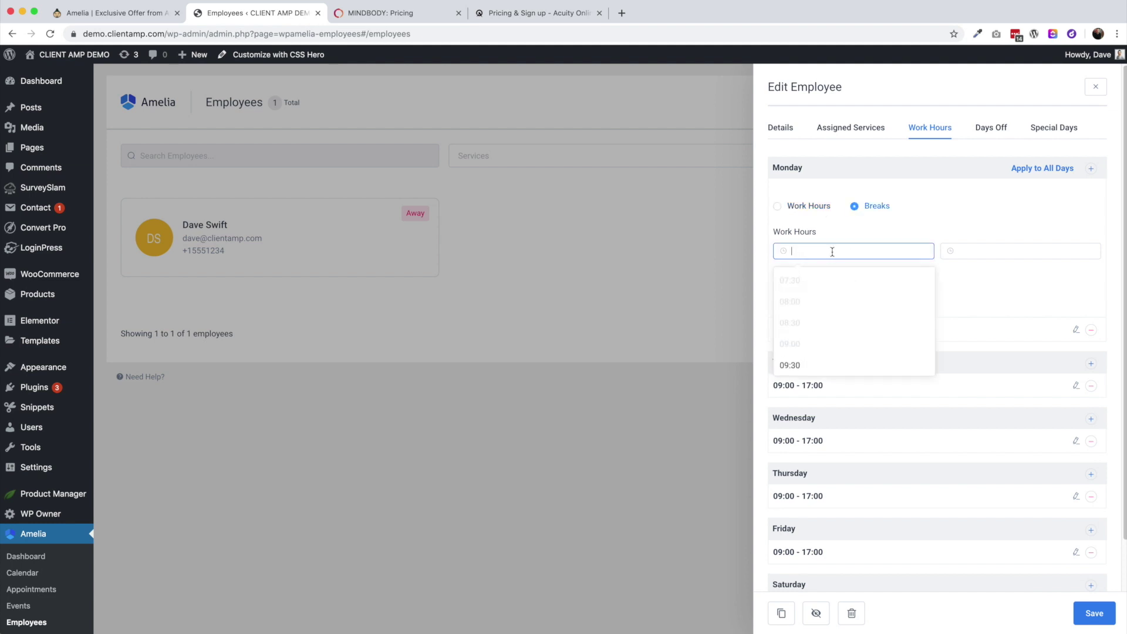
pyautogui.scroll(-2, 815, 351)
pyautogui.scroll(-2, 814, 350)
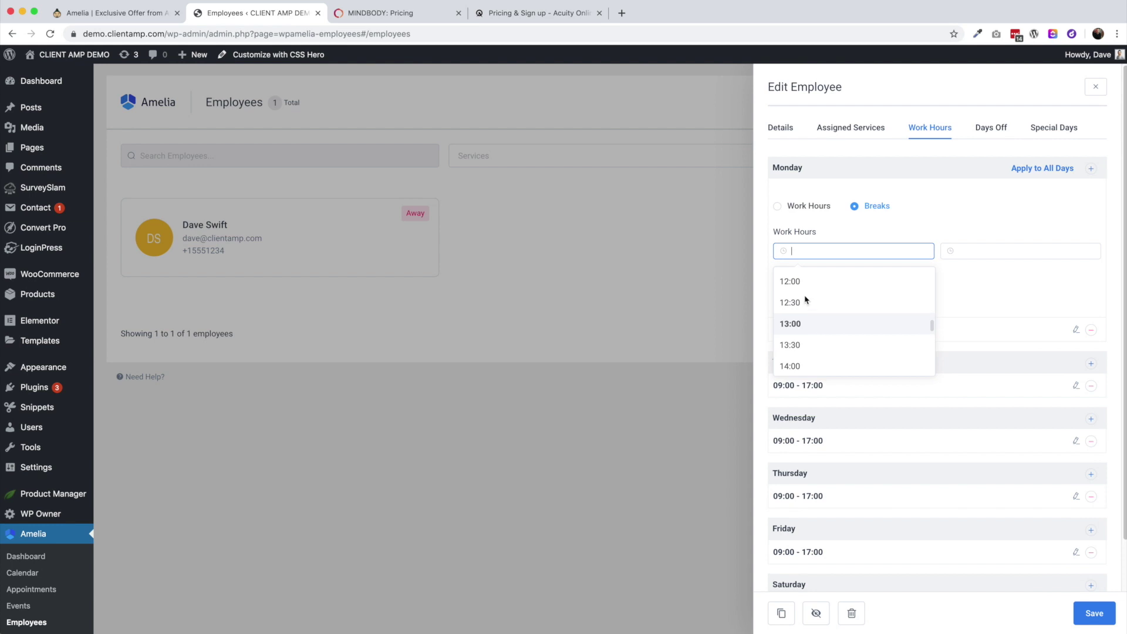
pyautogui.click(806, 323)
pyautogui.click(1000, 249)
pyautogui.scroll(-2, 987, 352)
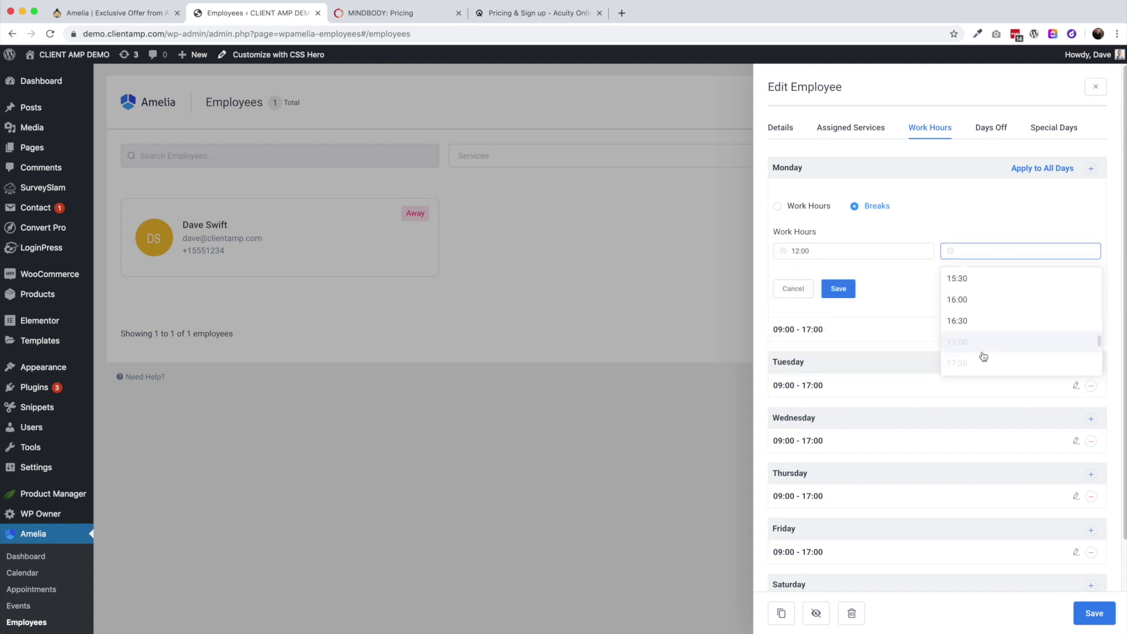
pyautogui.scroll(-2, 985, 326)
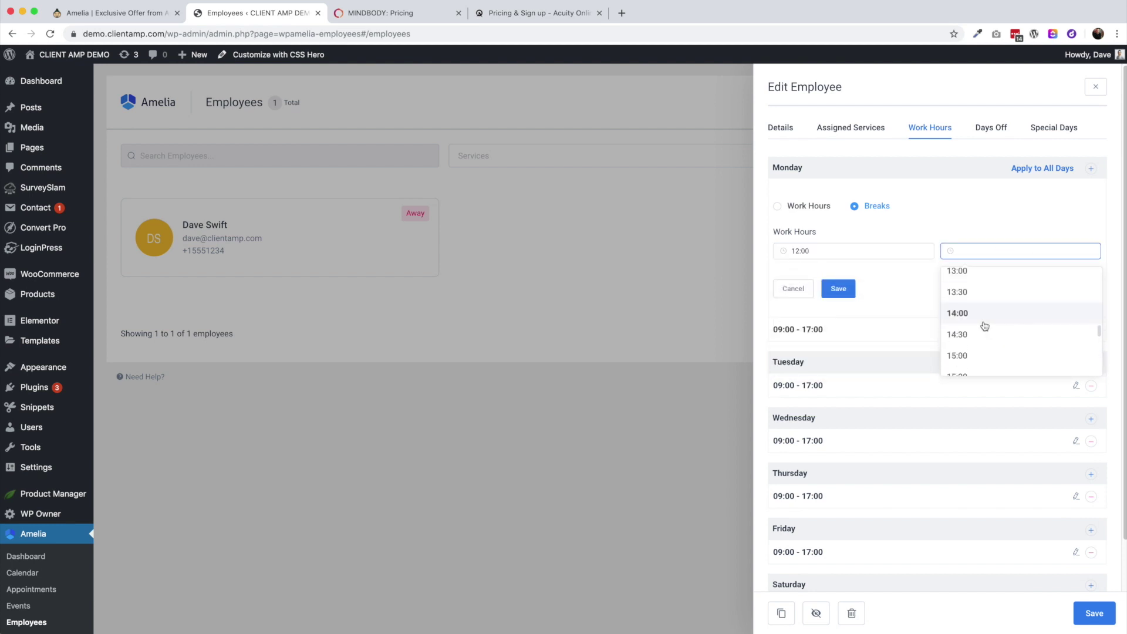
pyautogui.click(979, 272)
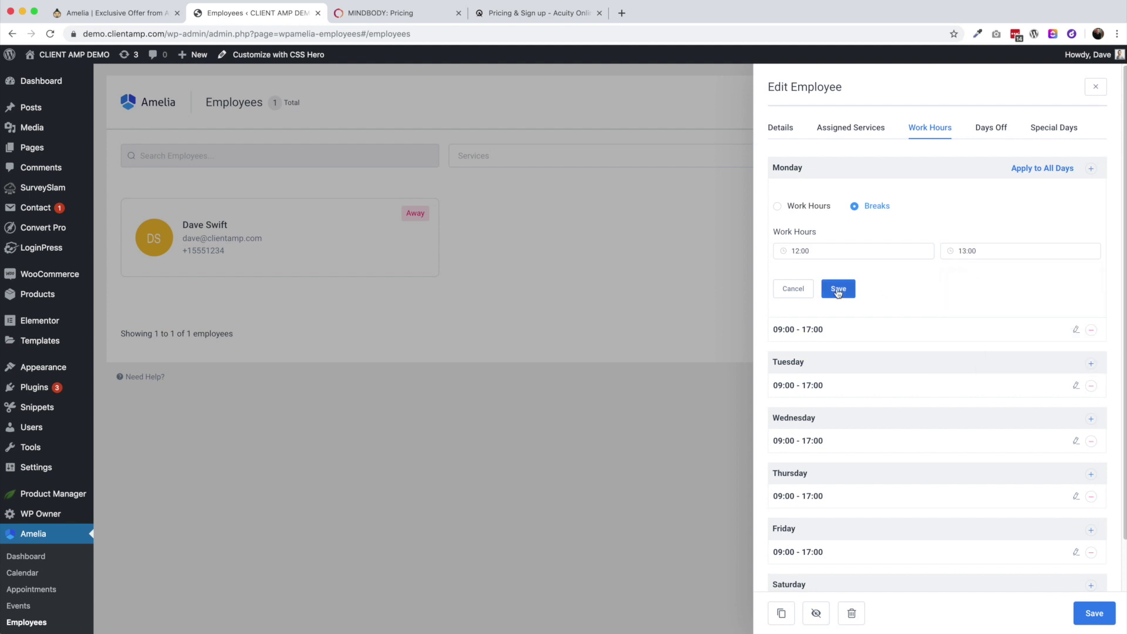
pyautogui.click(839, 289)
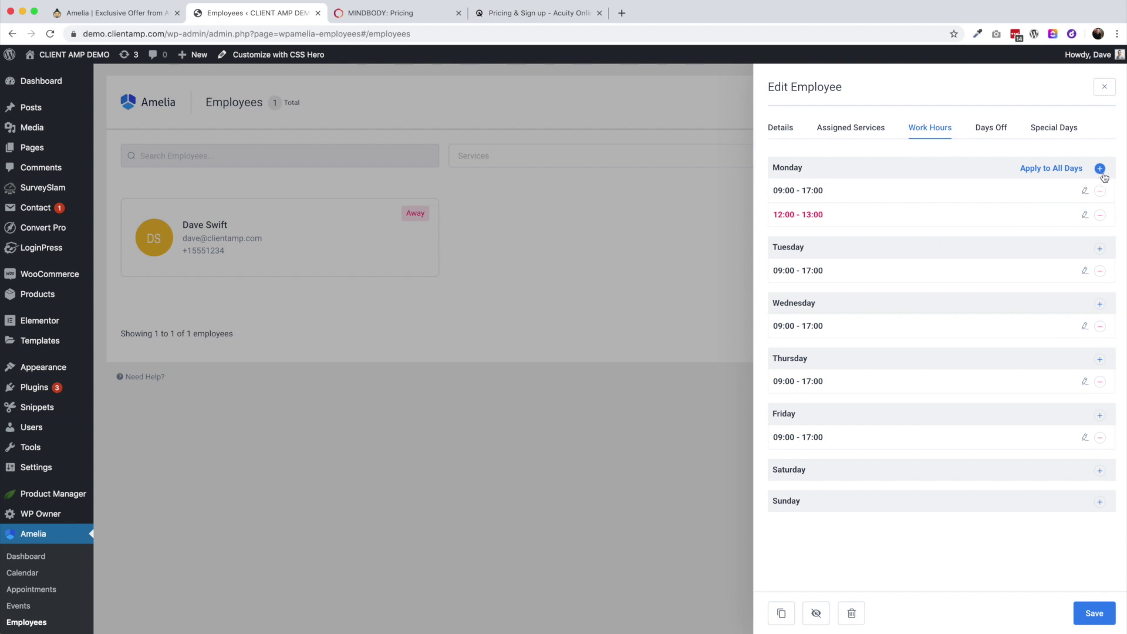
# Add an extra 18:00–24:00 work period on Monday
pyautogui.click(1100, 169)
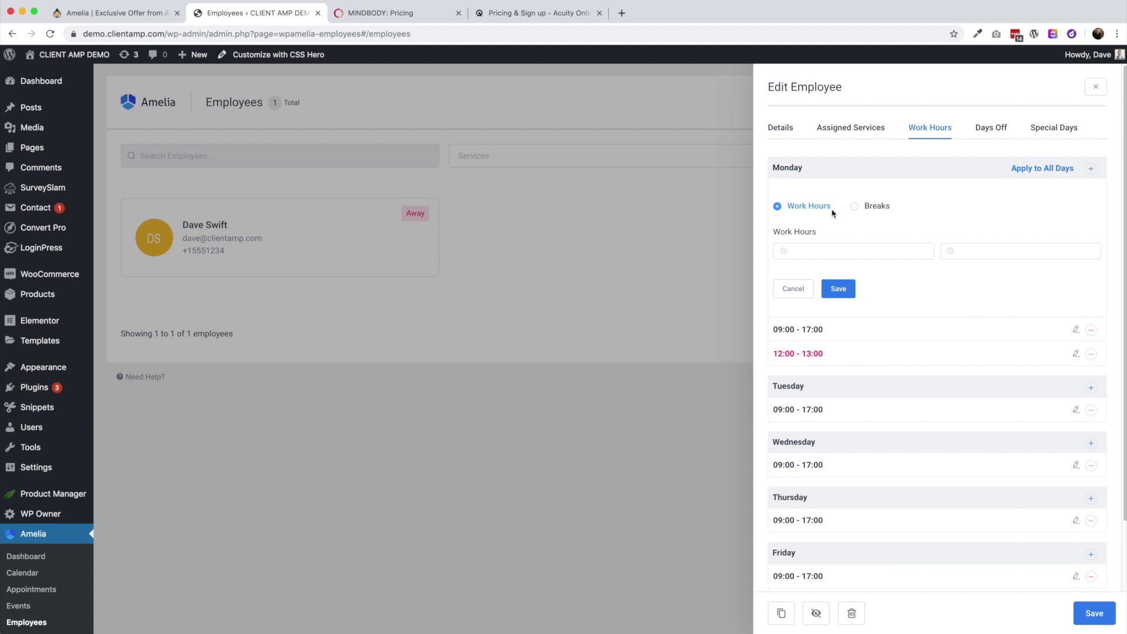
pyautogui.click(814, 252)
pyautogui.scroll(-10, 857, 336)
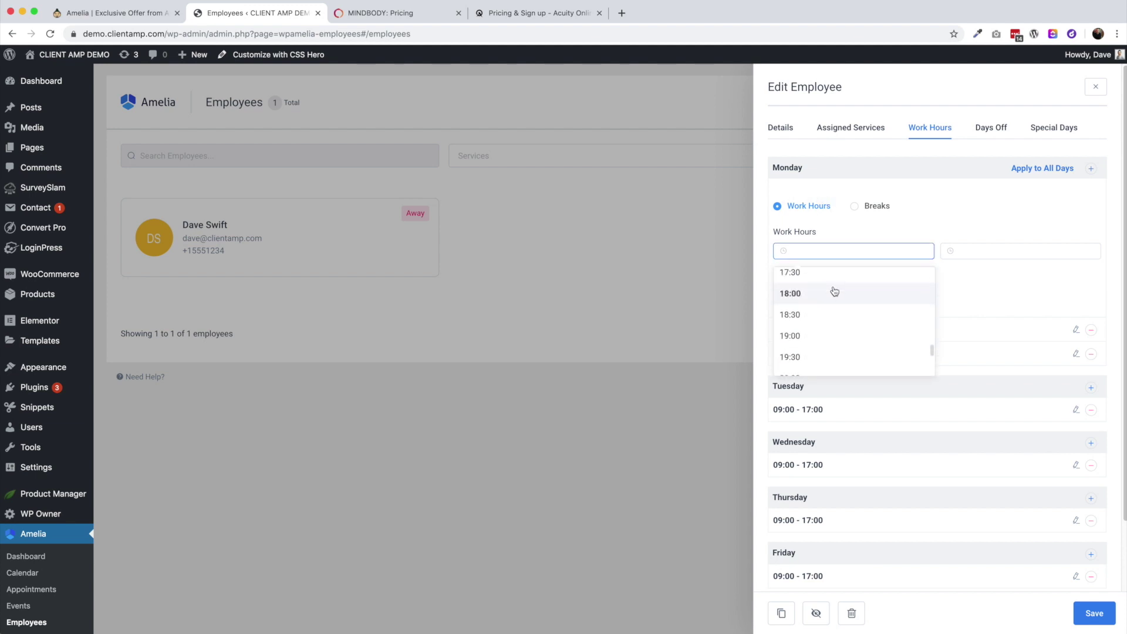
pyautogui.click(825, 300)
pyautogui.click(980, 251)
pyautogui.scroll(-5, 995, 347)
pyautogui.click(996, 366)
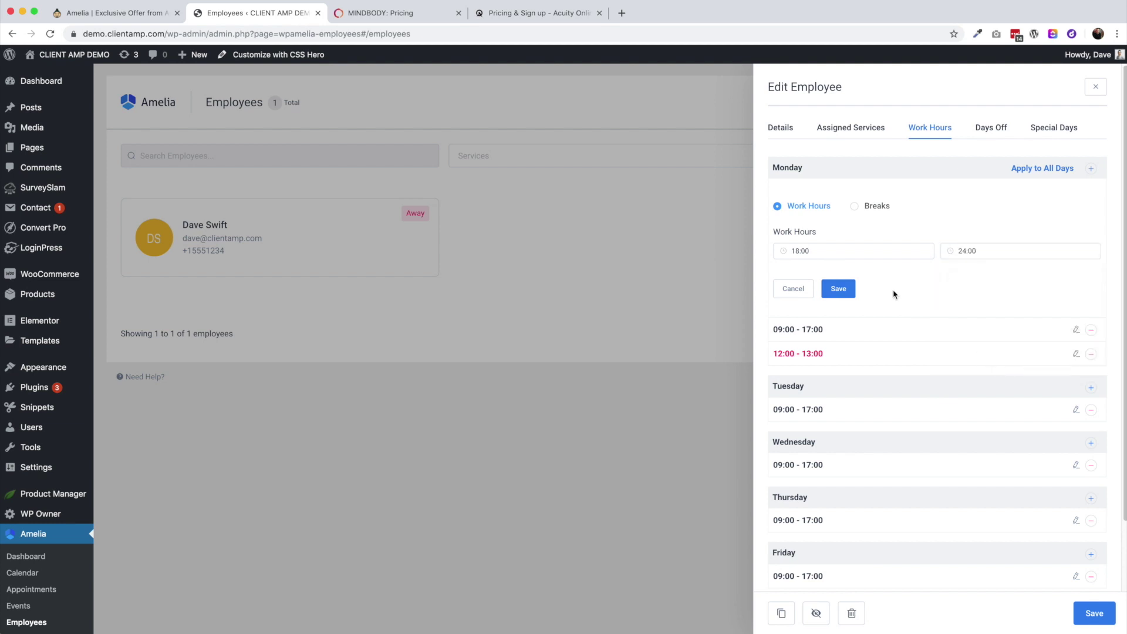
pyautogui.click(840, 289)
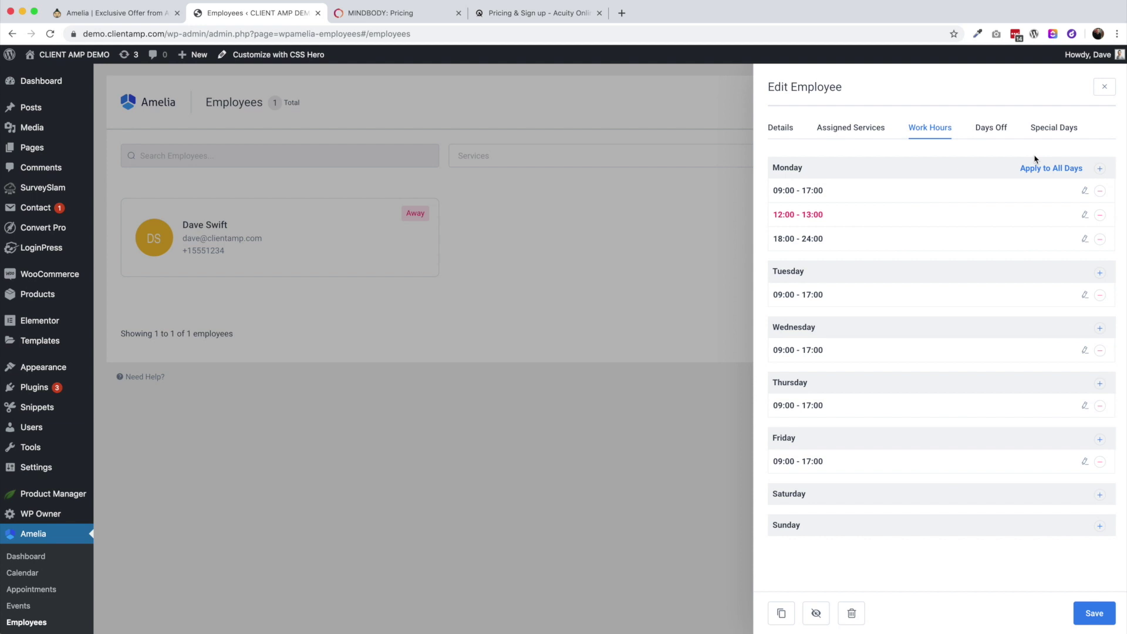
# Apply Monday's schedule to all days, remove Wednesday's three slots, and show Days Off
pyautogui.click(1072, 175)
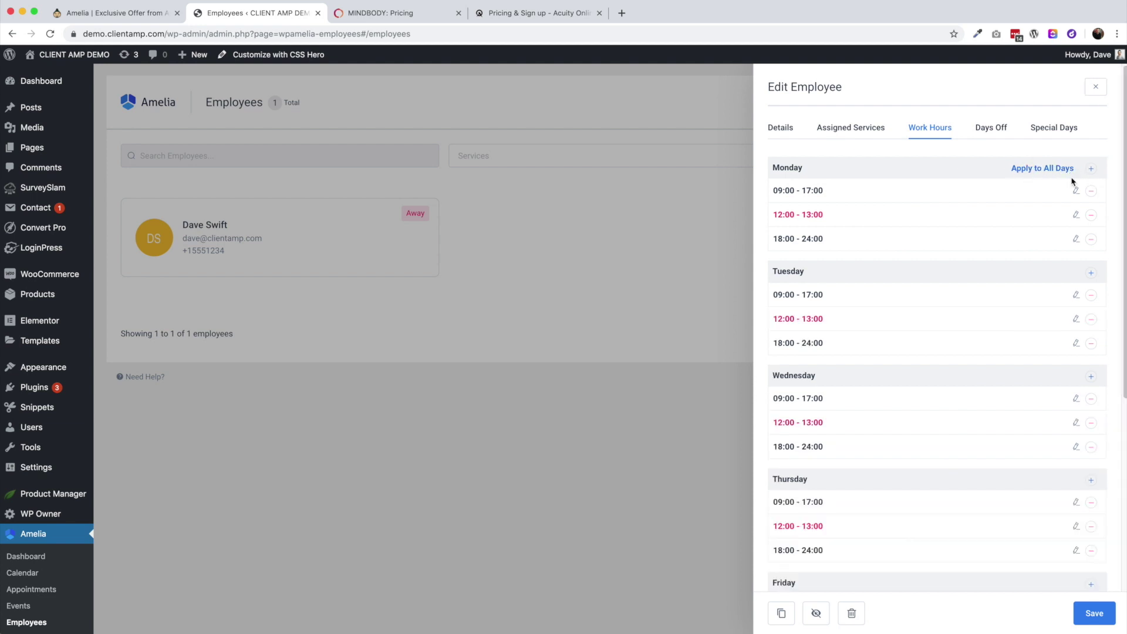
pyautogui.scroll(-5, 903, 329)
pyautogui.scroll(5, 915, 493)
pyautogui.scroll(-1, 922, 448)
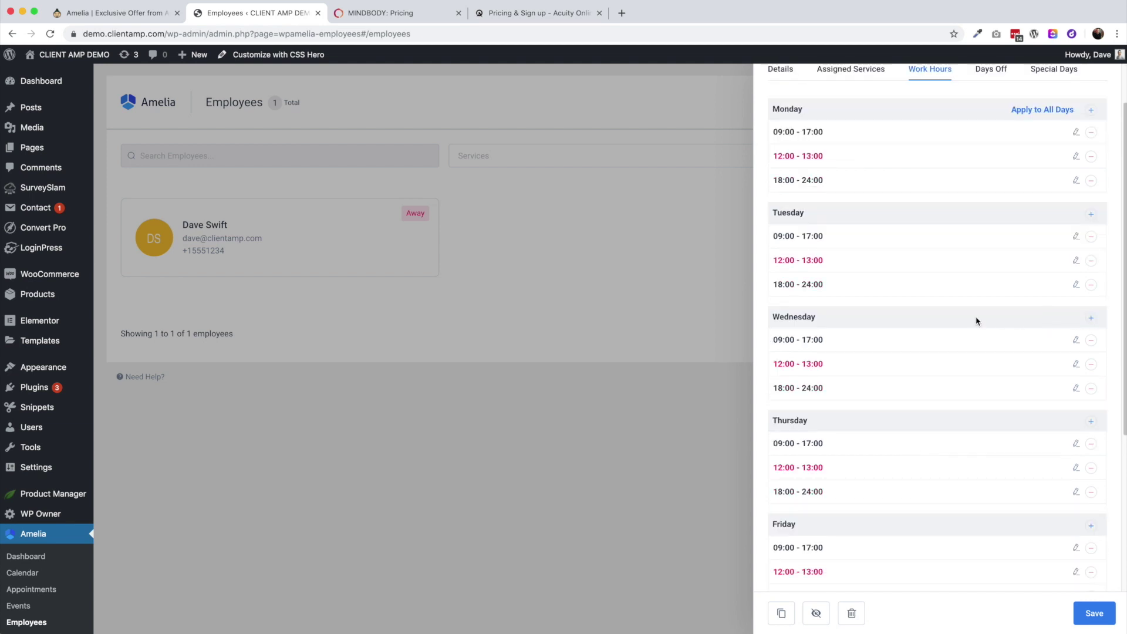
pyautogui.click(1091, 340)
pyautogui.click(1090, 340)
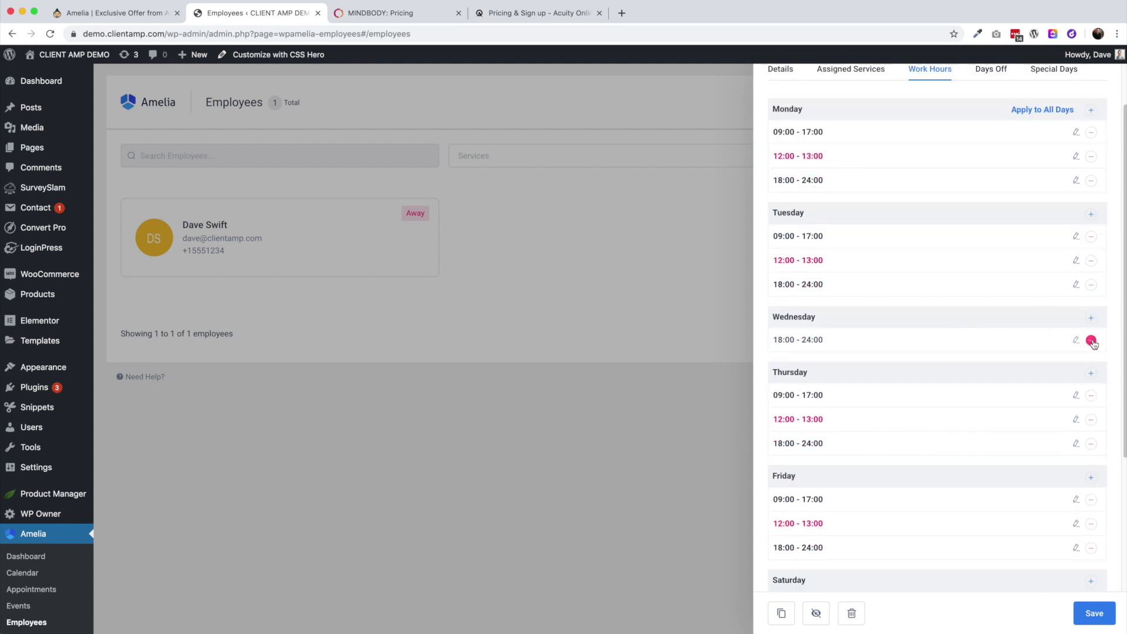
pyautogui.click(1090, 340)
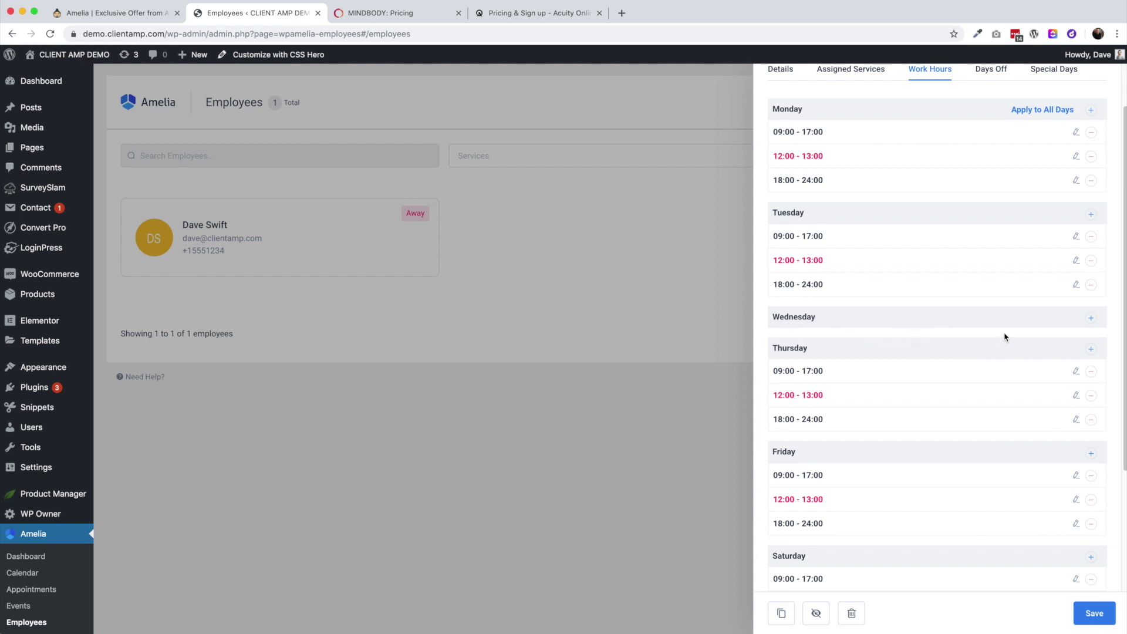
pyautogui.scroll(2, 1006, 338)
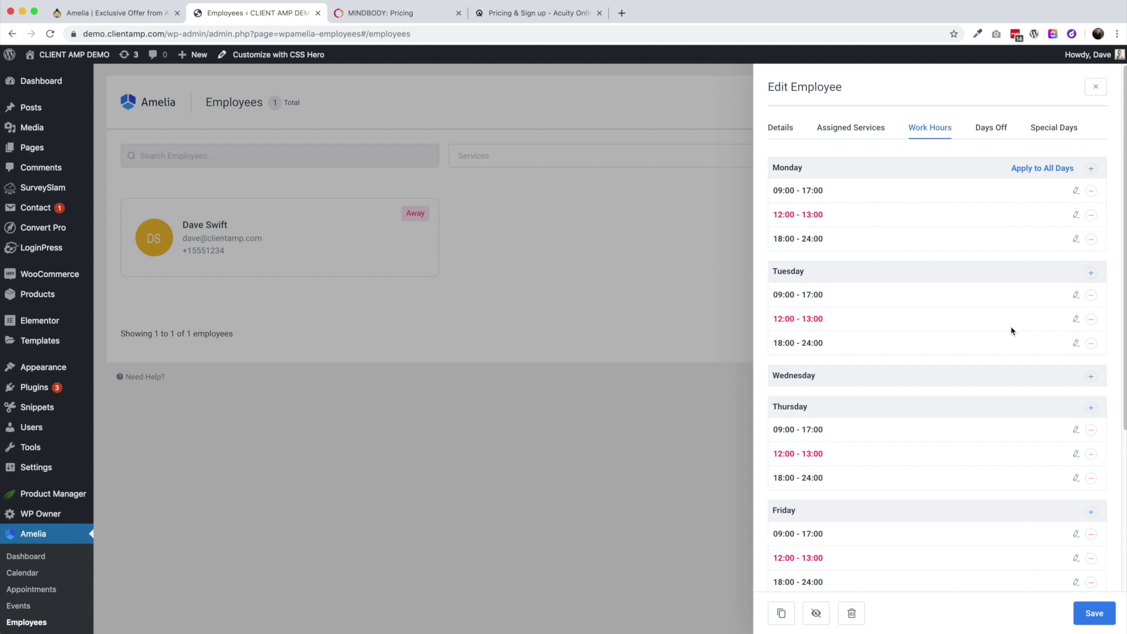
pyautogui.click(989, 129)
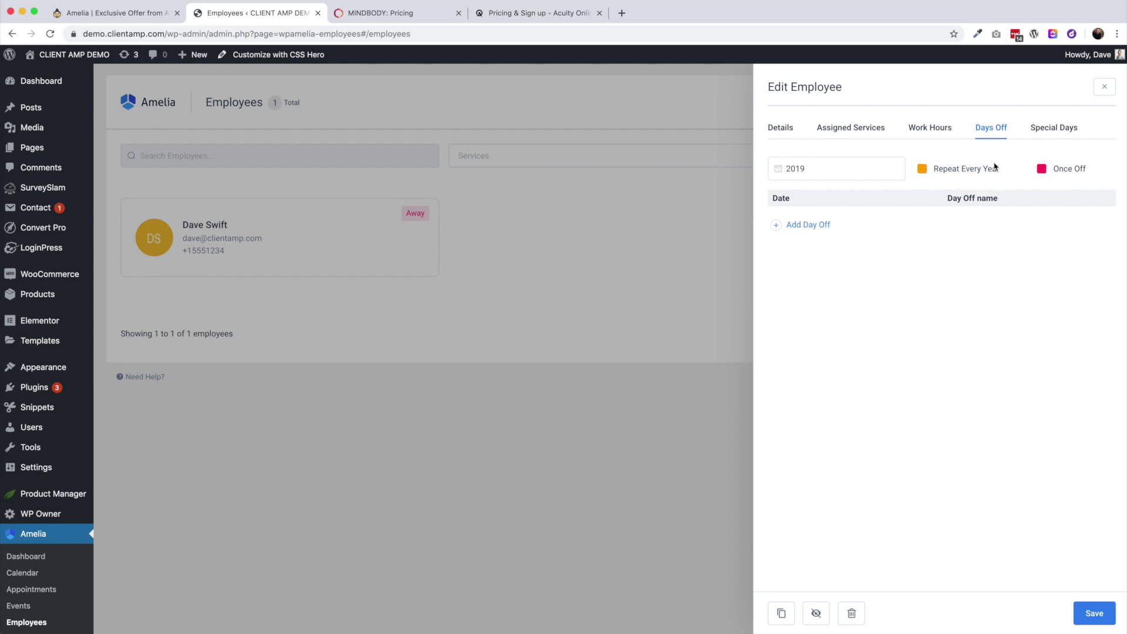
# Try adding a day off and a special day, check services and work hours, then close unsaved
pyautogui.click(799, 229)
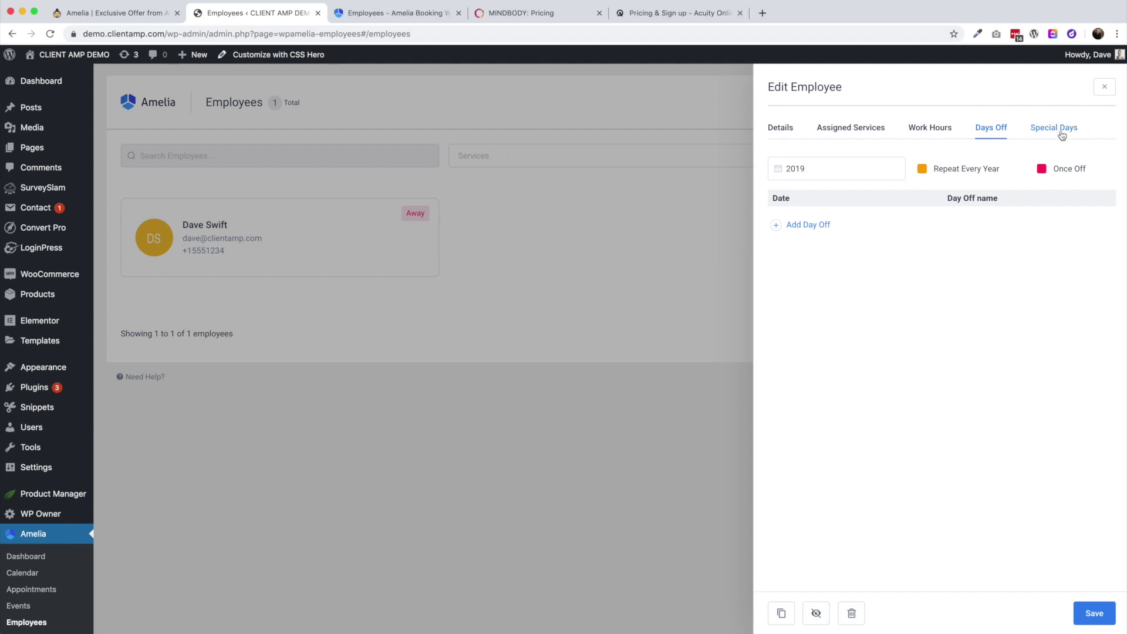
pyautogui.click(1061, 134)
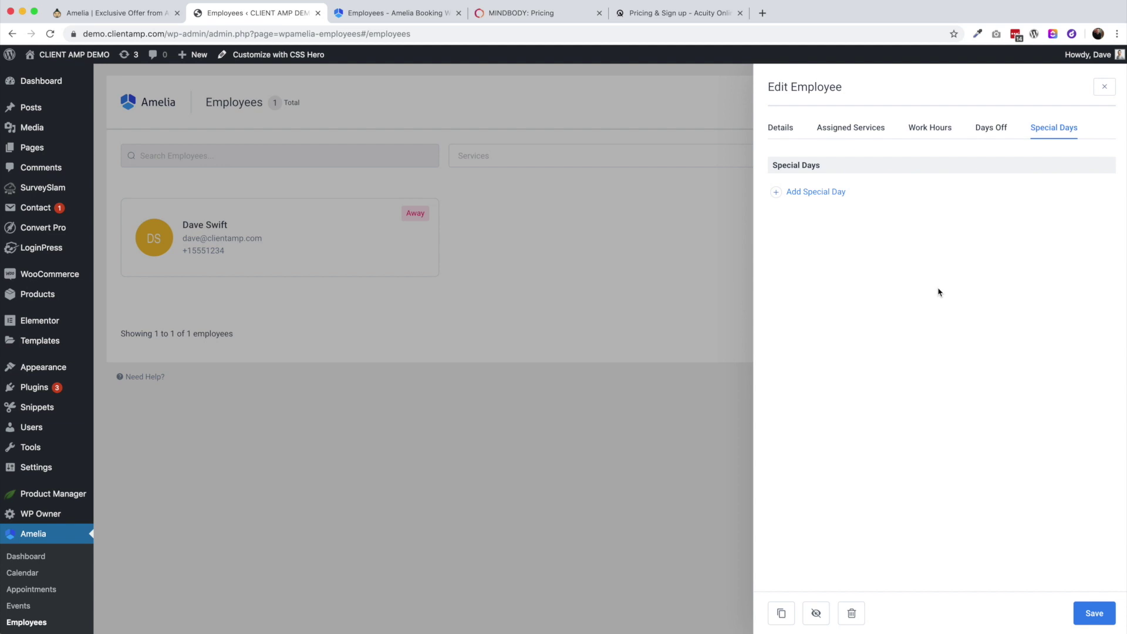
pyautogui.click(816, 194)
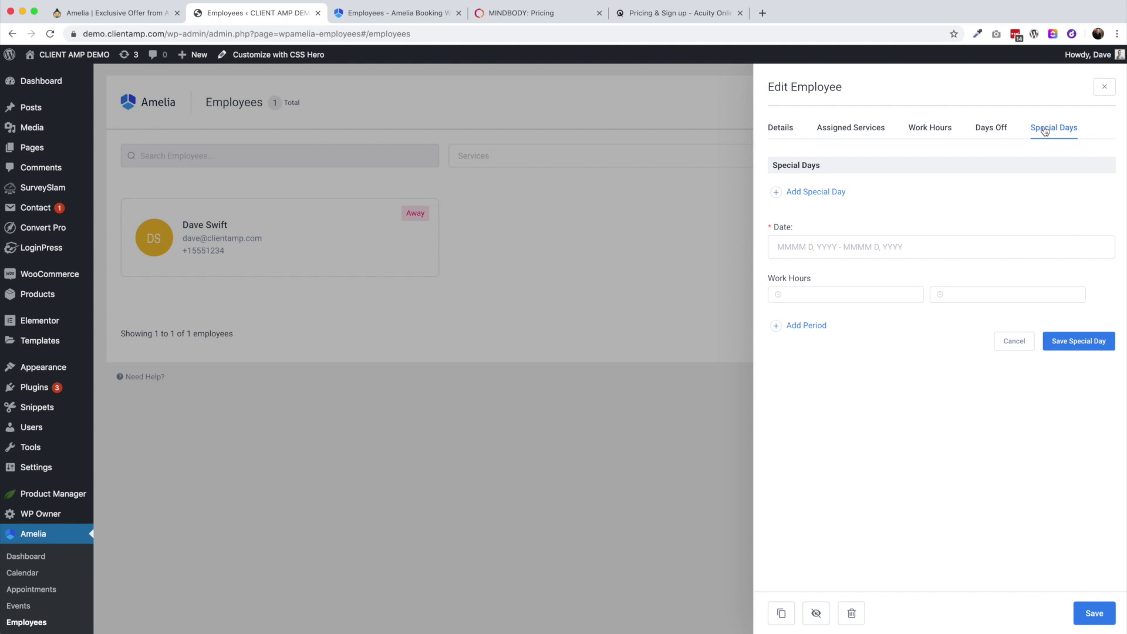
pyautogui.click(848, 128)
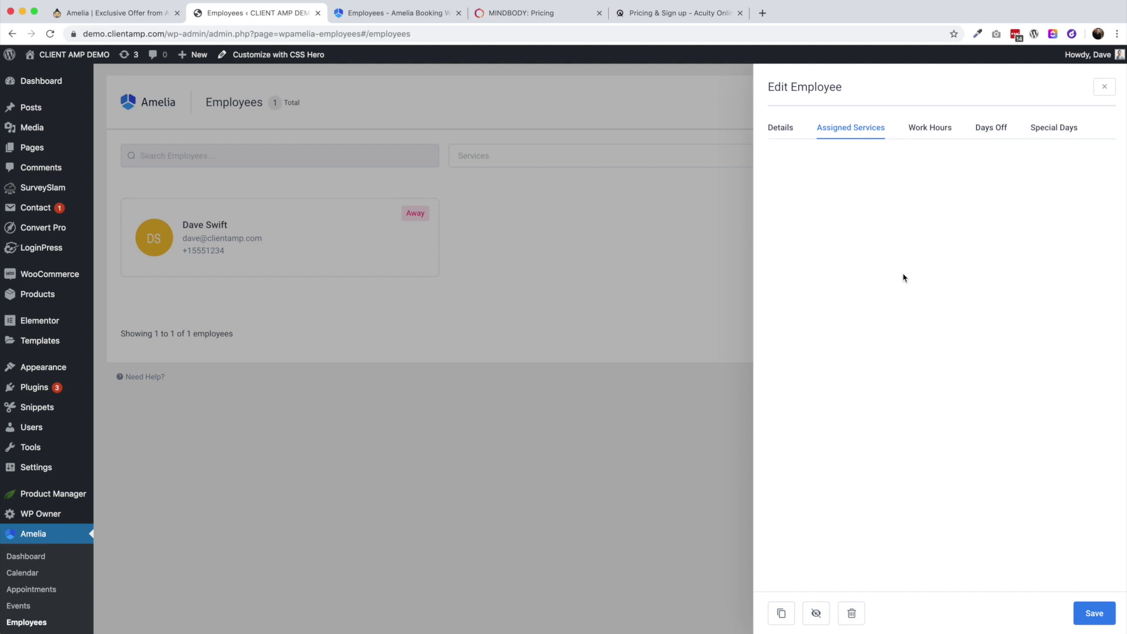
pyautogui.click(925, 129)
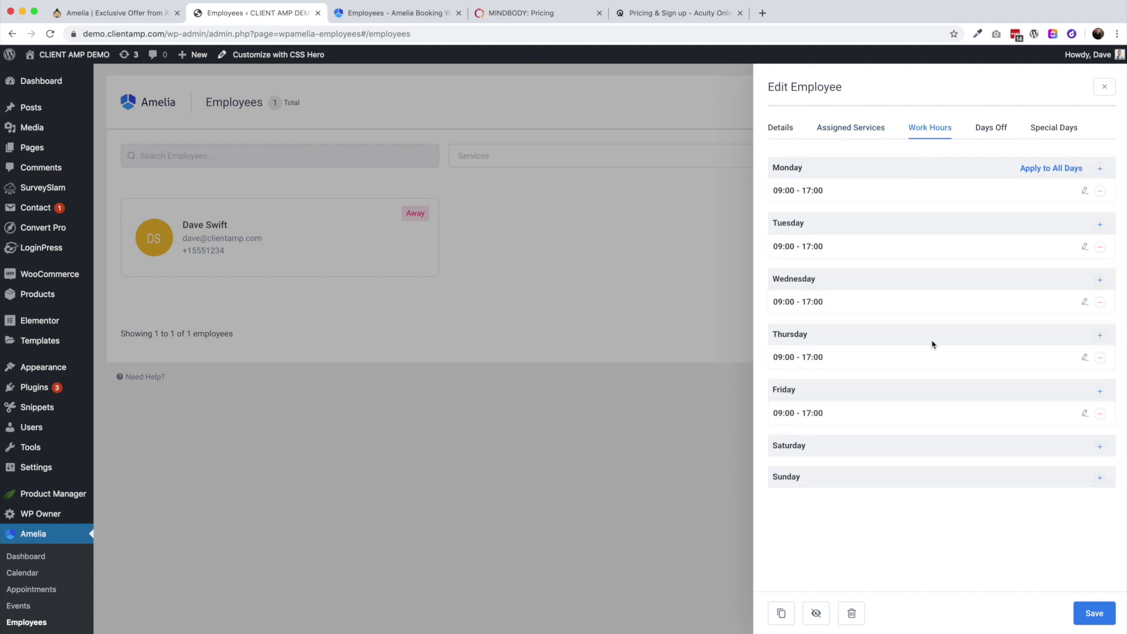
pyautogui.click(1042, 134)
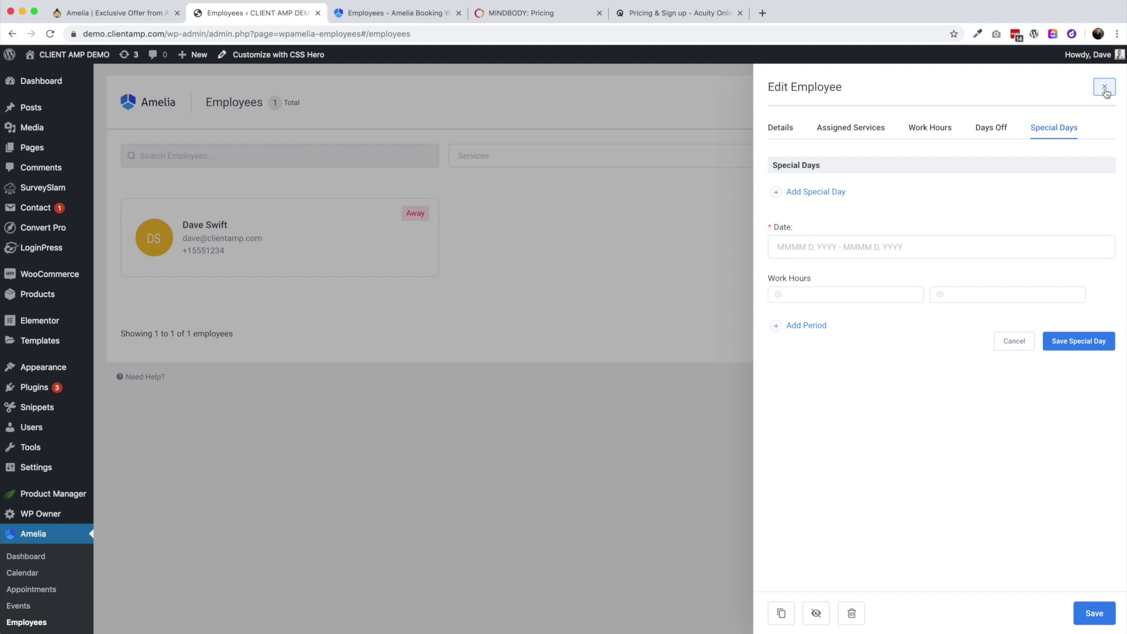
pyautogui.click(1104, 88)
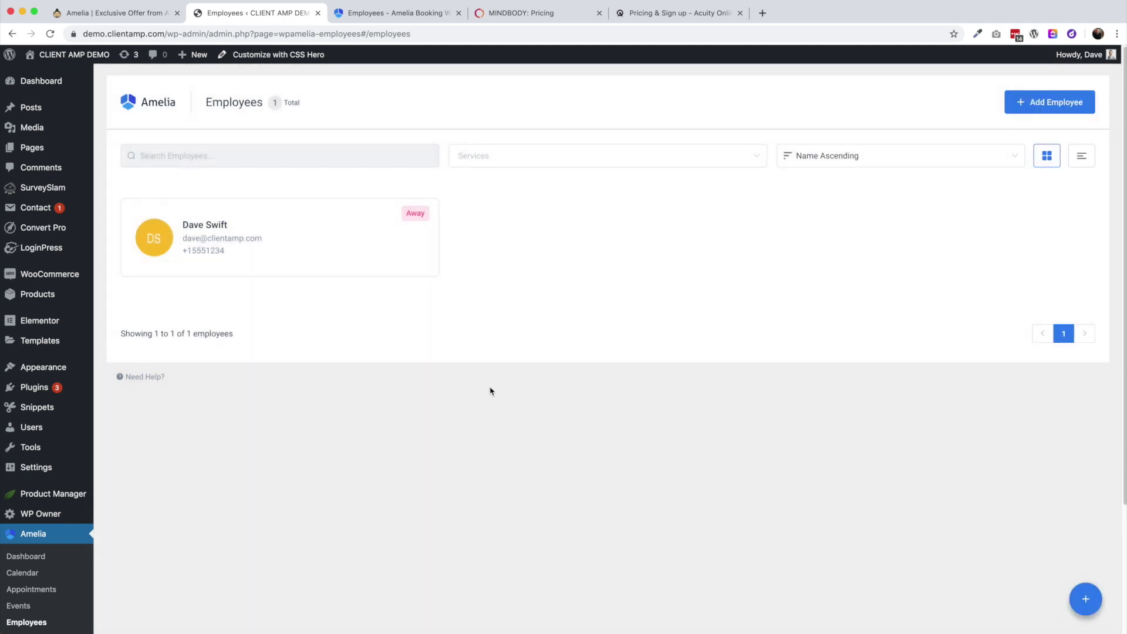
# Open Amelia > Services in the sidebar, showing 0 services and no categories
pyautogui.scroll(-1, 481, 420)
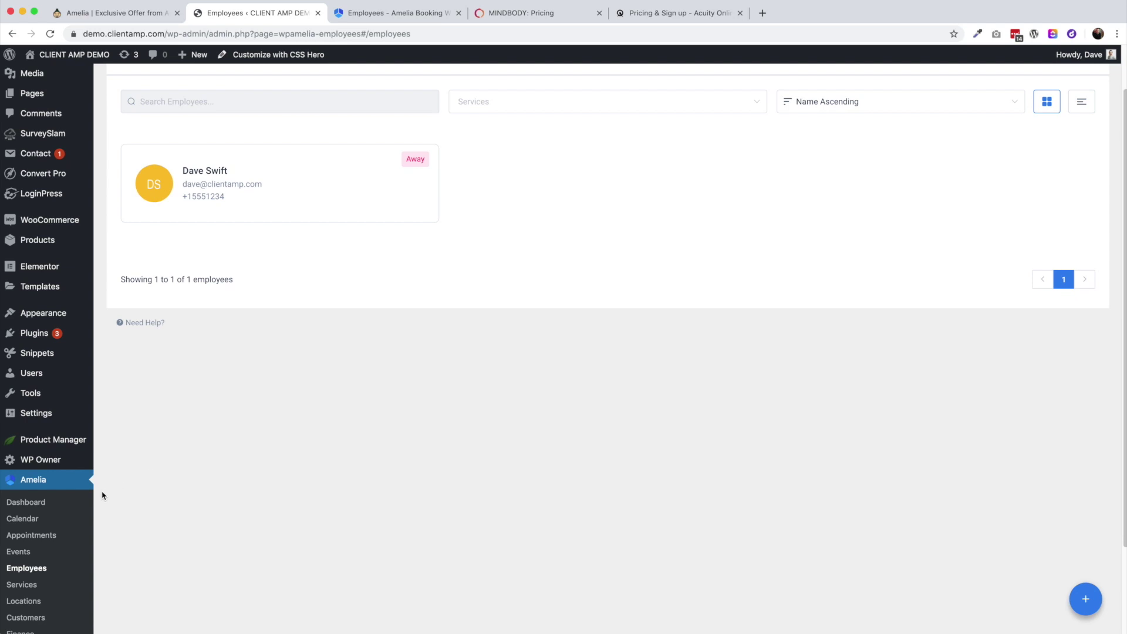
pyautogui.scroll(-1, 59, 523)
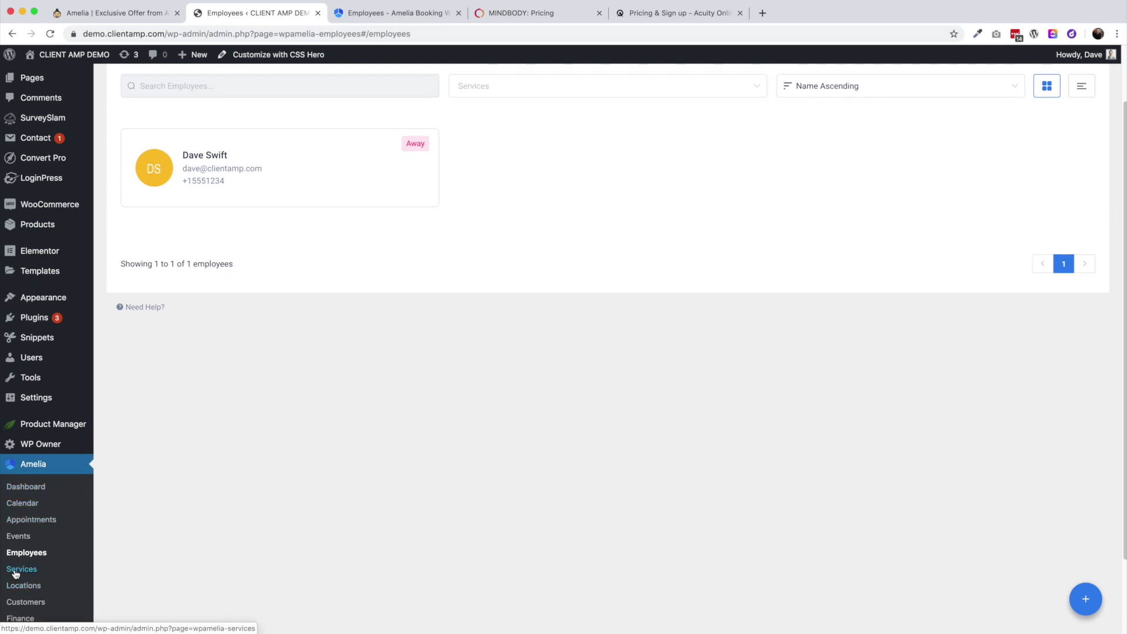
pyautogui.click(15, 570)
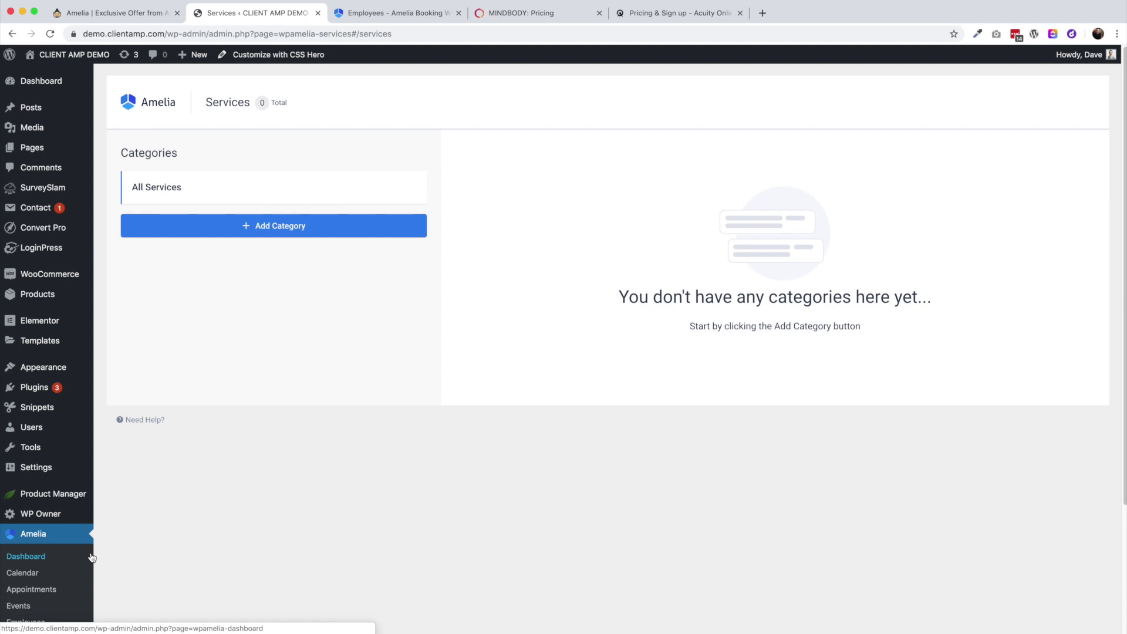
# Add two new service categories, first naming one 'Guitar Lesson'
pyautogui.click(288, 228)
pyautogui.tripleClick(238, 221)
pyautogui.write('Guitar Lesson')
pyautogui.click(287, 285)
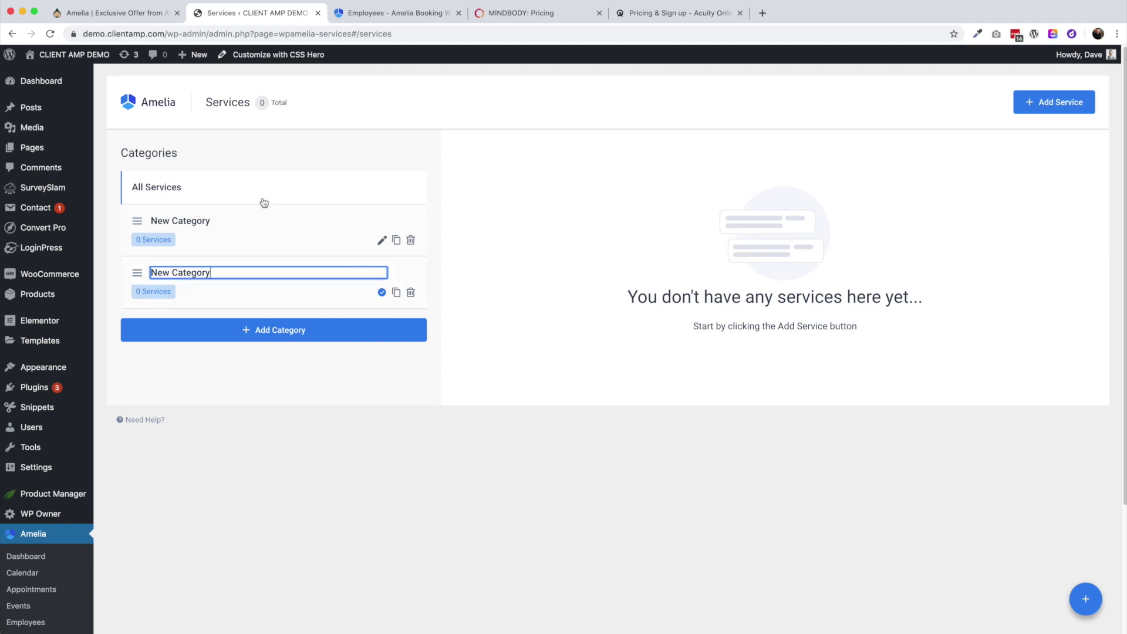
# Rename the two categories to 'Guitar Lessons' and 'Drum Lessons'
pyautogui.click(381, 240)
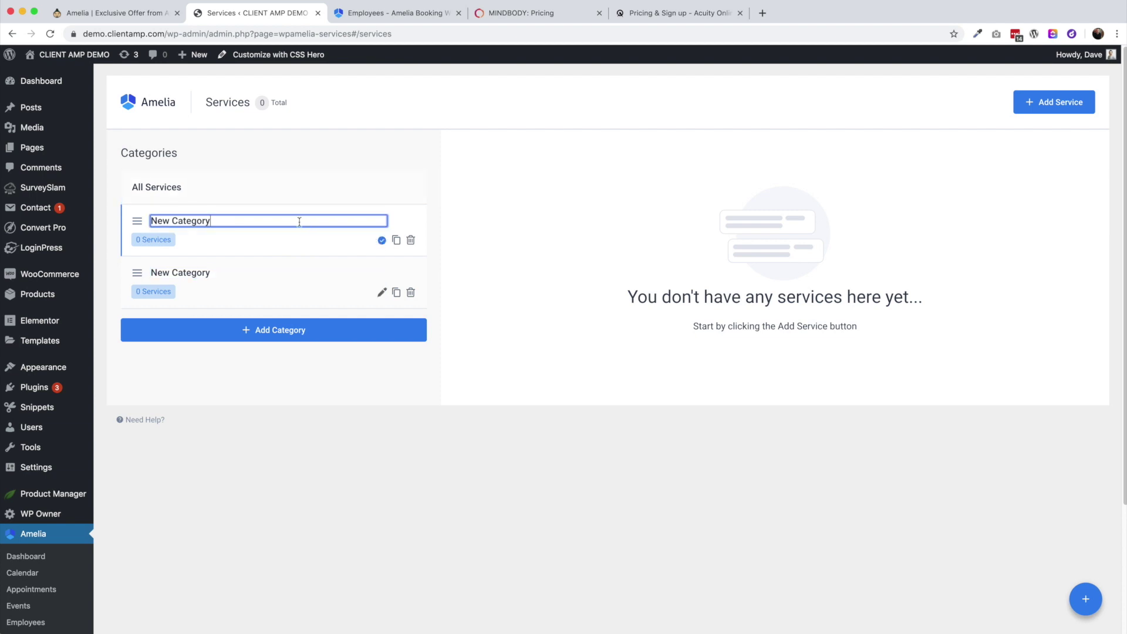
pyautogui.press('super+a')
pyautogui.write('Guitar Lessons')
pyautogui.press('Return')
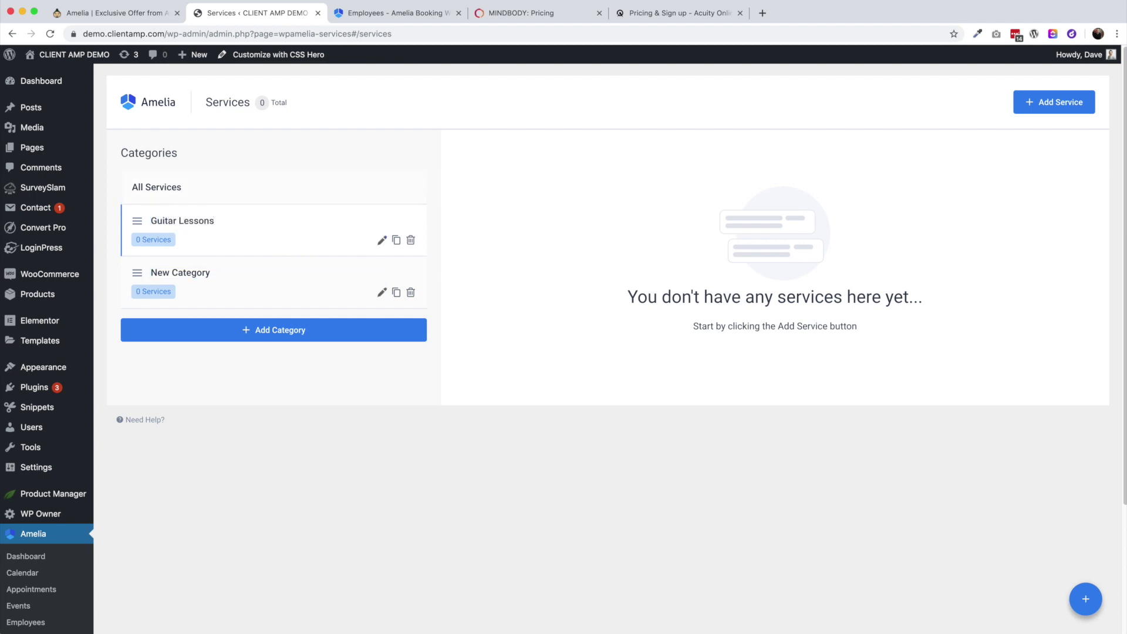
pyautogui.click(382, 291)
pyautogui.press('super+a')
pyautogui.write('Drum Lessons')
pyautogui.press('Return')
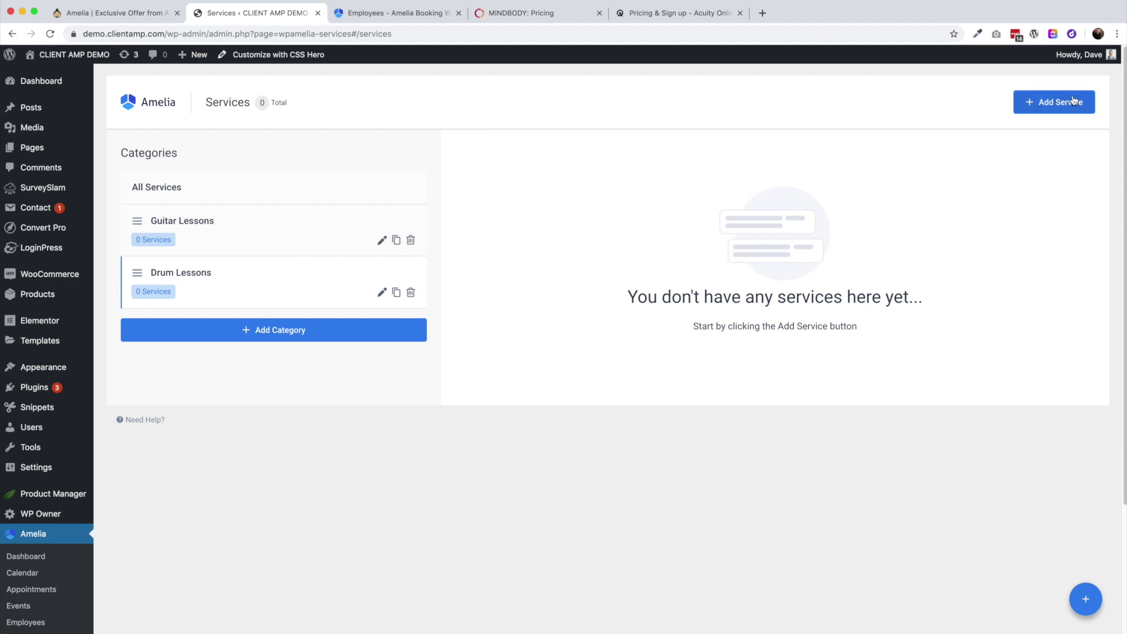
# Create service '60 Min Guitar Lesson' in Guitar Lessons, duration 1h, price 75.00
pyautogui.click(1059, 103)
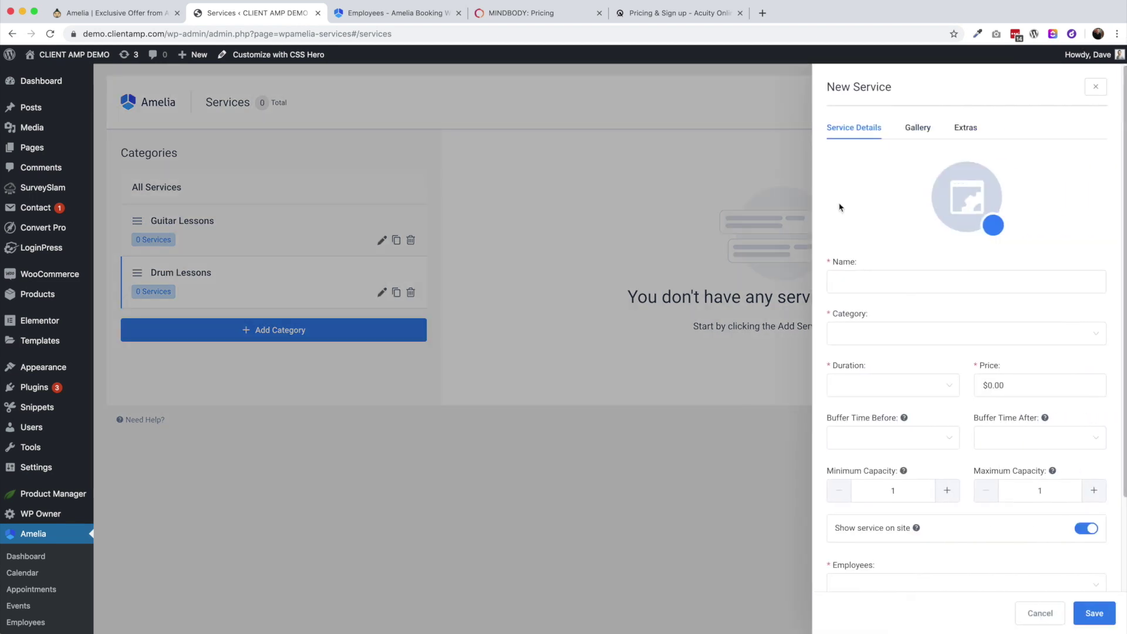
pyautogui.click(858, 282)
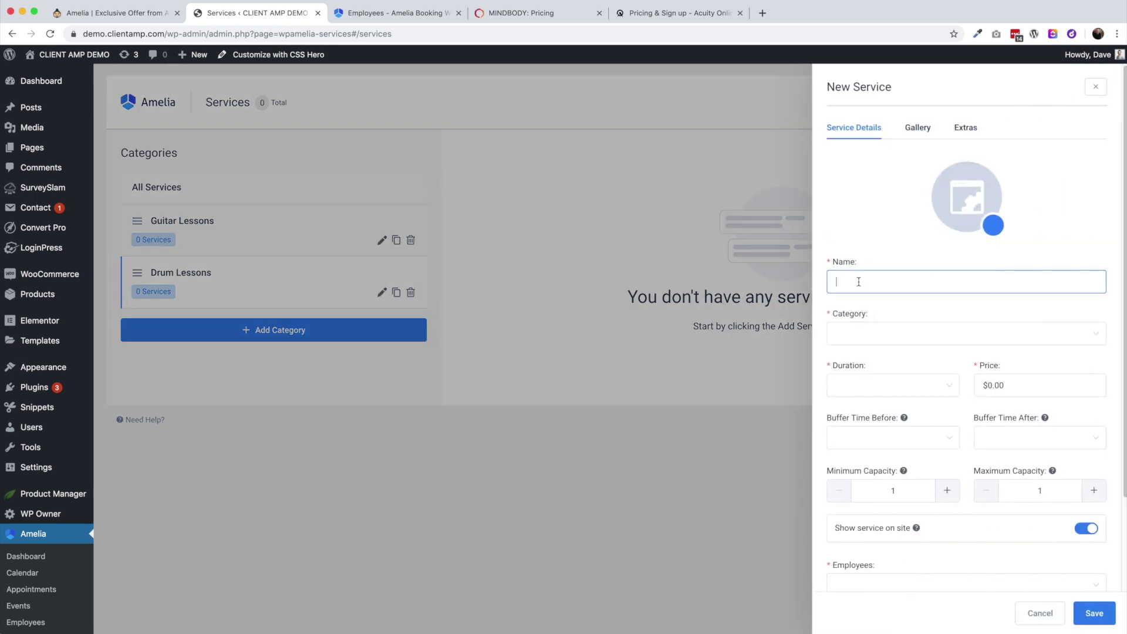
pyautogui.write('60 Min Guitar Lesson')
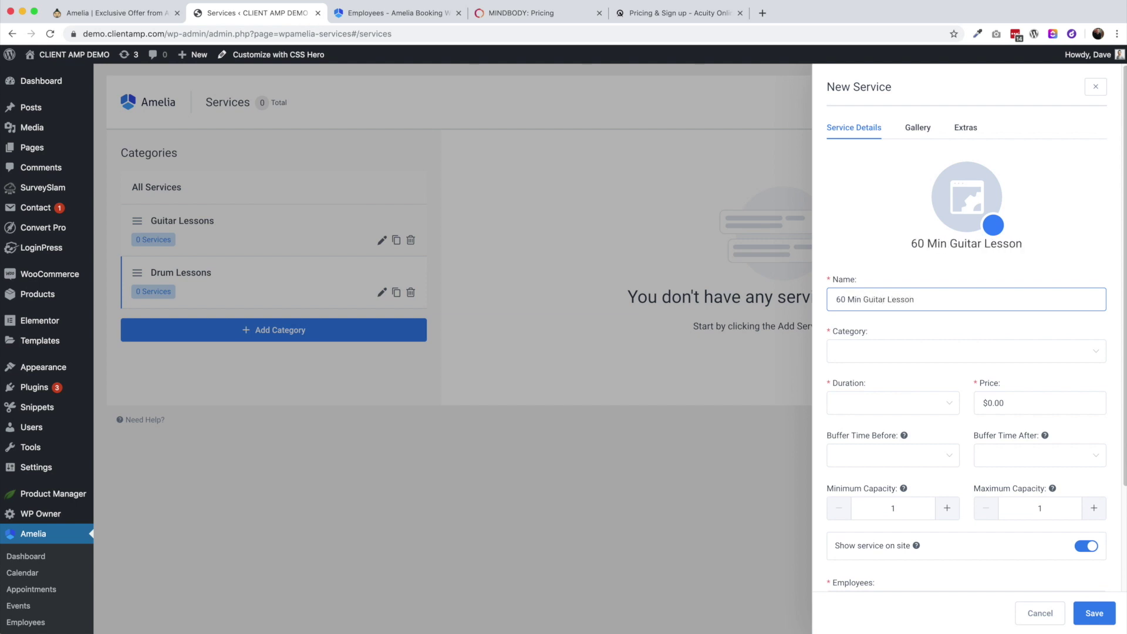
pyautogui.click(892, 351)
pyautogui.click(896, 380)
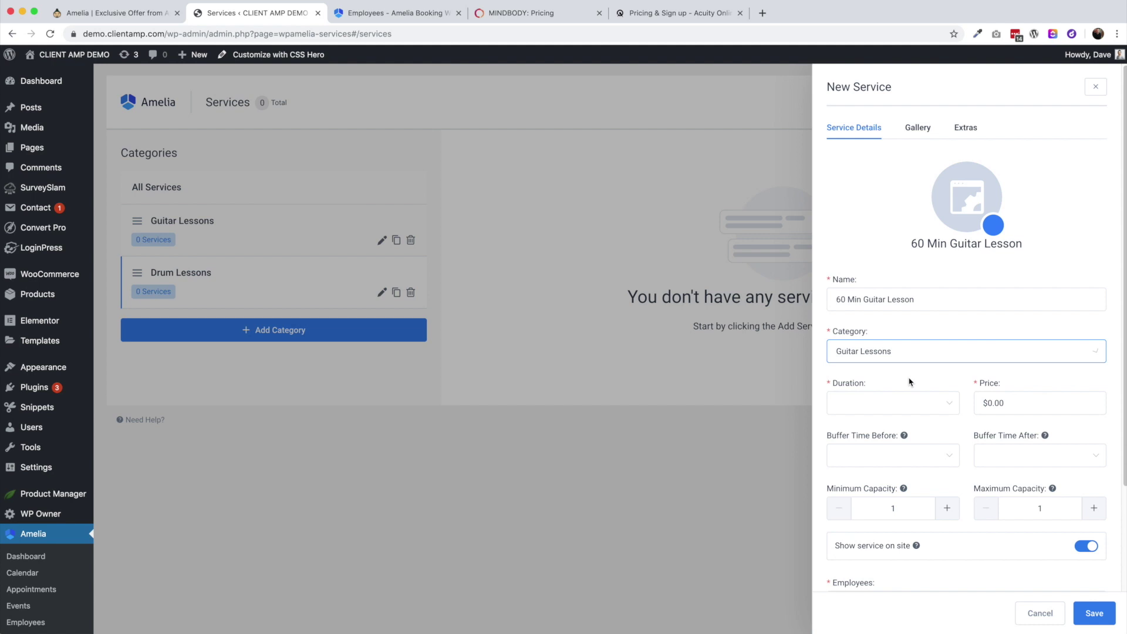
pyautogui.click(863, 403)
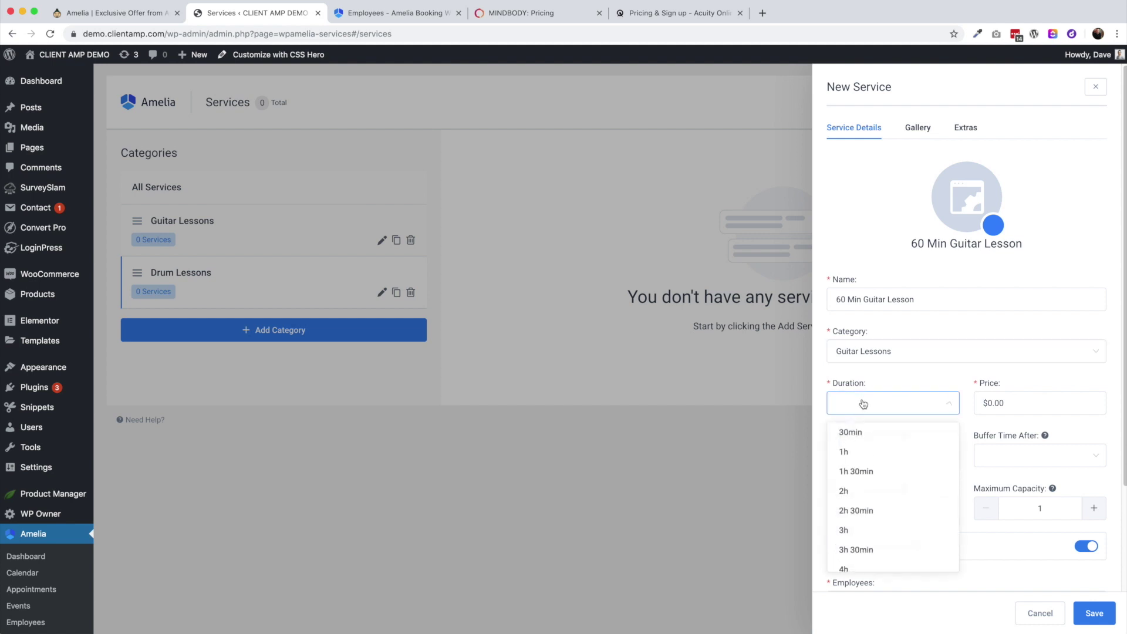
pyautogui.click(858, 451)
pyautogui.doubleClick(1036, 409)
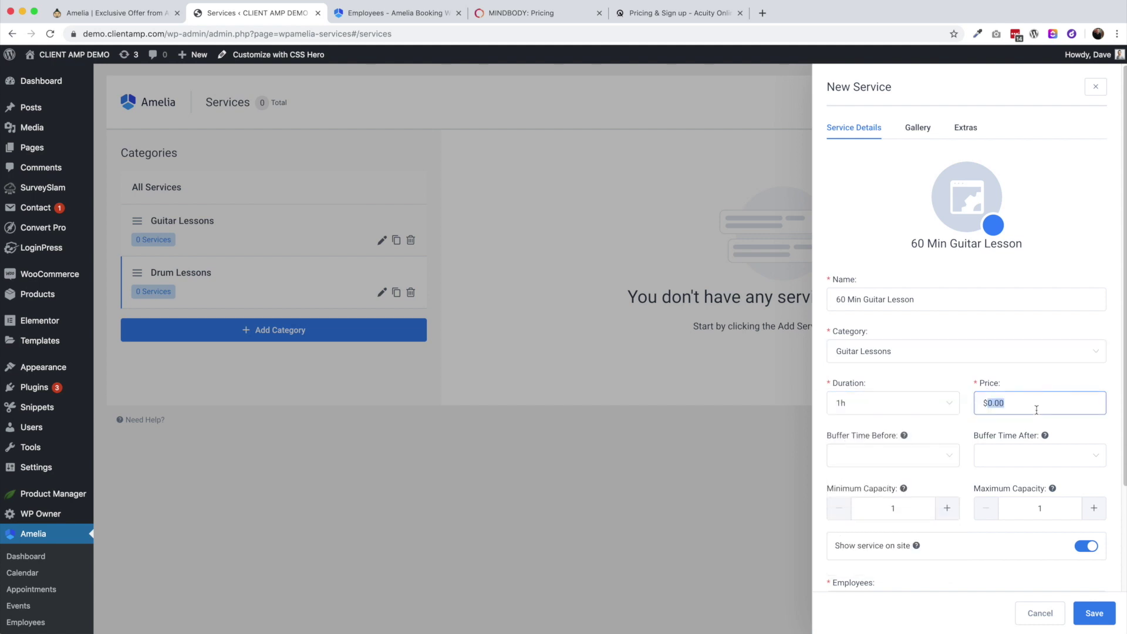
pyautogui.write('75.00')
# Try a 30min buffer time before the lesson, then clear it again
pyautogui.click(916, 461)
pyautogui.scroll(-3, 891, 505)
pyautogui.scroll(-5, 895, 508)
pyautogui.scroll(8, 895, 508)
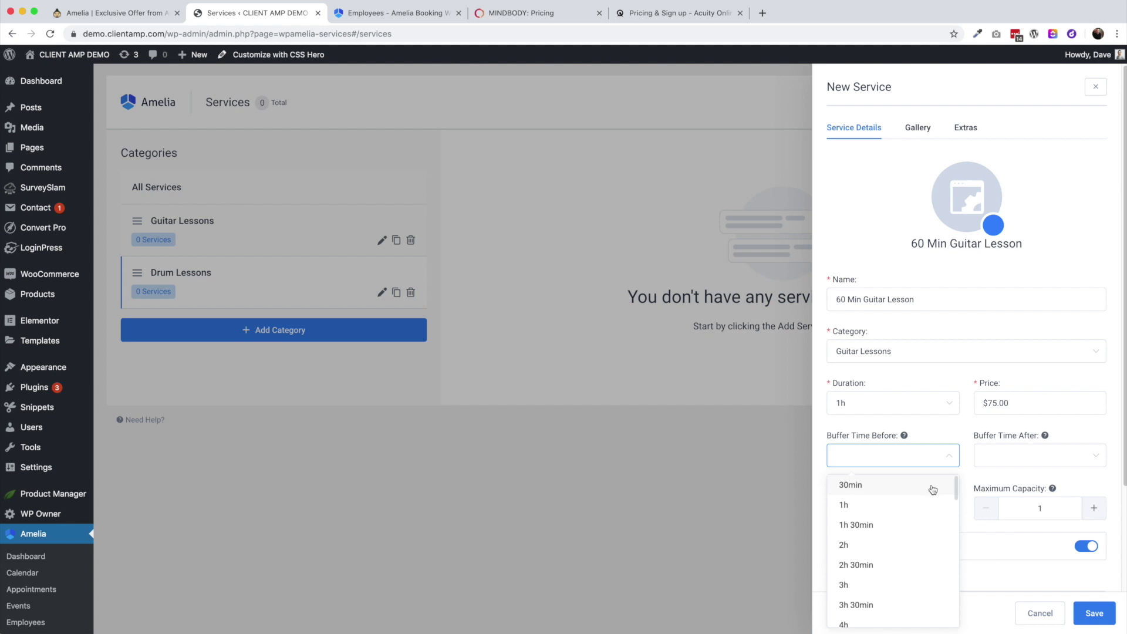
pyautogui.click(854, 485)
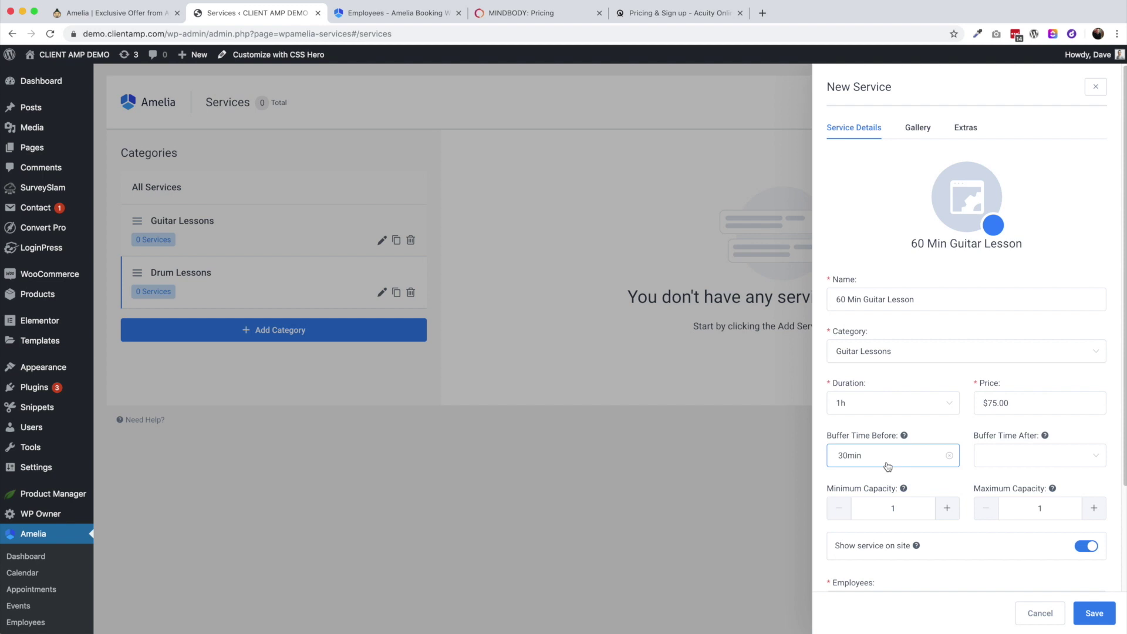
pyautogui.click(888, 466)
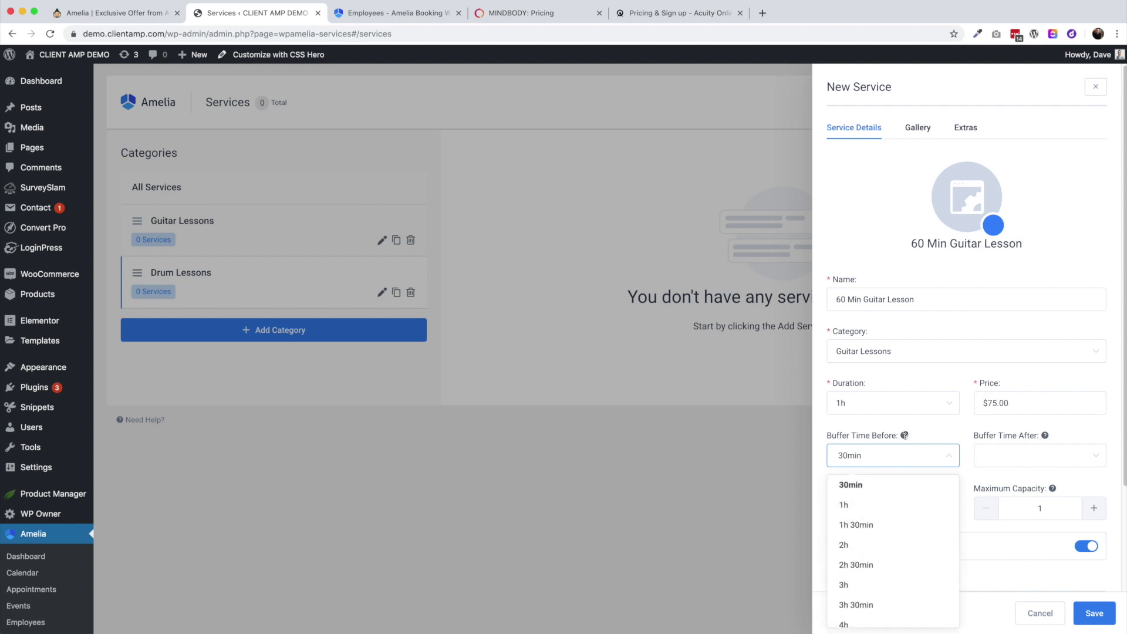
pyautogui.click(938, 464)
pyautogui.click(949, 455)
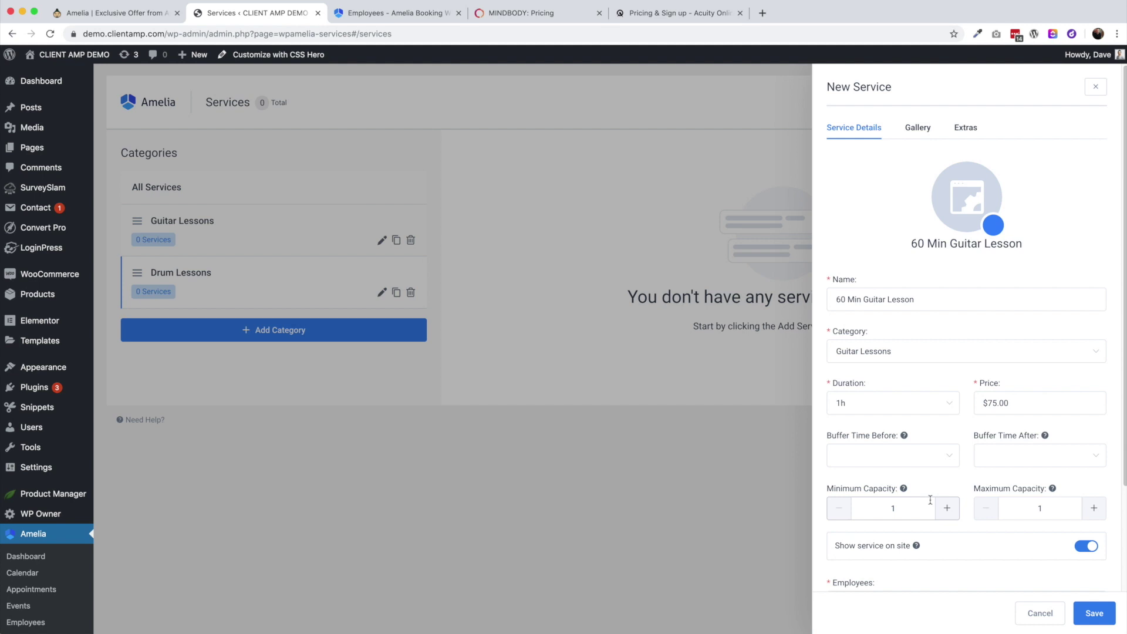
# Turn off price multiplying by number of people, leaving maximum capacity at 1
pyautogui.click(1094, 509)
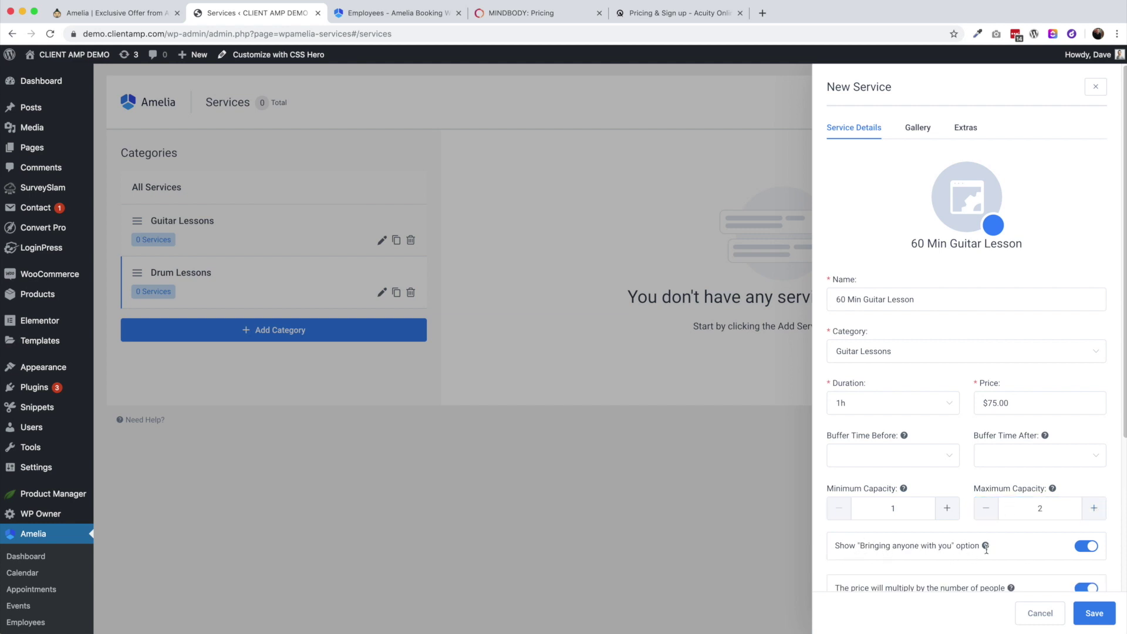
pyautogui.moveTo(986, 548)
pyautogui.click(986, 511)
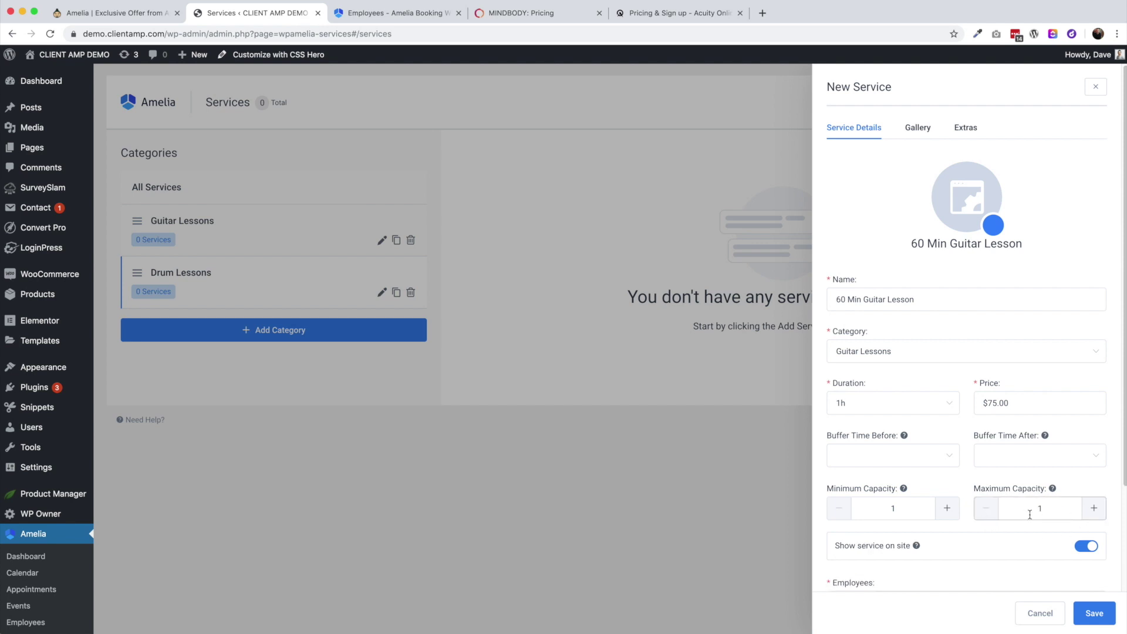
pyautogui.scroll(-2, 985, 542)
pyautogui.click(1094, 455)
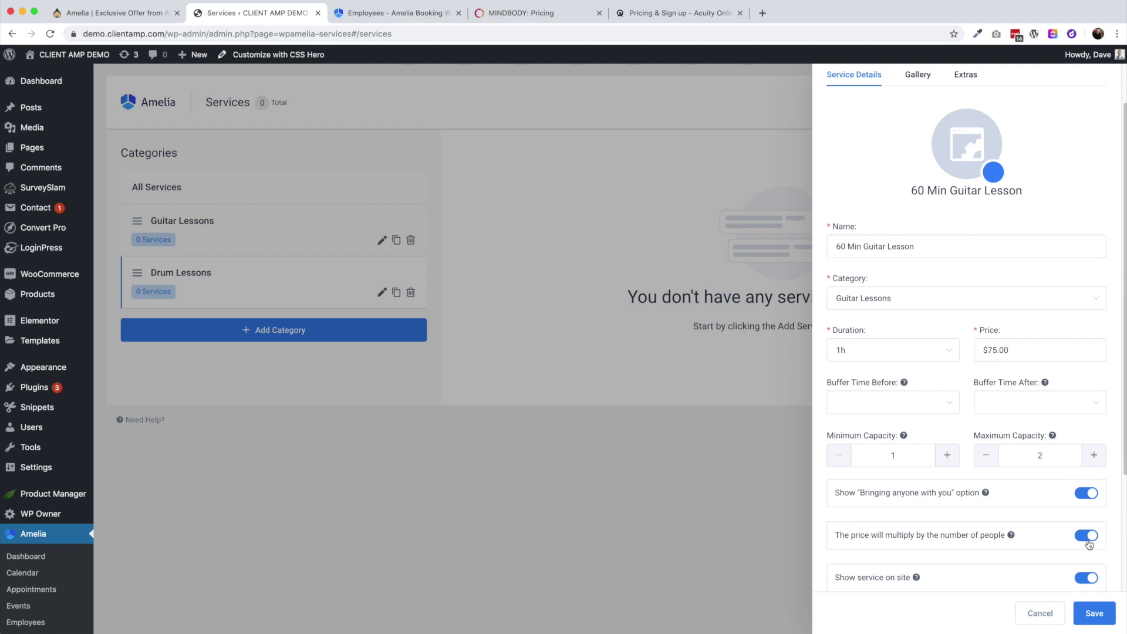
pyautogui.click(1090, 540)
pyautogui.scroll(-4, 974, 519)
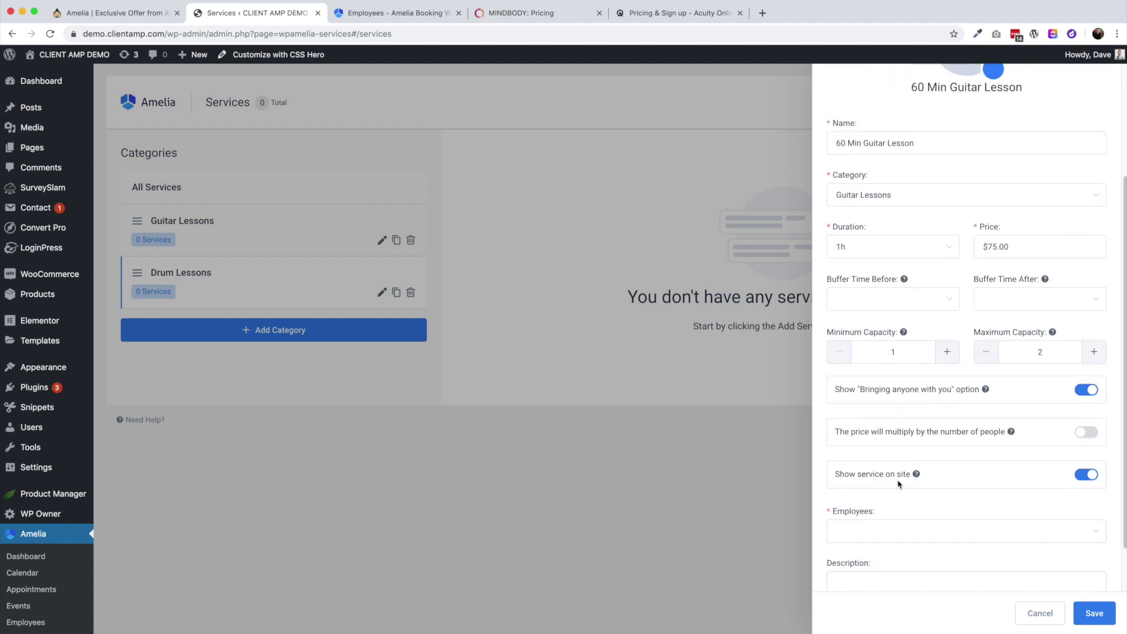
pyautogui.click(986, 352)
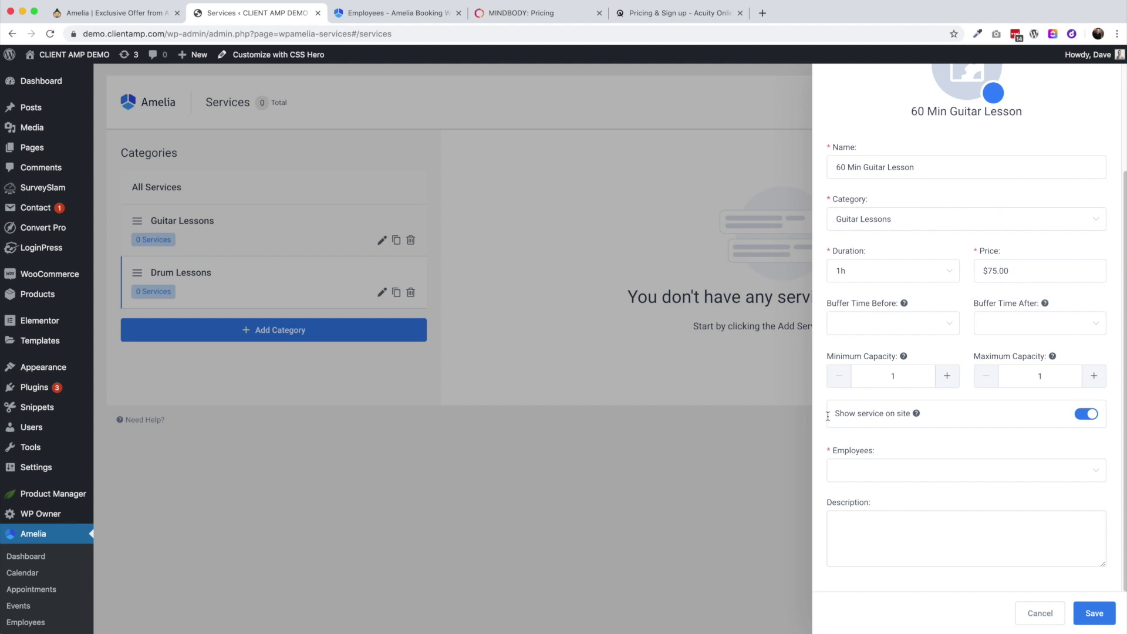
# Keep the service shown on site, assign the instructor, paste the description, and save
pyautogui.click(1092, 415)
pyautogui.click(1078, 415)
pyautogui.click(891, 471)
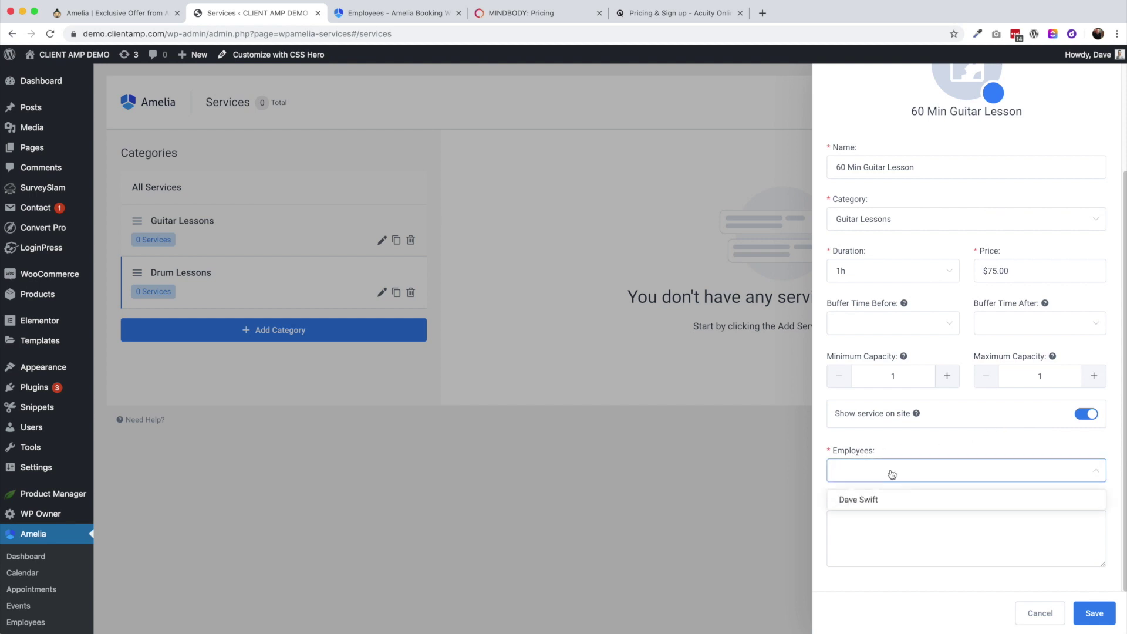
pyautogui.click(891, 505)
pyautogui.click(920, 474)
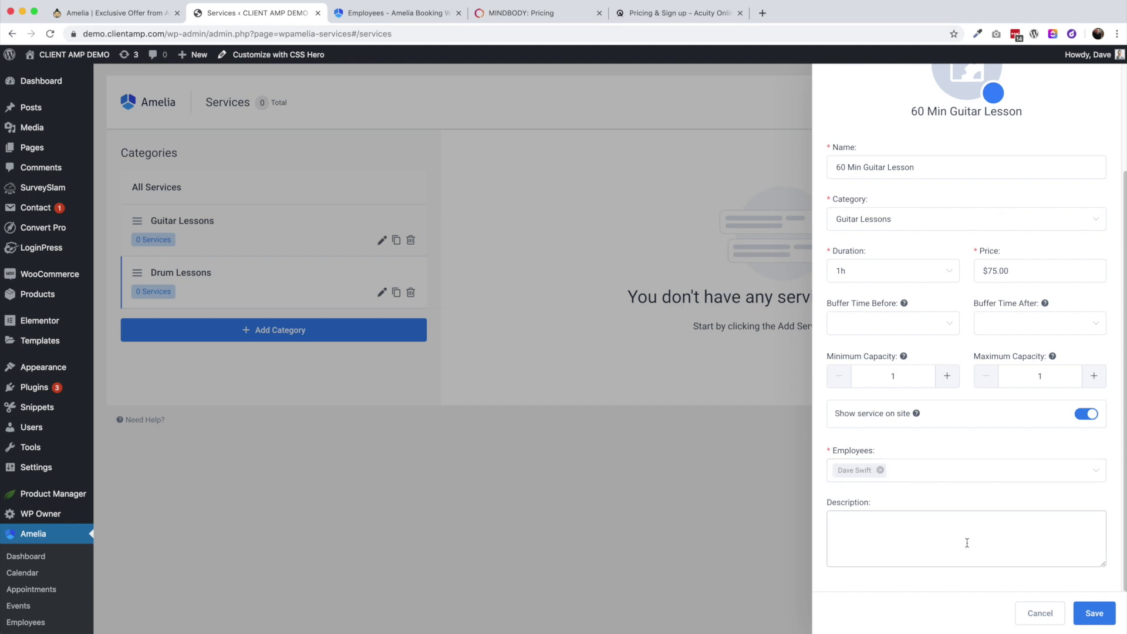
pyautogui.click(884, 551)
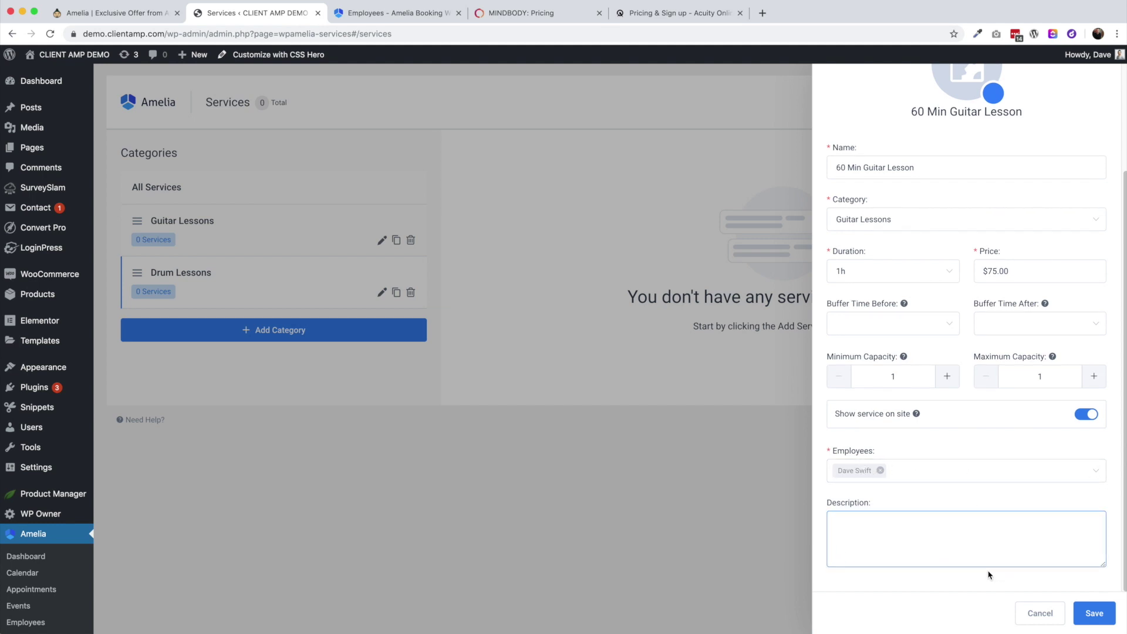
pyautogui.write('This is a 60 minute guitar lesson with a professional instructor who can teach you to play your favorite songs, compose music, or explain music theory.')
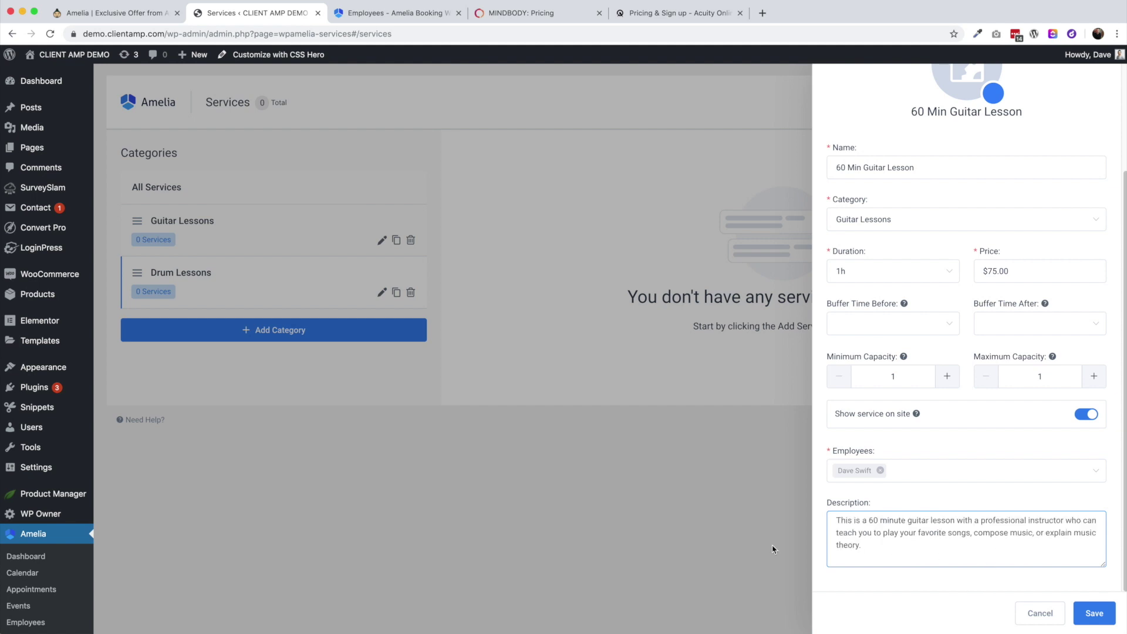
pyautogui.click(1089, 613)
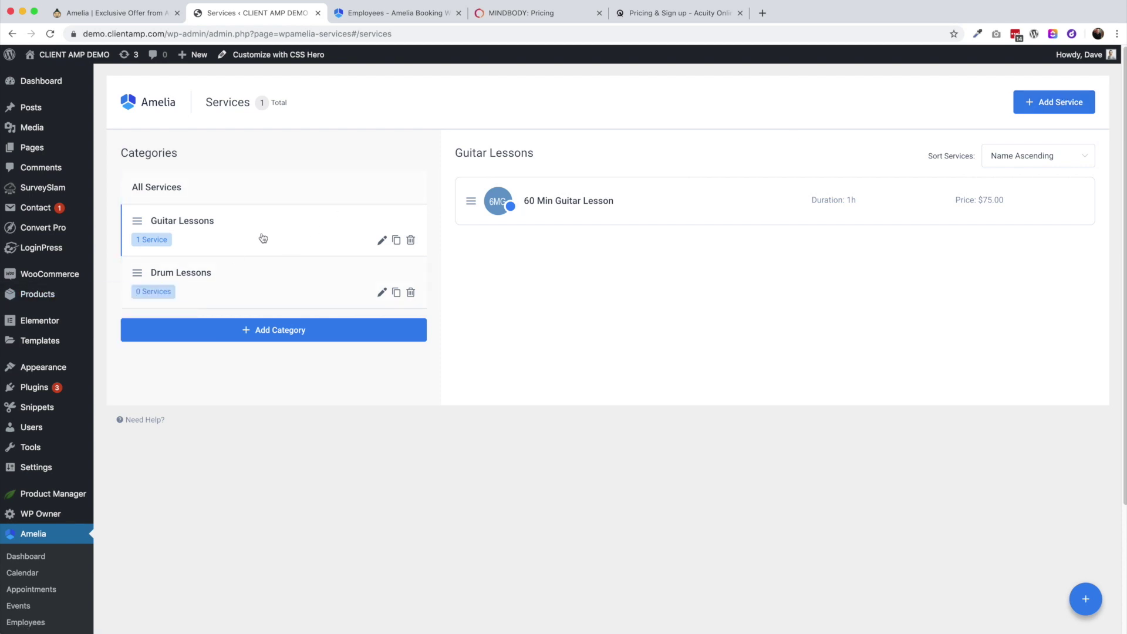
# Duplicate the 60 Min Guitar Lesson and rename the copy to '45 Min Guitar Lesson'
pyautogui.click(617, 211)
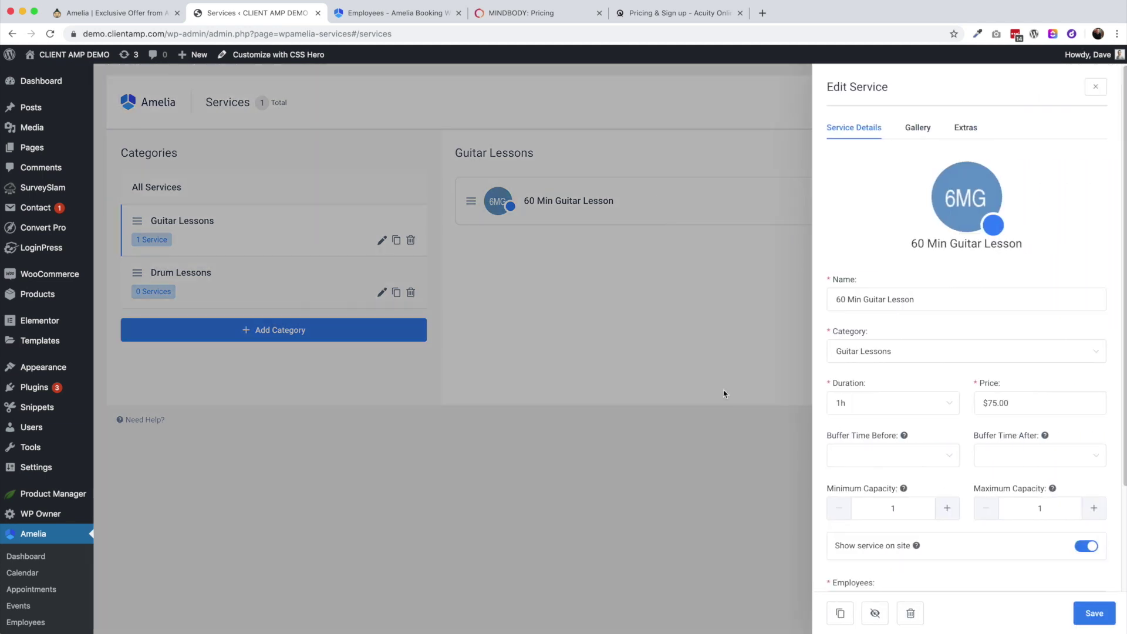
pyautogui.click(840, 615)
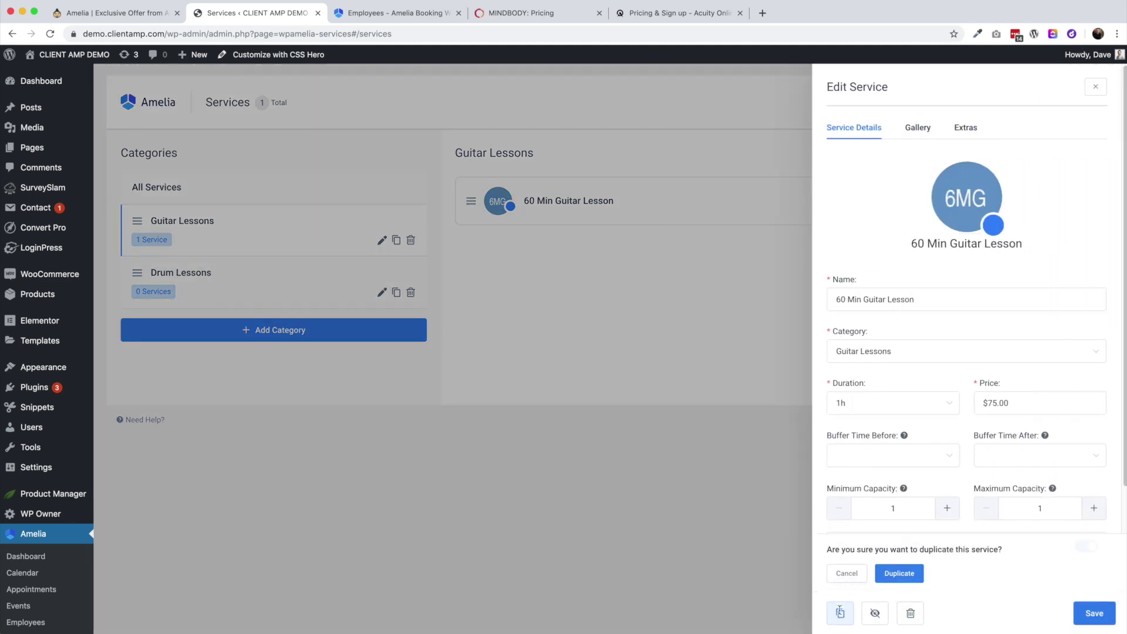
pyautogui.click(900, 573)
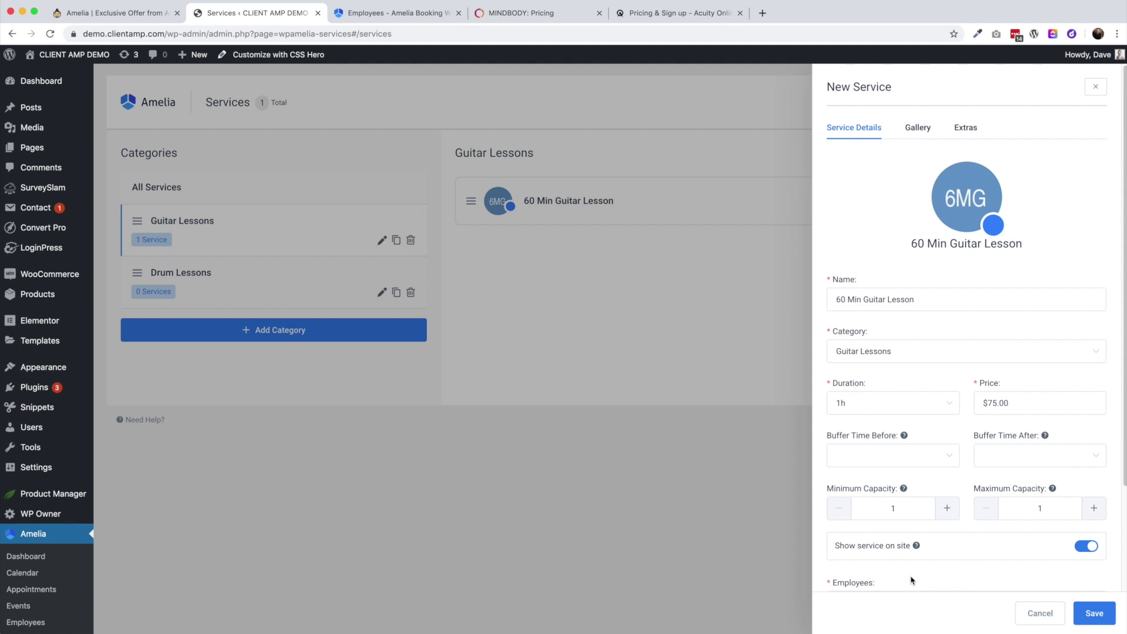
pyautogui.moveTo(846, 300); pyautogui.dragTo(831, 299)
pyautogui.write('45')
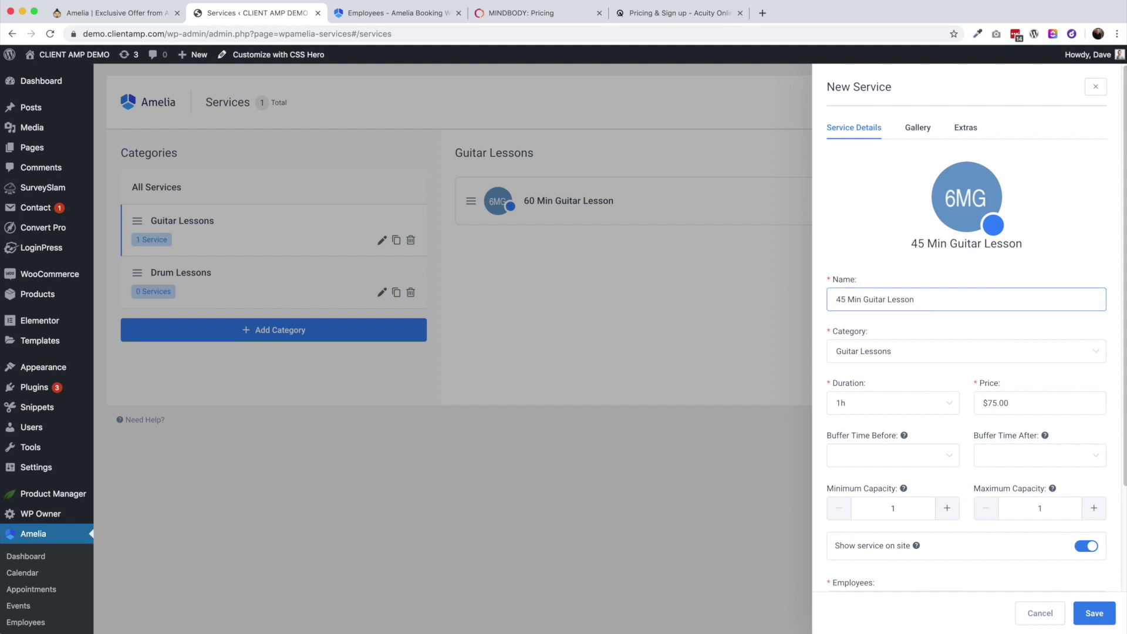
# Keep duration 1h, change price to $65 and description's 60 to 45, then save
pyautogui.click(848, 403)
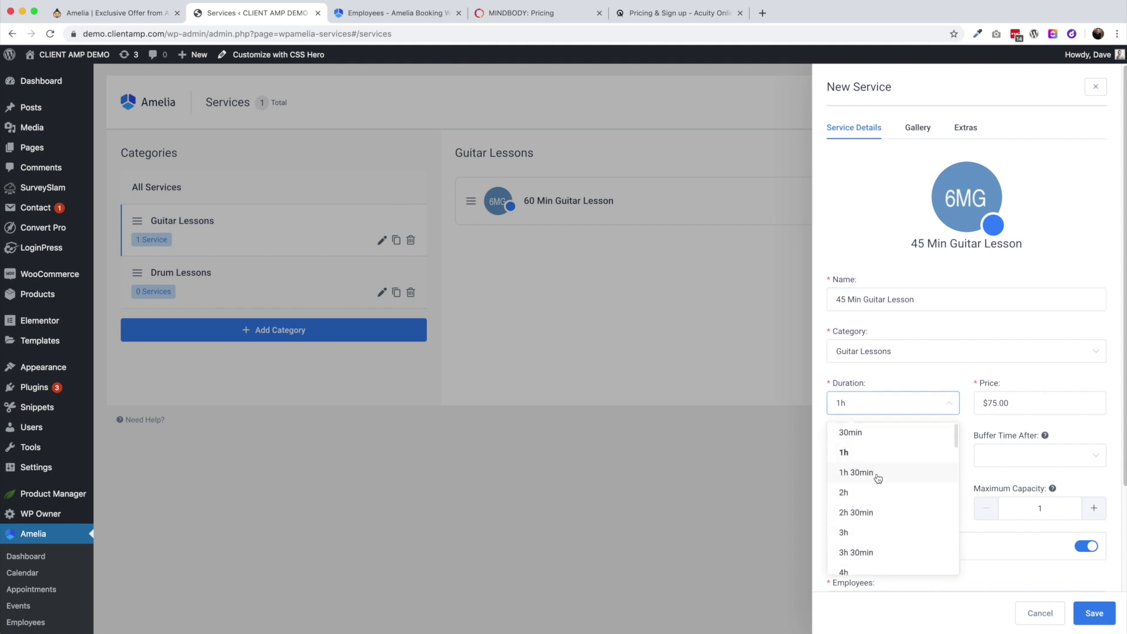
pyautogui.scroll(-2, 890, 537)
pyautogui.scroll(2, 889, 538)
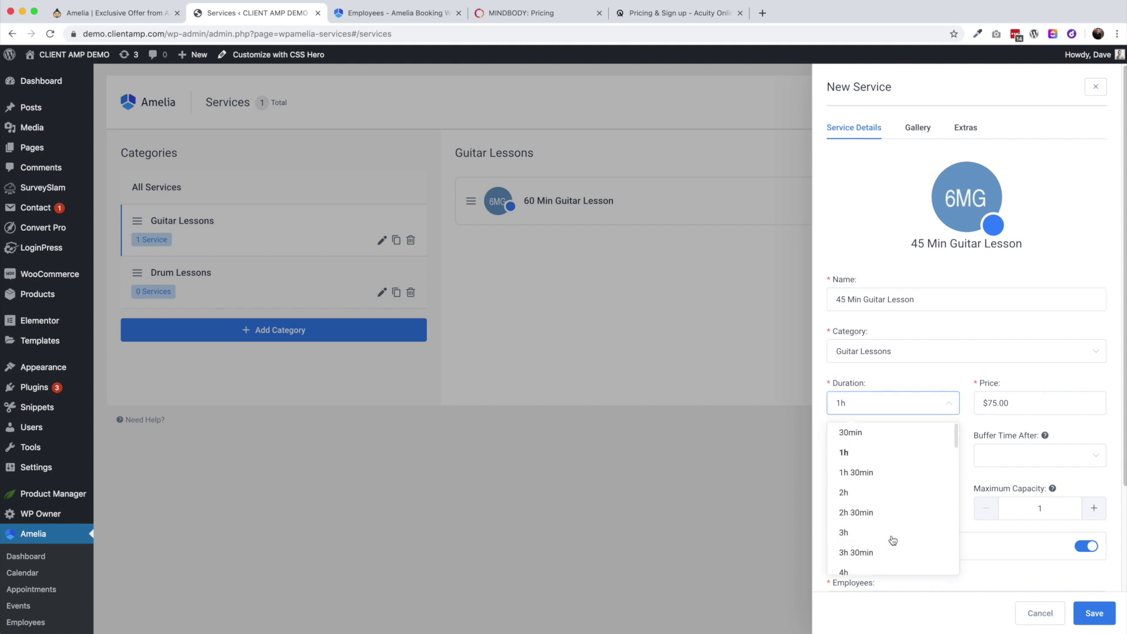
pyautogui.click(866, 461)
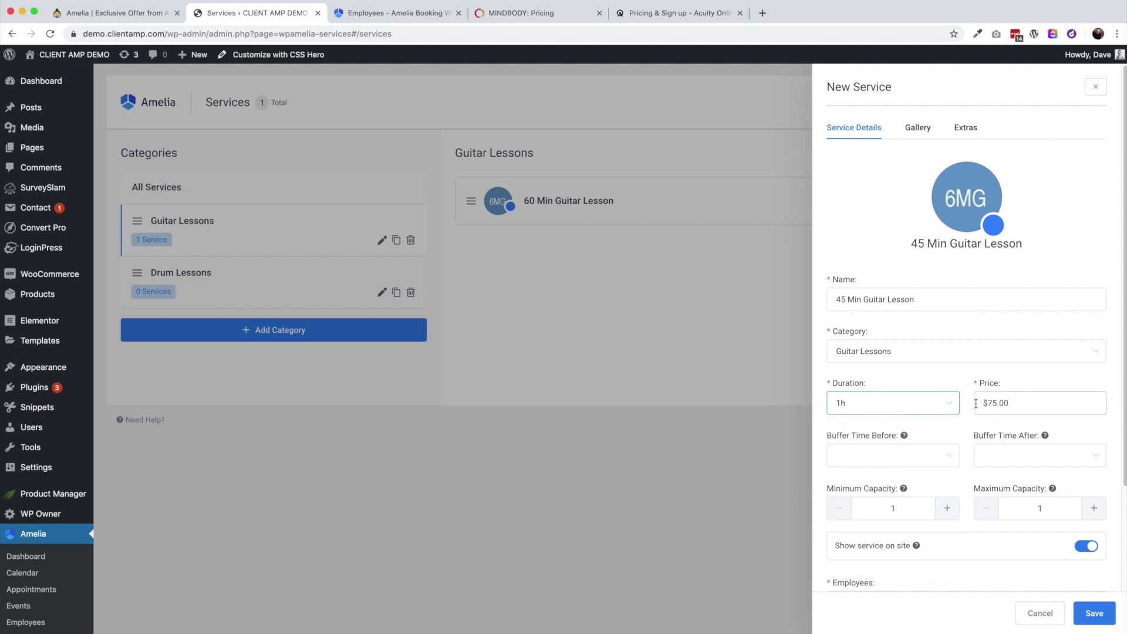
pyautogui.click(989, 404)
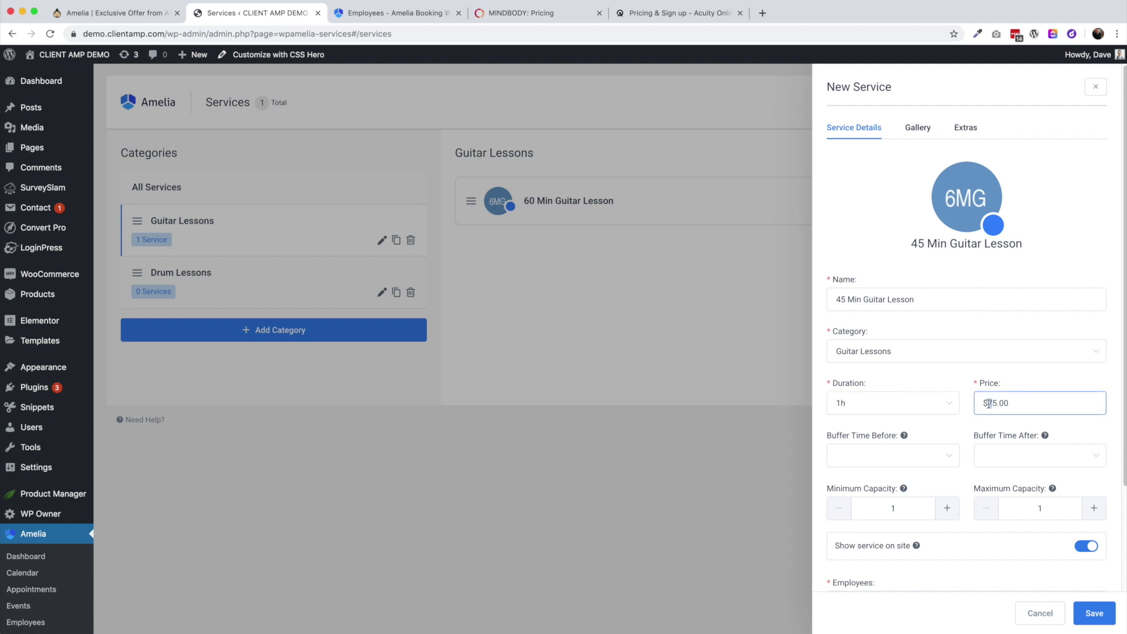
pyautogui.write('6')
pyautogui.scroll(-5, 1010, 546)
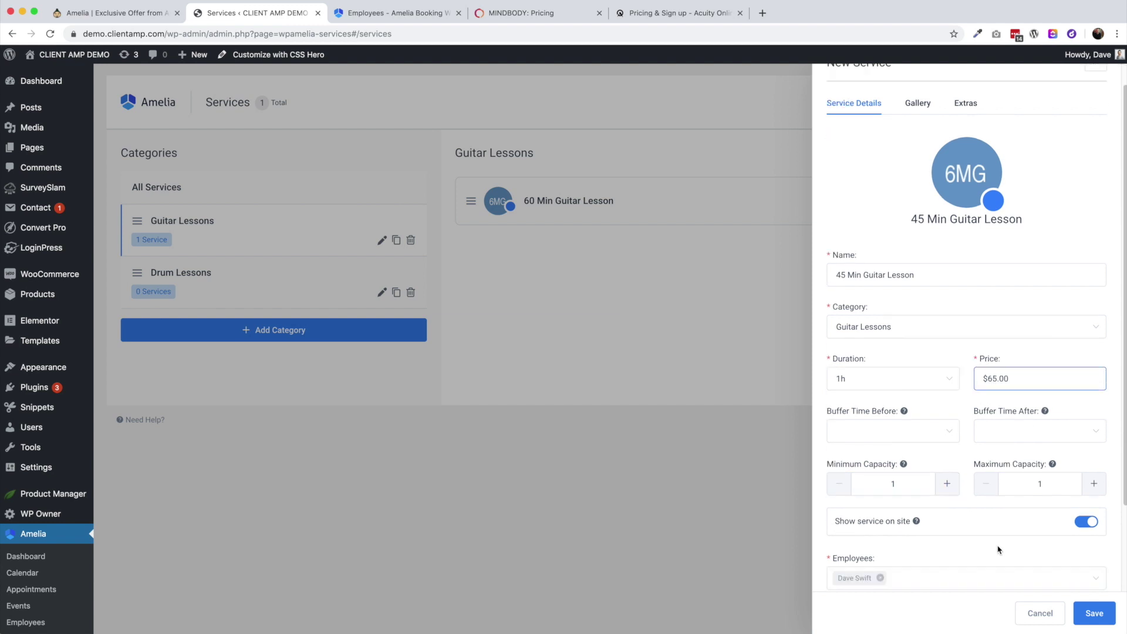
pyautogui.moveTo(870, 520); pyautogui.dragTo(881, 520)
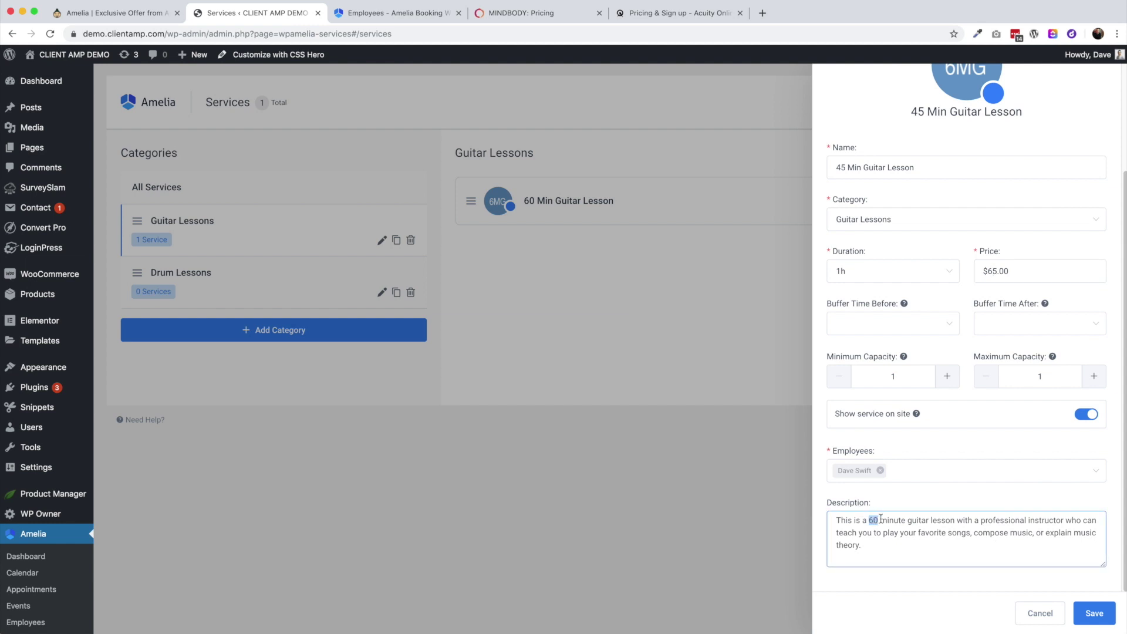
pyautogui.write('45')
pyautogui.click(1095, 613)
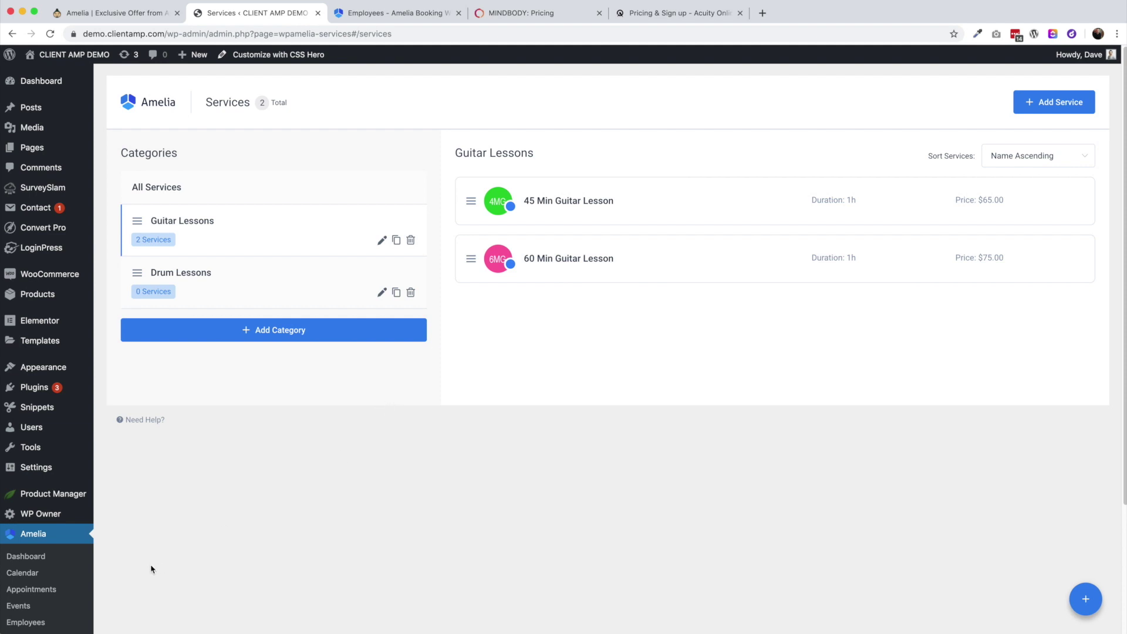
# Set Default Time Slot Step to 15min in General Settings, save, then go to Appointments
pyautogui.scroll(-3, 42, 589)
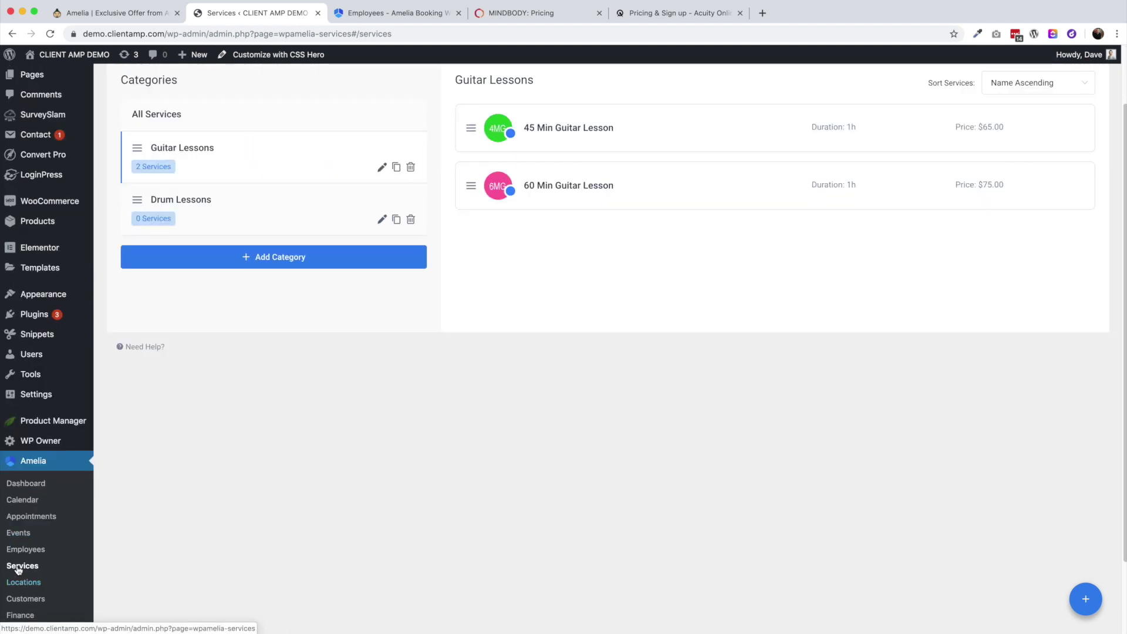
pyautogui.scroll(-2, 35, 587)
pyautogui.click(21, 606)
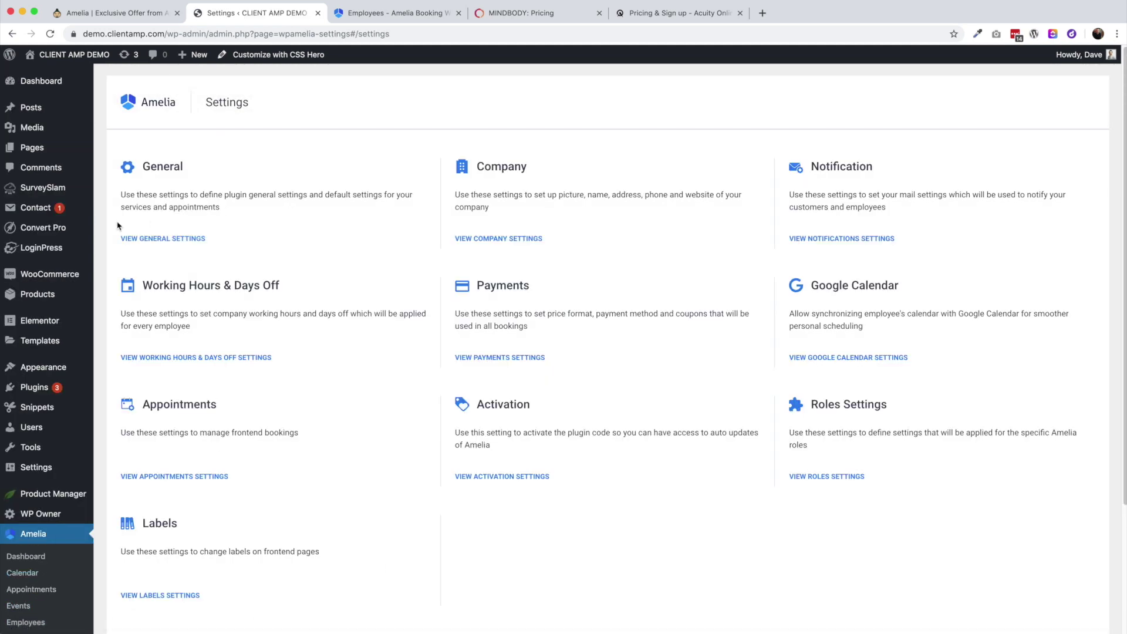
pyautogui.click(184, 239)
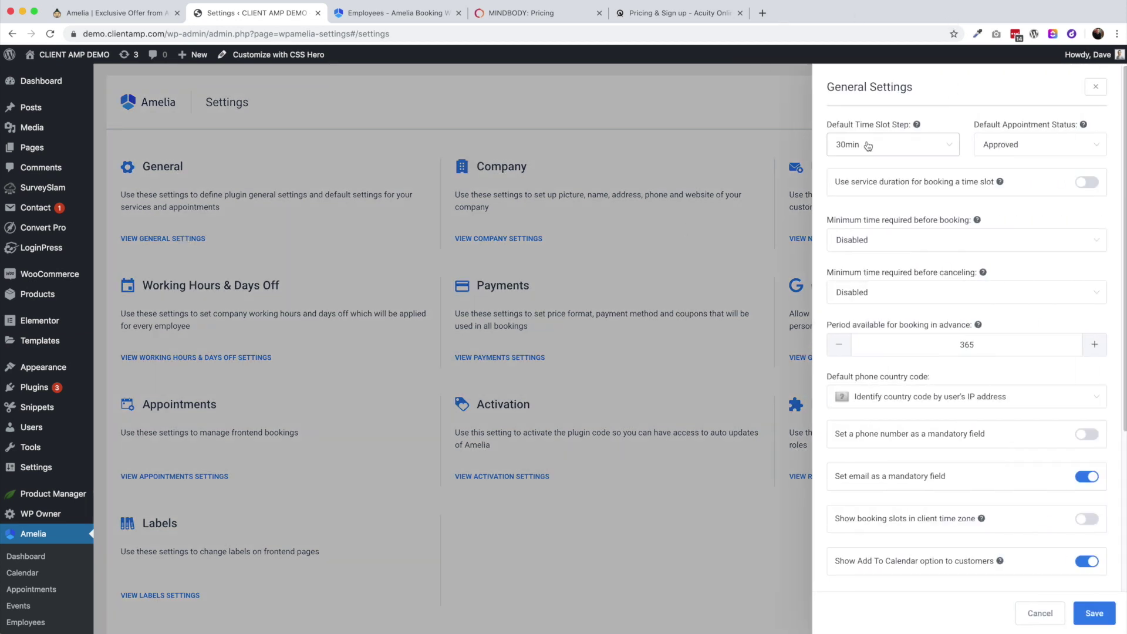
pyautogui.click(887, 145)
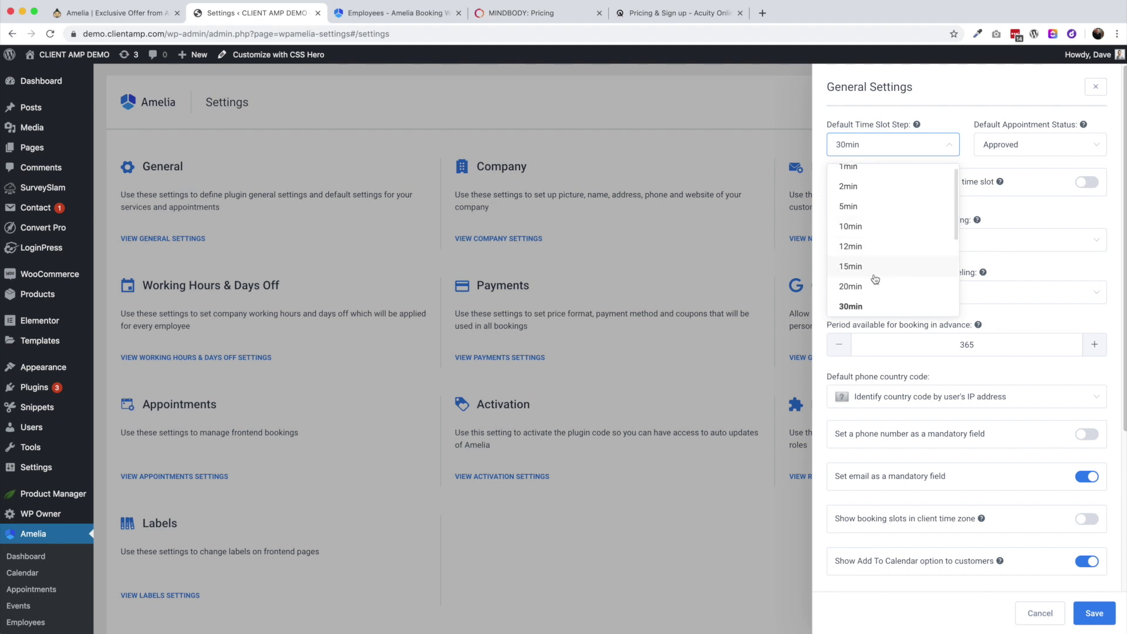
pyautogui.scroll(1, 860, 226)
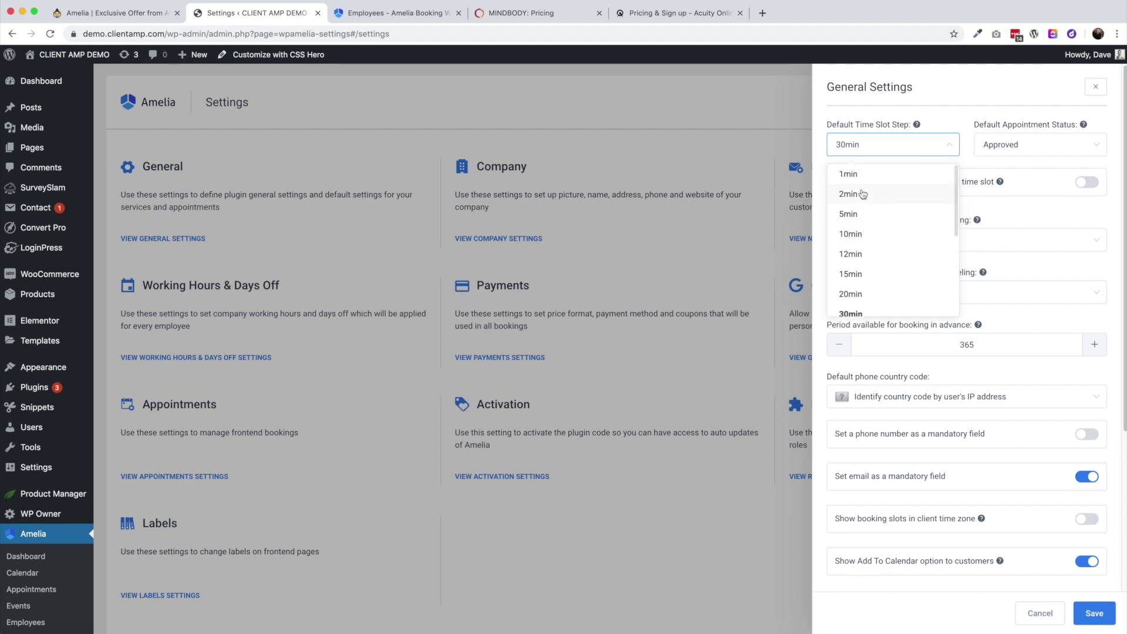
pyautogui.scroll(-5, 883, 297)
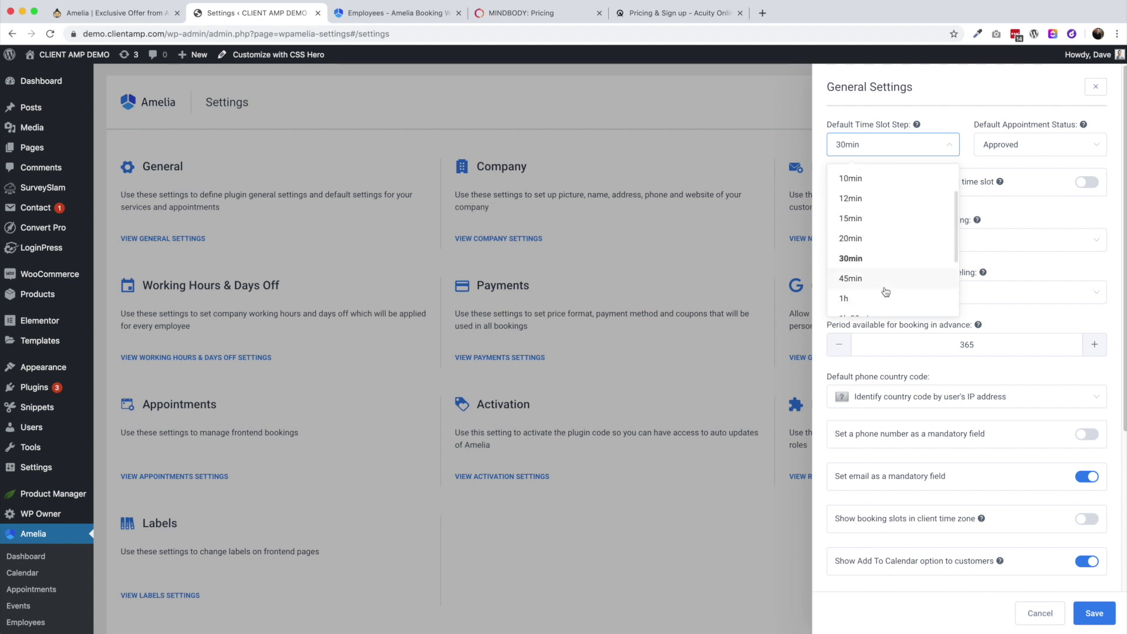
pyautogui.scroll(5, 887, 292)
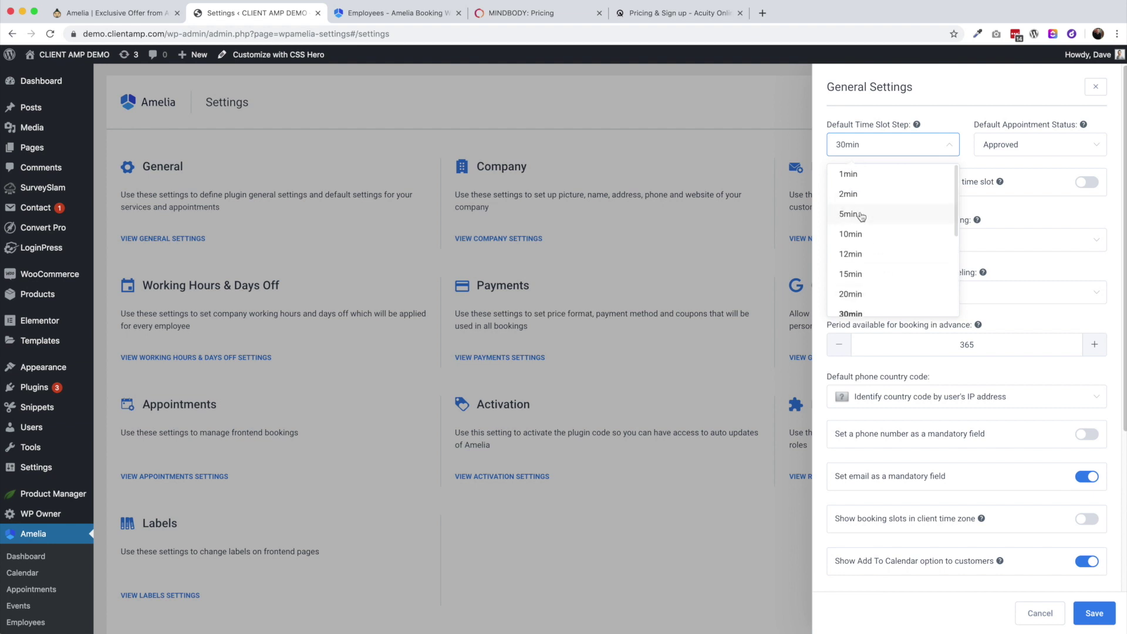
pyautogui.click(879, 277)
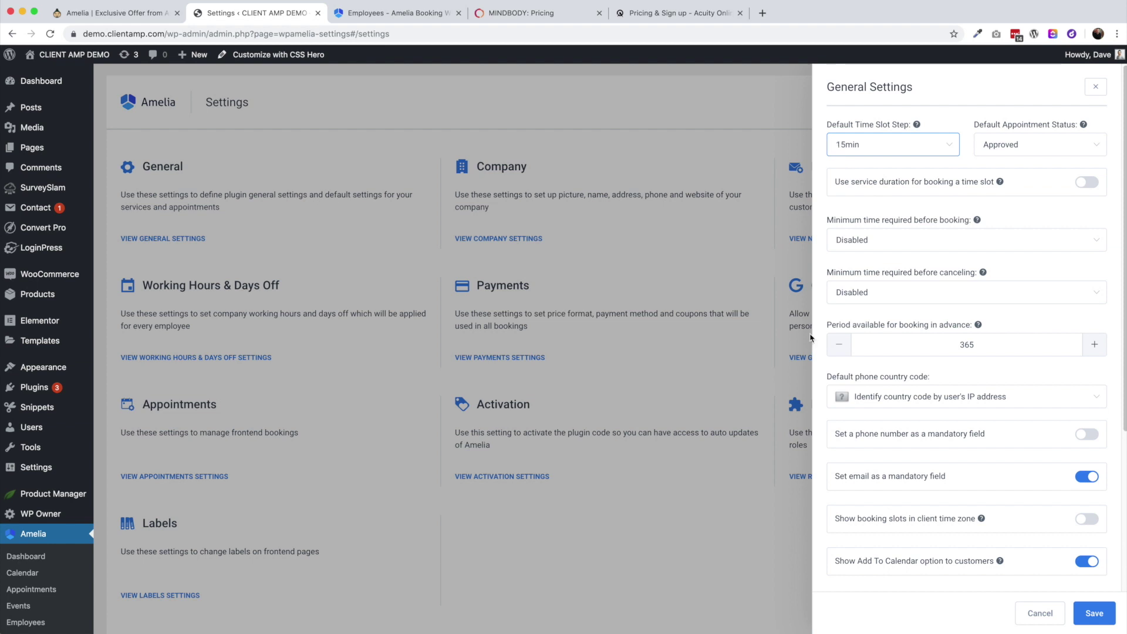
pyautogui.click(1102, 615)
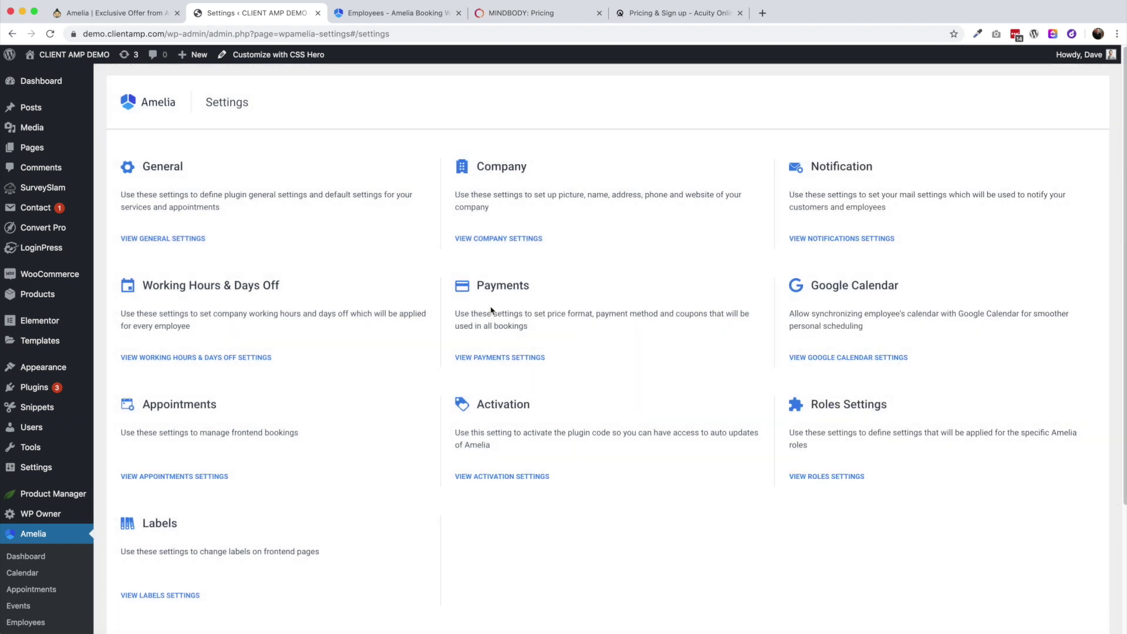
pyautogui.click(32, 593)
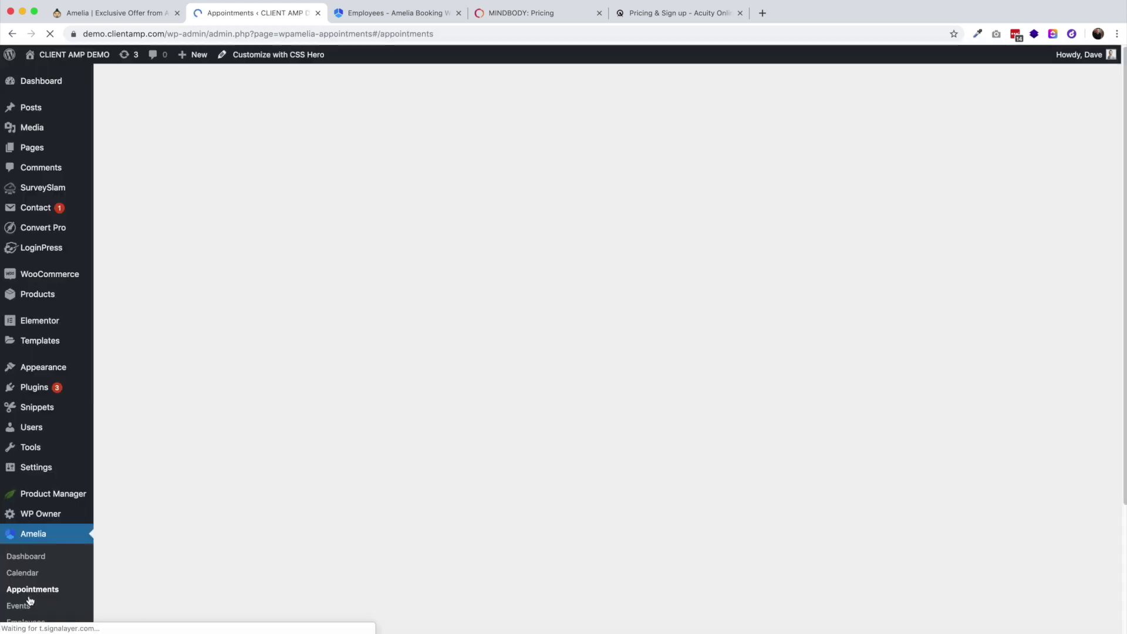
pyautogui.scroll(-3, 27, 559)
# Give the 45 Min Guitar Lesson a 45min duration and 15min buffer before, then save
pyautogui.click(22, 550)
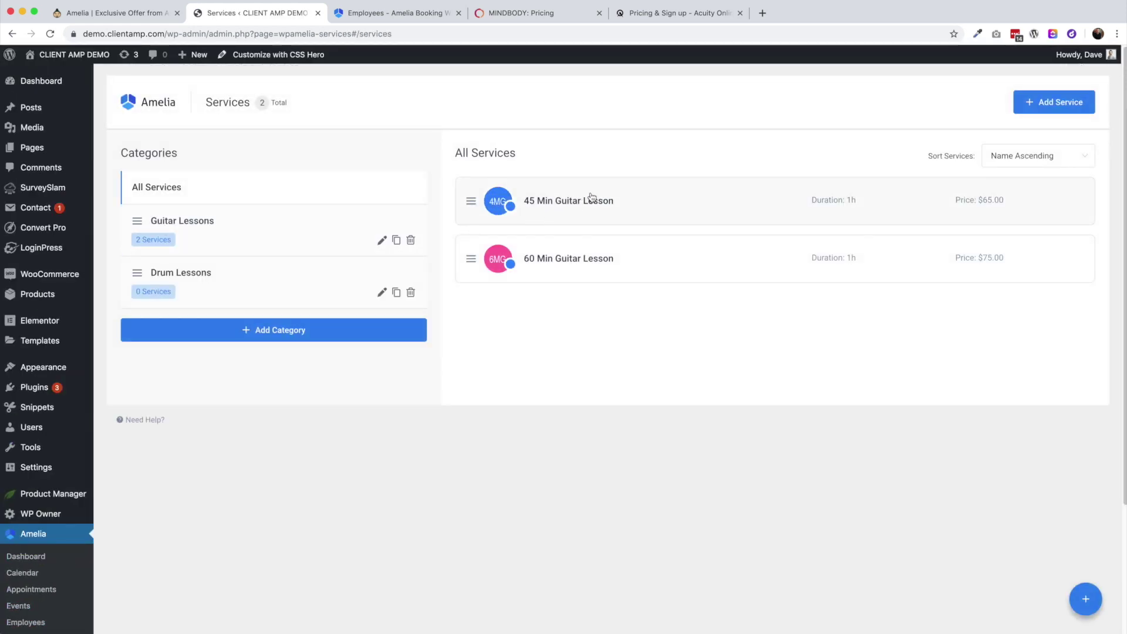
pyautogui.click(590, 198)
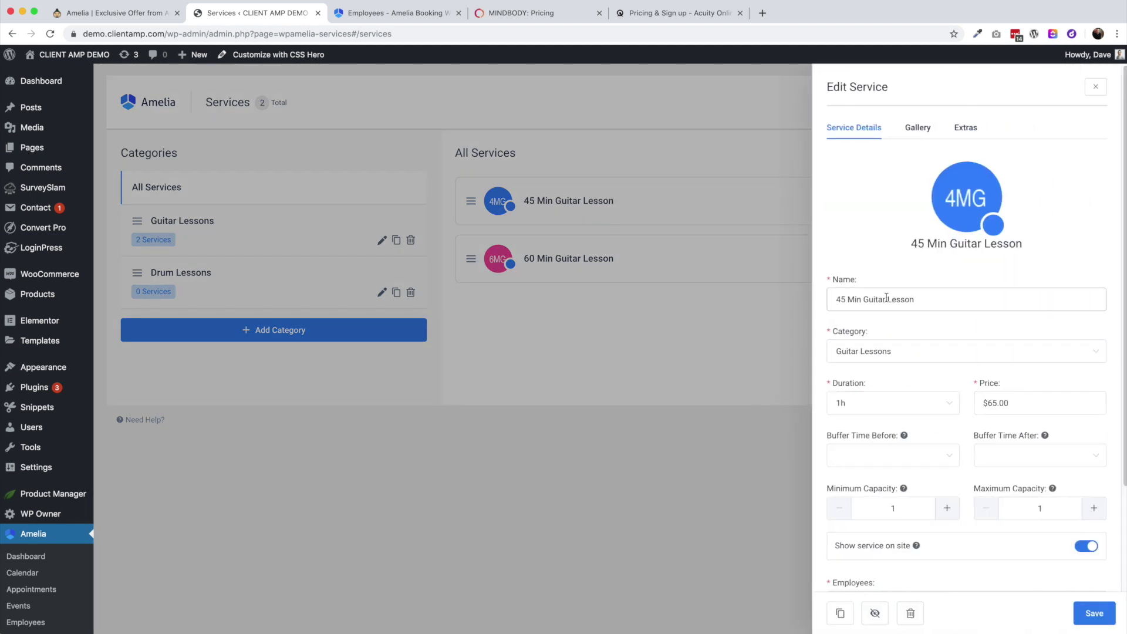
pyautogui.click(849, 404)
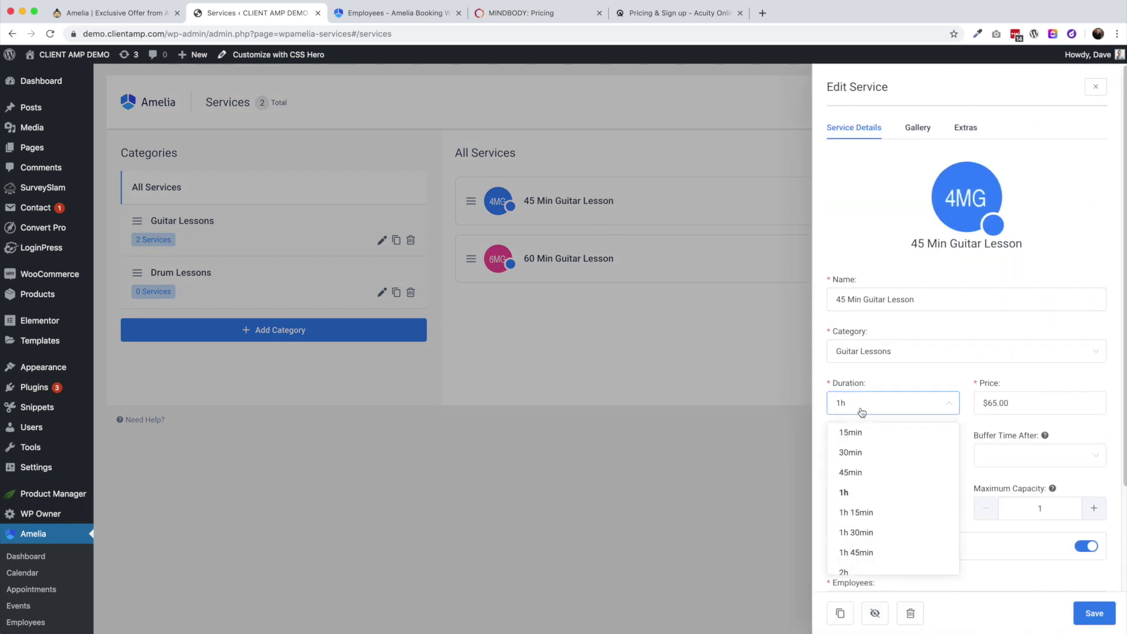
pyautogui.click(864, 475)
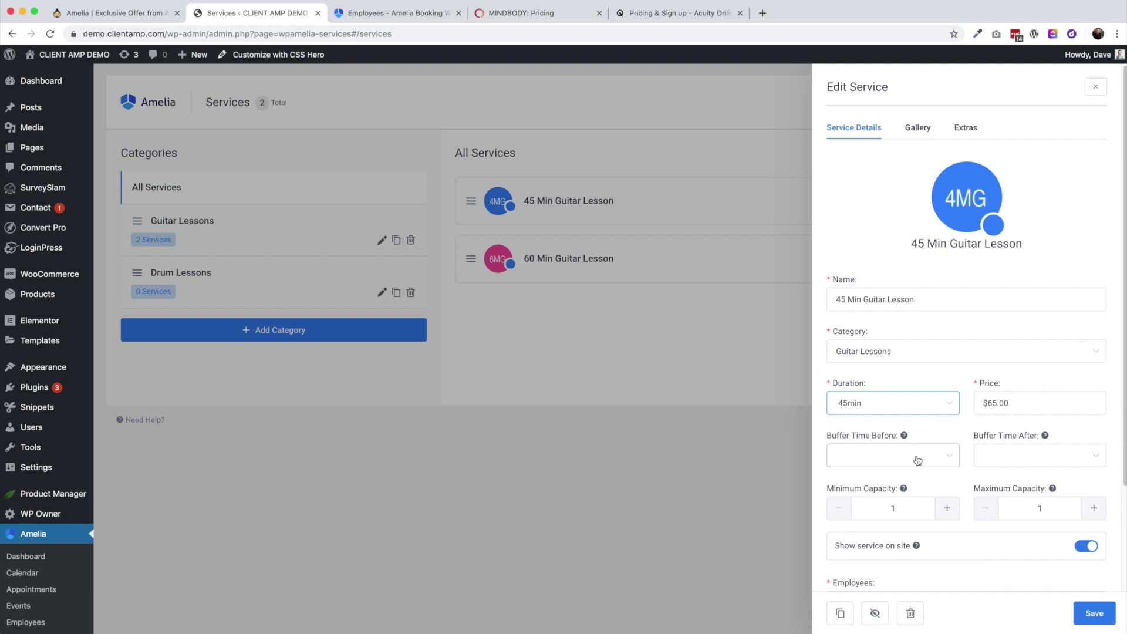
pyautogui.click(922, 457)
pyautogui.click(862, 490)
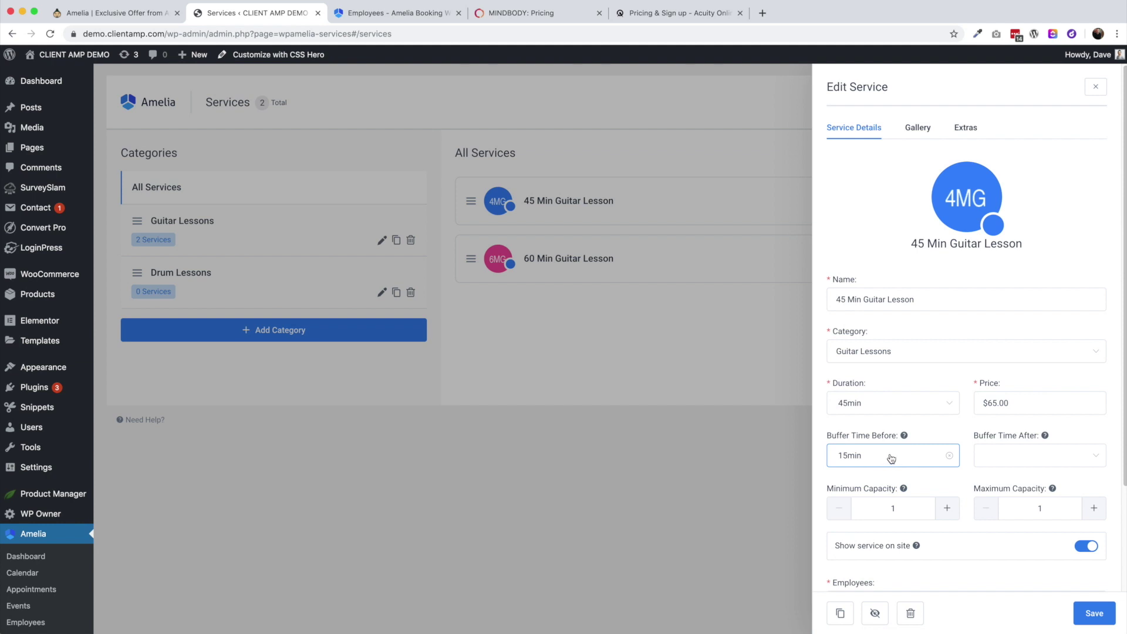
pyautogui.click(869, 404)
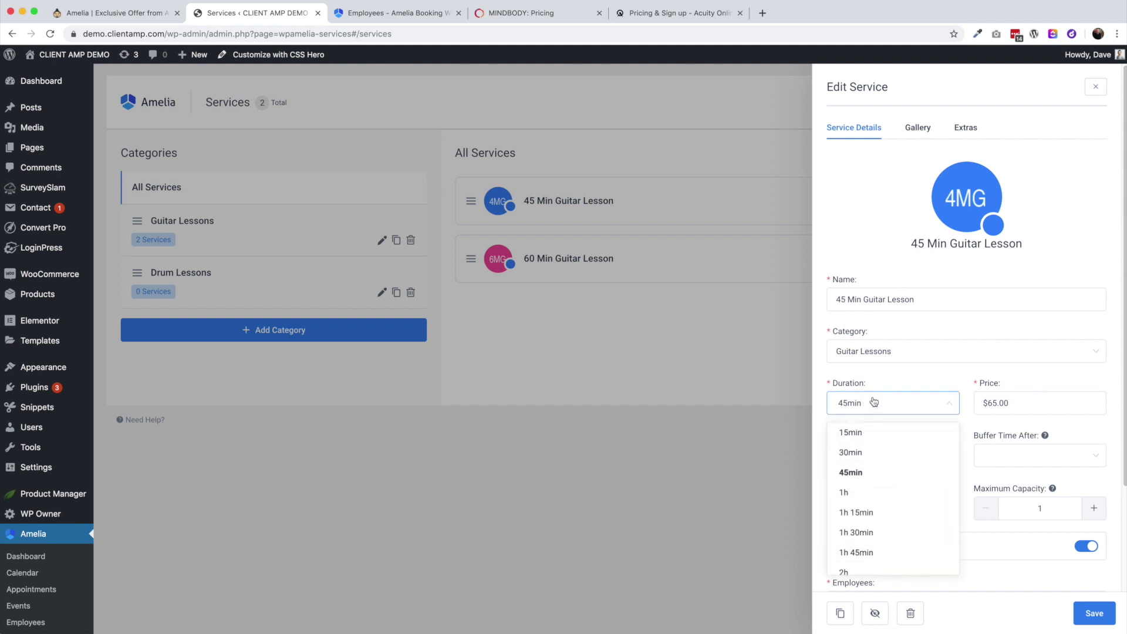
pyautogui.scroll(-5, 873, 496)
pyautogui.scroll(5, 874, 503)
pyautogui.click(882, 380)
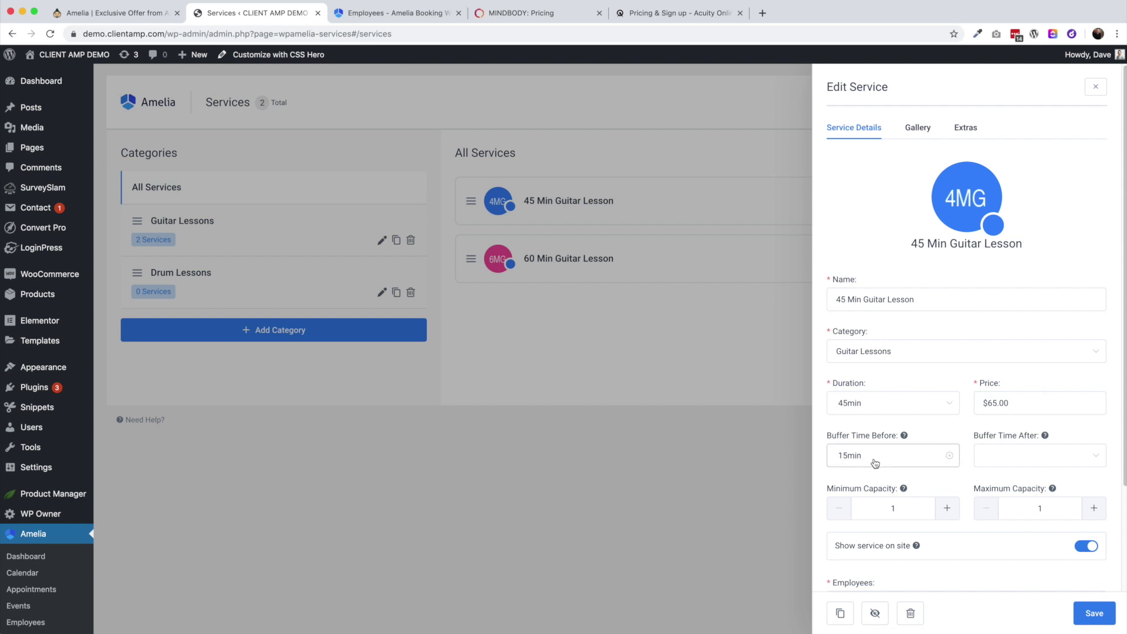
pyautogui.click(1094, 614)
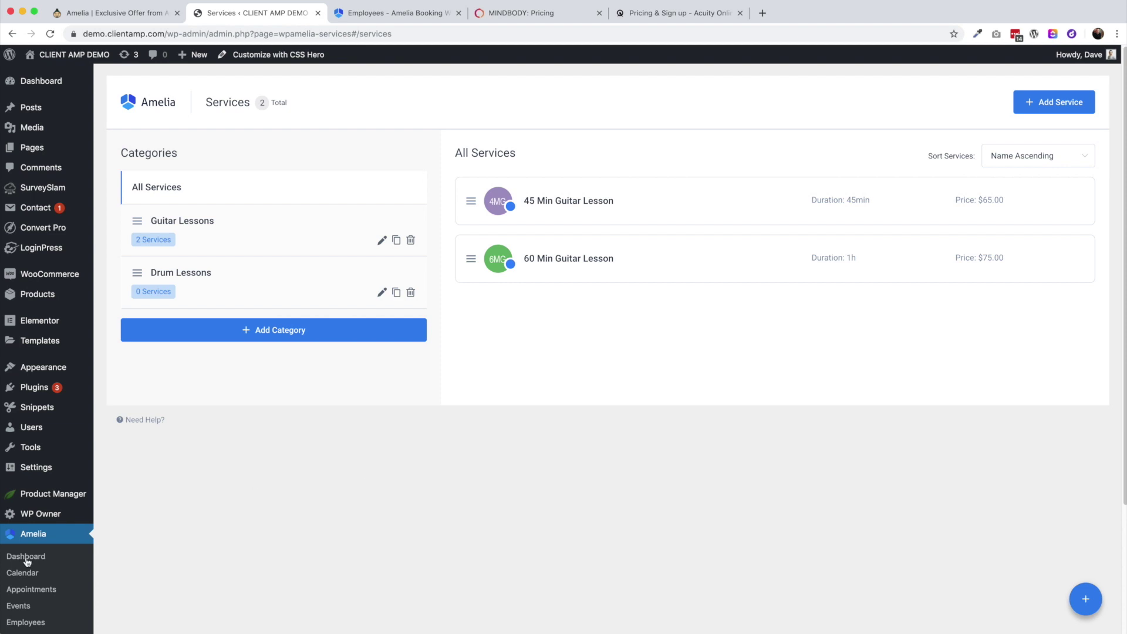
# Add a customer with name and email, linked to a newly created WordPress user
pyautogui.scroll(-1, 55, 568)
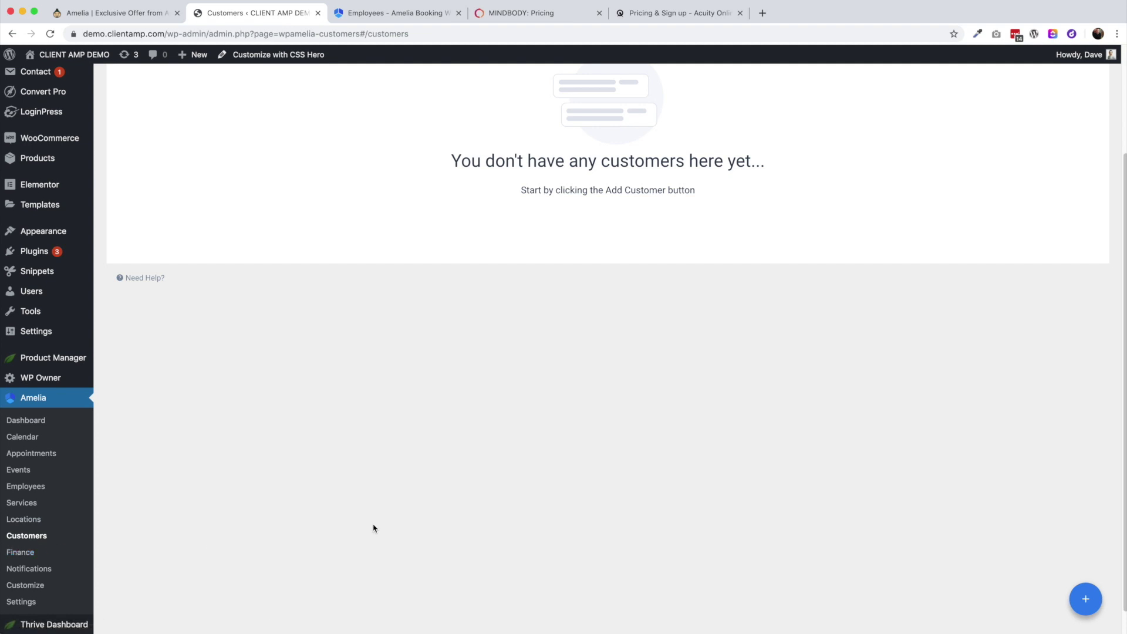
pyautogui.scroll(3, 374, 528)
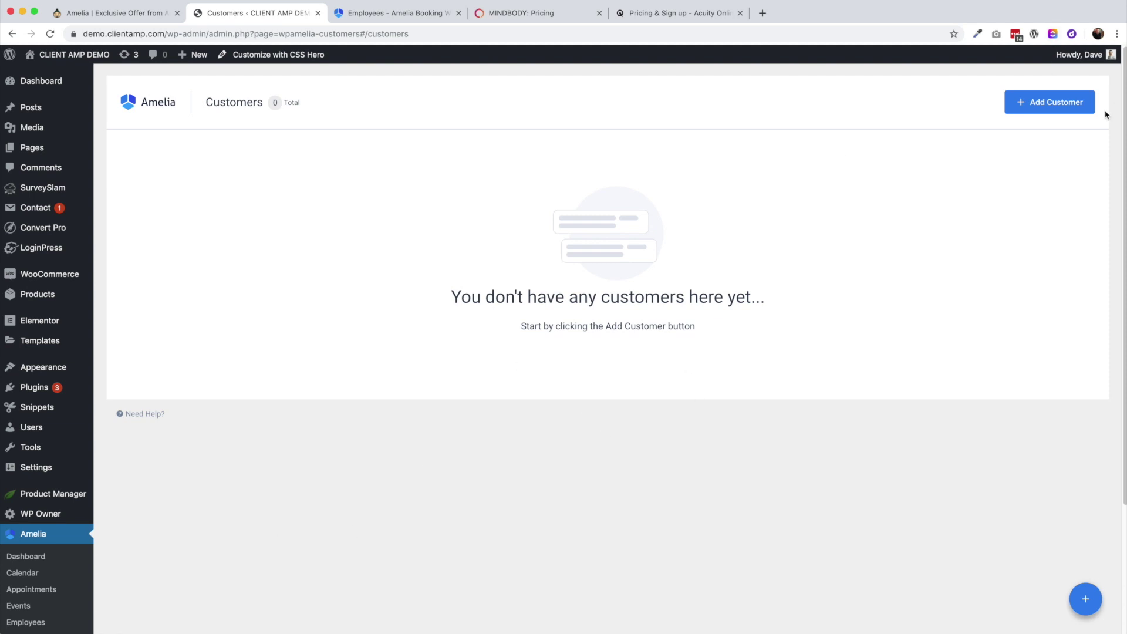
pyautogui.click(1065, 109)
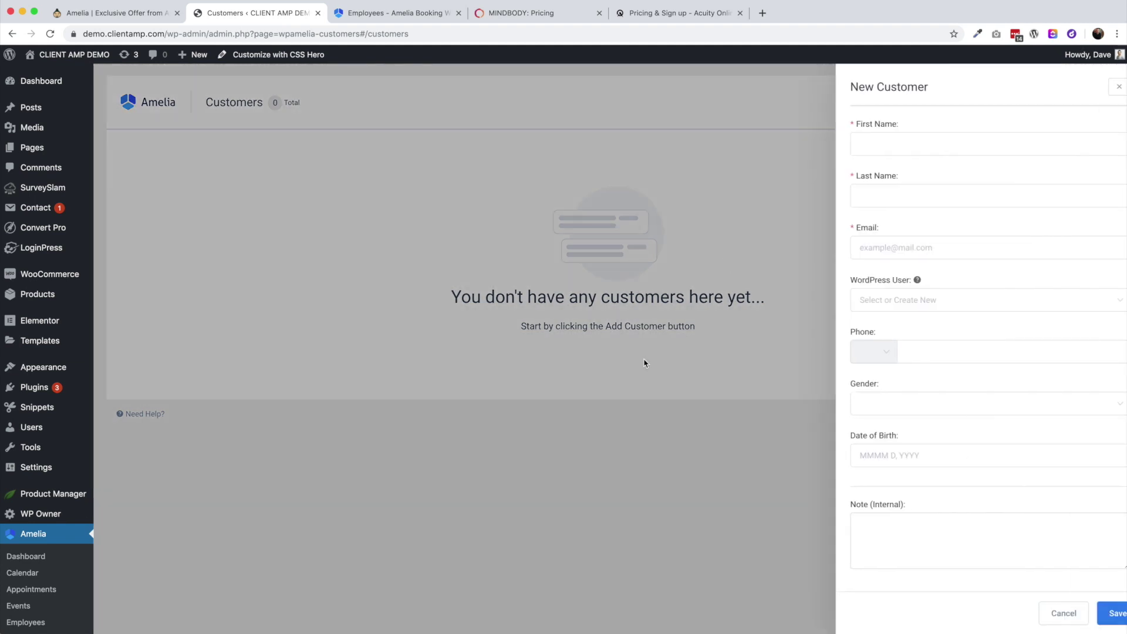
pyautogui.click(859, 141)
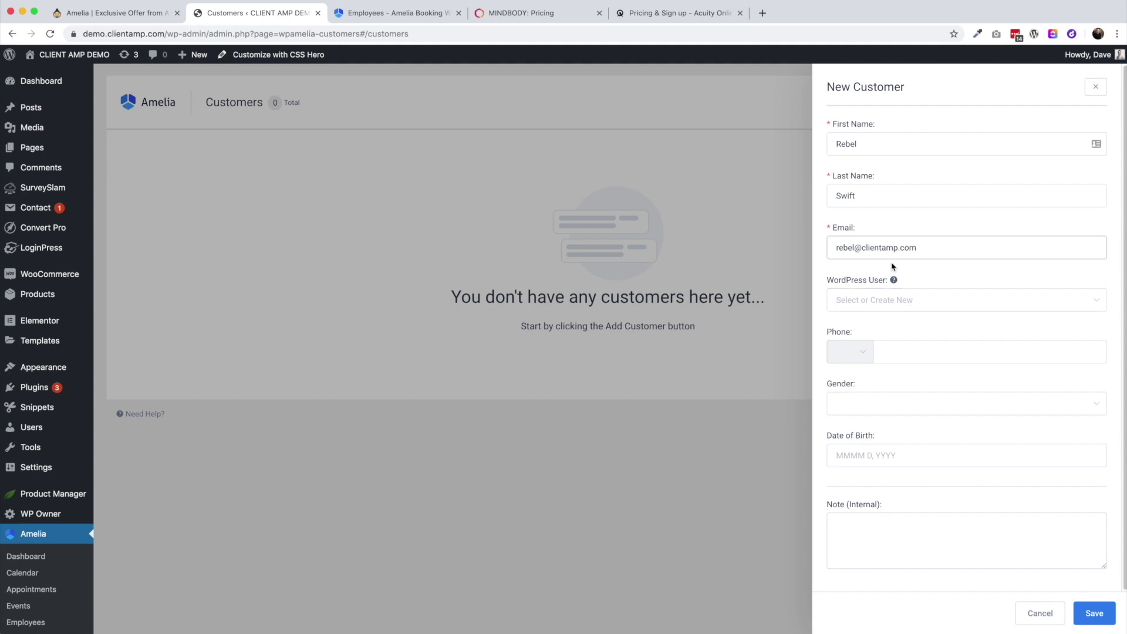
pyautogui.click(938, 309)
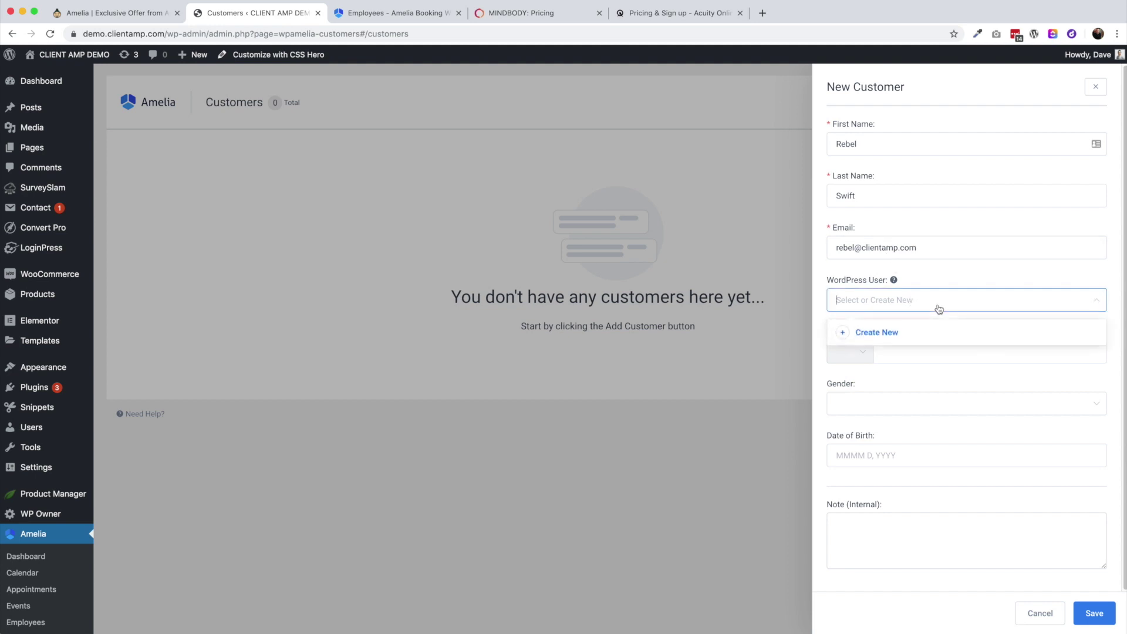
pyautogui.click(884, 332)
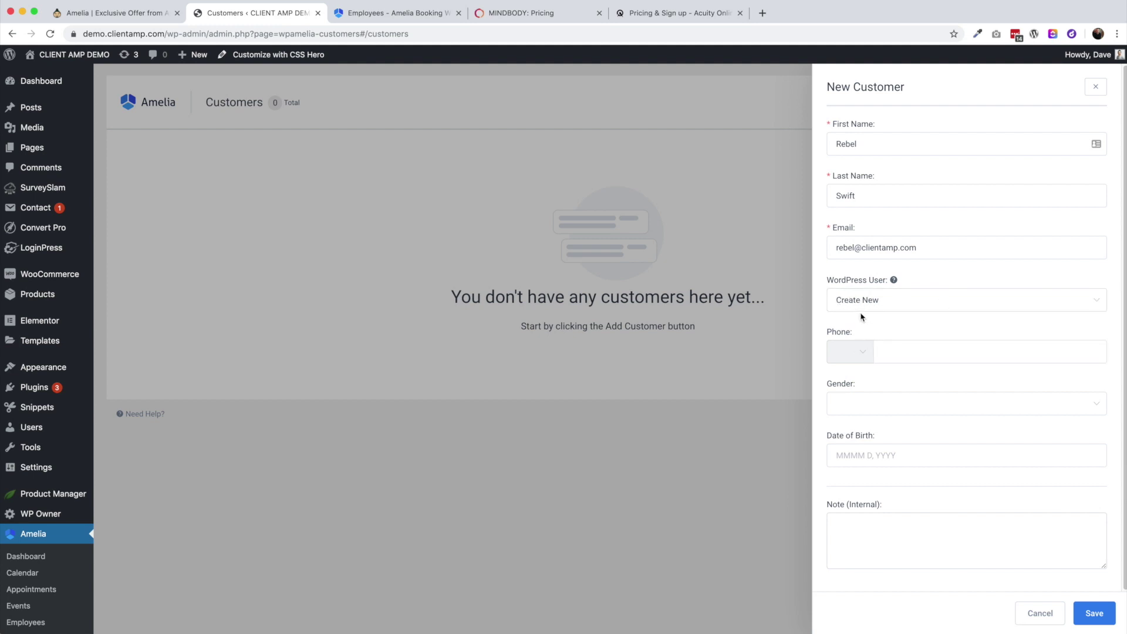
pyautogui.scroll(-1, 916, 378)
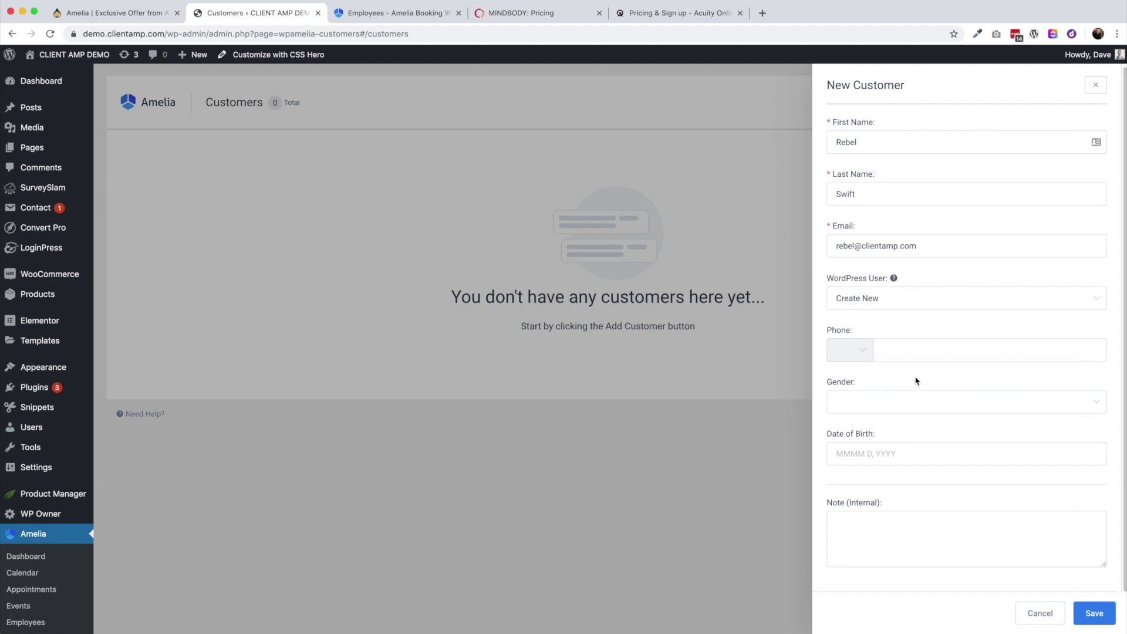
pyautogui.click(1090, 614)
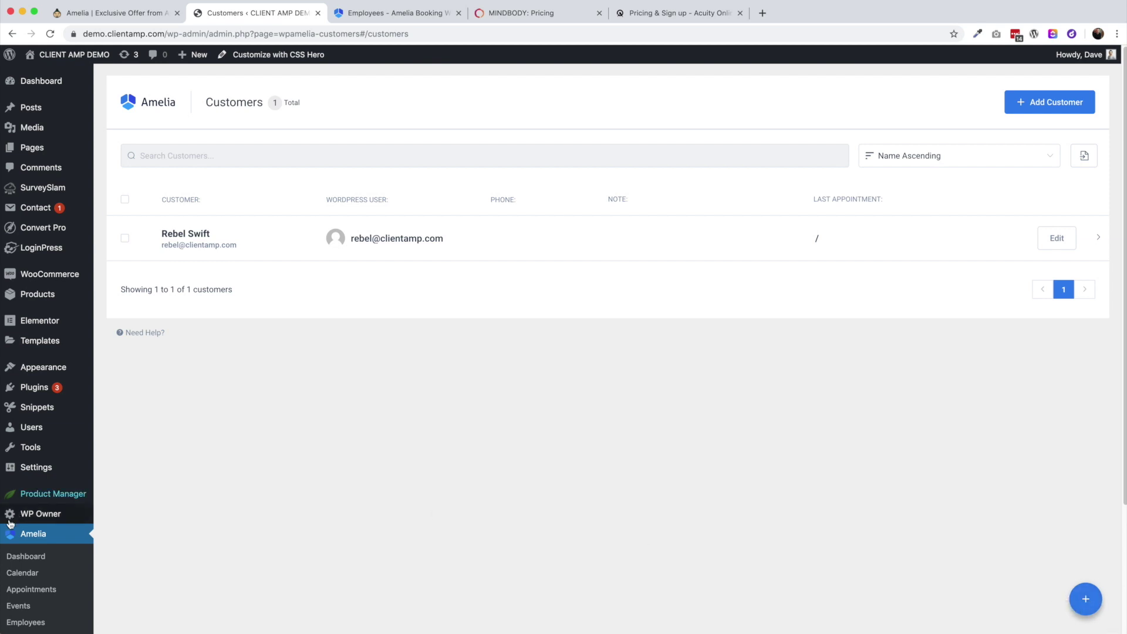
# View the Amelia dashboard and its quick-add options, then go to the calendar
pyautogui.scroll(-3, 21, 546)
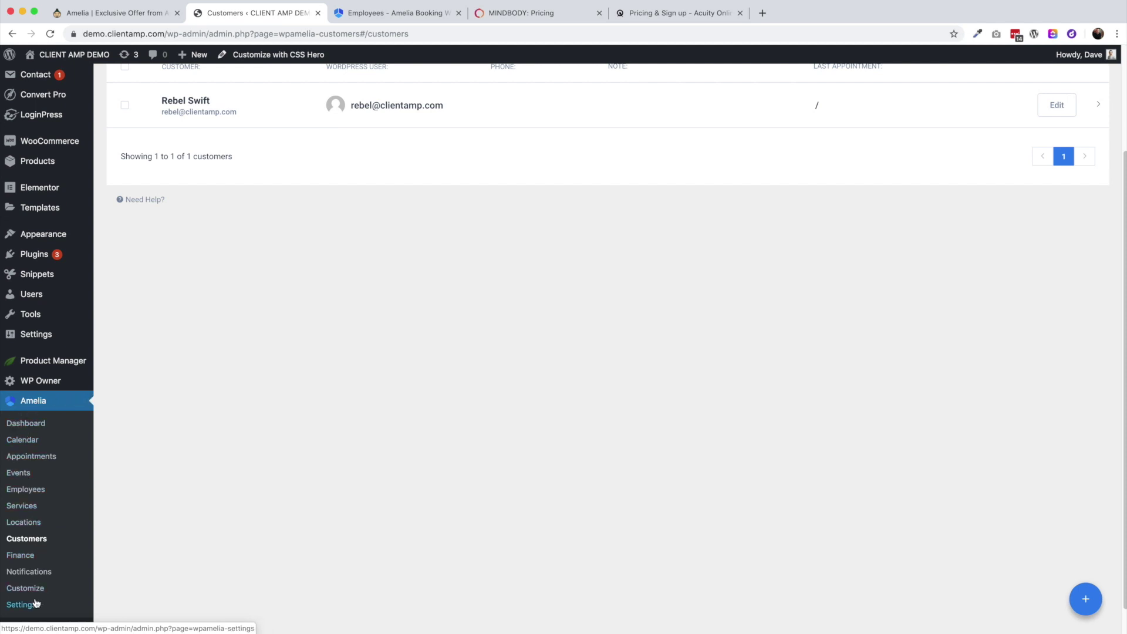
pyautogui.click(30, 423)
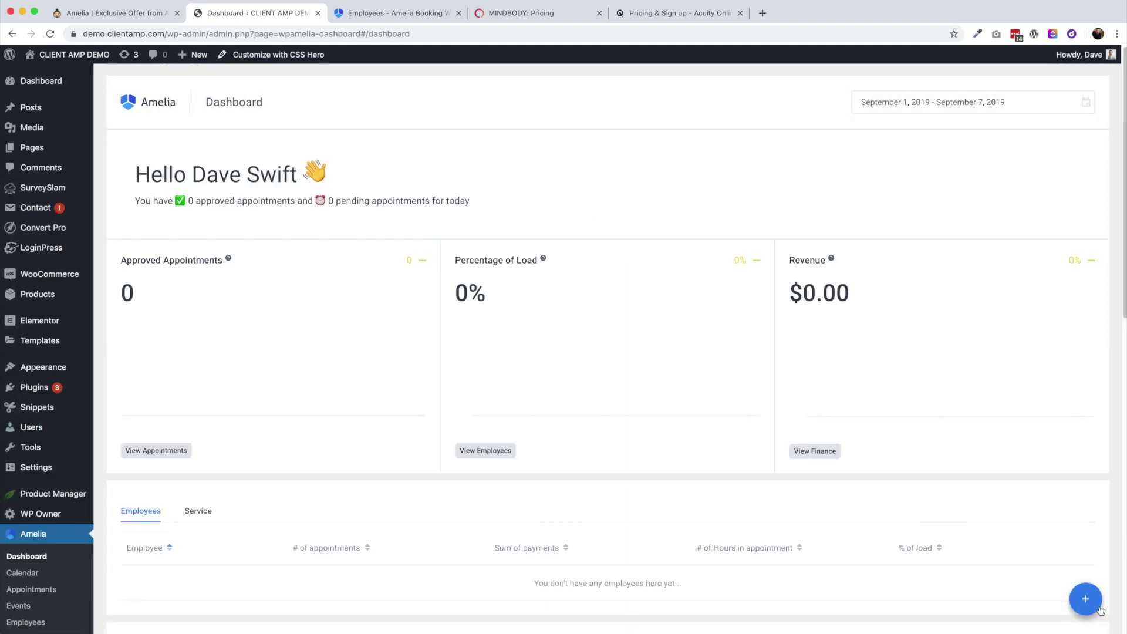
pyautogui.click(1083, 597)
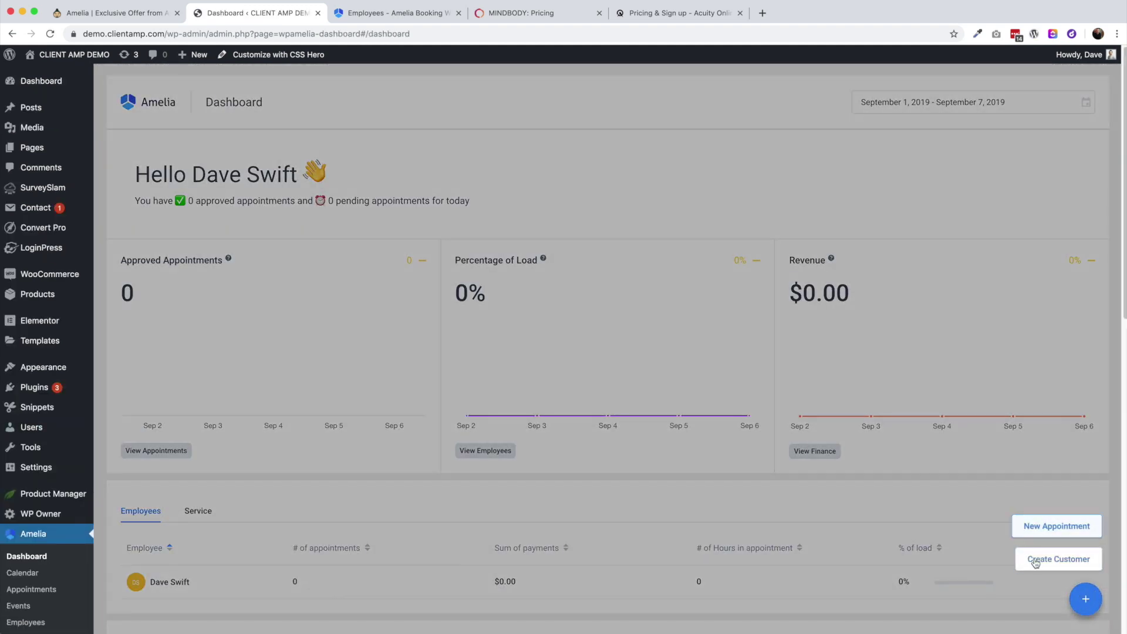
pyautogui.click(21, 591)
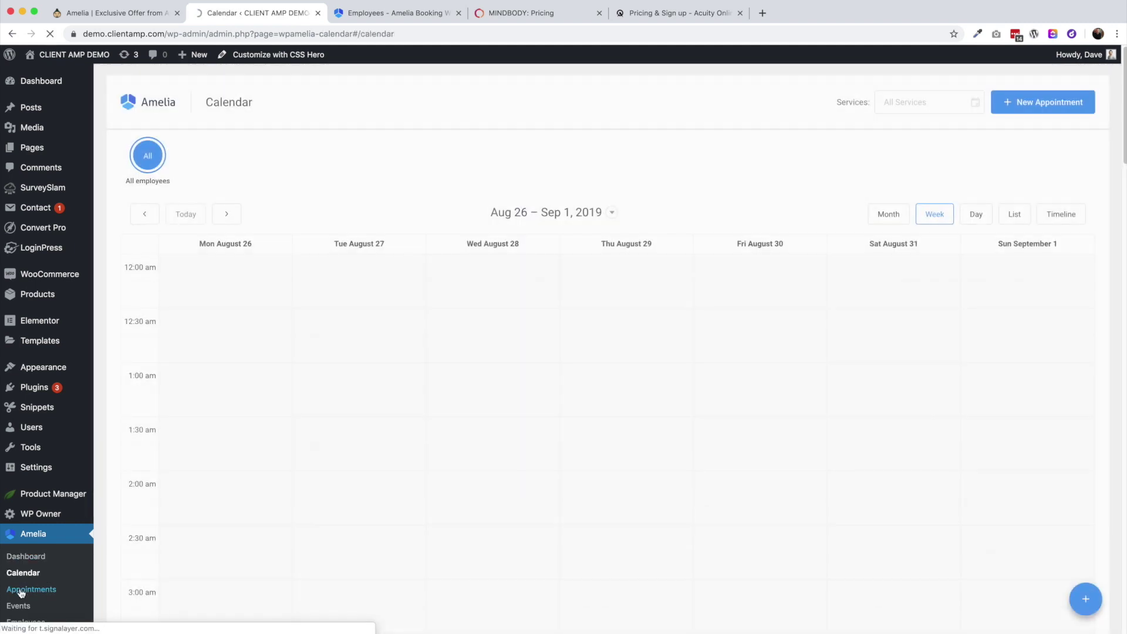
# Open a new appointment form, view its customer list, and cancel it
pyautogui.click(21, 592)
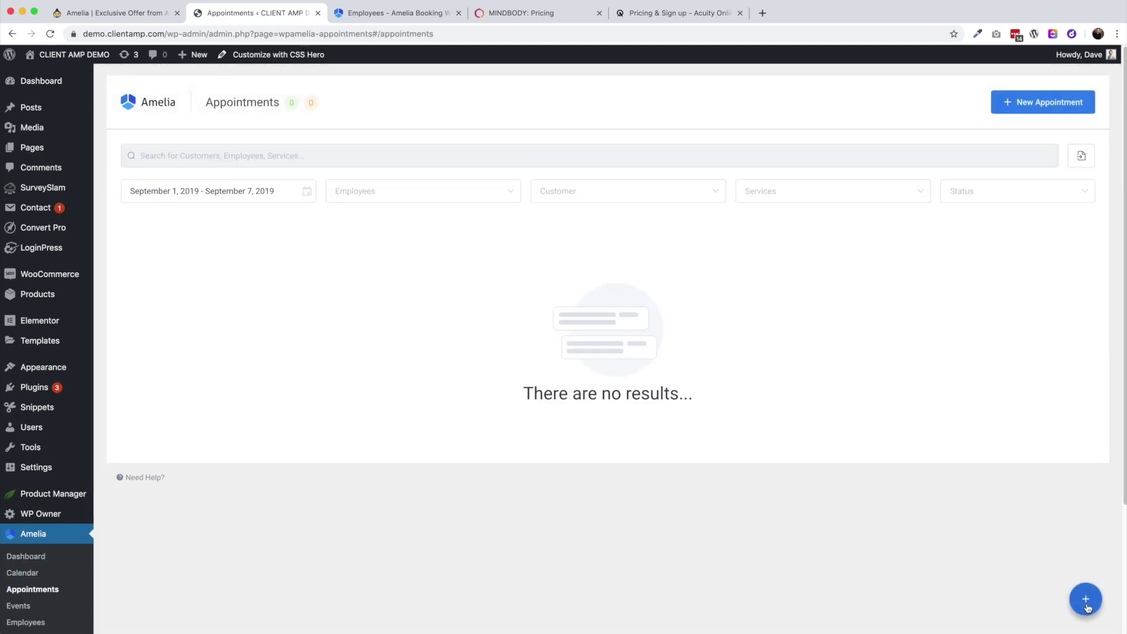
pyautogui.click(1084, 608)
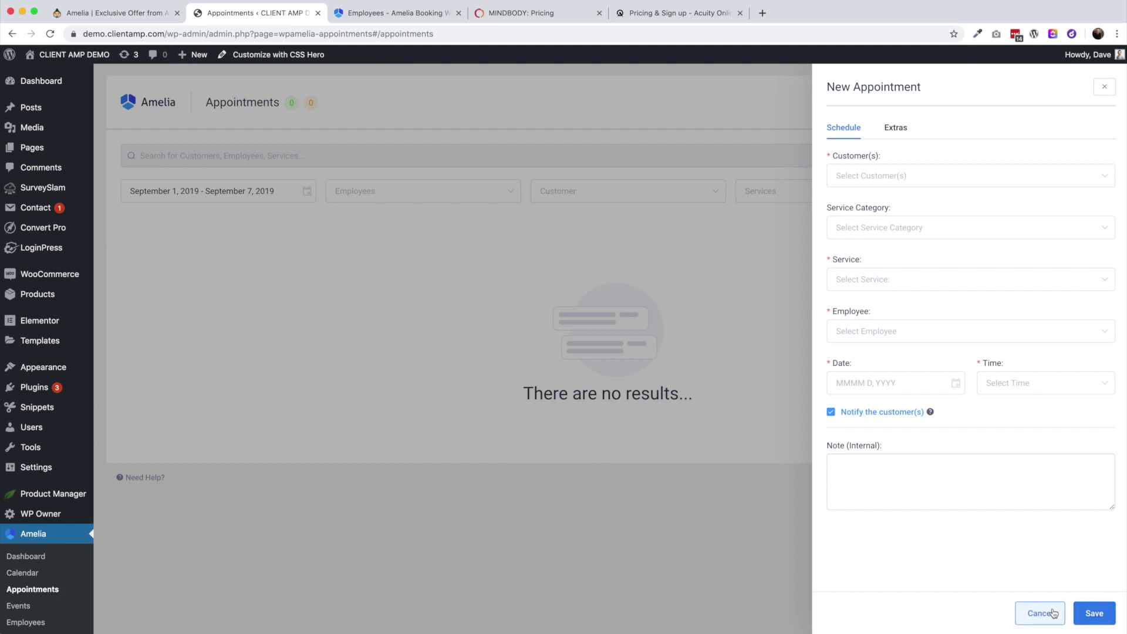
pyautogui.click(849, 175)
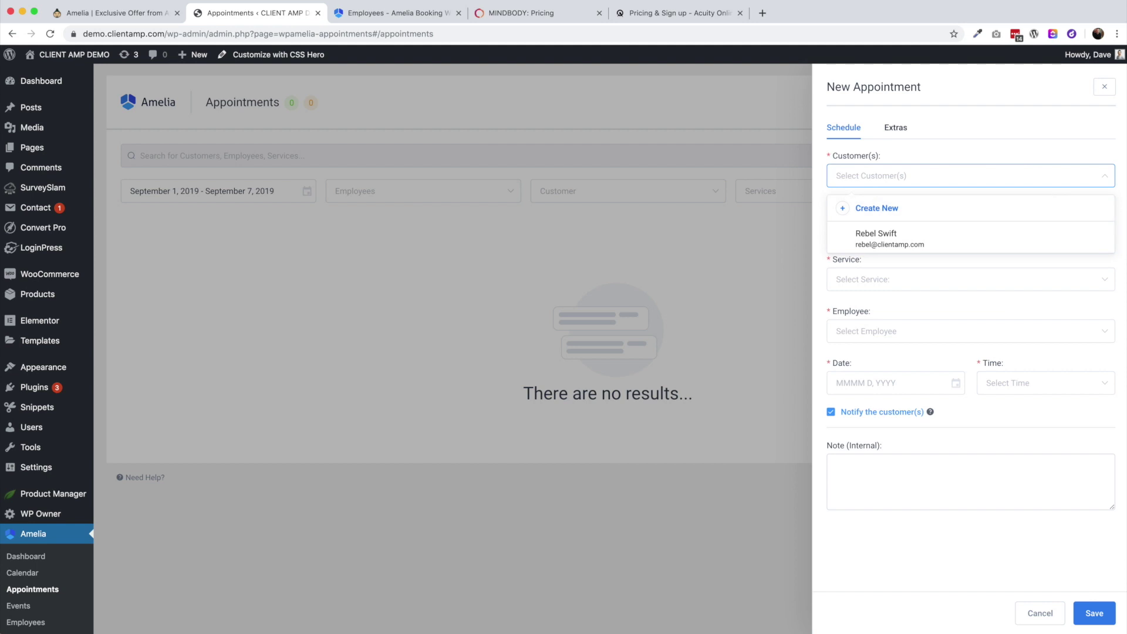
pyautogui.click(1036, 618)
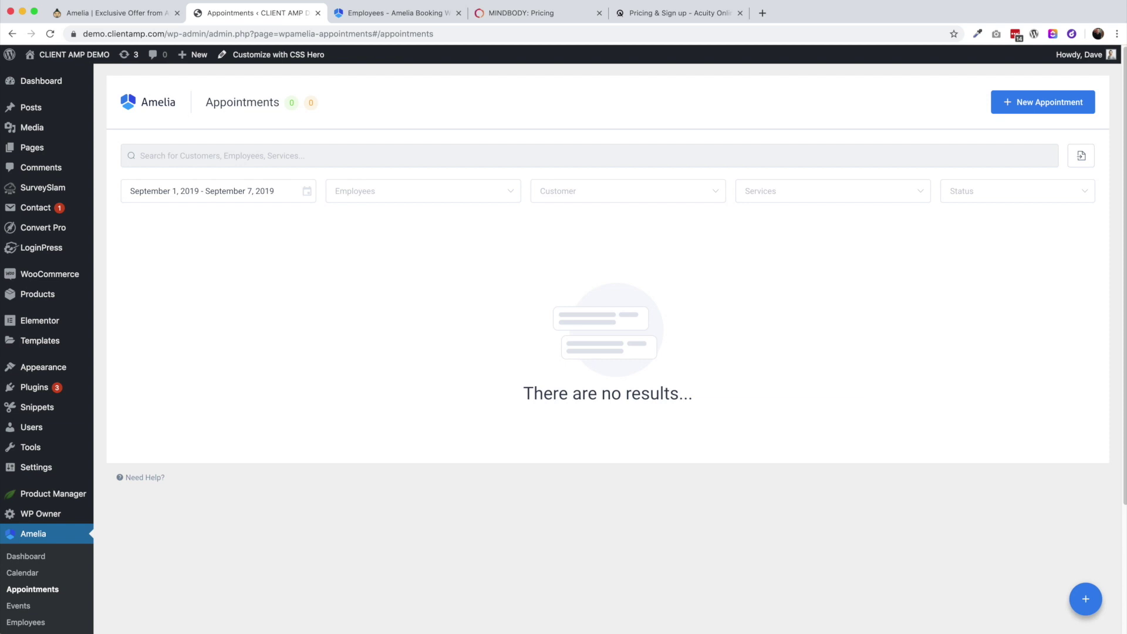
# Open and cancel a new customer form on Customers, then return to Appointments
pyautogui.scroll(-2, 20, 614)
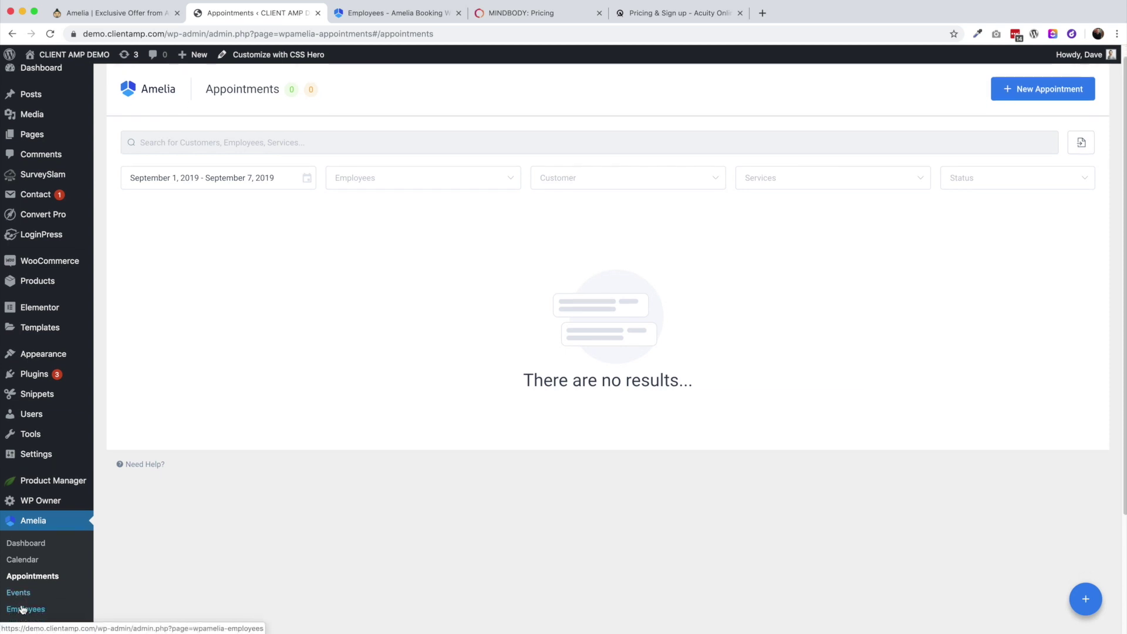
pyautogui.click(30, 610)
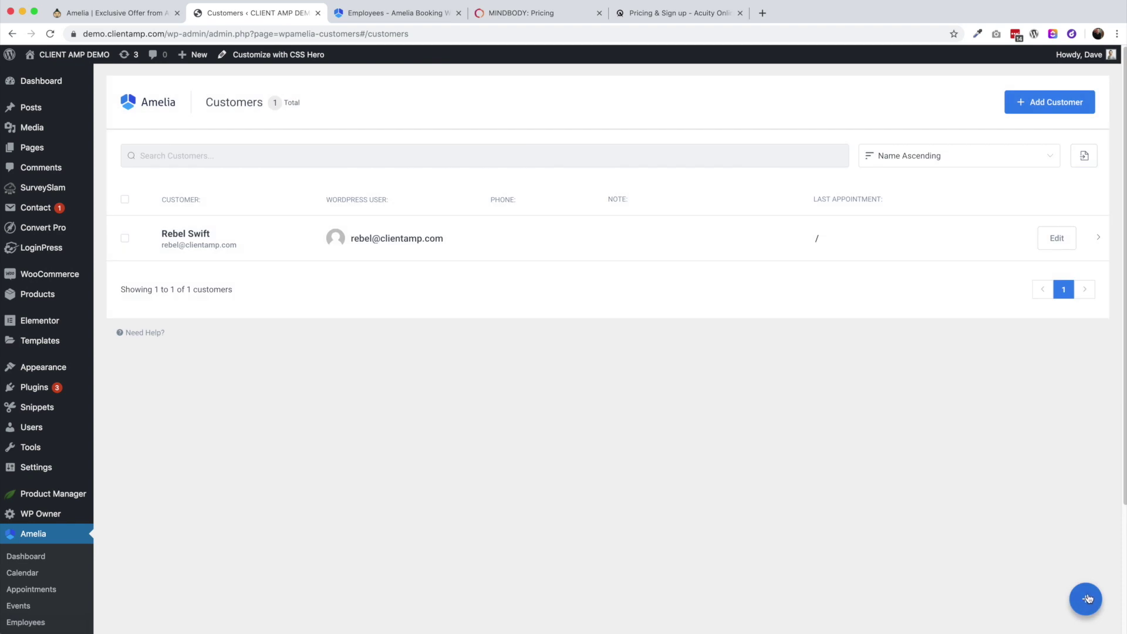
pyautogui.click(1086, 598)
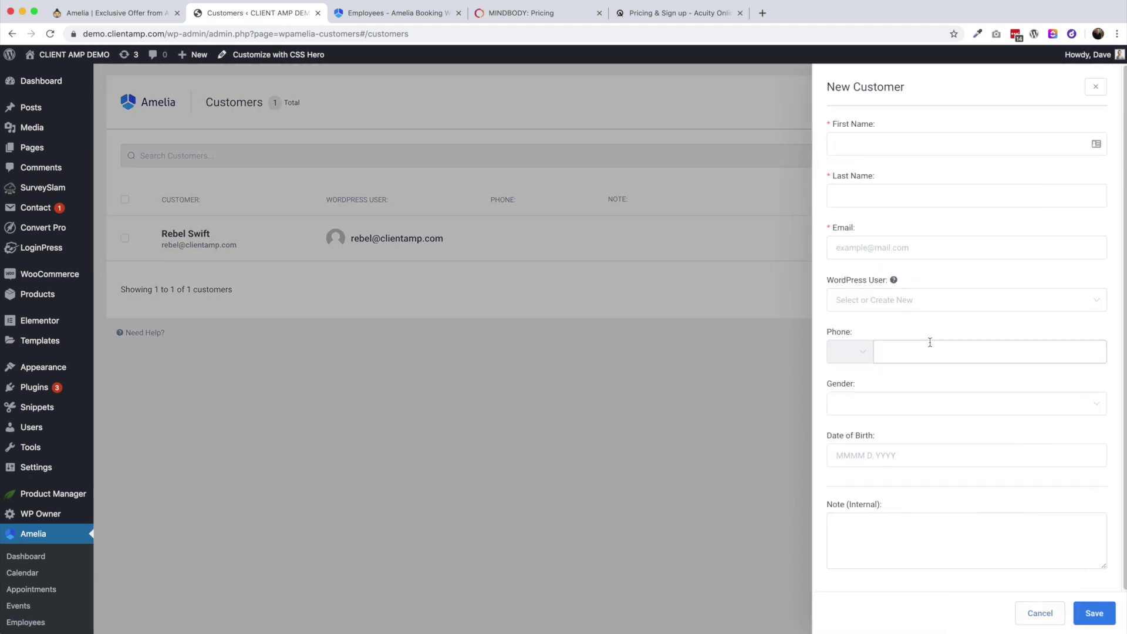
pyautogui.click(1045, 611)
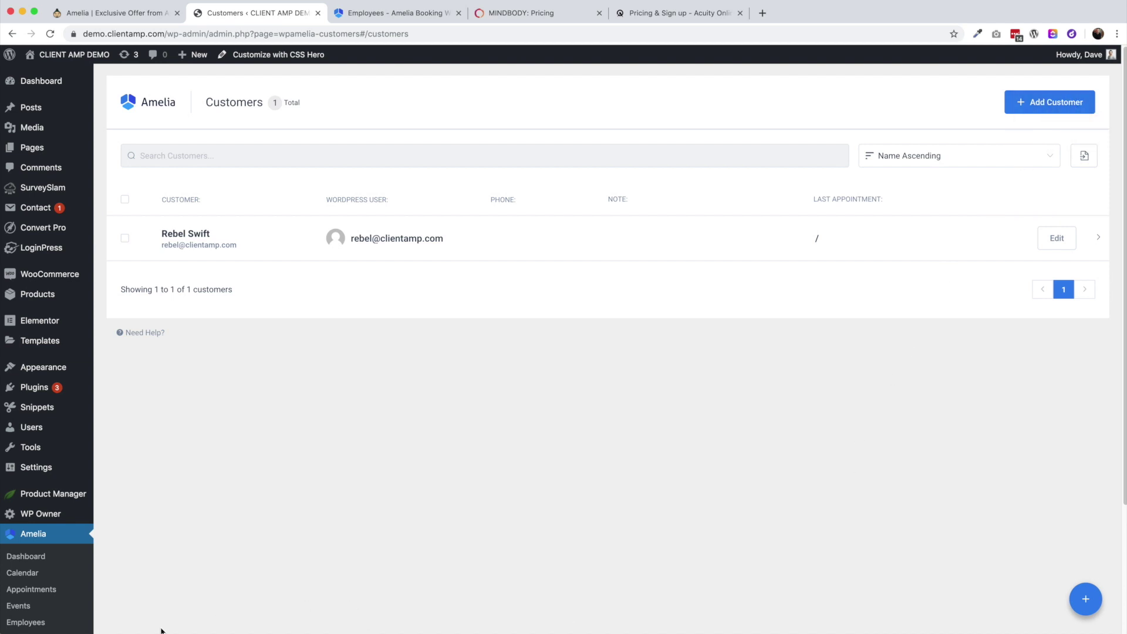
pyautogui.scroll(-1, 50, 601)
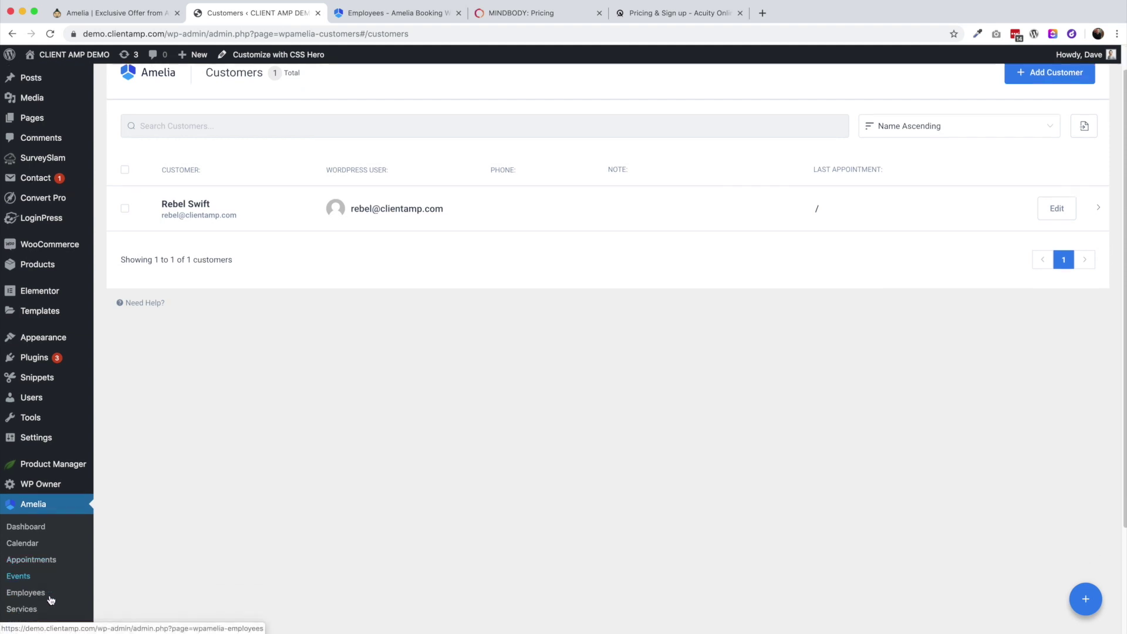
pyautogui.scroll(-1, 51, 600)
pyautogui.scroll(-1, 50, 597)
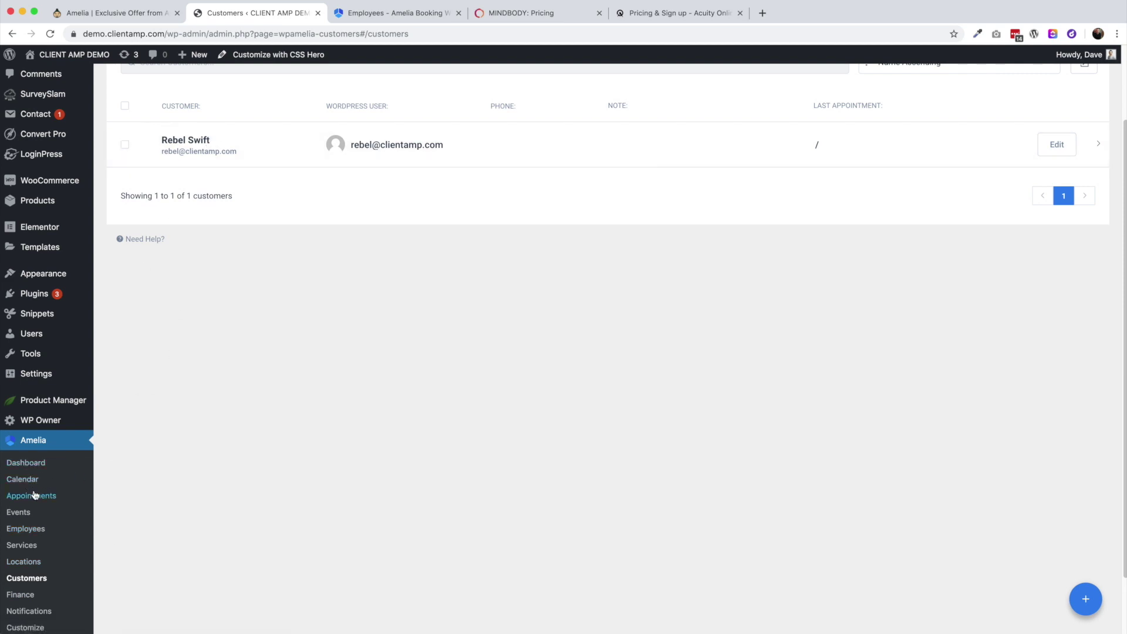
pyautogui.click(33, 496)
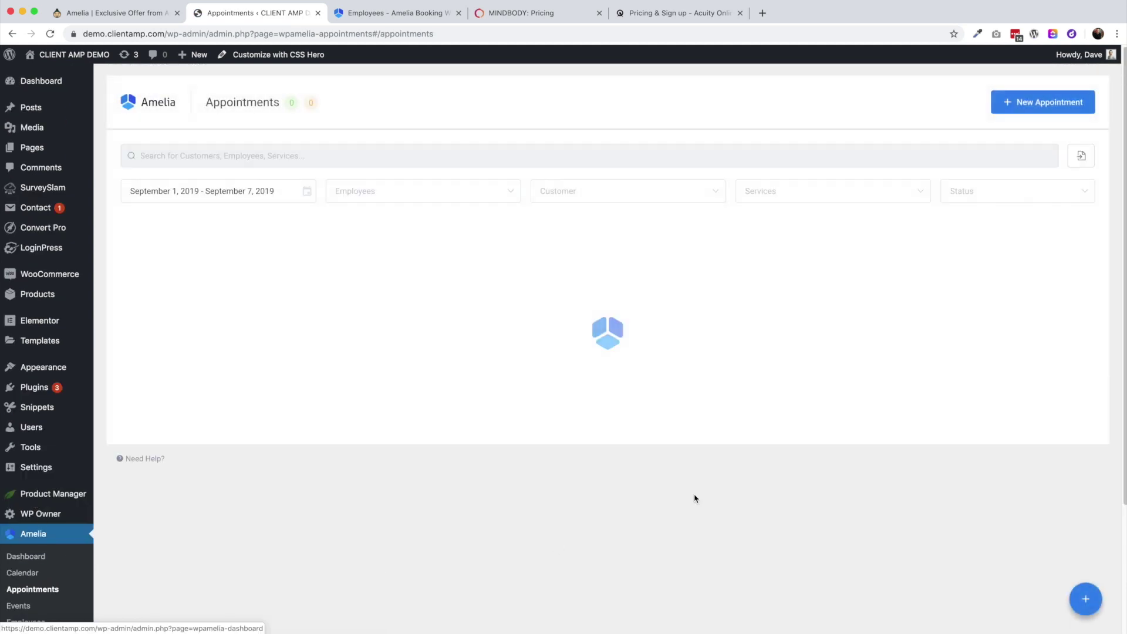
# Start a new appointment with the existing customer, discarding a new-customer form
pyautogui.click(1067, 101)
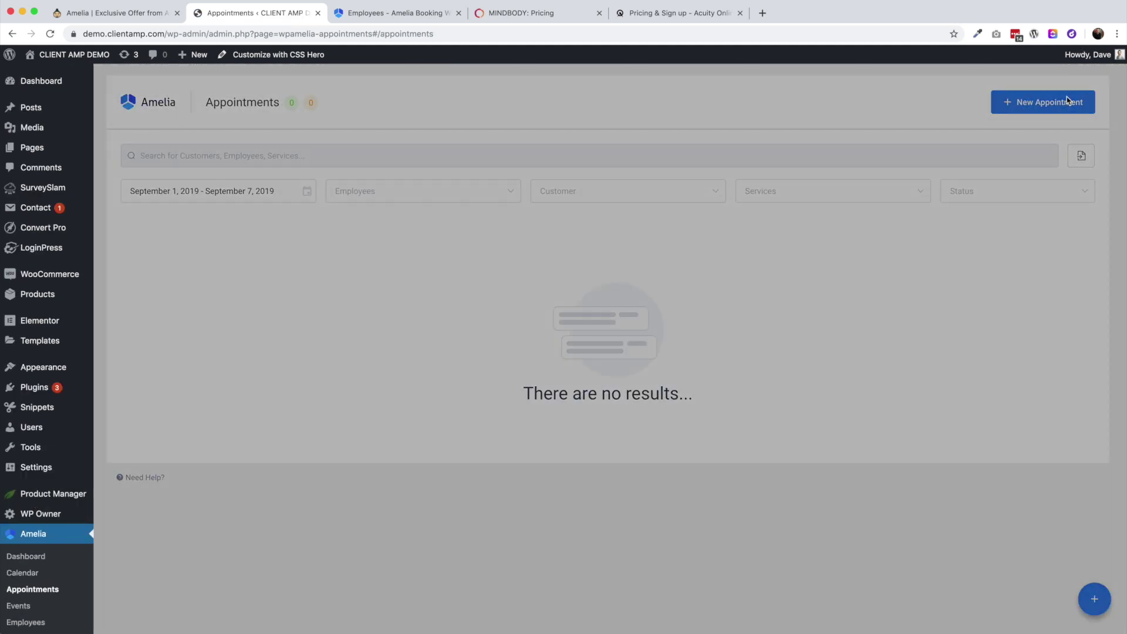
pyautogui.click(859, 176)
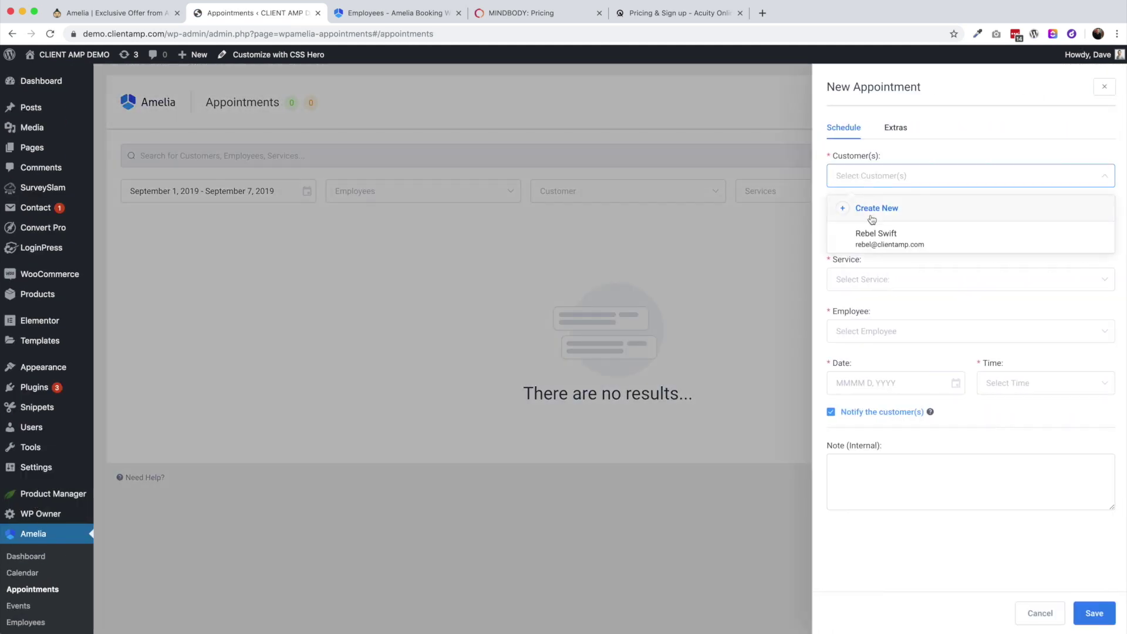
pyautogui.click(892, 244)
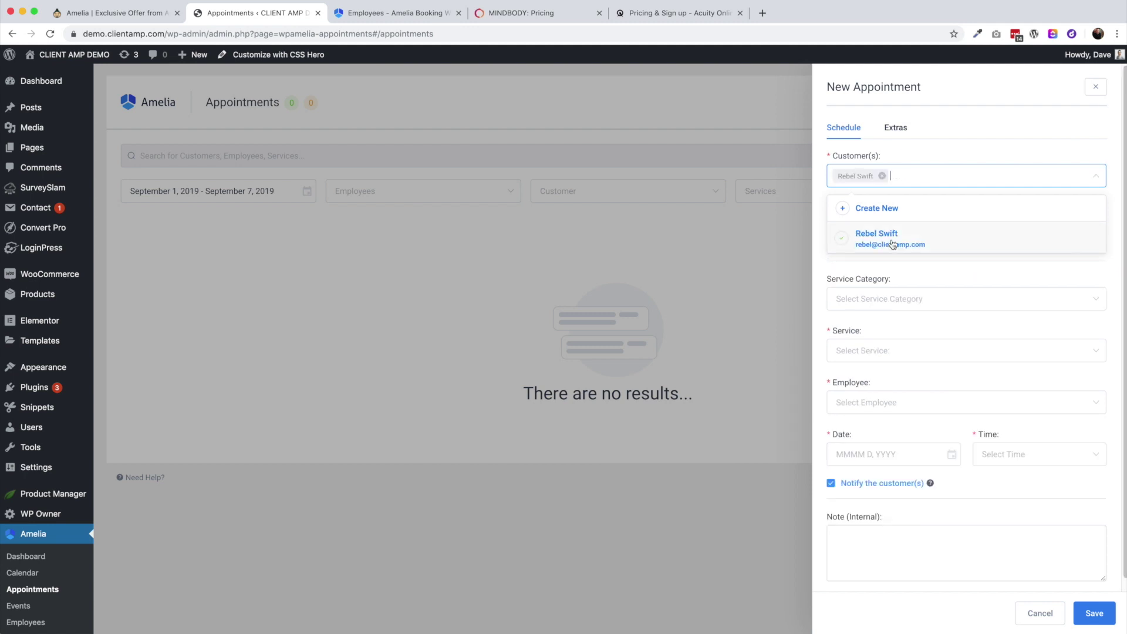
pyautogui.click(875, 208)
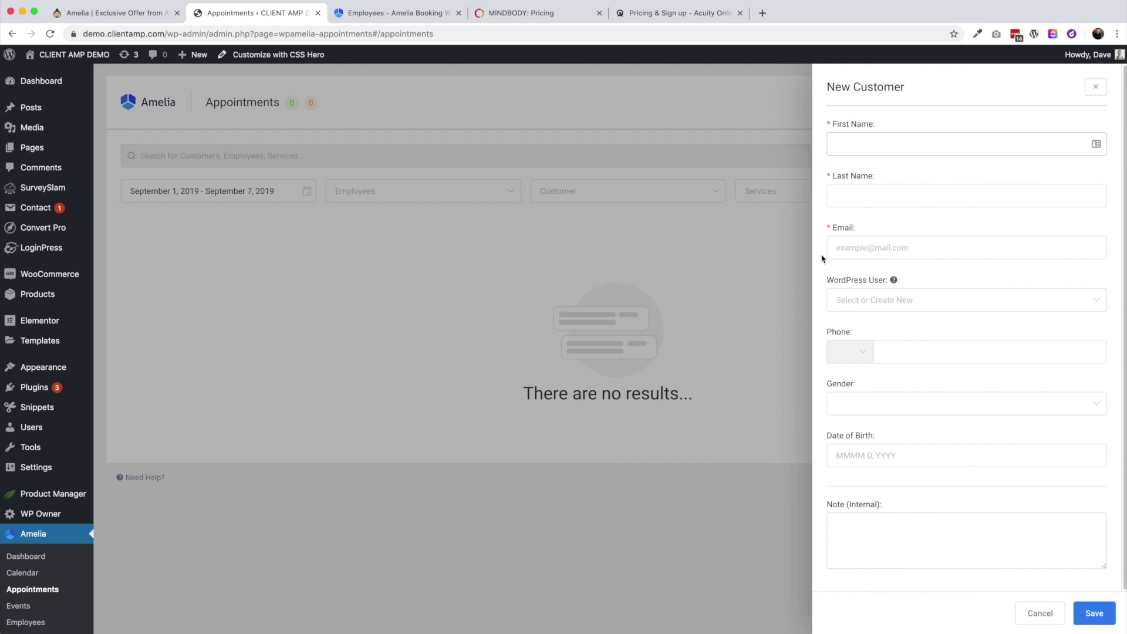
pyautogui.click(1038, 613)
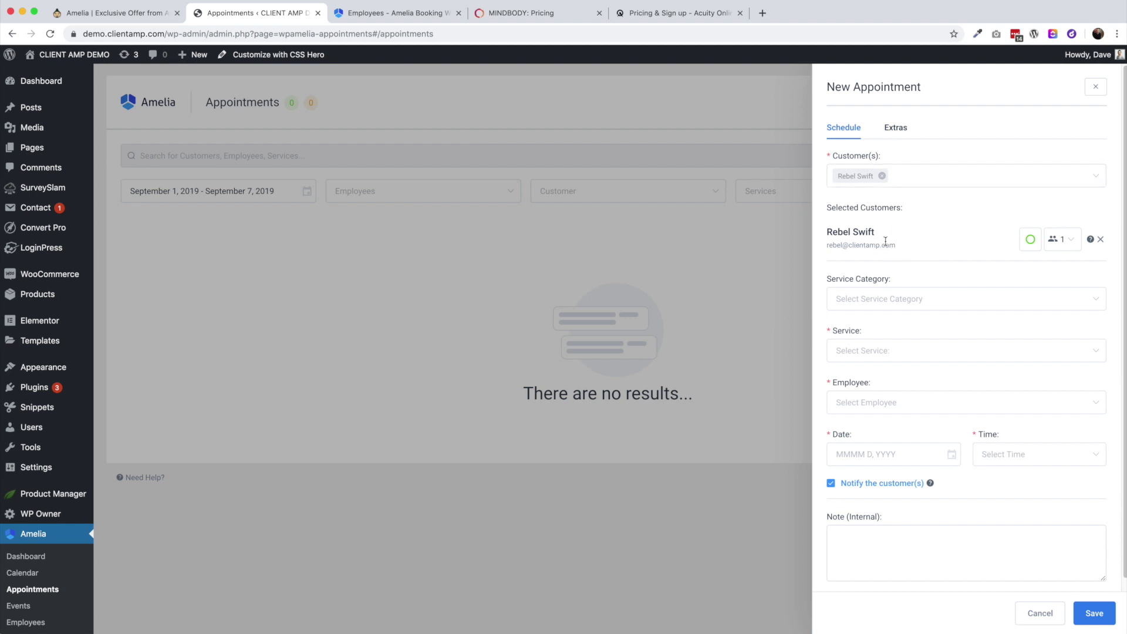
# Book Guitar Lessons > 45 Min Guitar Lesson with the employee on September 17, 2019, 10:15 am
pyautogui.click(885, 302)
pyautogui.click(886, 331)
pyautogui.click(869, 351)
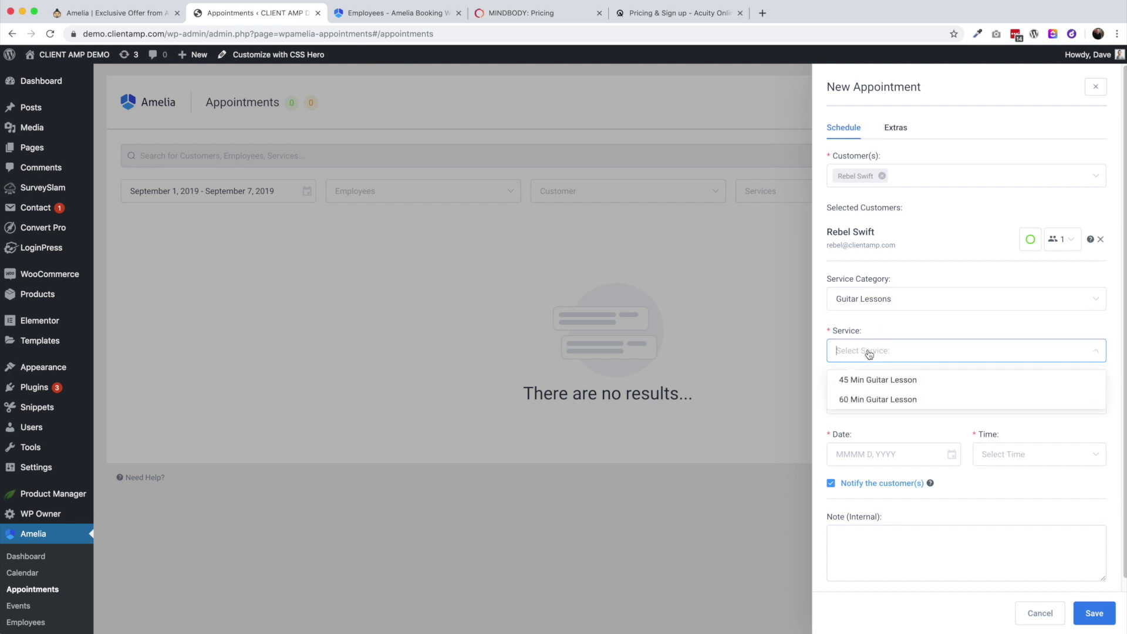
pyautogui.click(870, 383)
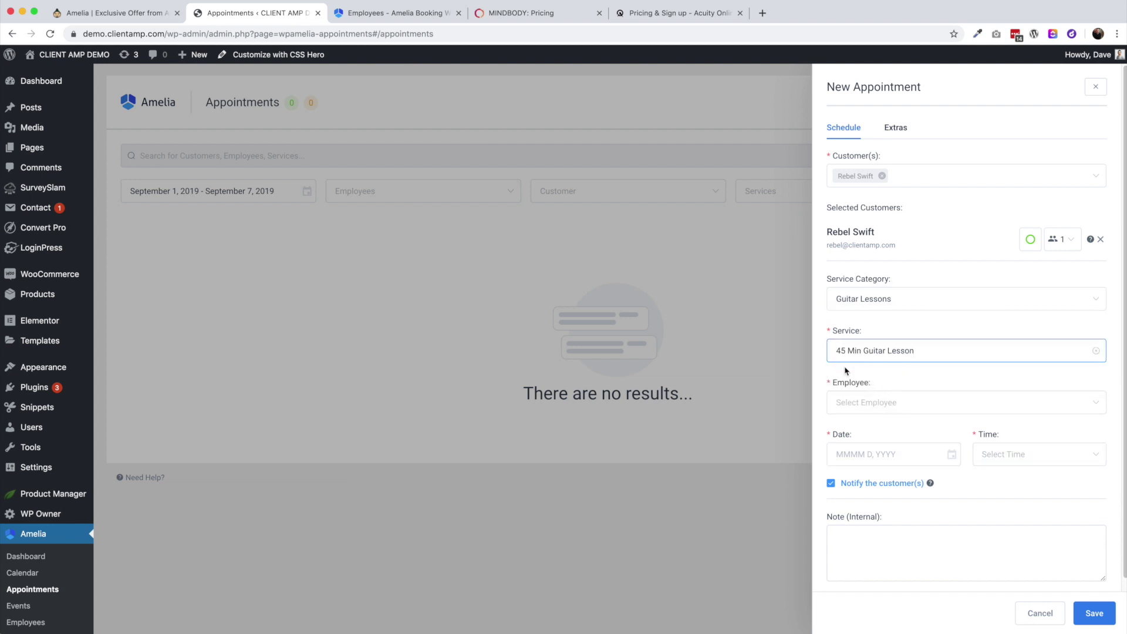
pyautogui.click(859, 411)
pyautogui.click(866, 433)
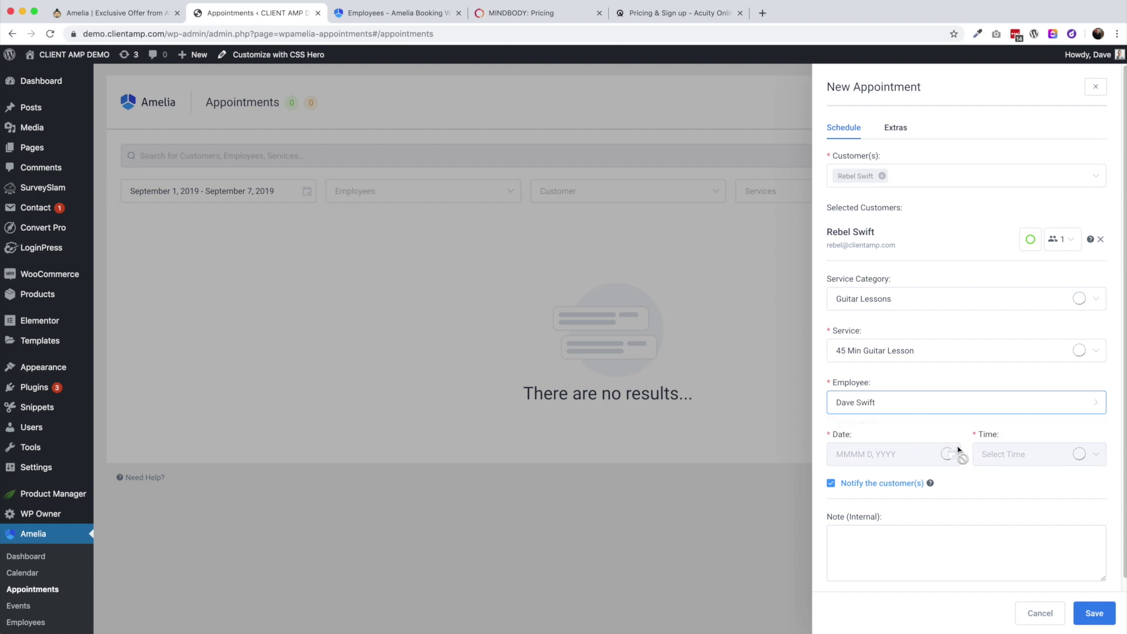
pyautogui.click(909, 456)
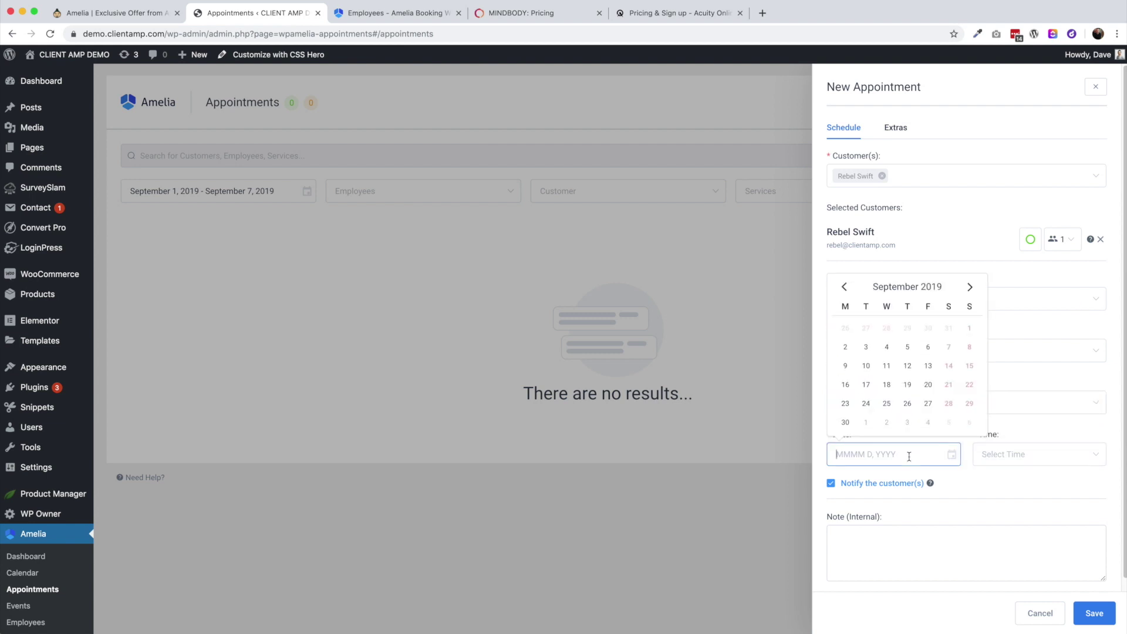
pyautogui.click(867, 385)
pyautogui.click(1015, 452)
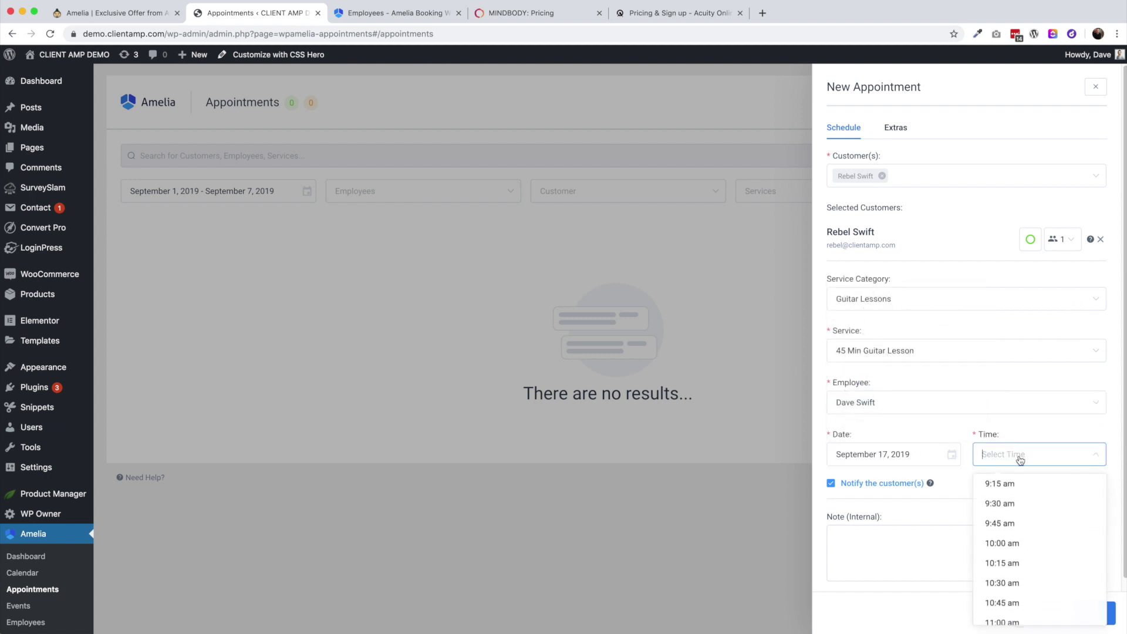
pyautogui.click(1017, 564)
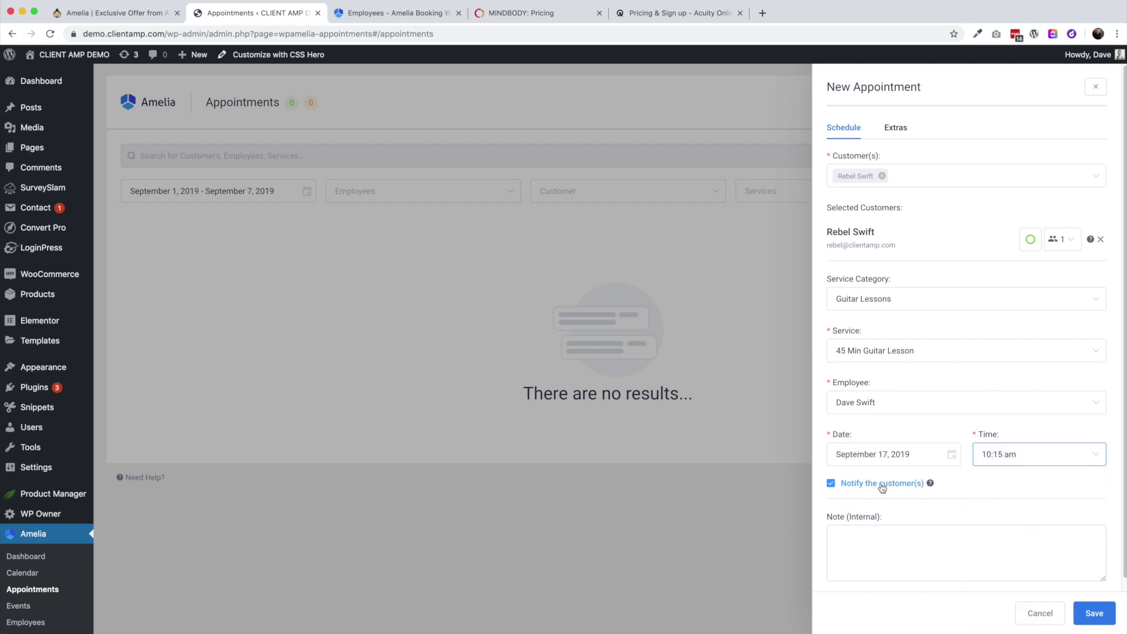
# Check the Extras tab, save the appointment, and dismiss the saved notice
pyautogui.click(1094, 614)
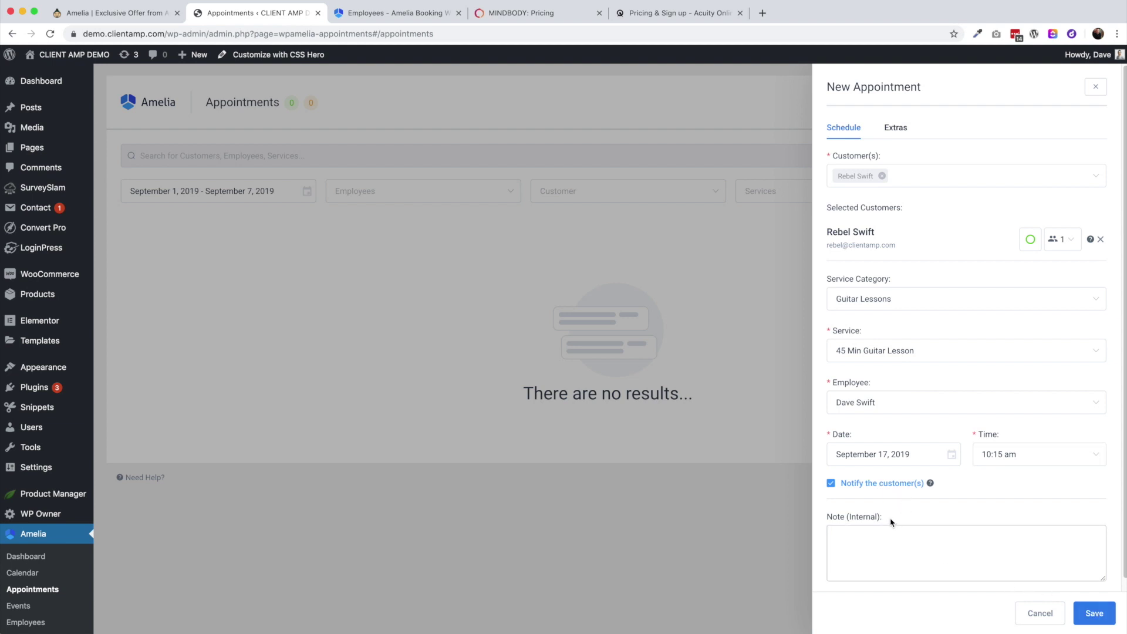
pyautogui.click(898, 130)
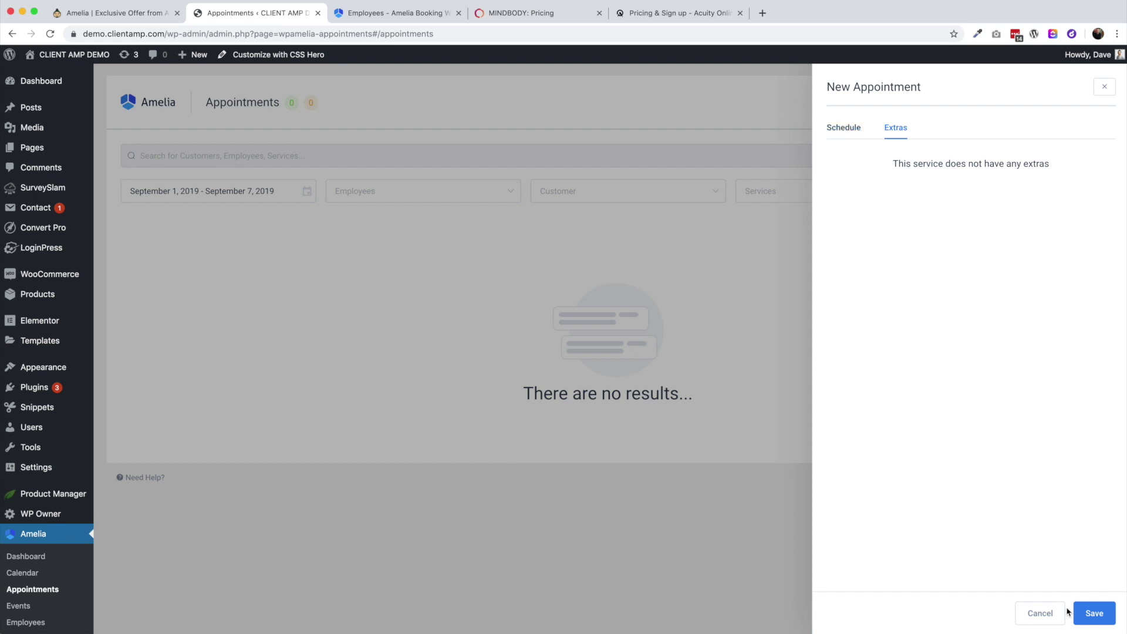
pyautogui.click(1091, 613)
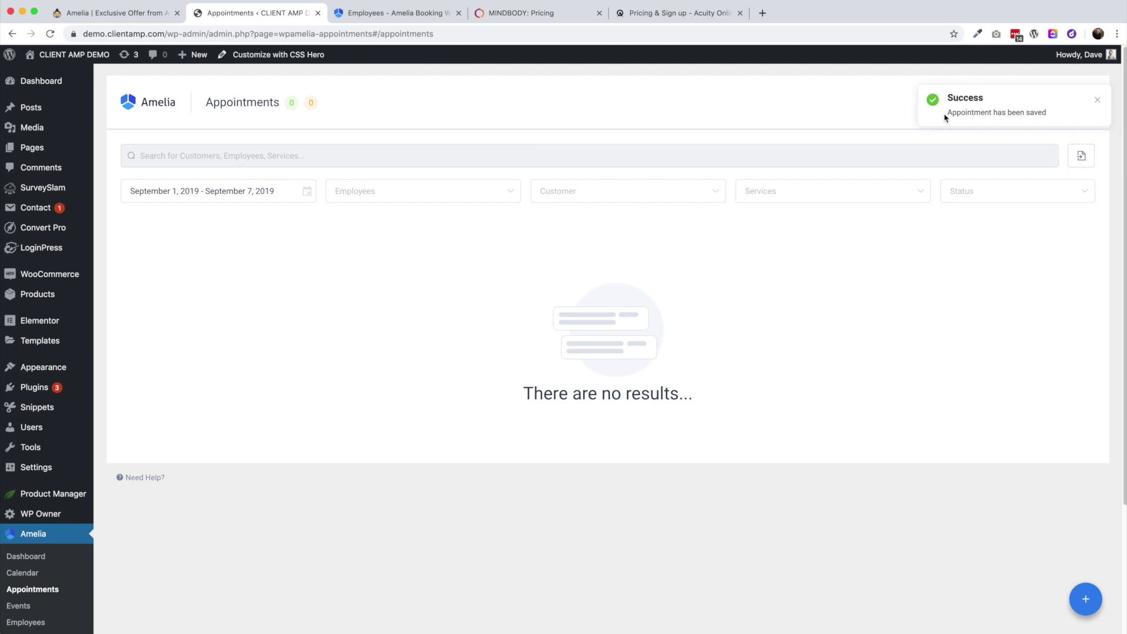
pyautogui.click(1097, 100)
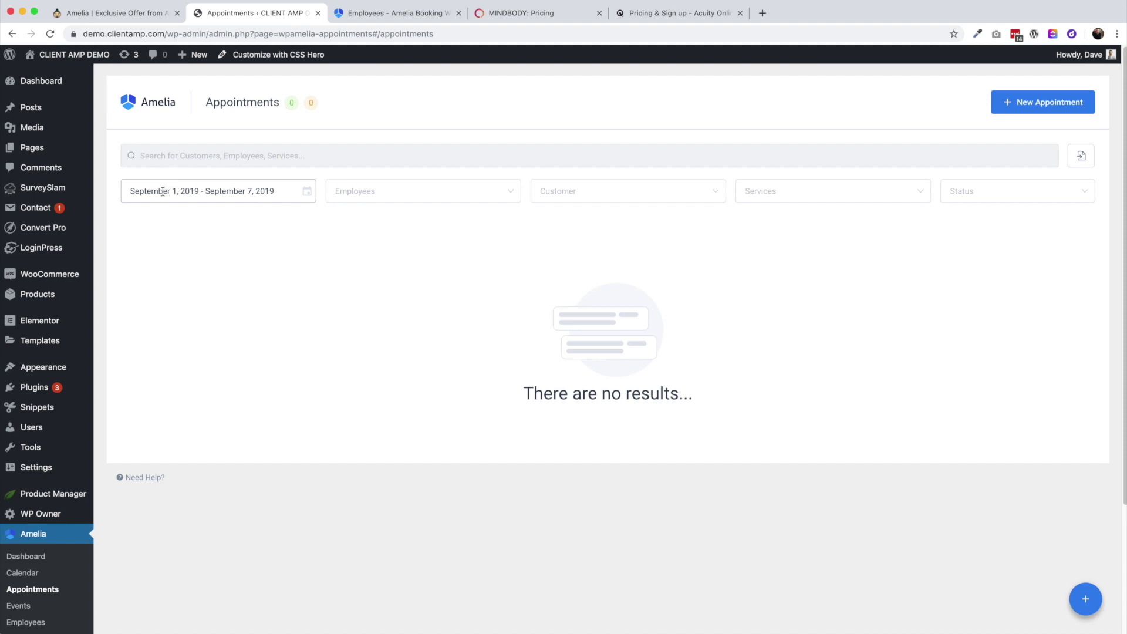
# Filter the appointment list to September 1–30, 2019
pyautogui.click(232, 188)
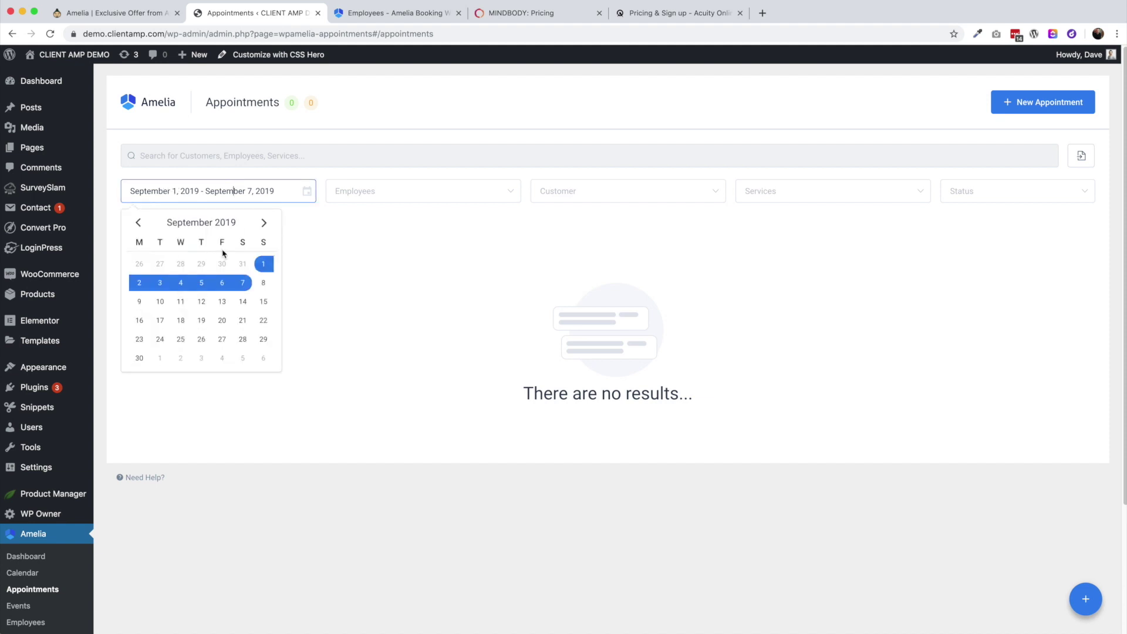
pyautogui.click(139, 357)
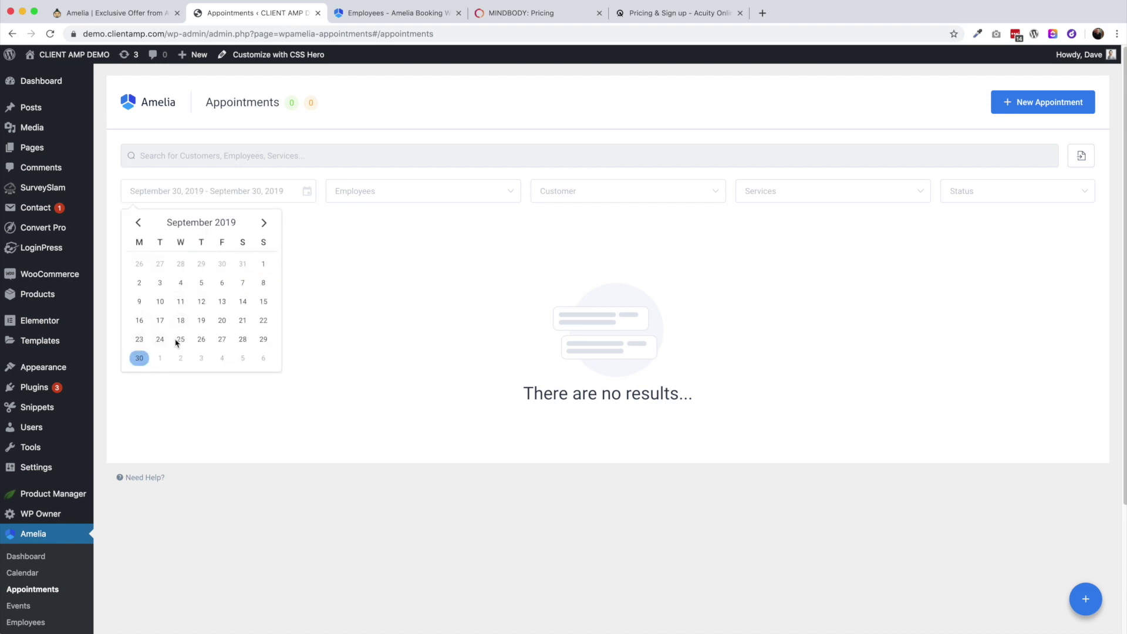
pyautogui.click(262, 264)
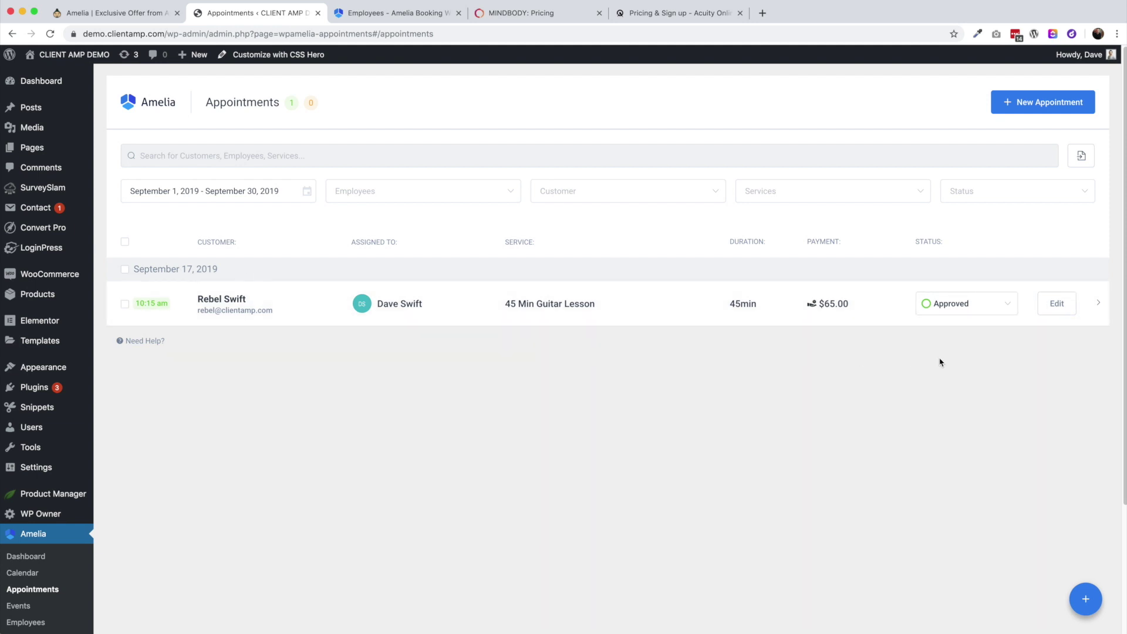
# Open the new lesson appointment for editing and scroll through it
pyautogui.click(1056, 304)
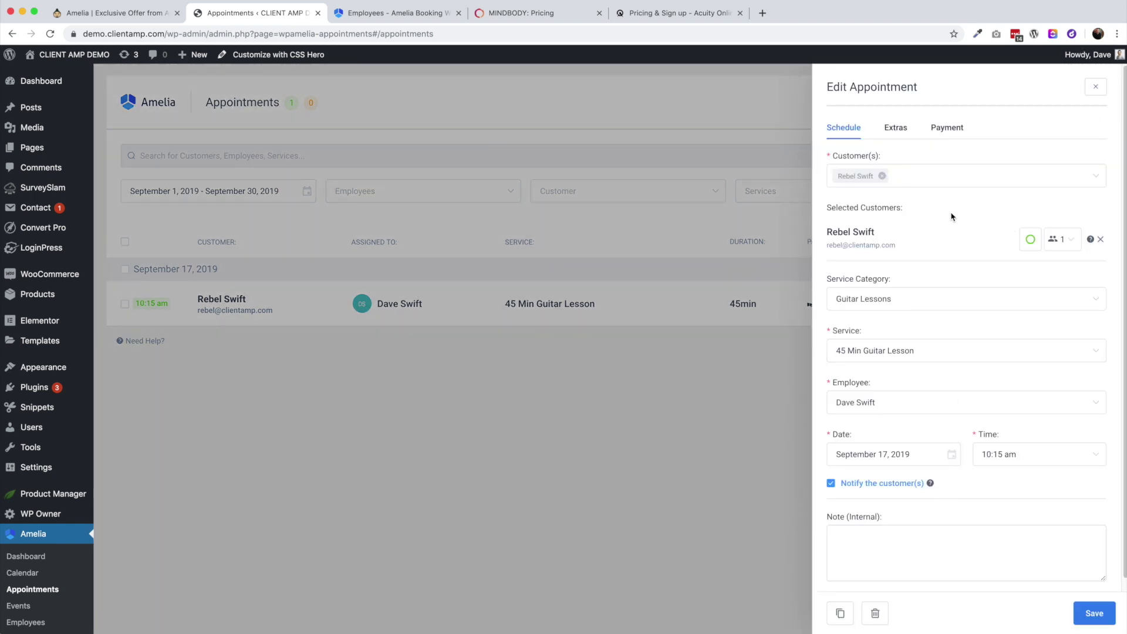
pyautogui.scroll(-1, 950, 271)
pyautogui.scroll(-1, 950, 271)
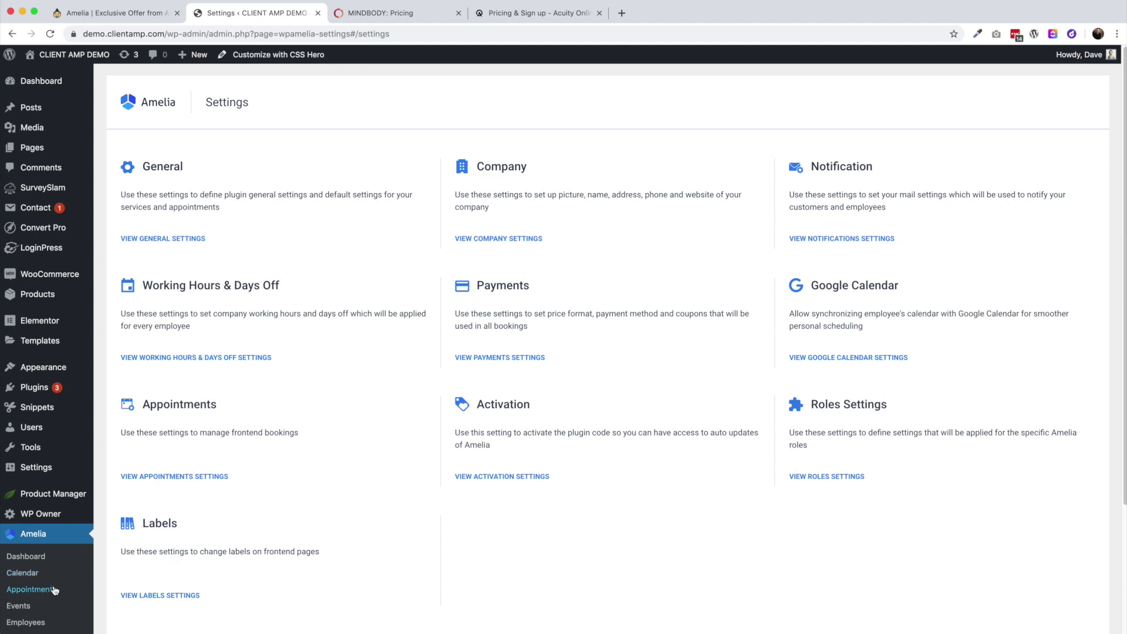
# Open the General Settings from the Settings overview
pyautogui.scroll(-2, 26, 593)
pyautogui.scroll(-3, 30, 621)
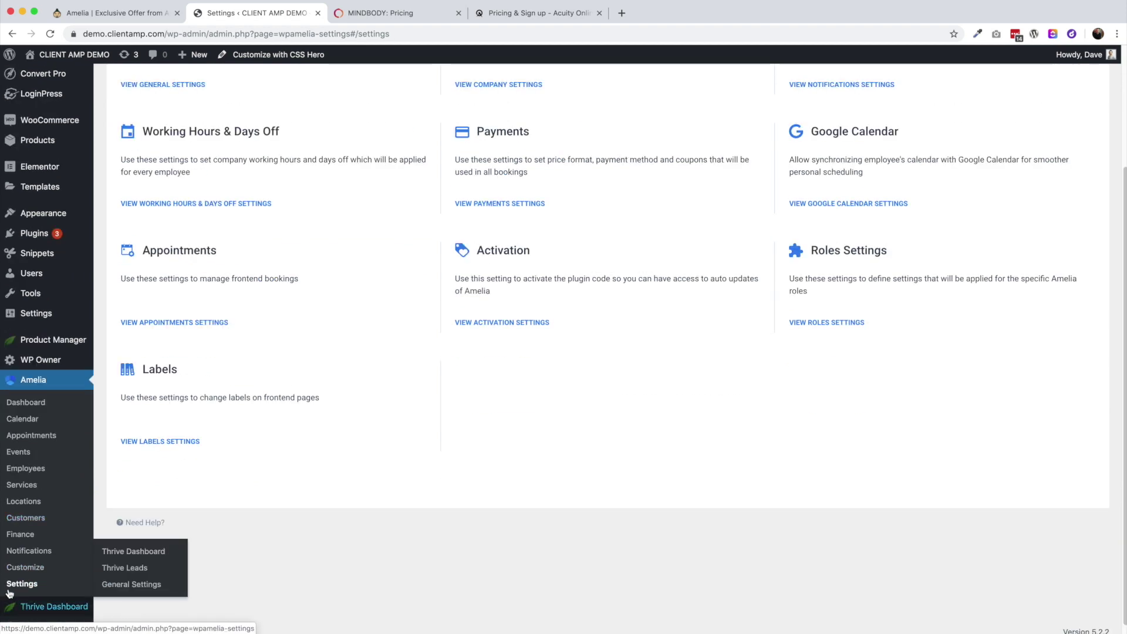
pyautogui.scroll(5, 285, 473)
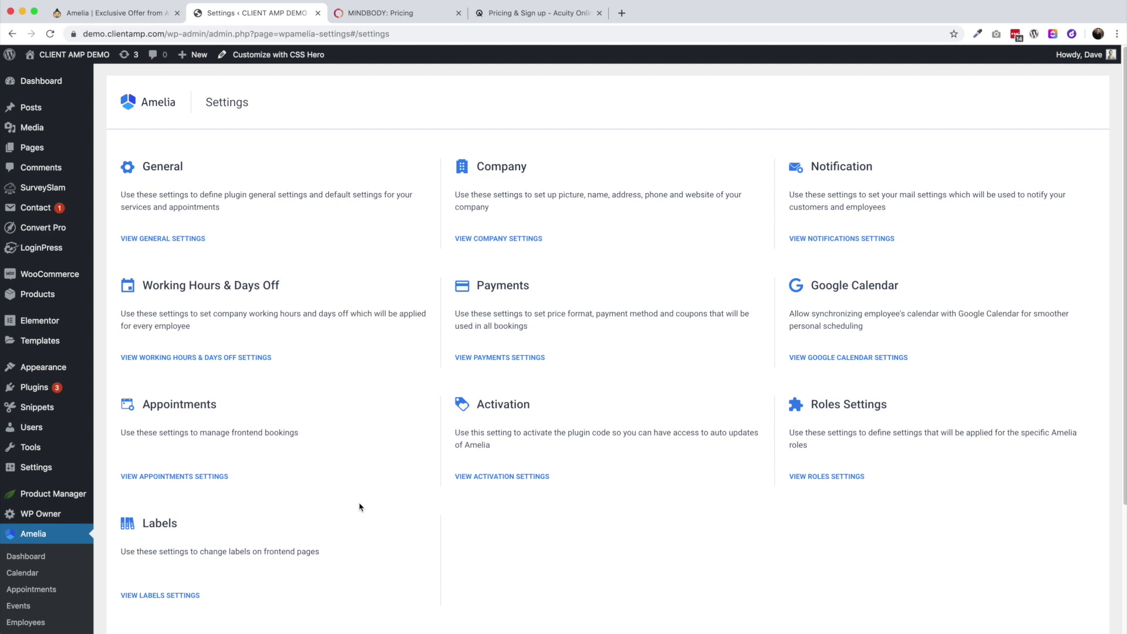
pyautogui.click(183, 240)
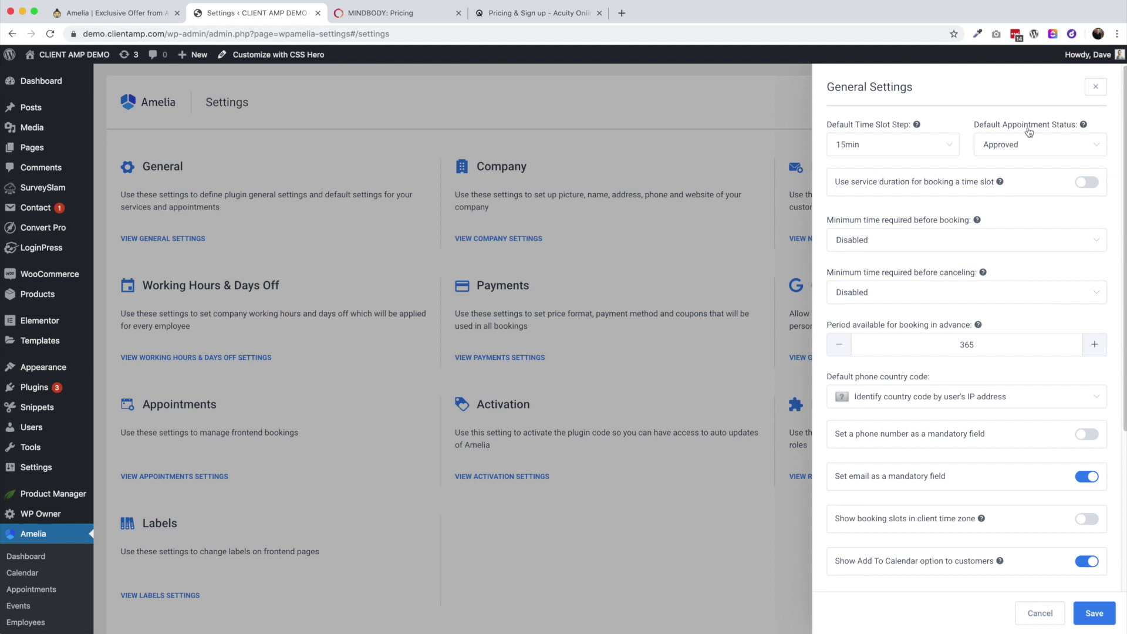
# Set Default Appointment Status to Pending, then back to Approved
pyautogui.click(1034, 147)
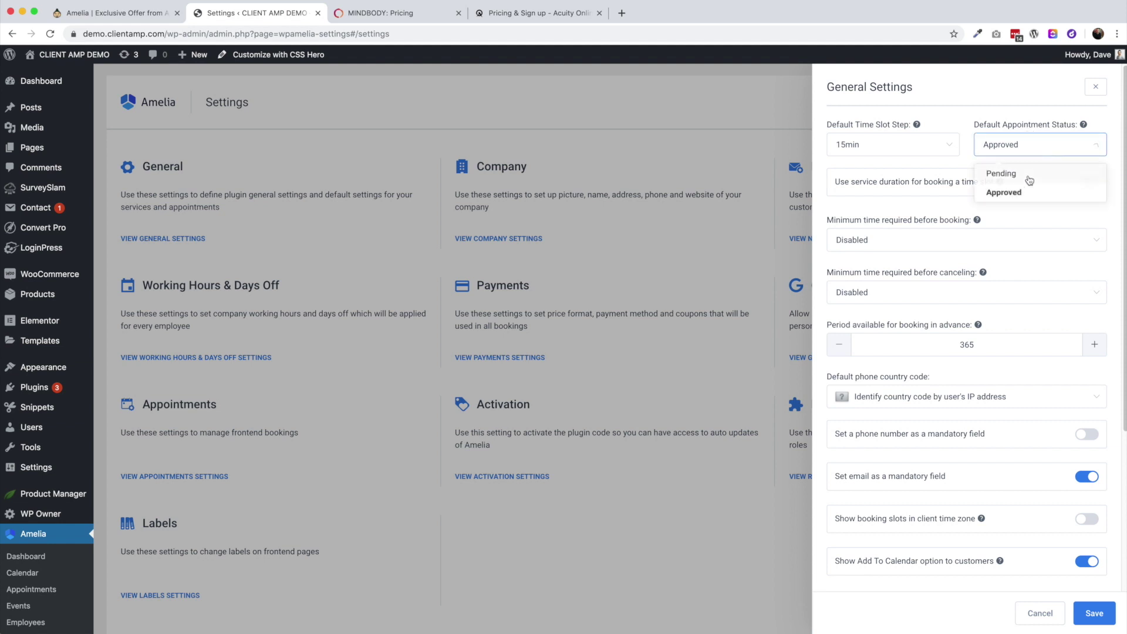
pyautogui.click(1025, 181)
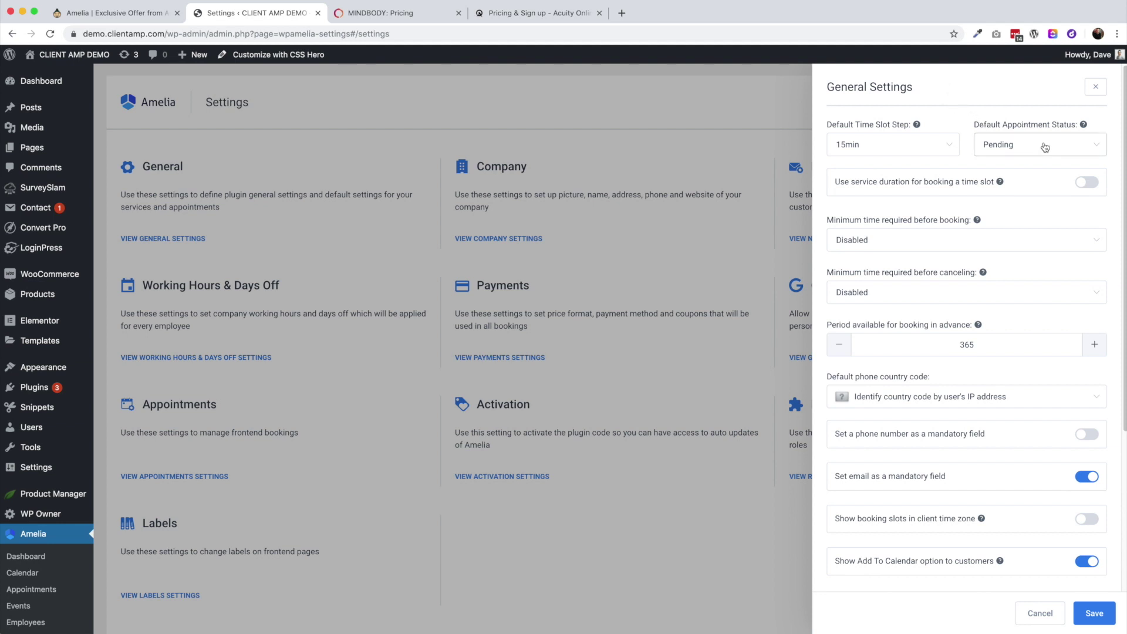
pyautogui.click(1019, 156)
pyautogui.click(1024, 194)
# Set both minimum booking notice and minimum cancellation notice to 1 day
pyautogui.click(908, 247)
pyautogui.scroll(-2, 905, 345)
pyautogui.scroll(-5, 902, 345)
pyautogui.scroll(3, 901, 345)
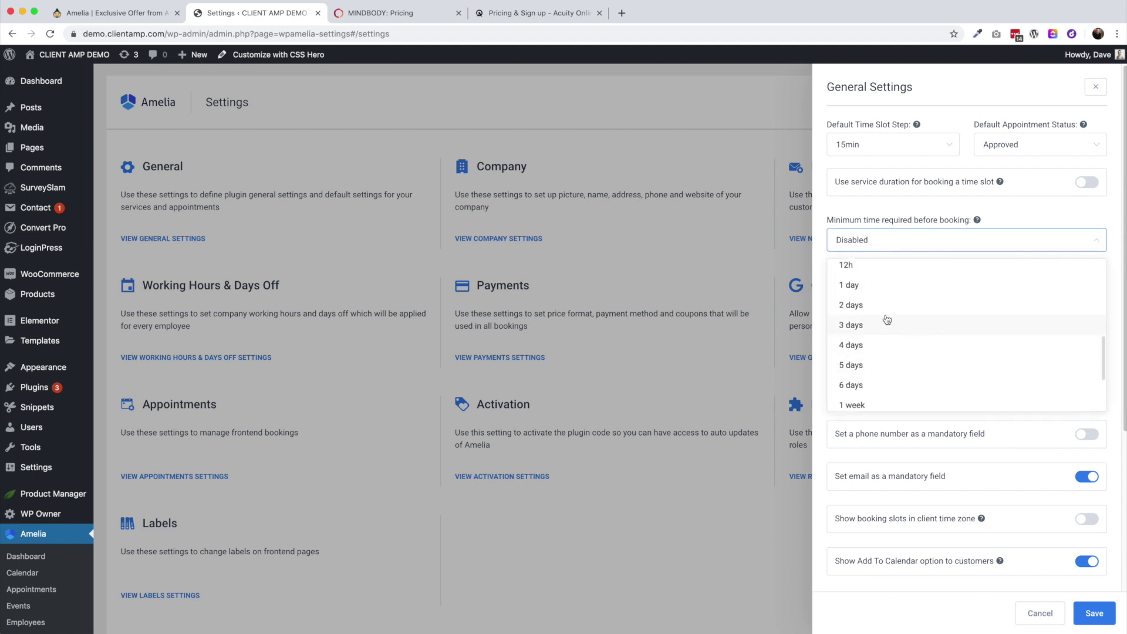
pyautogui.click(873, 290)
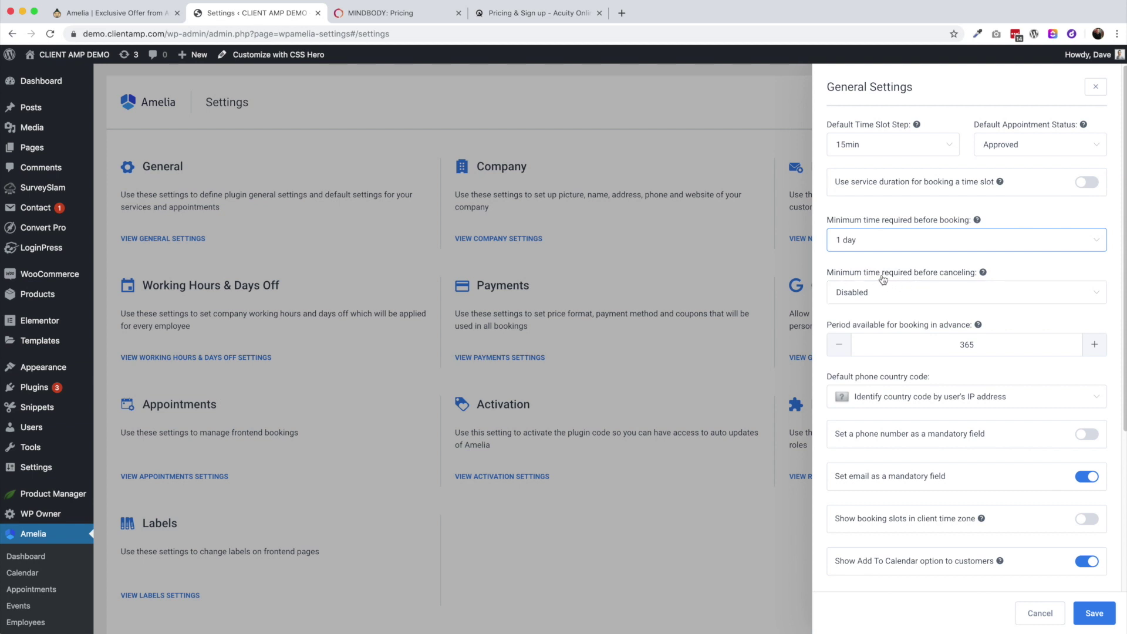
pyautogui.click(889, 288)
pyautogui.scroll(-3, 892, 349)
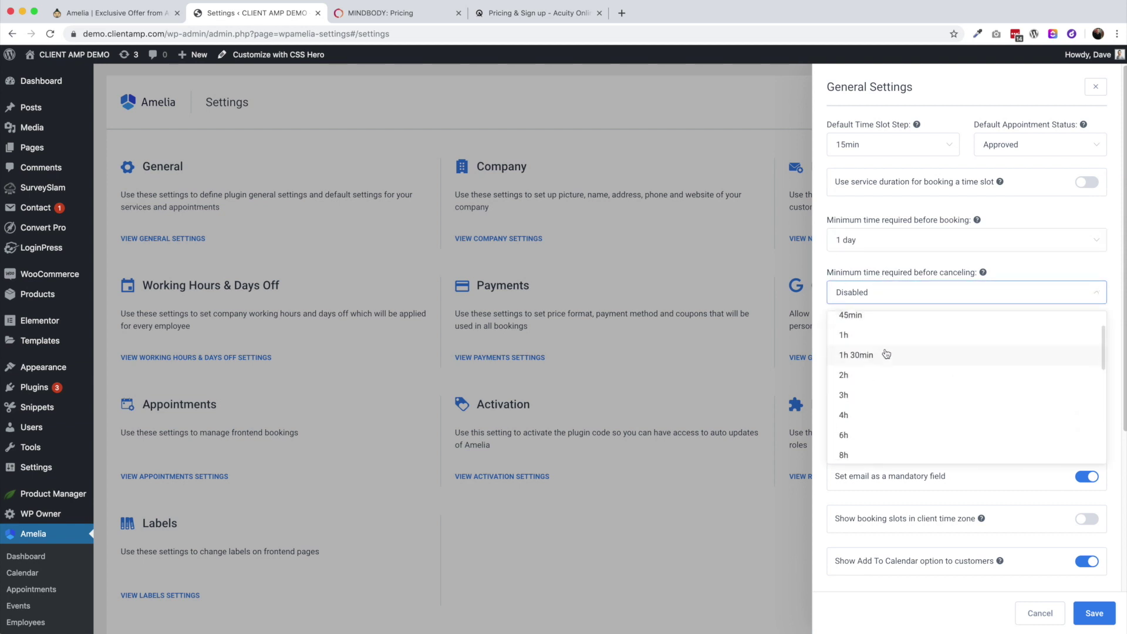
pyautogui.scroll(-5, 892, 447)
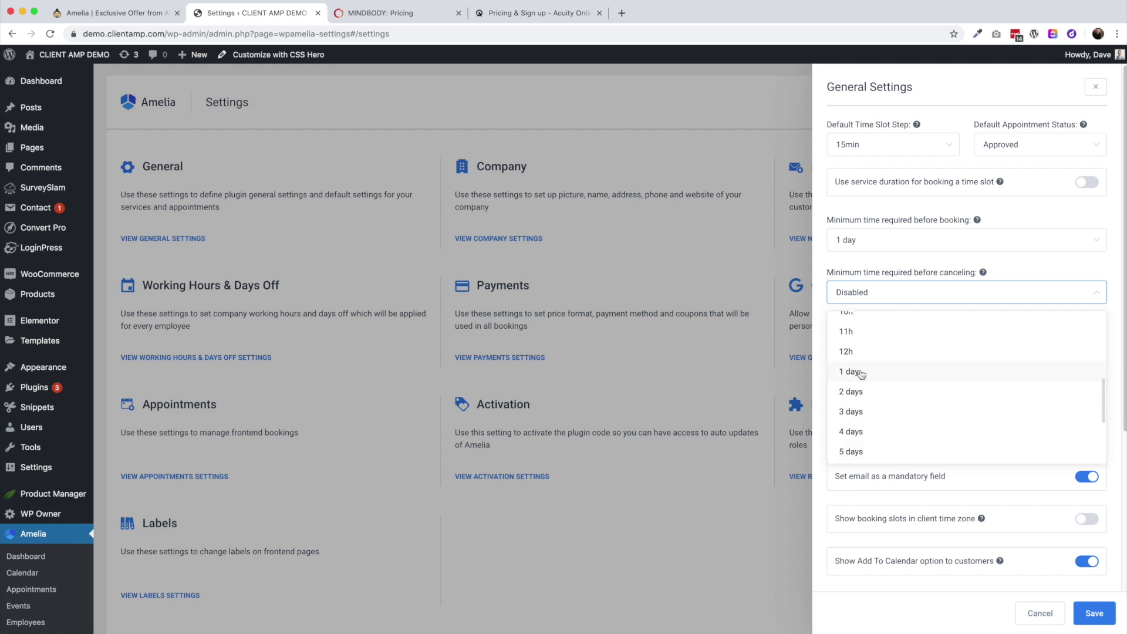
pyautogui.click(860, 371)
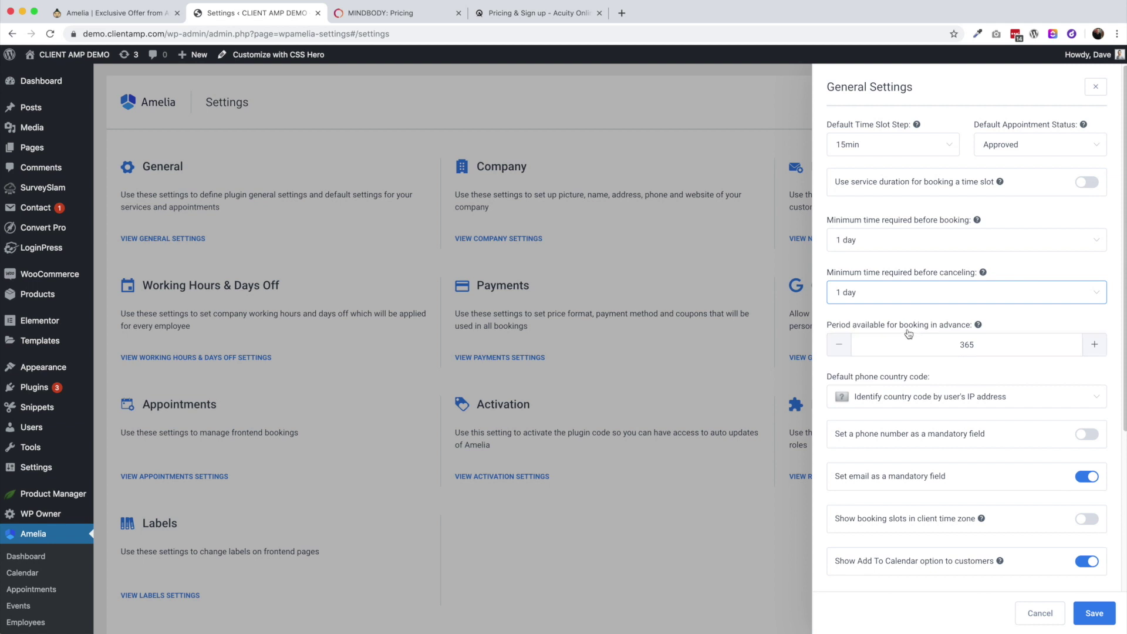
# Change the booking-in-advance period from 365 to 60 days
pyautogui.click(978, 344)
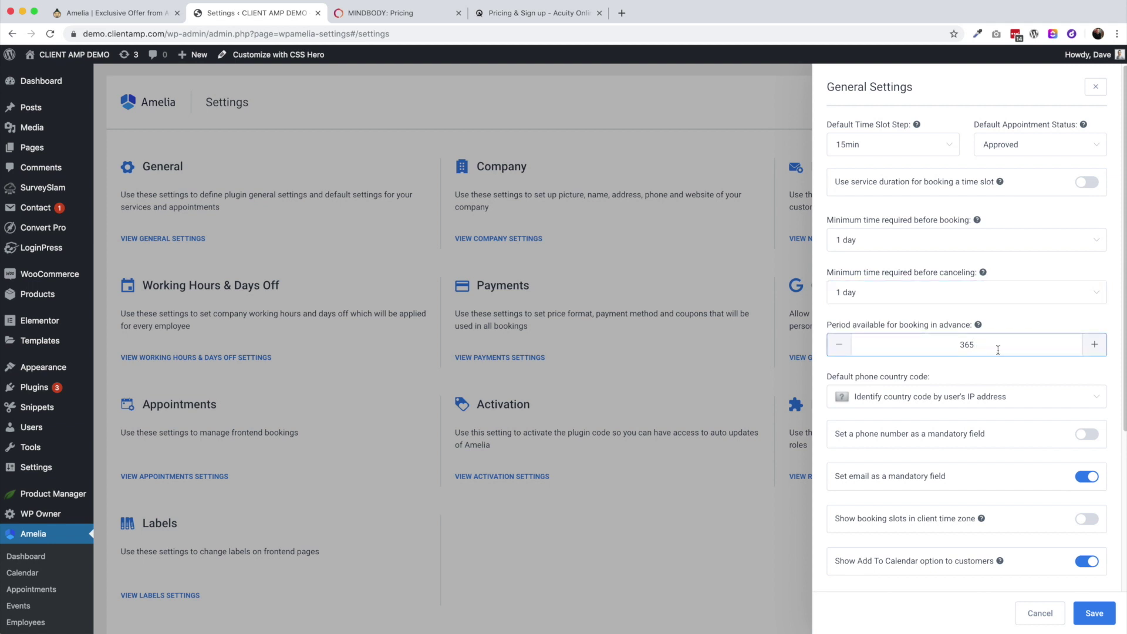
pyautogui.doubleClick(937, 343)
pyautogui.write('60')
pyautogui.click(992, 327)
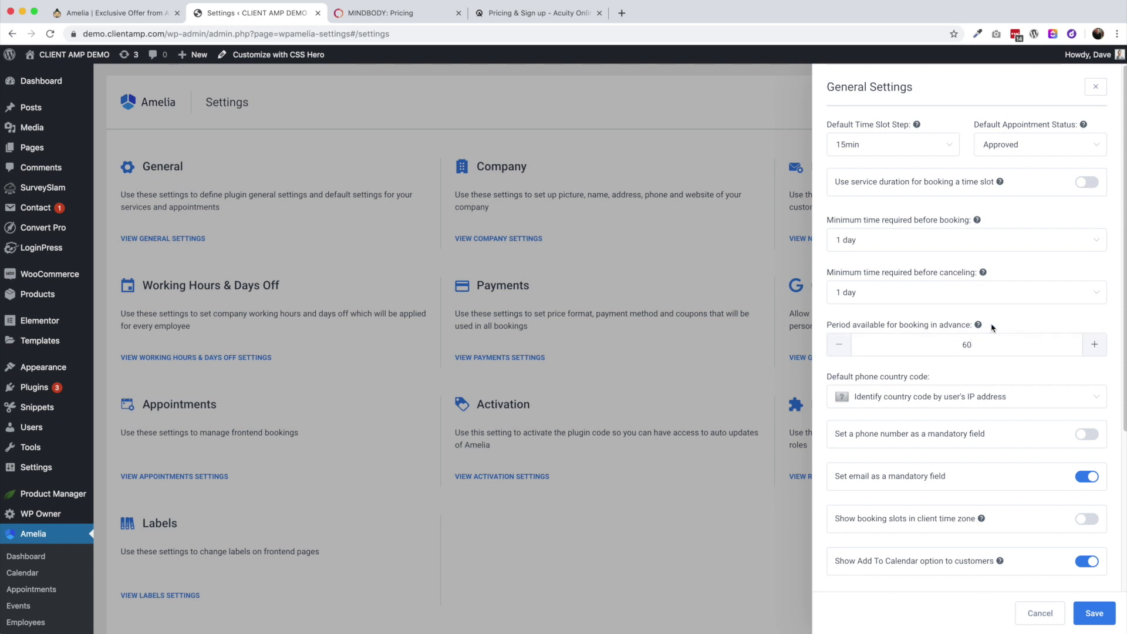
# Review the remaining general settings and close the panel
pyautogui.scroll(-3, 993, 327)
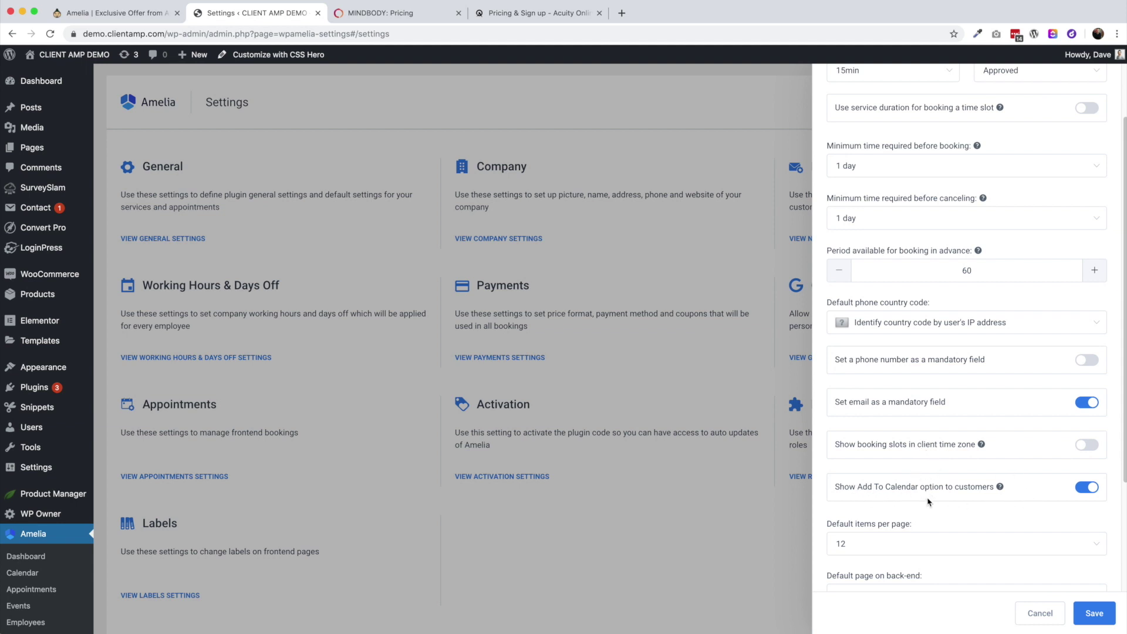
pyautogui.moveTo(999, 487)
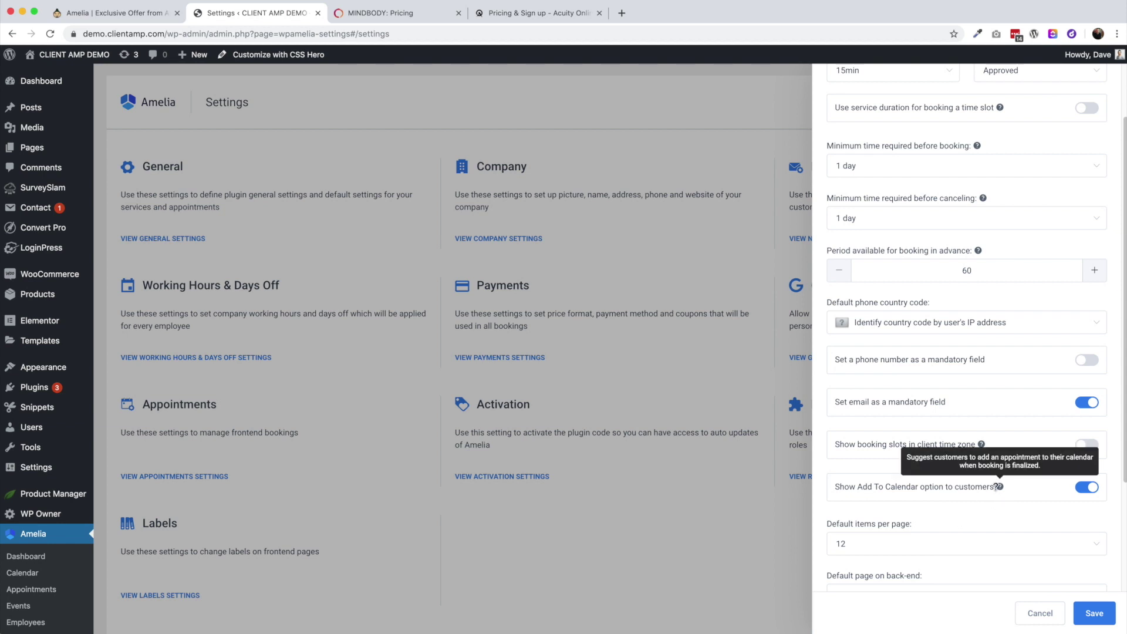
pyautogui.scroll(-2, 997, 487)
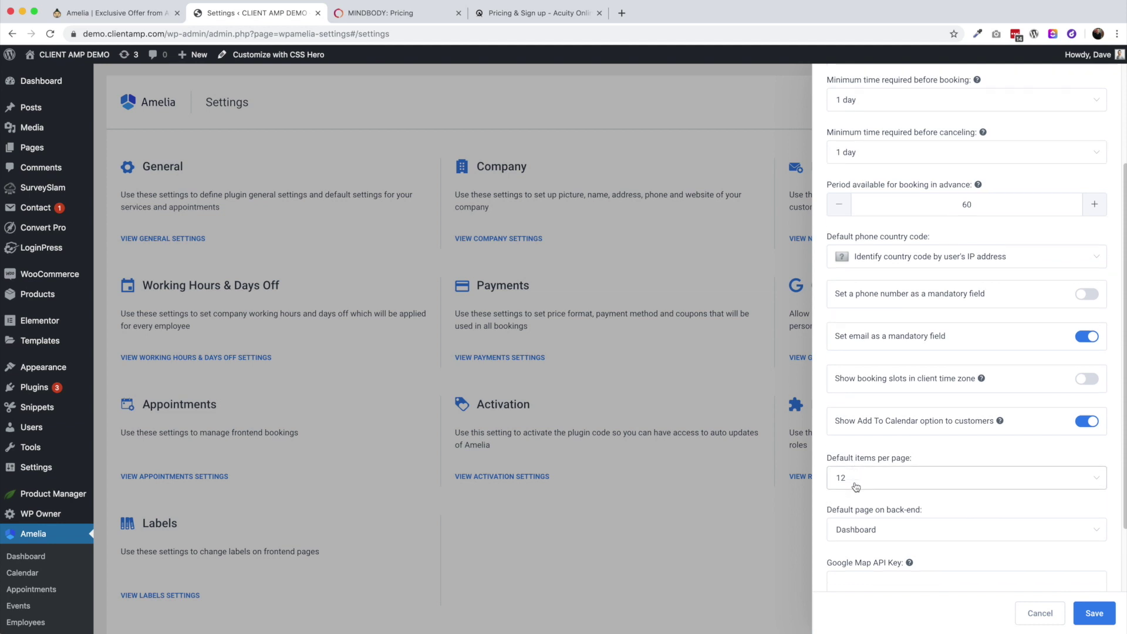
pyautogui.scroll(-3, 856, 486)
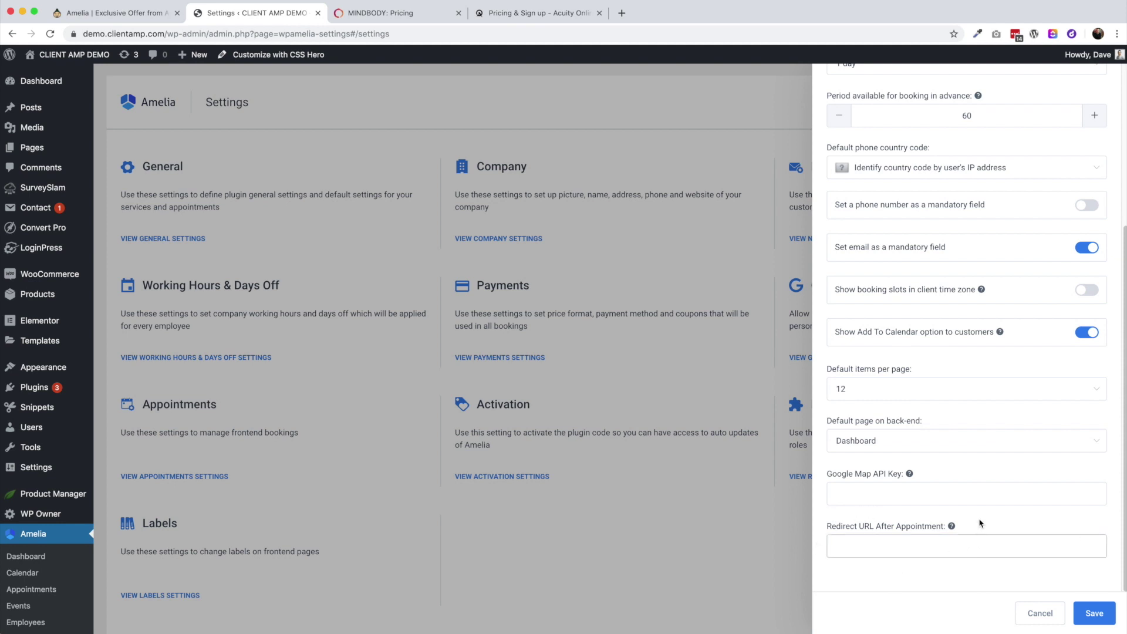
pyautogui.moveTo(952, 526)
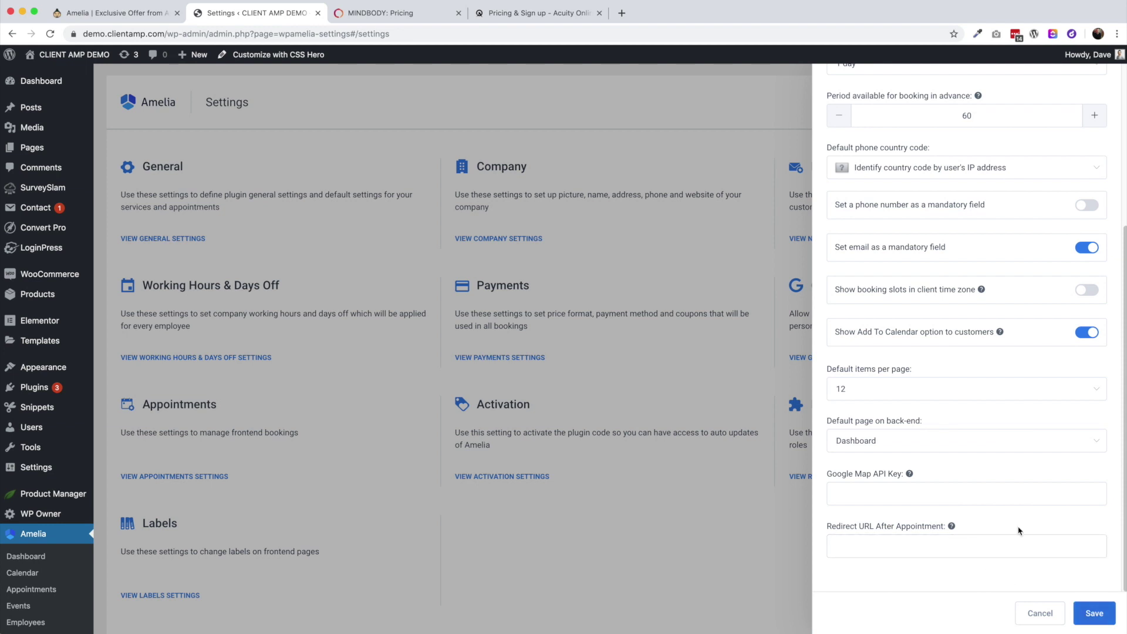
pyautogui.scroll(5, 1045, 528)
pyautogui.click(1095, 87)
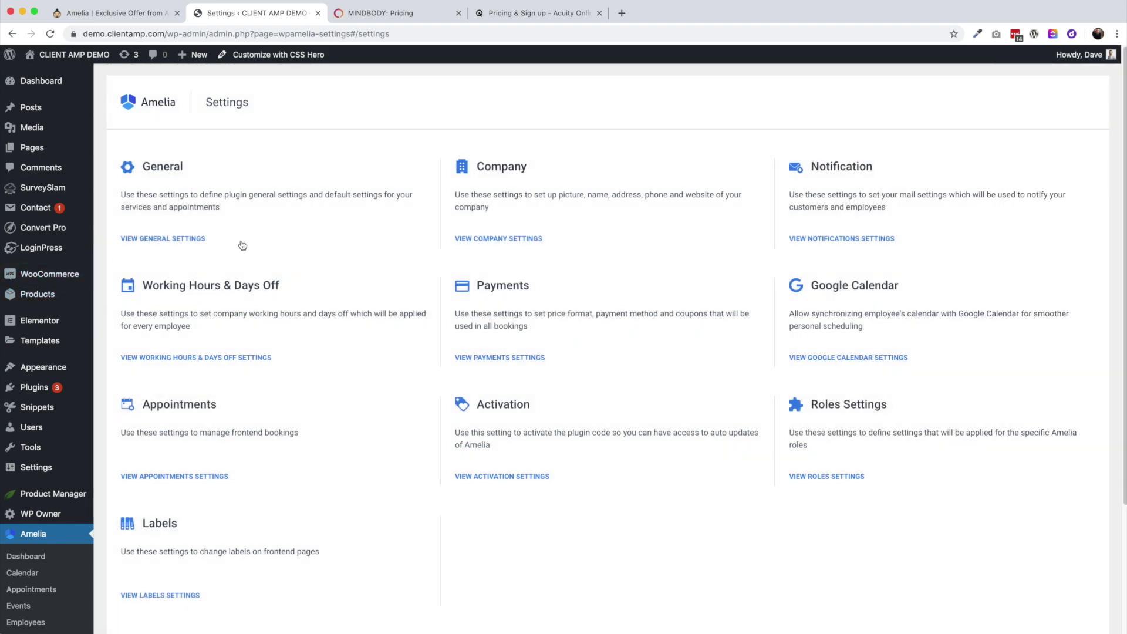
# Save the 09:00–17:00 Monday–Friday working hours, then review and close Appointments Settings
pyautogui.click(190, 359)
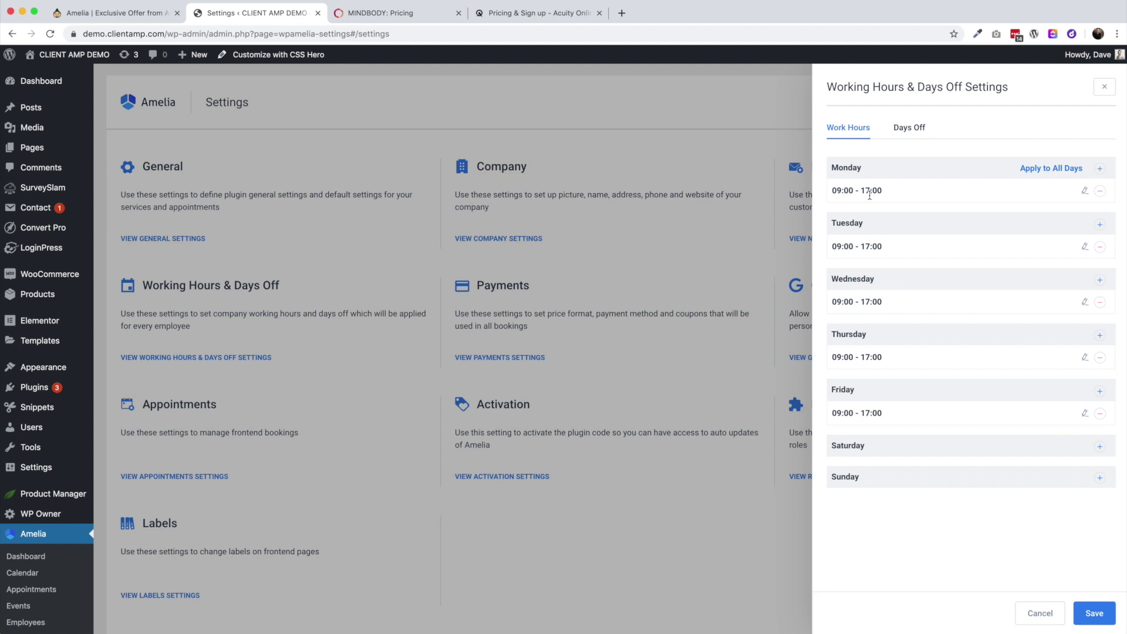
pyautogui.click(1099, 618)
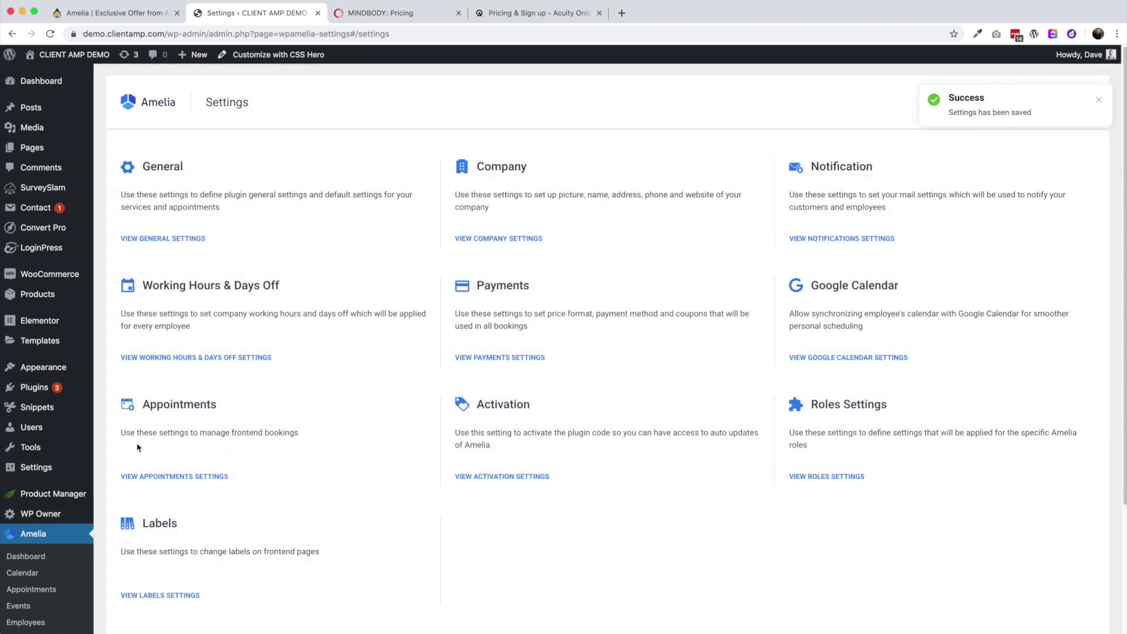
pyautogui.click(171, 476)
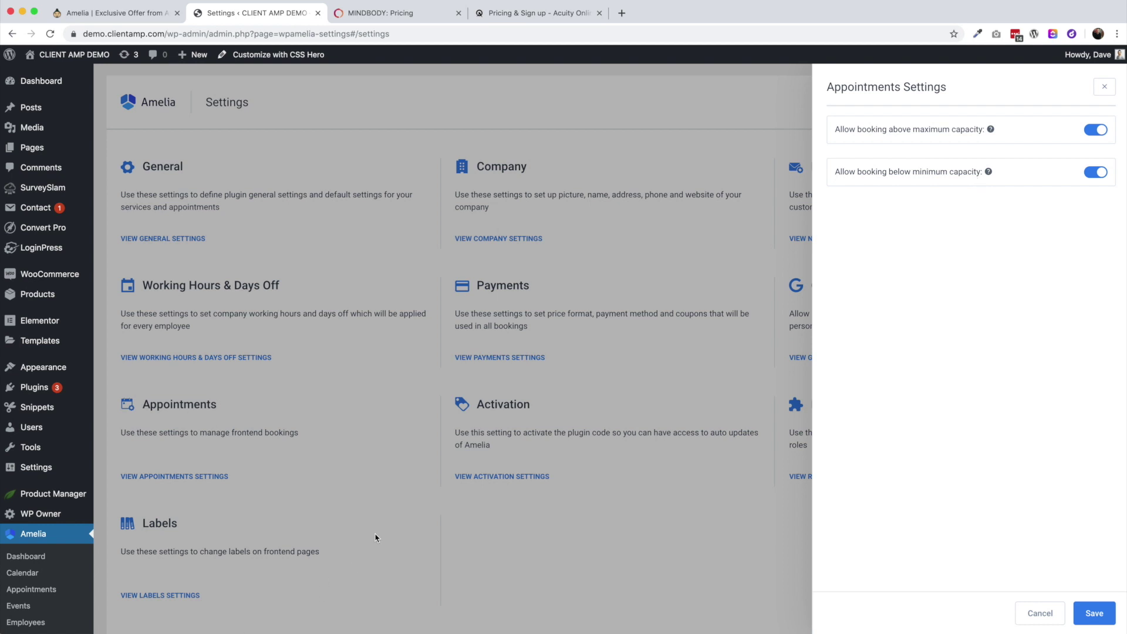
pyautogui.click(400, 517)
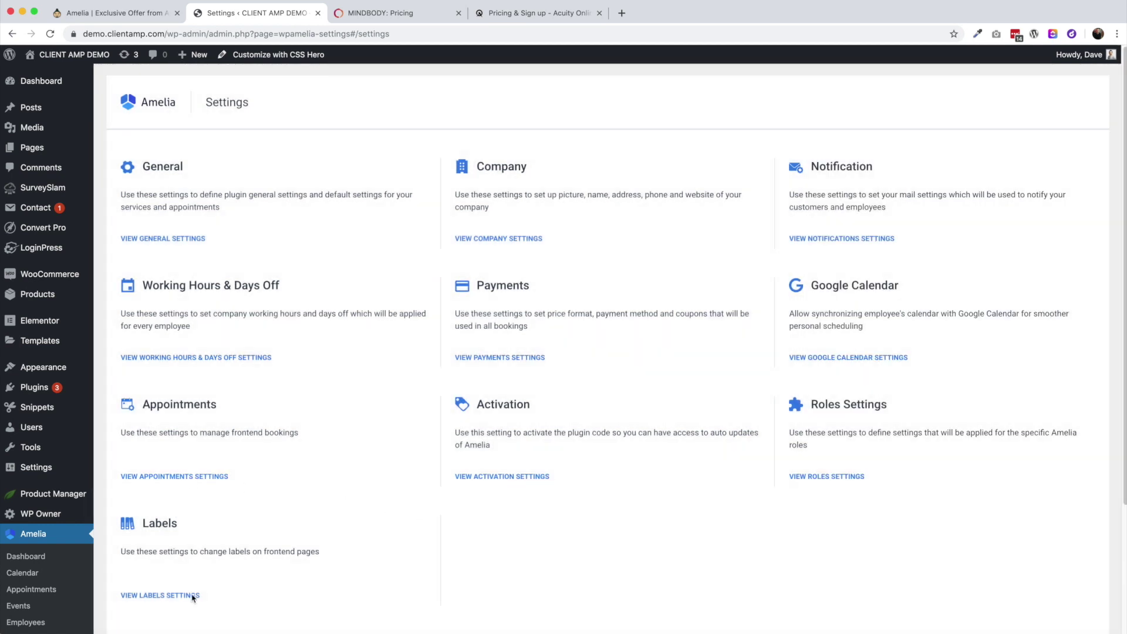
pyautogui.scroll(-1, 188, 590)
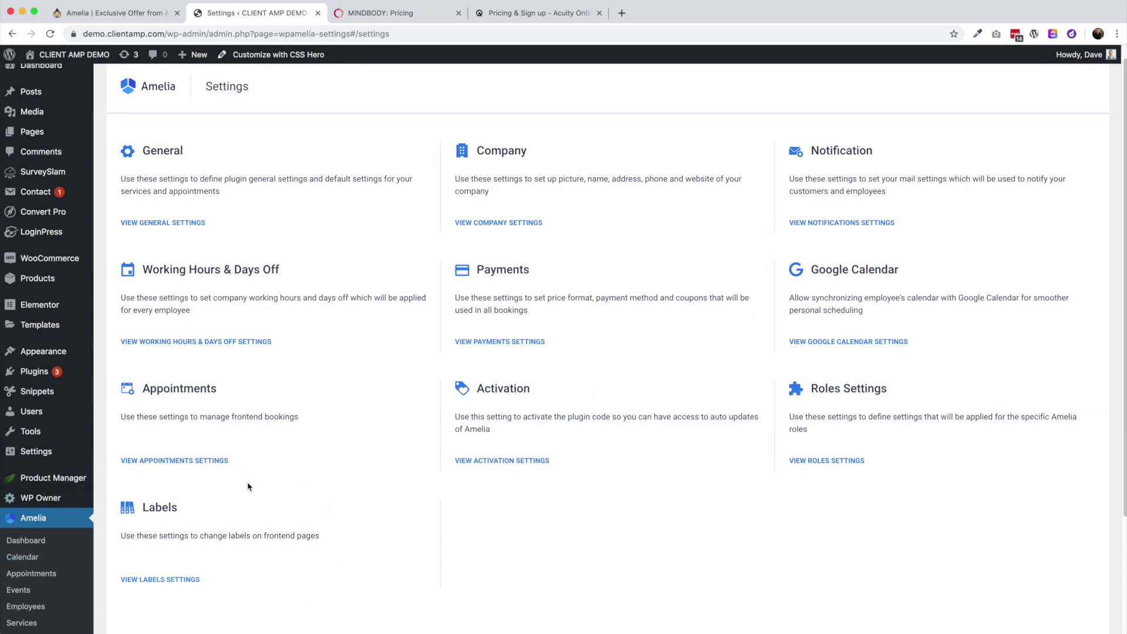
# In Labels Settings, rename Employee and Employees to 'teacher' and 'teachers'
pyautogui.click(192, 579)
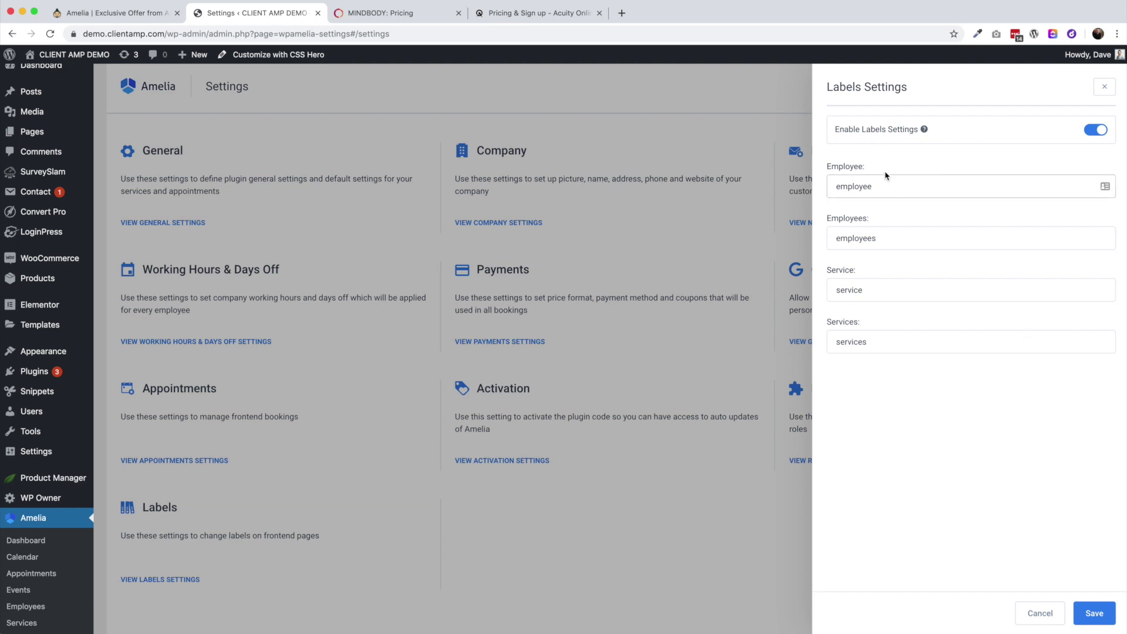
pyautogui.doubleClick(870, 190)
pyautogui.write('Teacher')
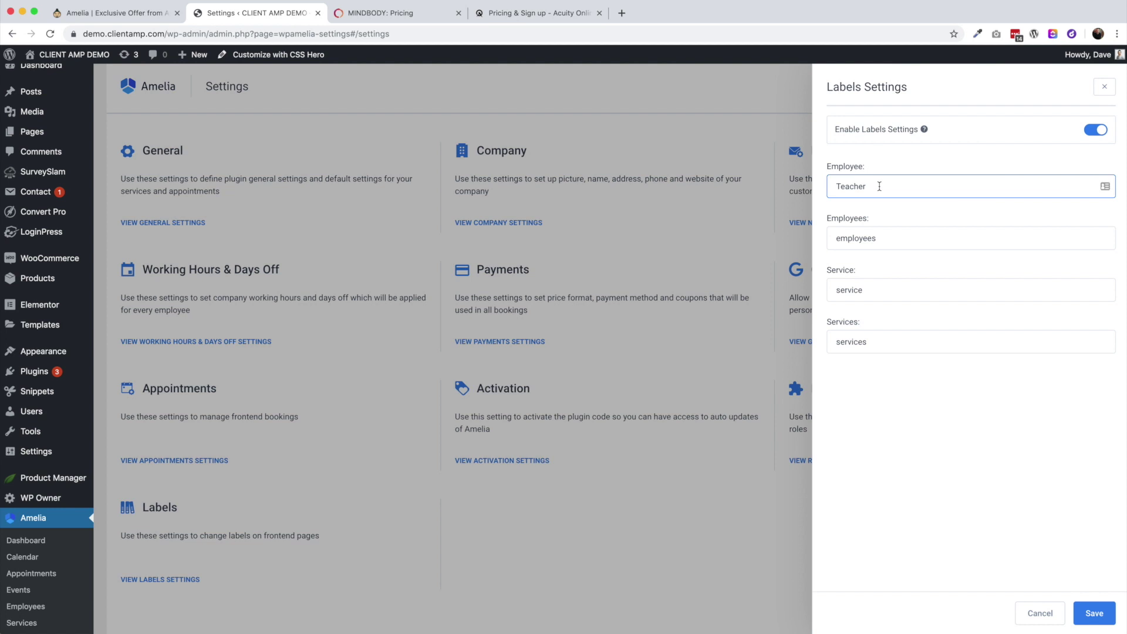
pyautogui.doubleClick(901, 233)
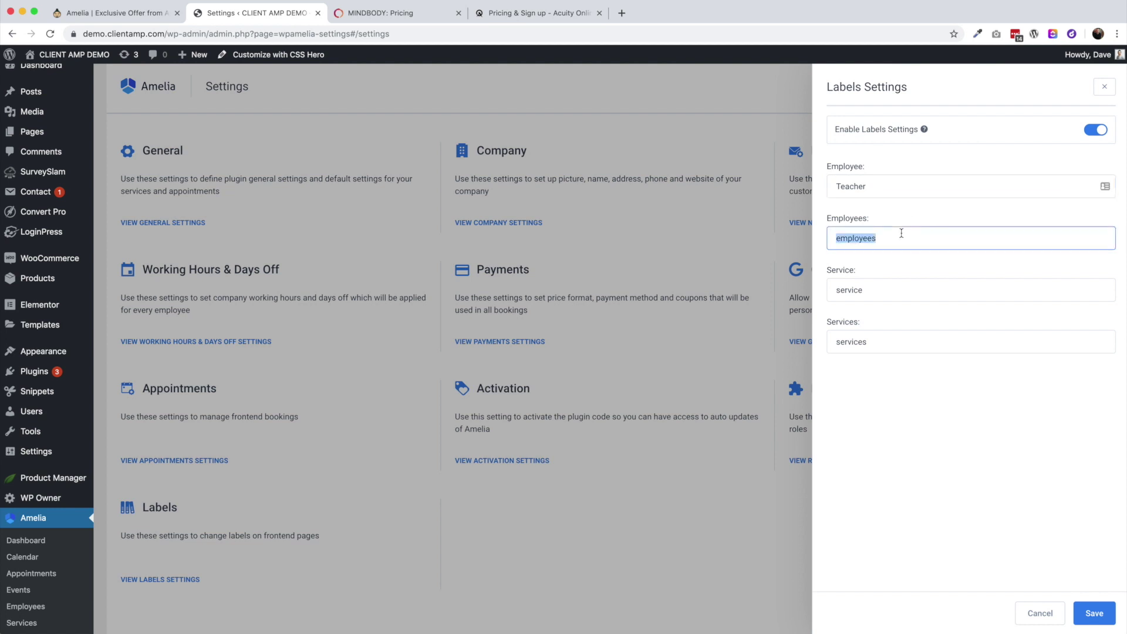
pyautogui.write('teachers')
pyautogui.click(840, 186)
pyautogui.press('BackSpace')
pyautogui.write('t')
# Rename Service and Services to 'lesson' and 'lessons' and save the labels
pyautogui.doubleClick(844, 292)
pyautogui.write('lesson')
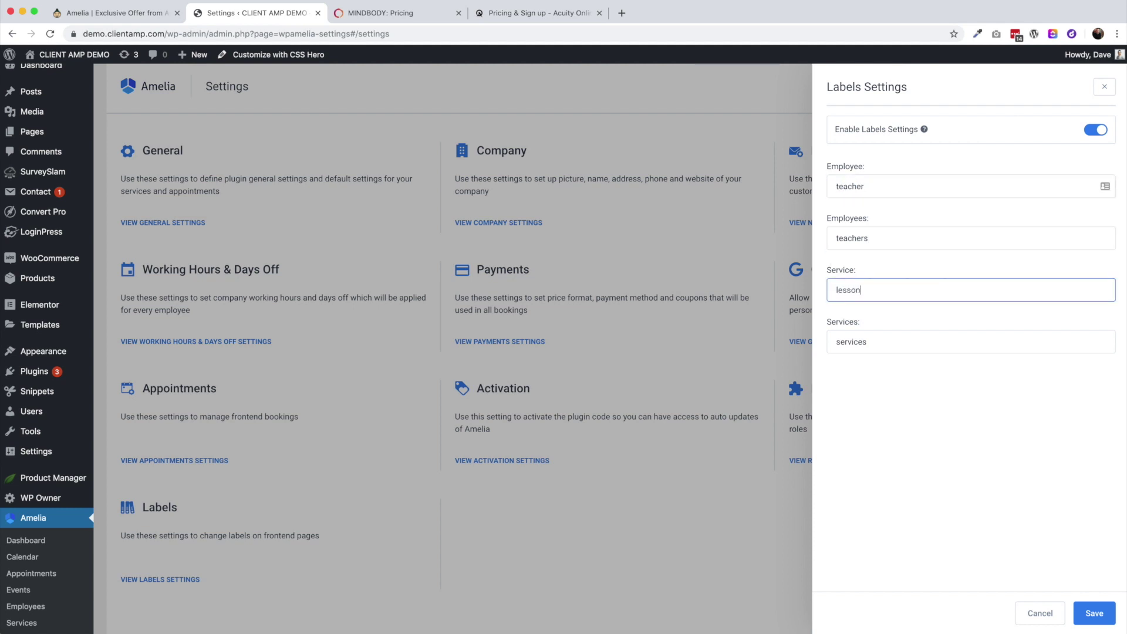
pyautogui.press('Tab')
pyautogui.write('lessons')
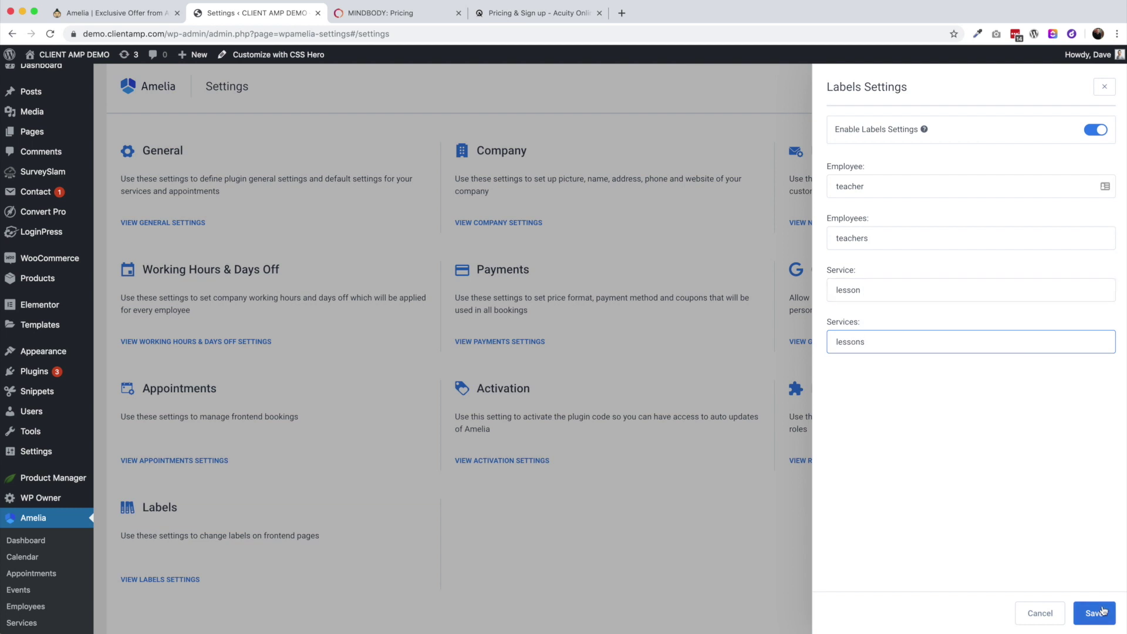
pyautogui.click(1103, 611)
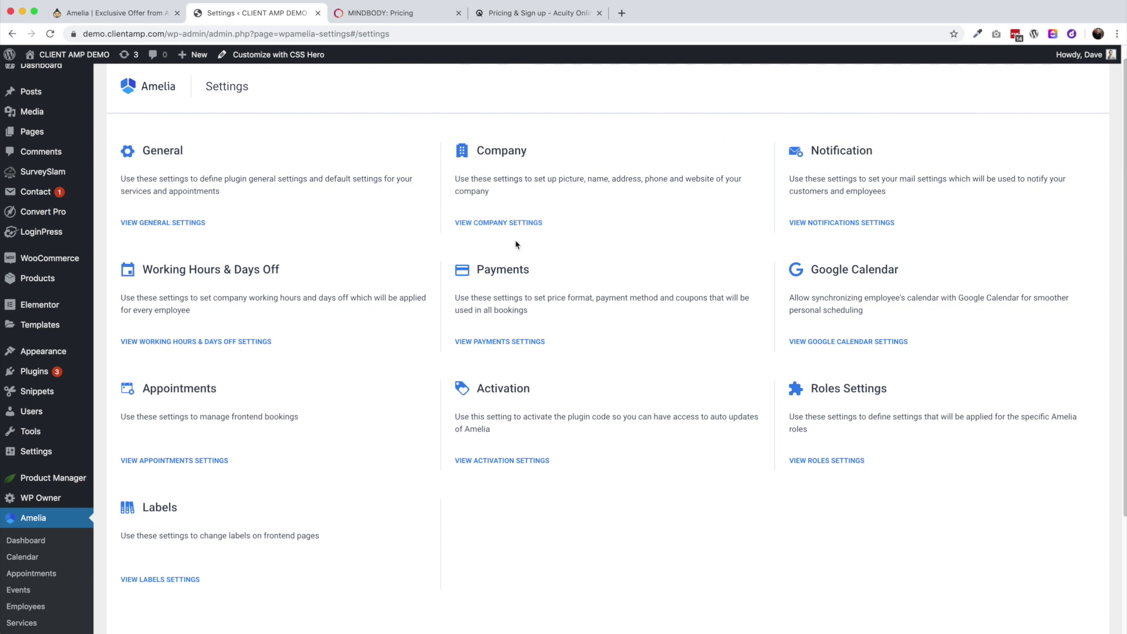
pyautogui.click(510, 223)
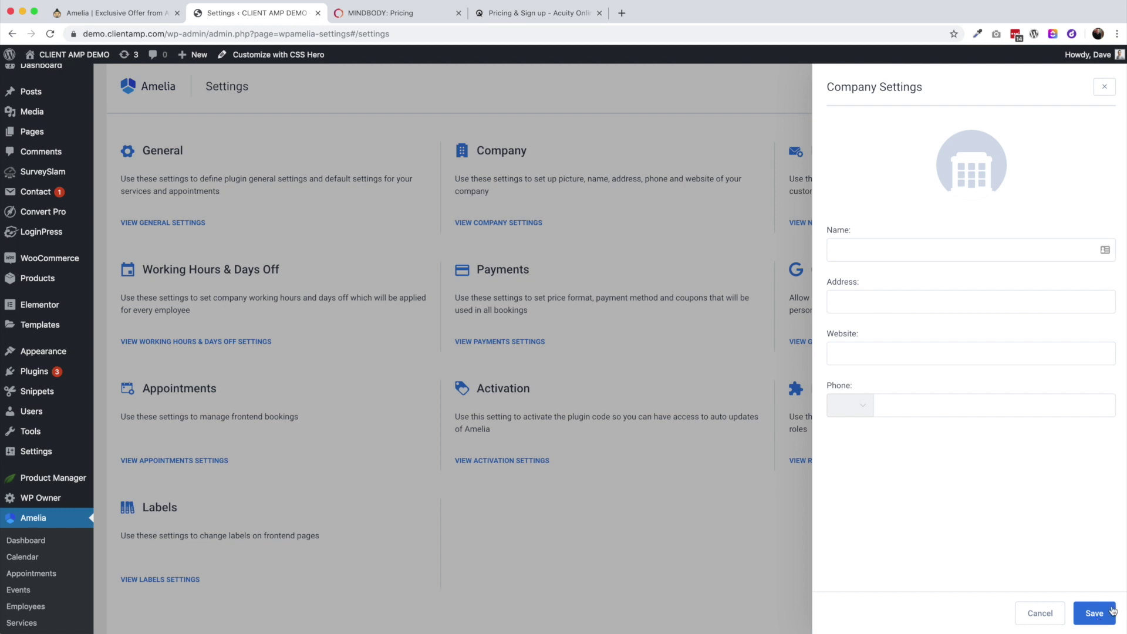
# Cancel Company Settings, open Payments Settings and keep US Dollar as currency
pyautogui.click(1041, 615)
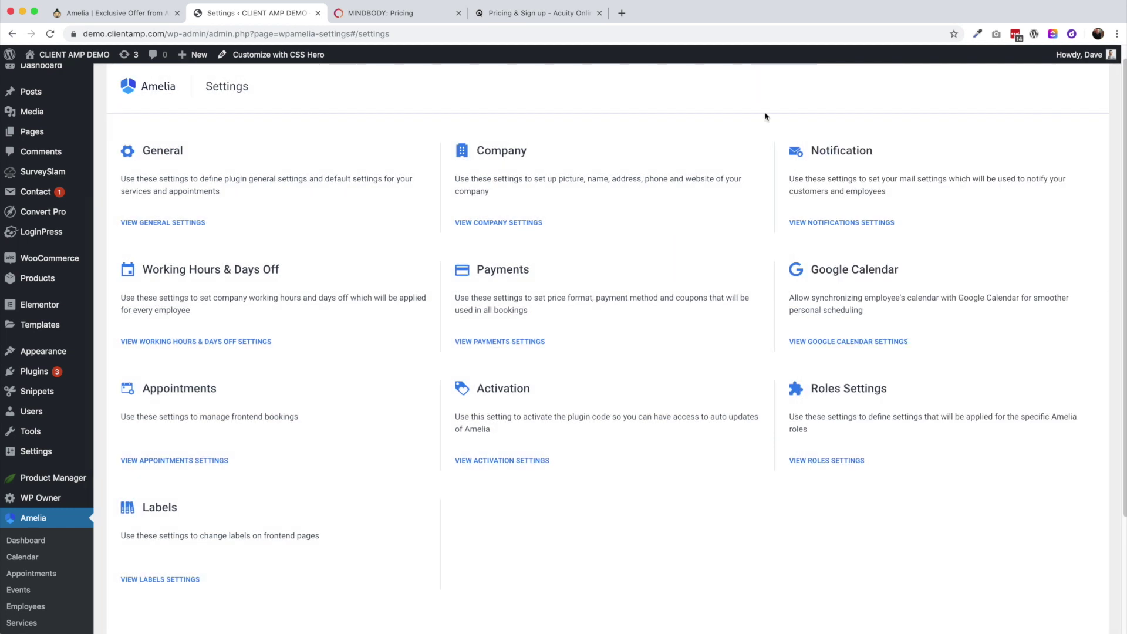
pyautogui.click(503, 342)
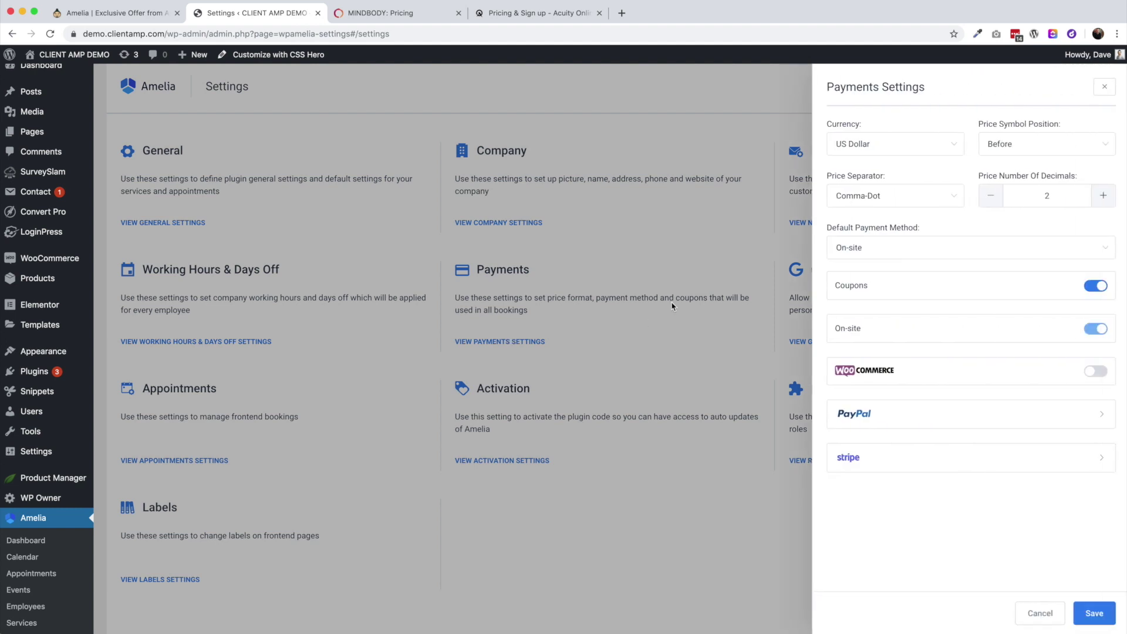
pyautogui.click(913, 153)
pyautogui.scroll(-10, 917, 237)
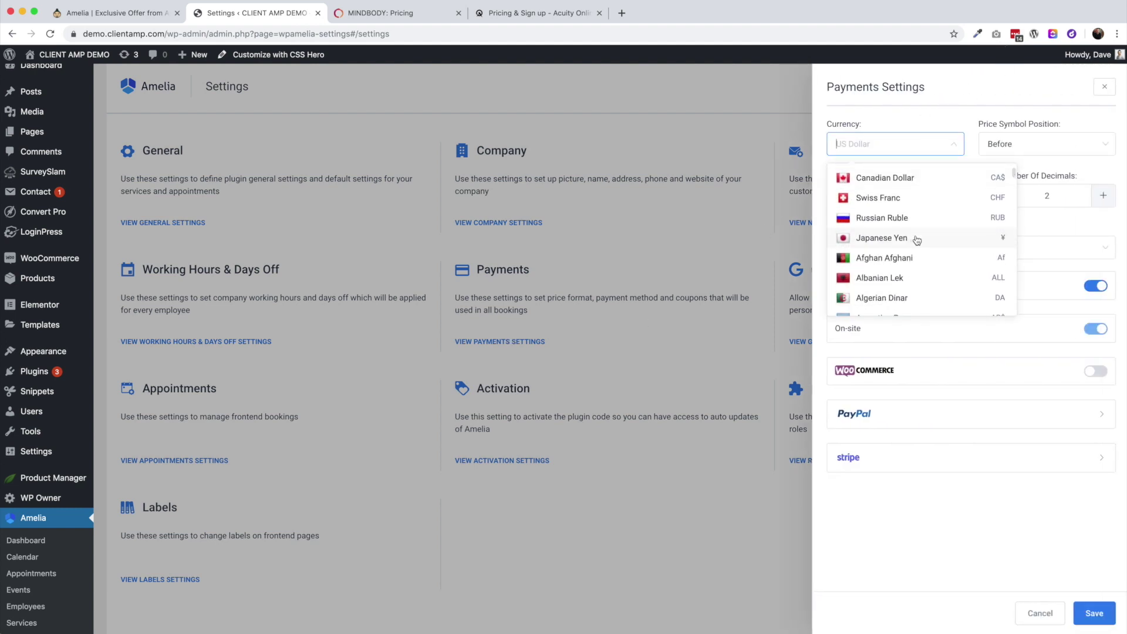
pyautogui.scroll(10, 918, 237)
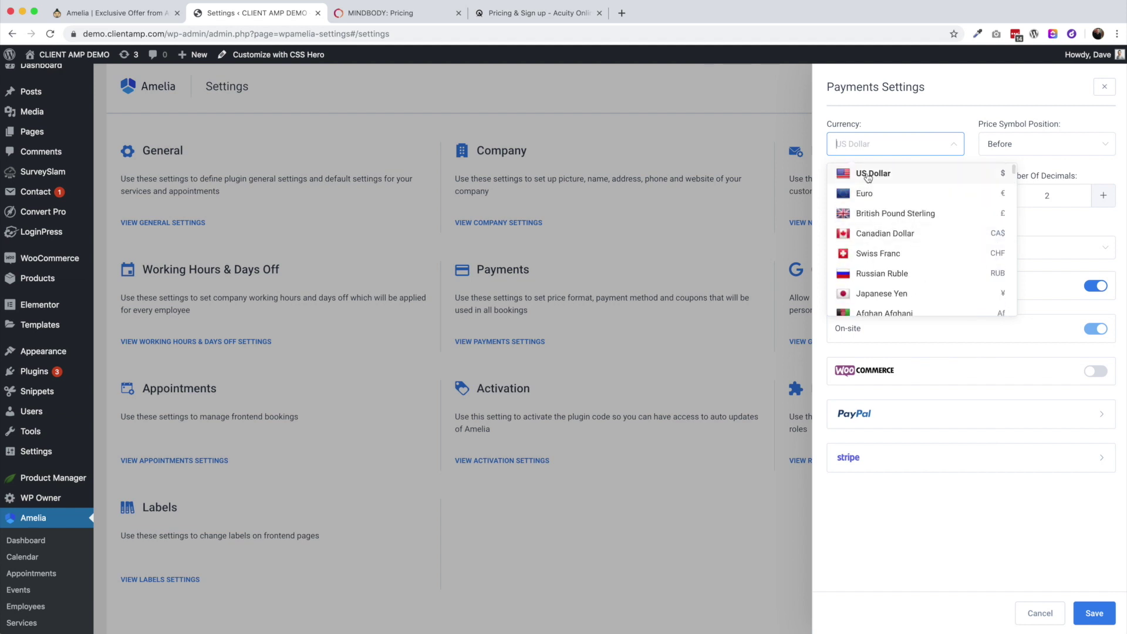
pyautogui.click(957, 87)
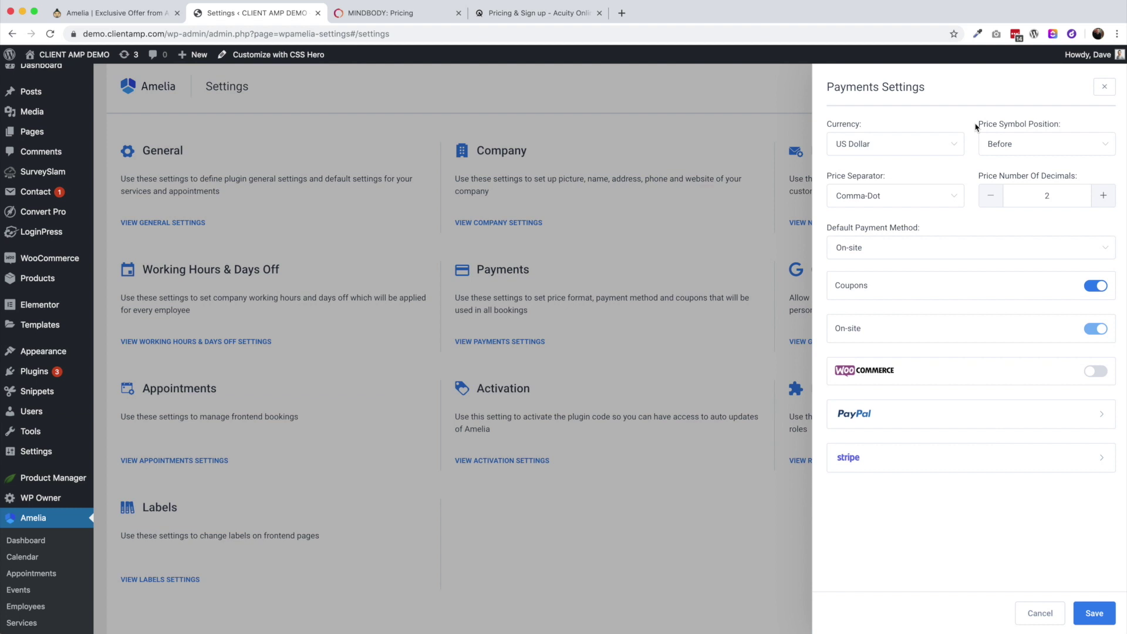
# Check symbol position Before, separator Comma-Dot and default payment method On-site
pyautogui.click(1025, 145)
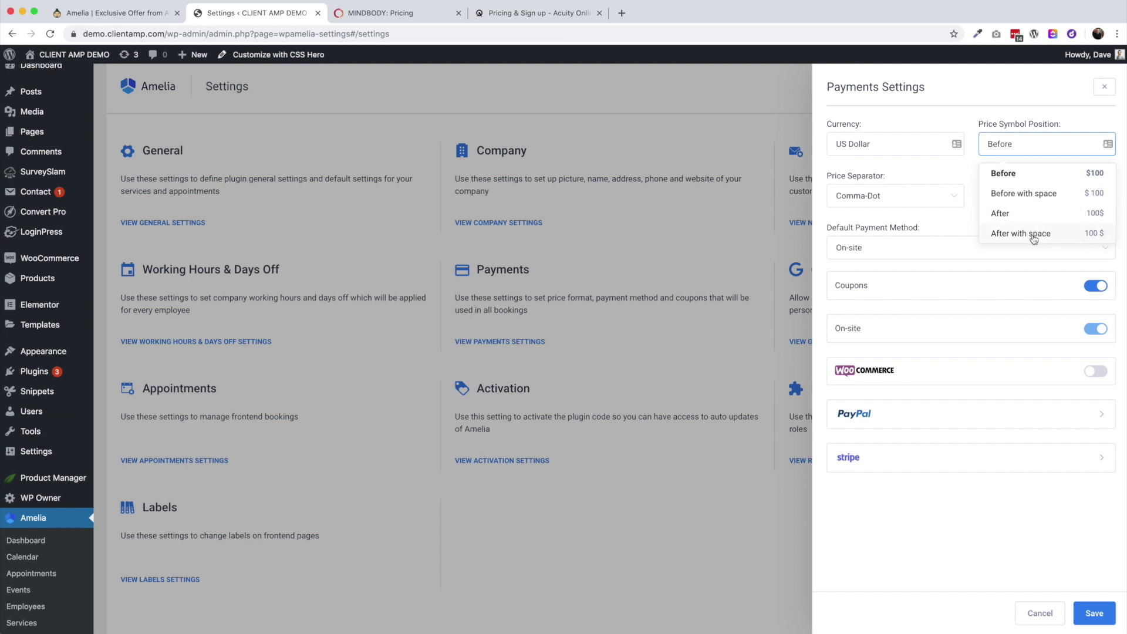
pyautogui.click(944, 227)
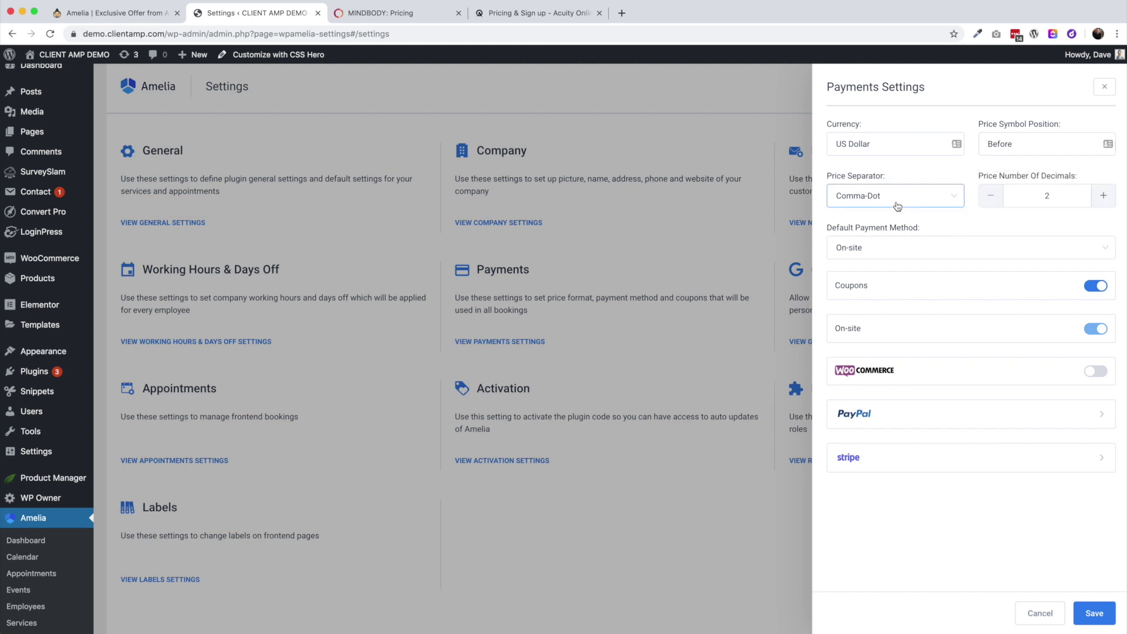
pyautogui.click(897, 206)
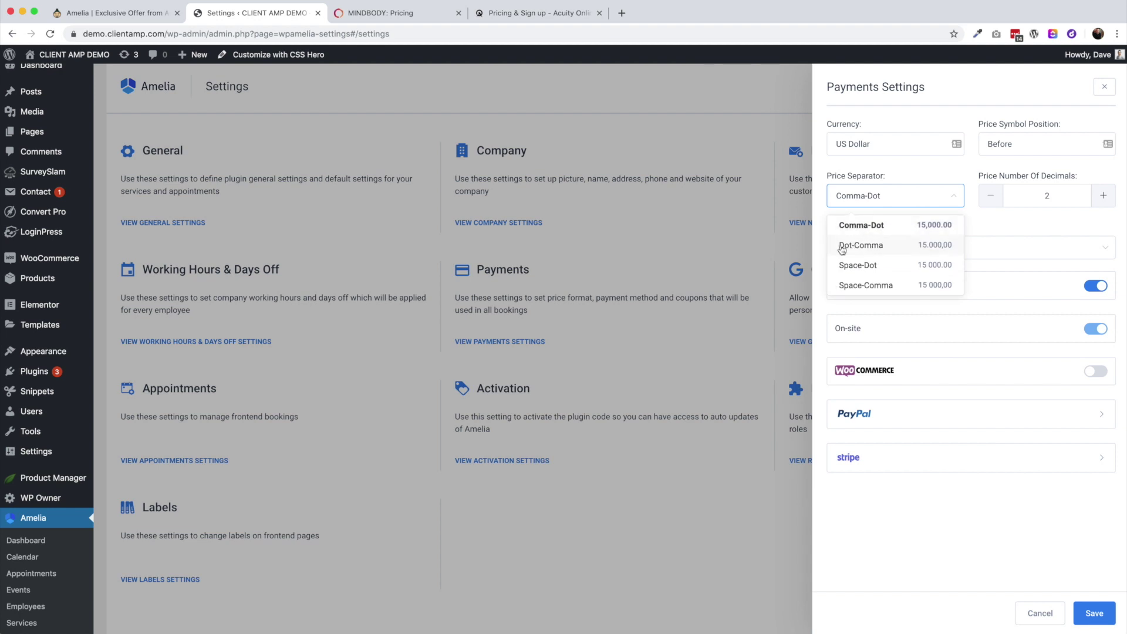
pyautogui.click(1004, 231)
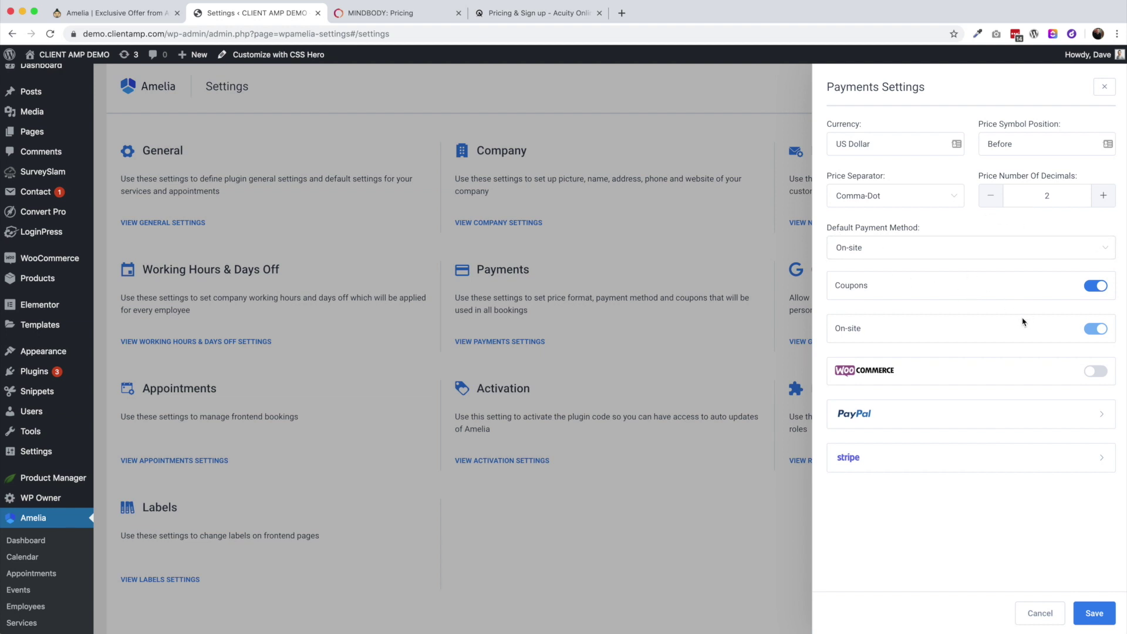
pyautogui.click(843, 251)
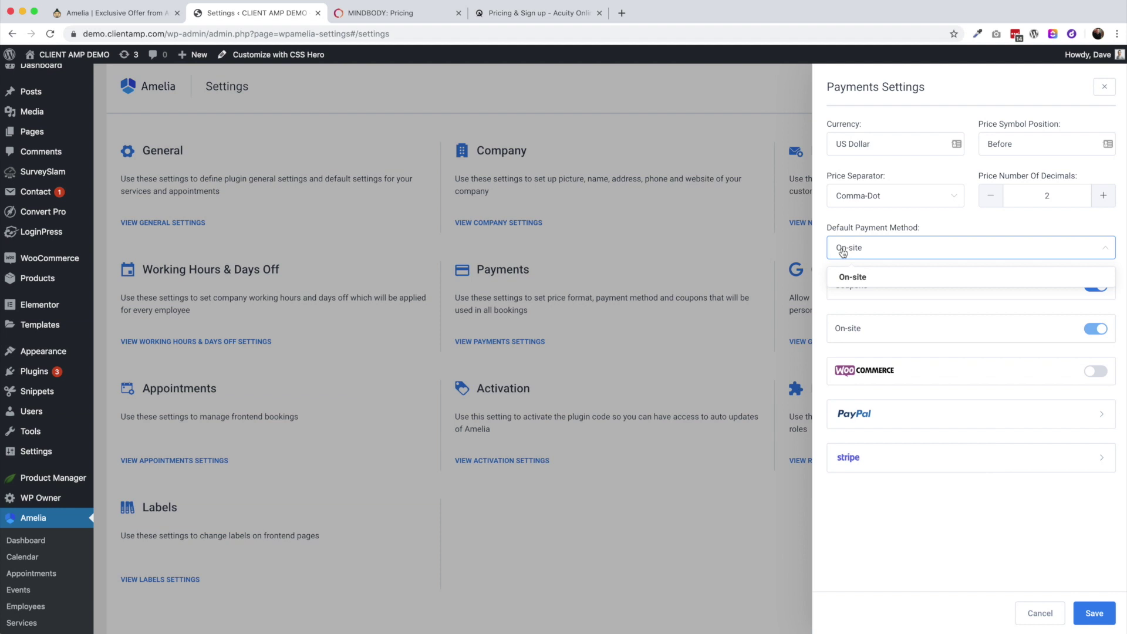
pyautogui.click(935, 229)
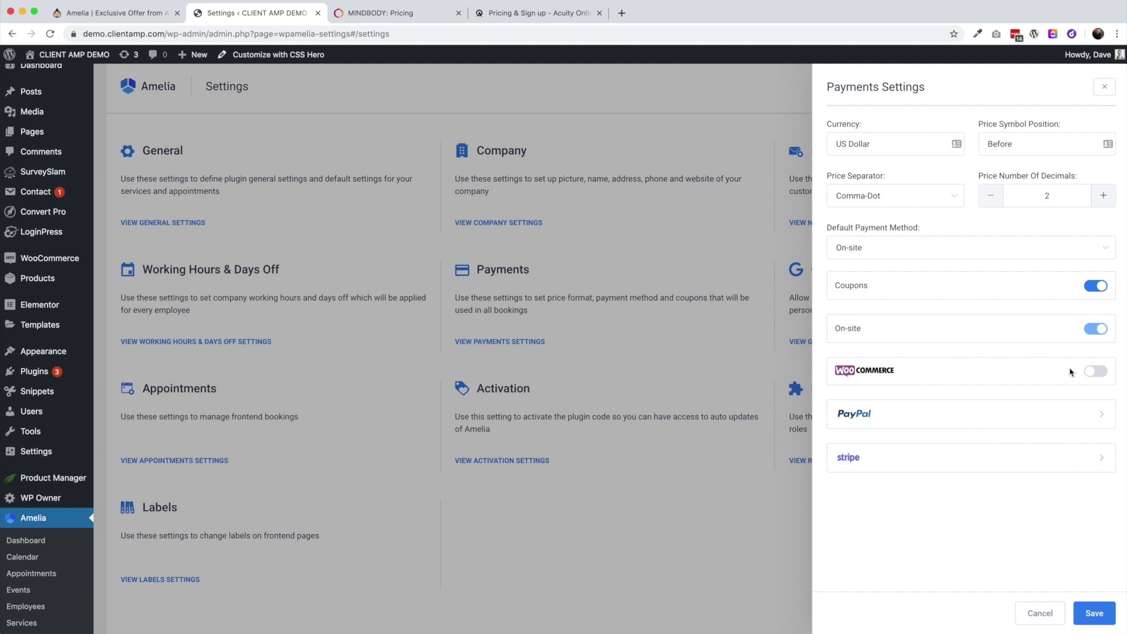
# Expand and switch on the PayPal and Stripe payment services to see their fields
pyautogui.click(1067, 417)
pyautogui.click(1094, 444)
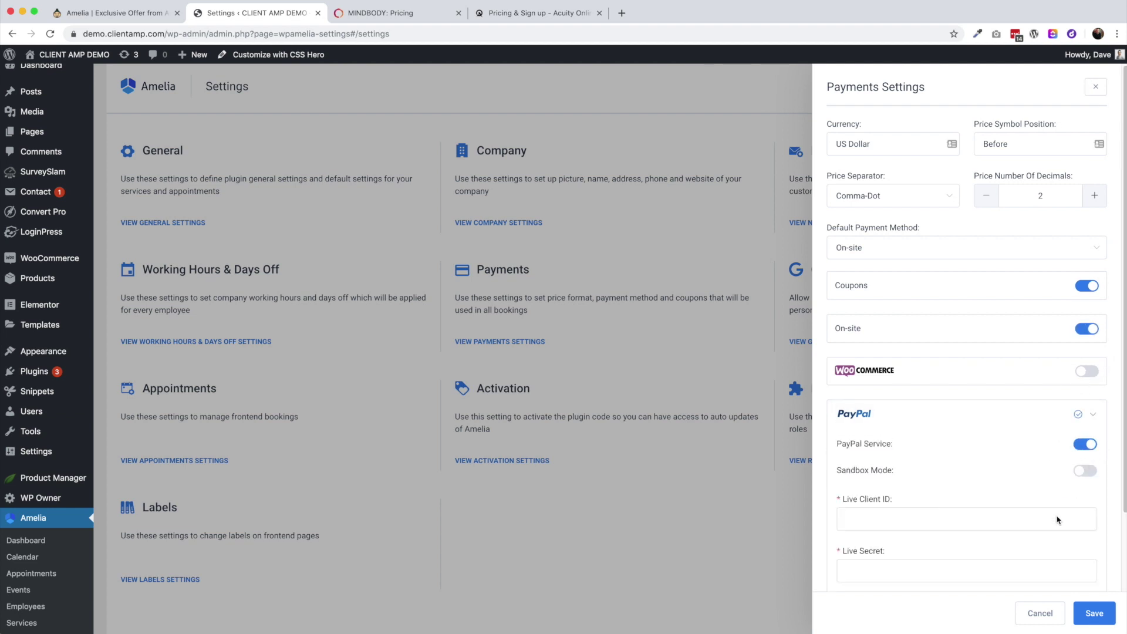
pyautogui.scroll(-2, 1024, 534)
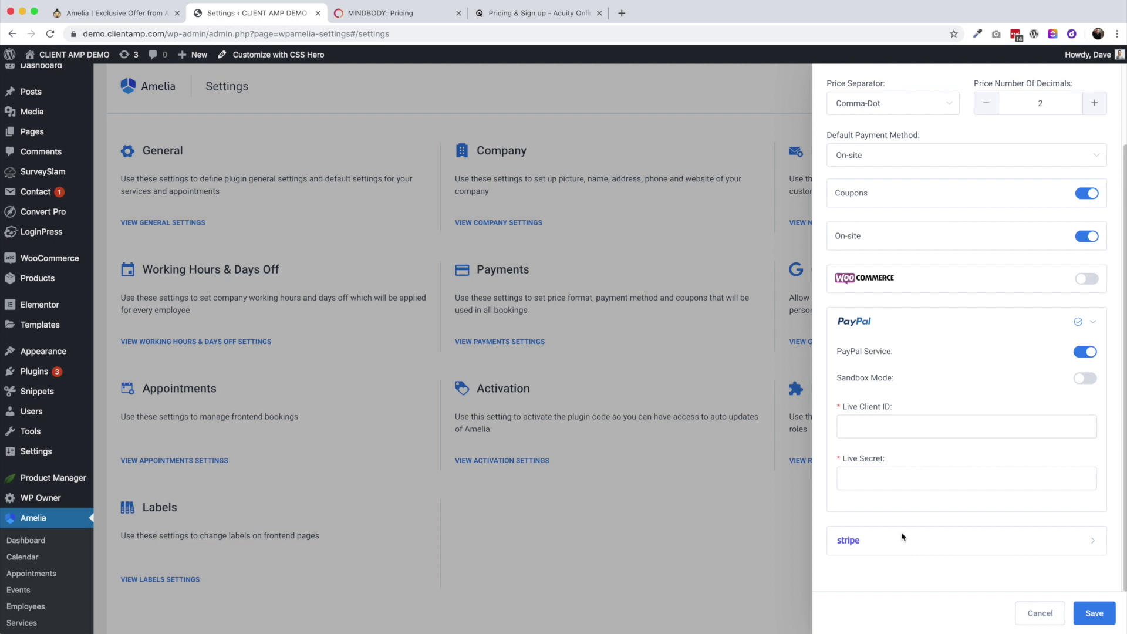
pyautogui.click(925, 541)
pyautogui.scroll(-1, 1047, 546)
pyautogui.click(1085, 525)
pyautogui.scroll(-2, 998, 545)
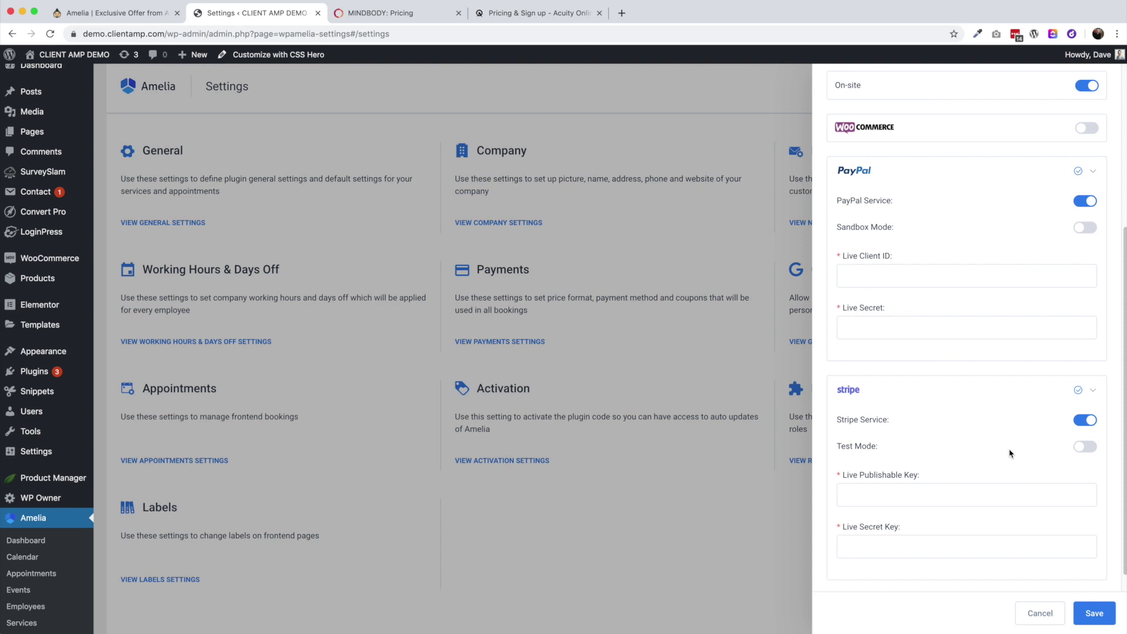
# Try WooCommerce payments, turn them off, re-enable PayPal, and close without saving
pyautogui.click(1087, 128)
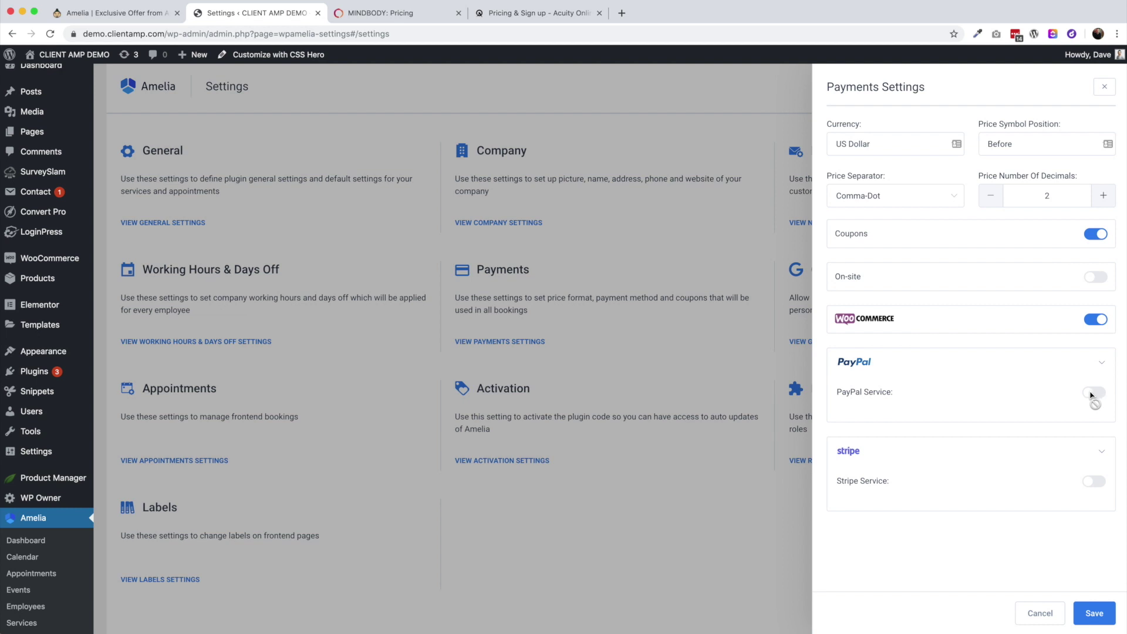
pyautogui.click(1097, 320)
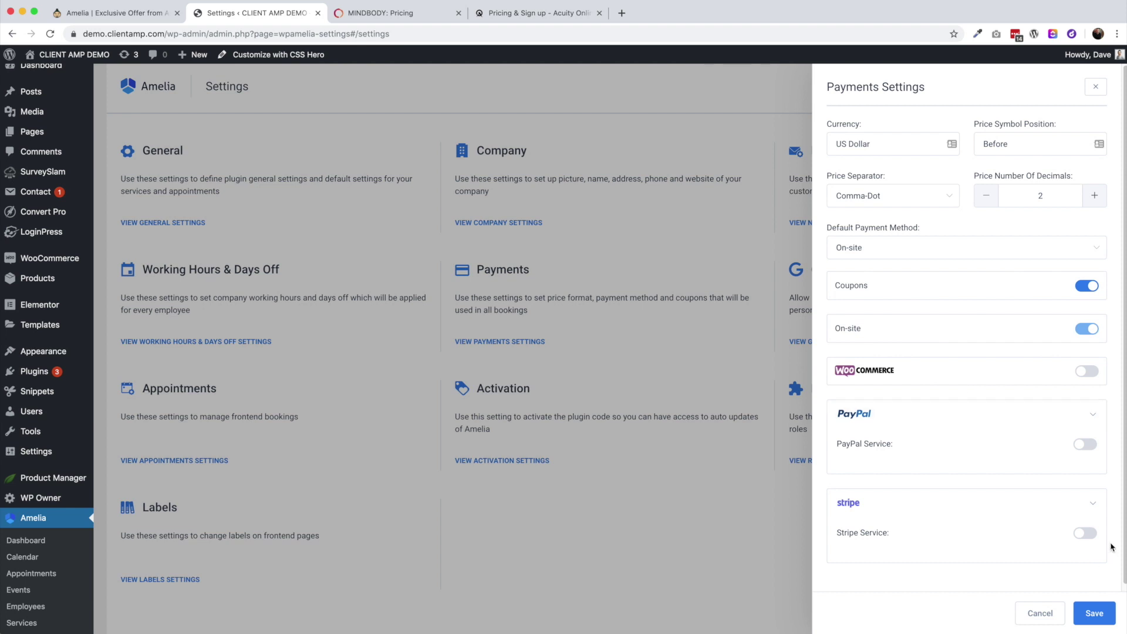
pyautogui.click(1086, 445)
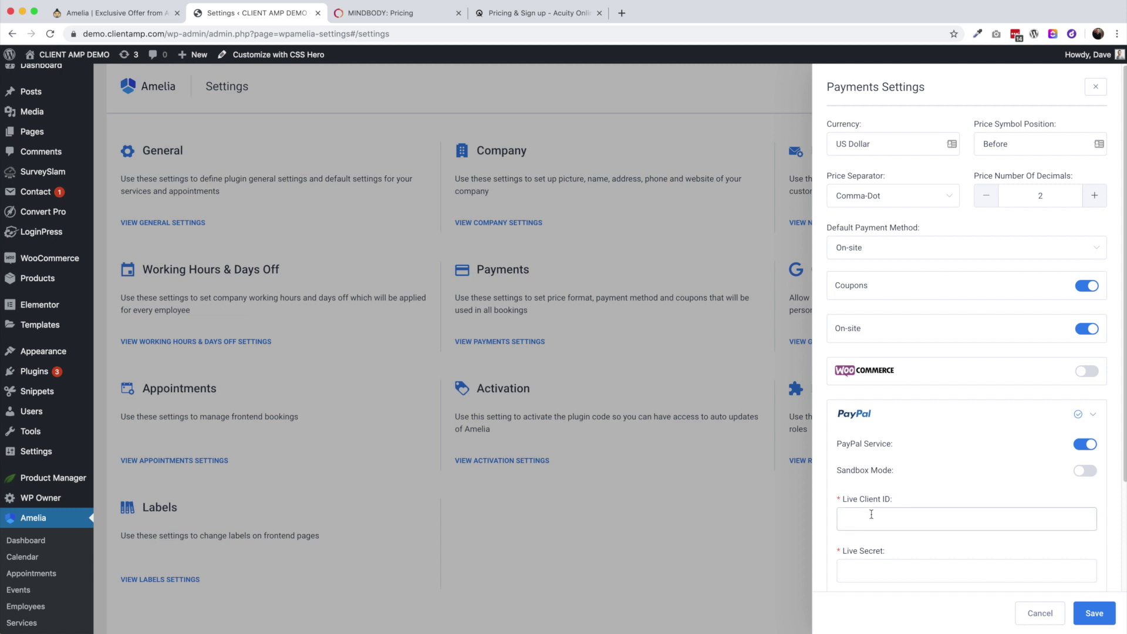
pyautogui.scroll(-1, 904, 537)
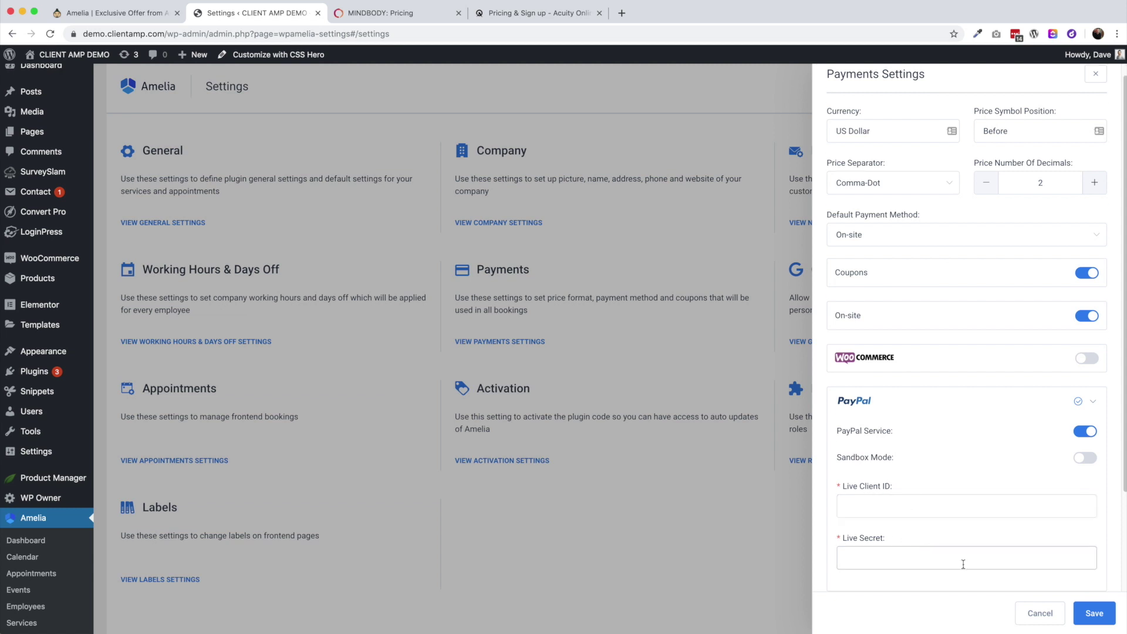
pyautogui.click(1040, 613)
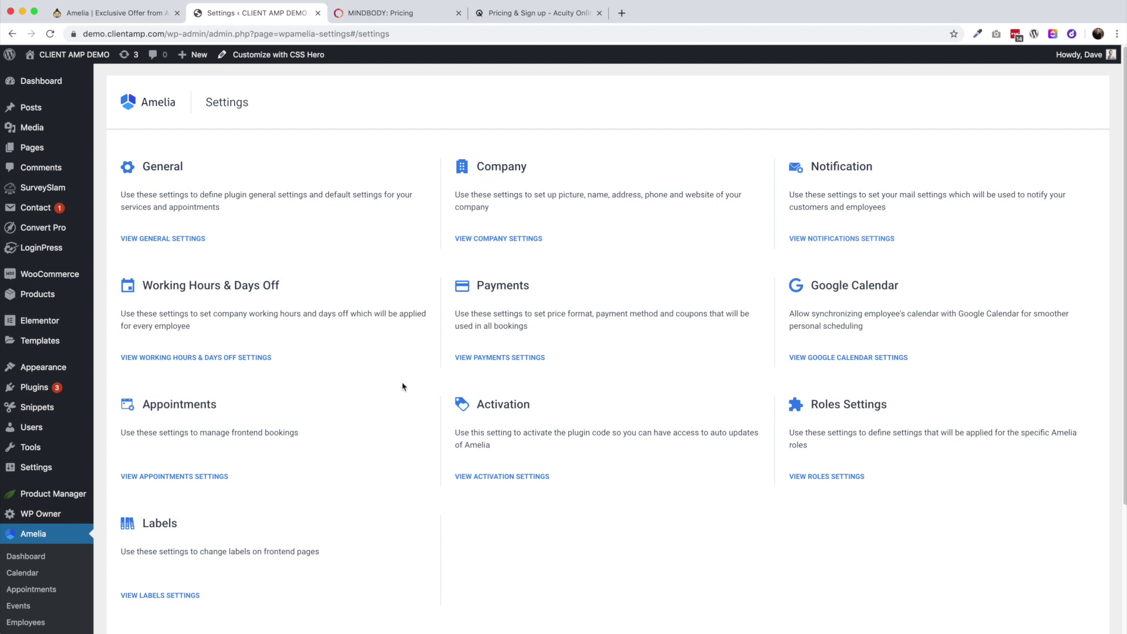
pyautogui.scroll(-3, 59, 581)
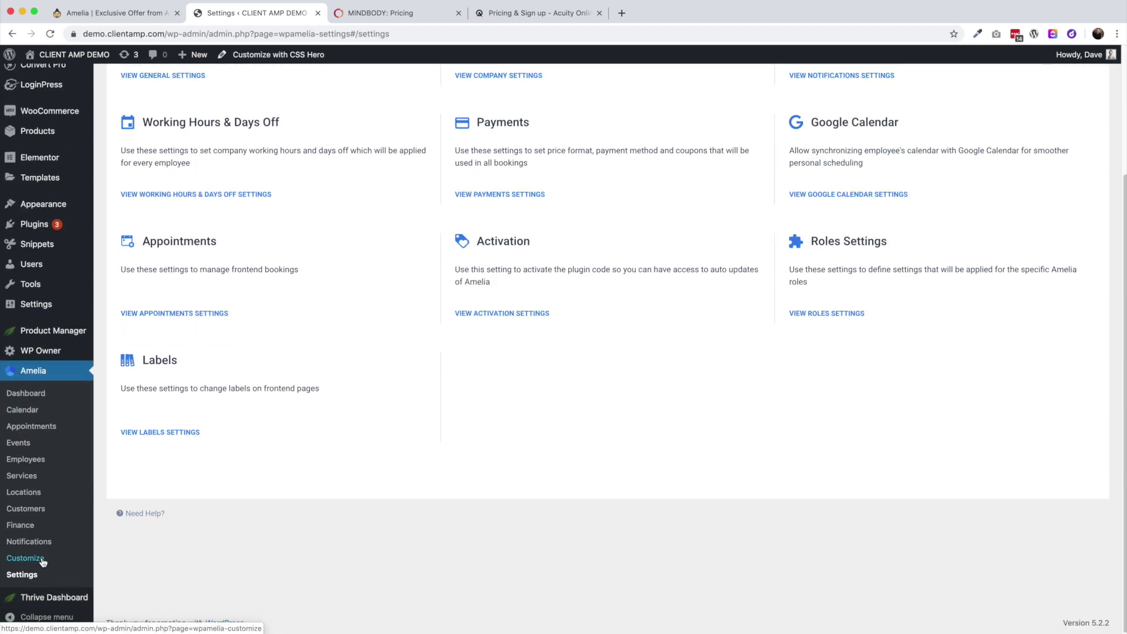
# Browse the Email Notifications templates and send a test approval email
pyautogui.click(29, 543)
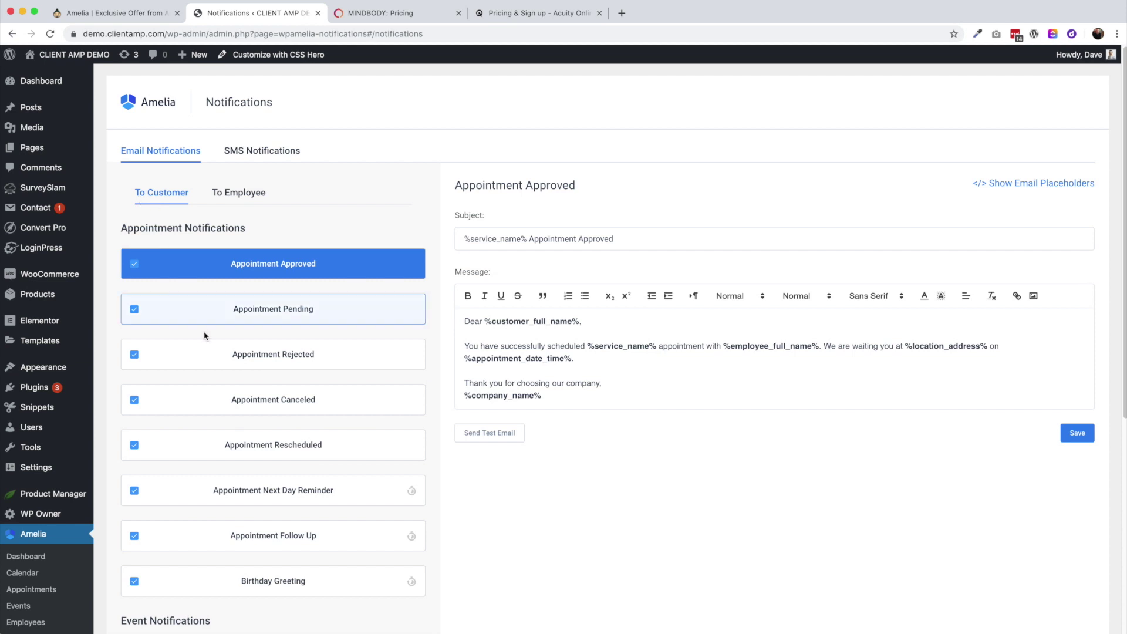
pyautogui.scroll(-1, 211, 325)
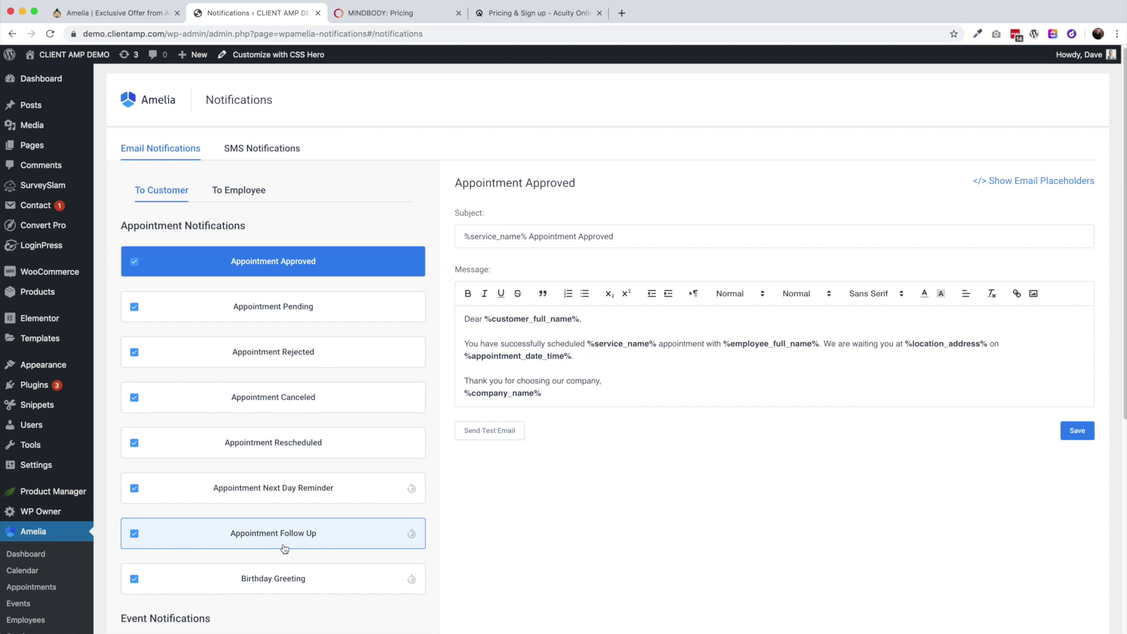
pyautogui.scroll(-1, 327, 554)
pyautogui.scroll(-2, 316, 584)
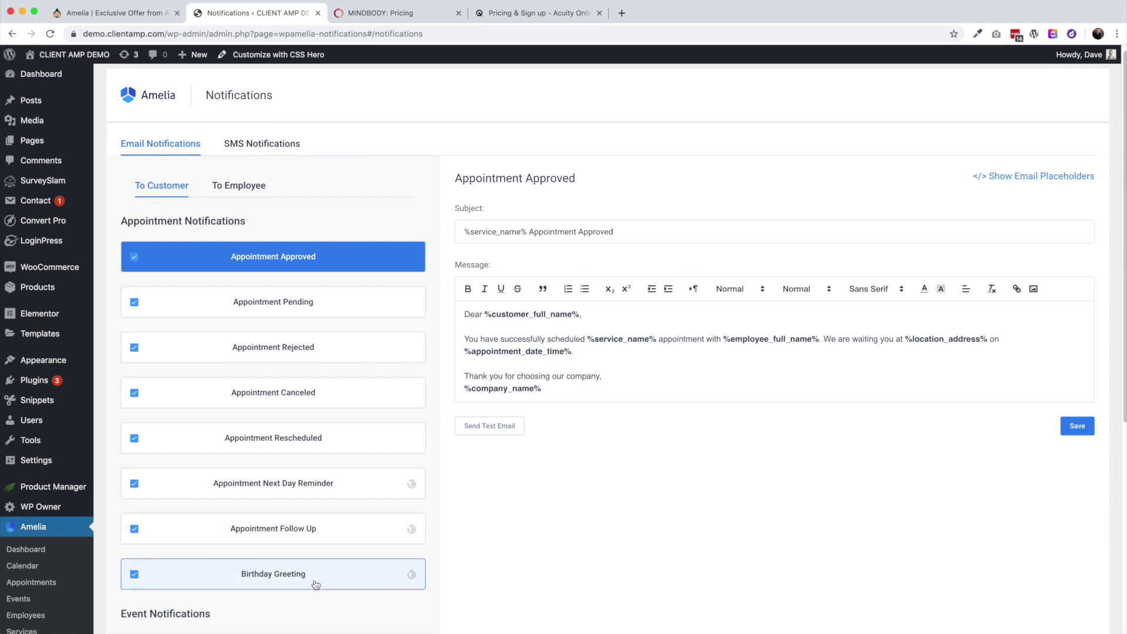
pyautogui.scroll(-3, 312, 536)
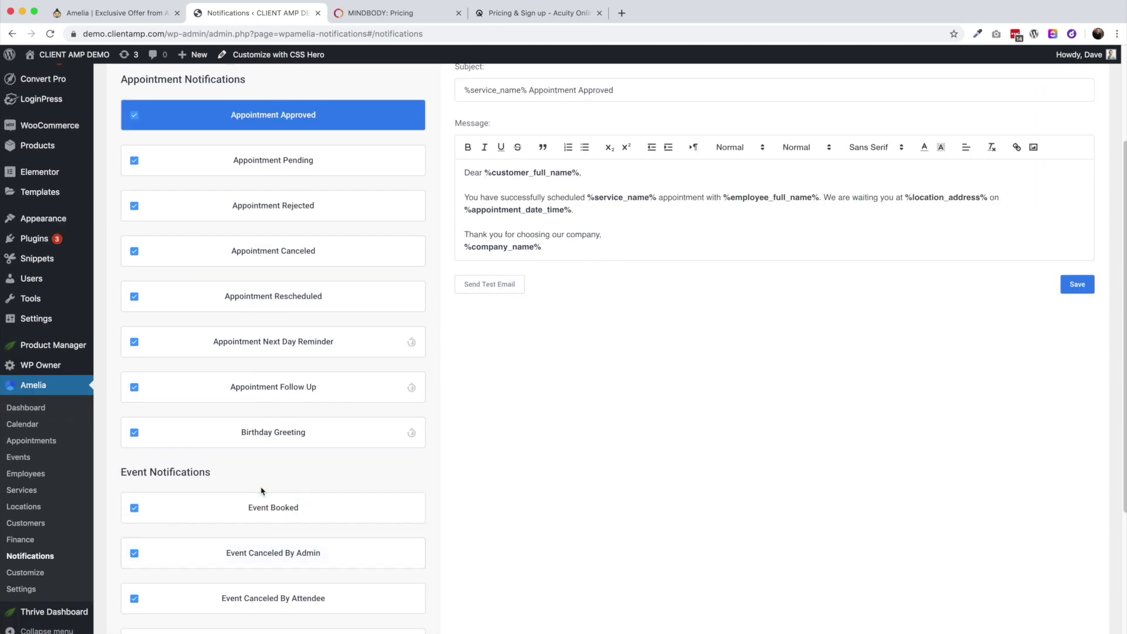
pyautogui.scroll(-5, 265, 505)
pyautogui.scroll(-1, 249, 412)
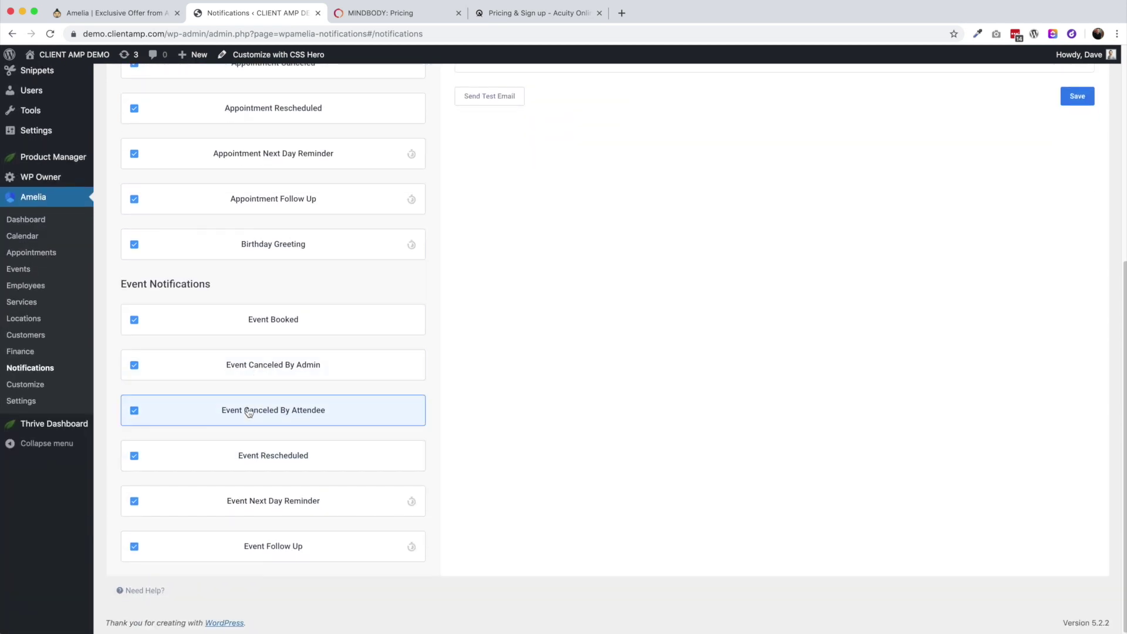
pyautogui.scroll(10, 247, 425)
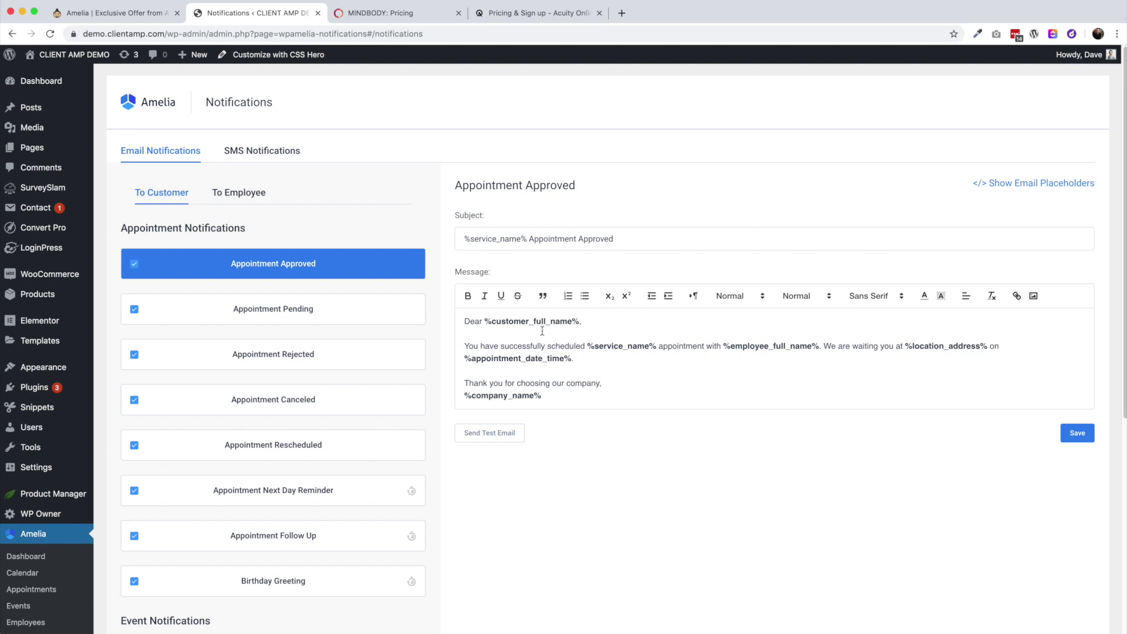
pyautogui.moveTo(484, 322); pyautogui.dragTo(595, 319)
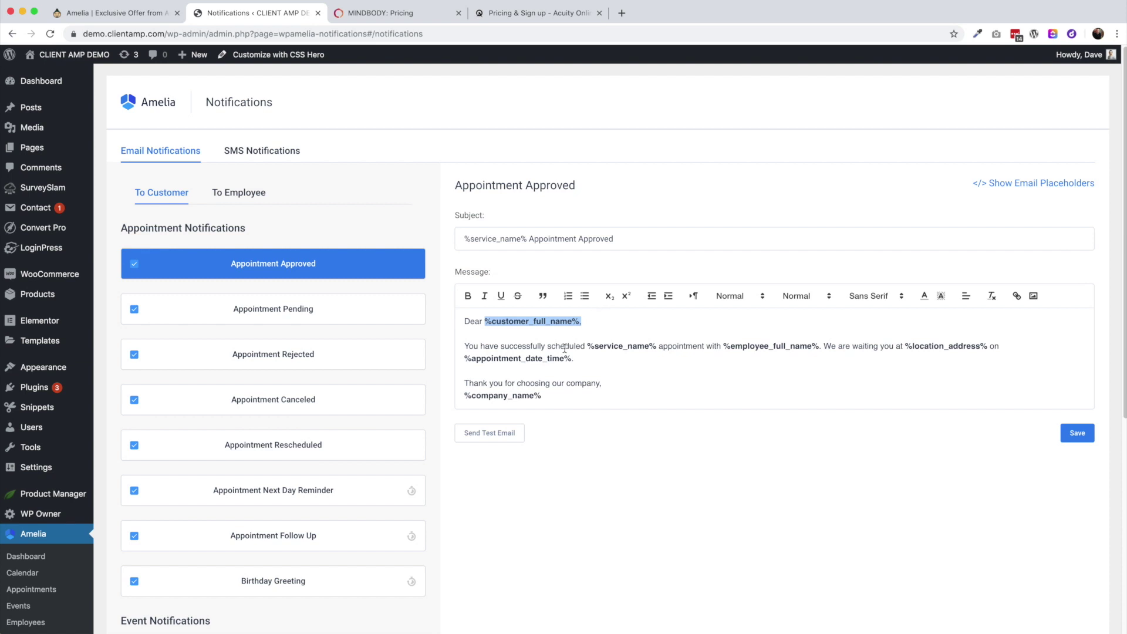
pyautogui.scroll(-1, 565, 348)
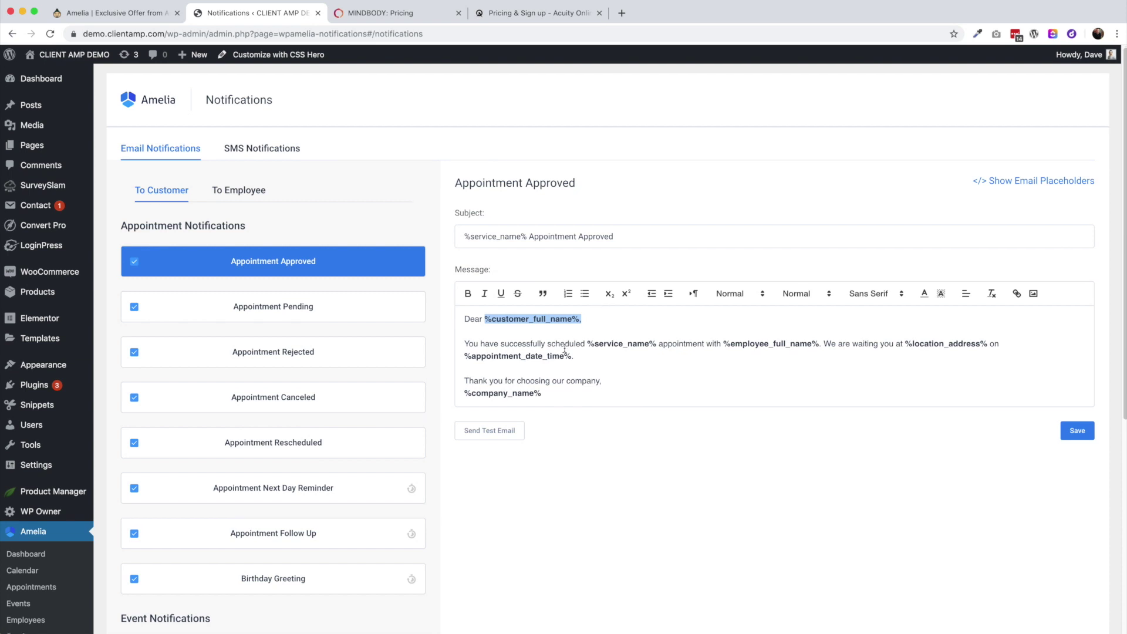
pyautogui.click(500, 431)
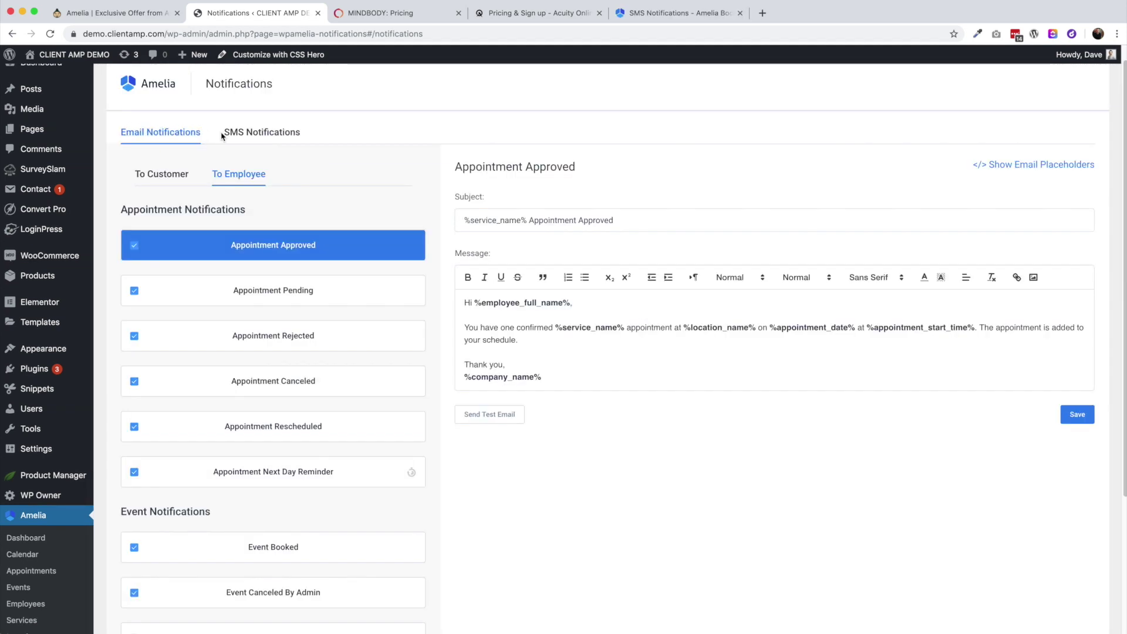
# On SMS Notifications, sign in to Amelia SMS with the account email and password
pyautogui.click(256, 137)
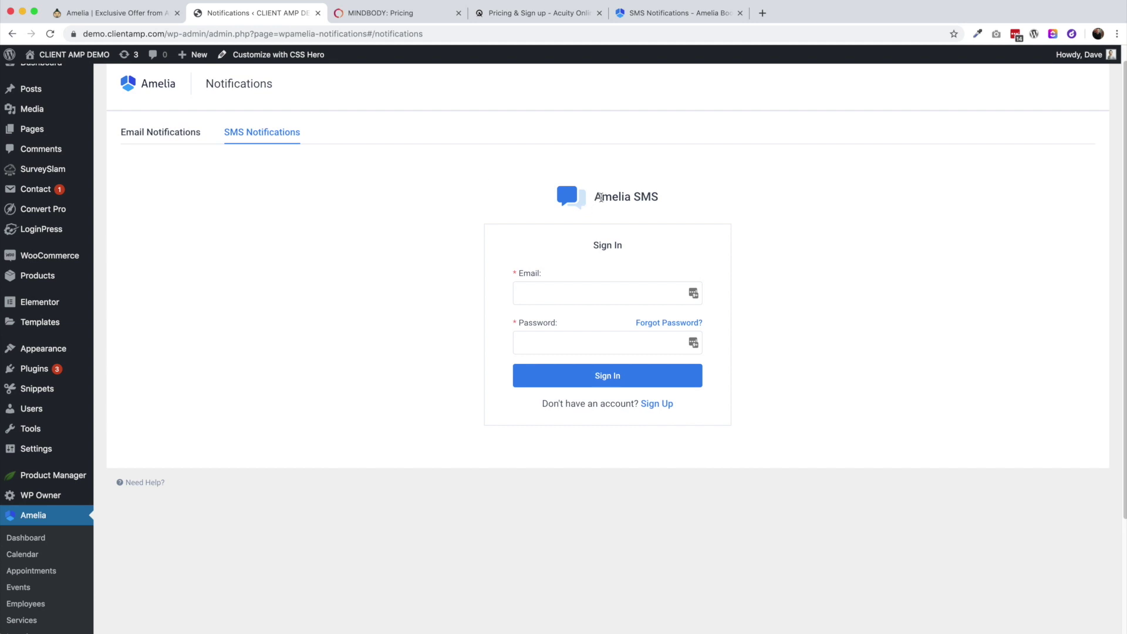
pyautogui.click(548, 289)
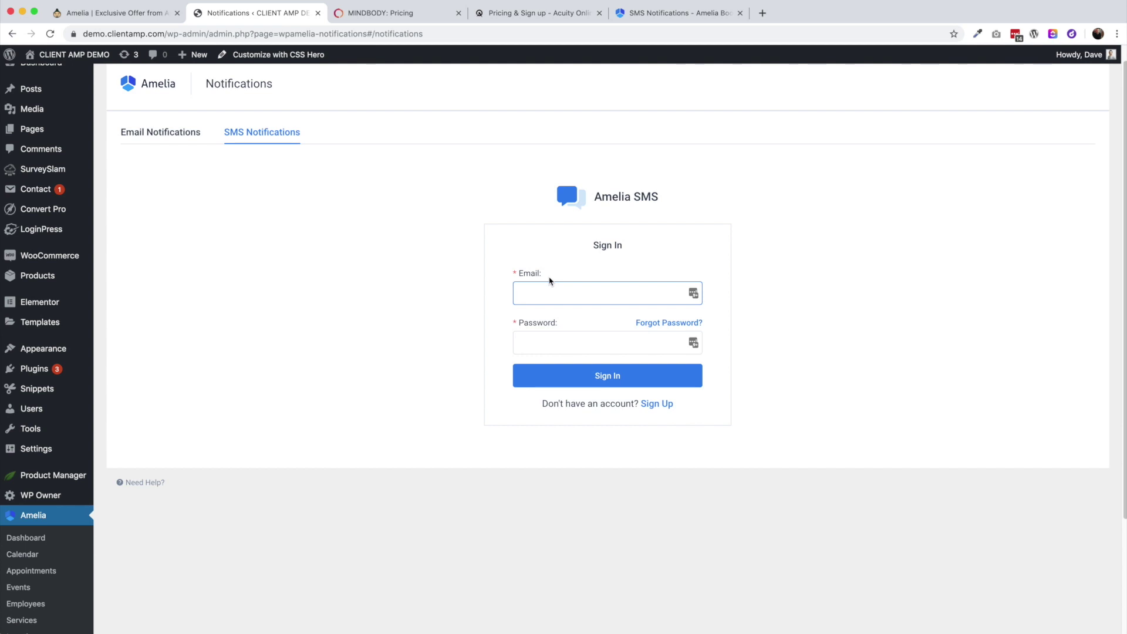
pyautogui.click(655, 407)
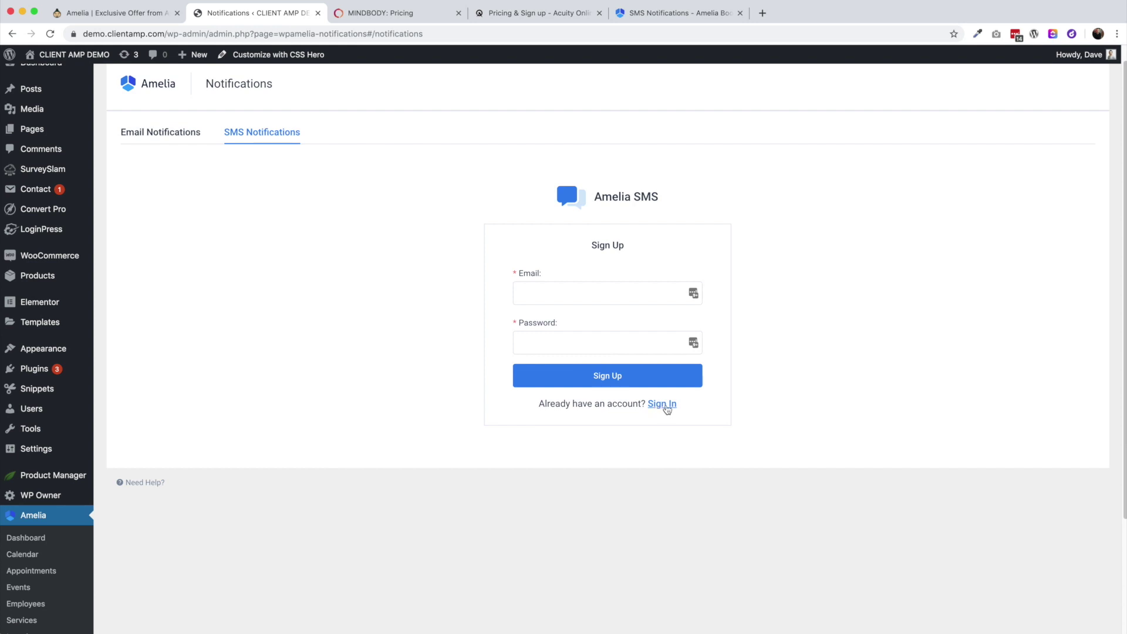
pyautogui.moveTo(589, 249); pyautogui.dragTo(650, 253)
pyautogui.click(560, 294)
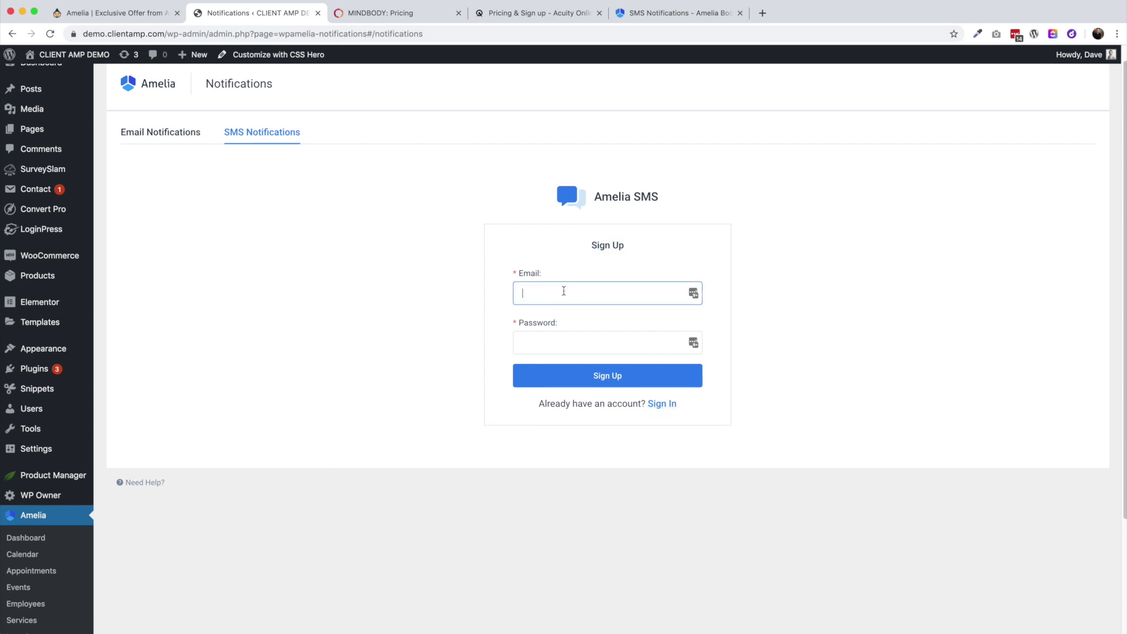
pyautogui.click(663, 404)
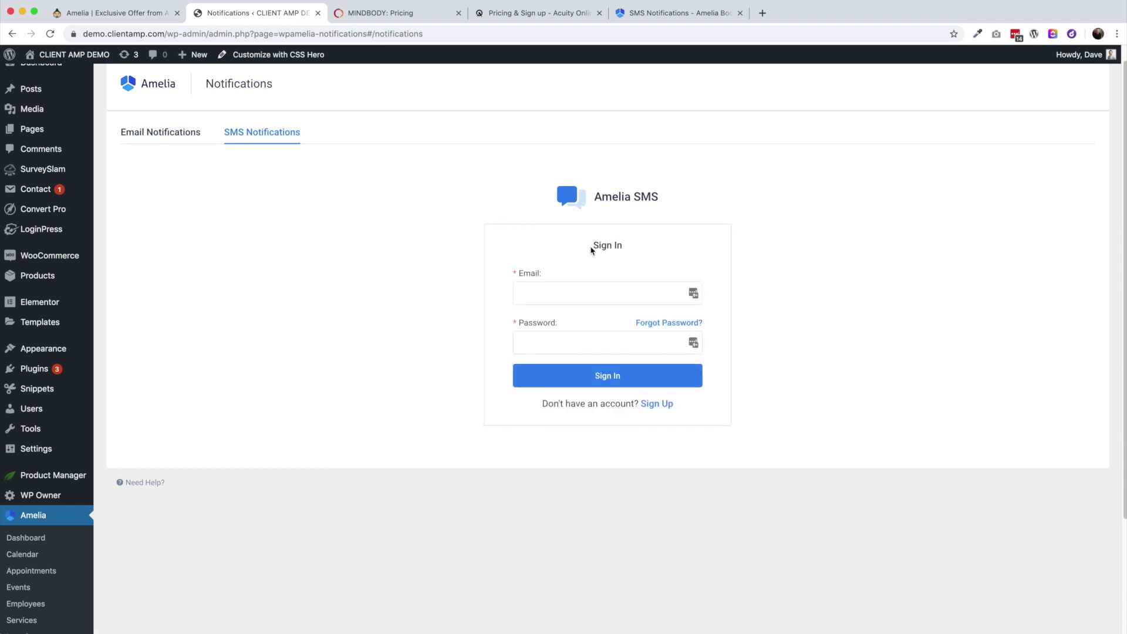
pyautogui.click(657, 405)
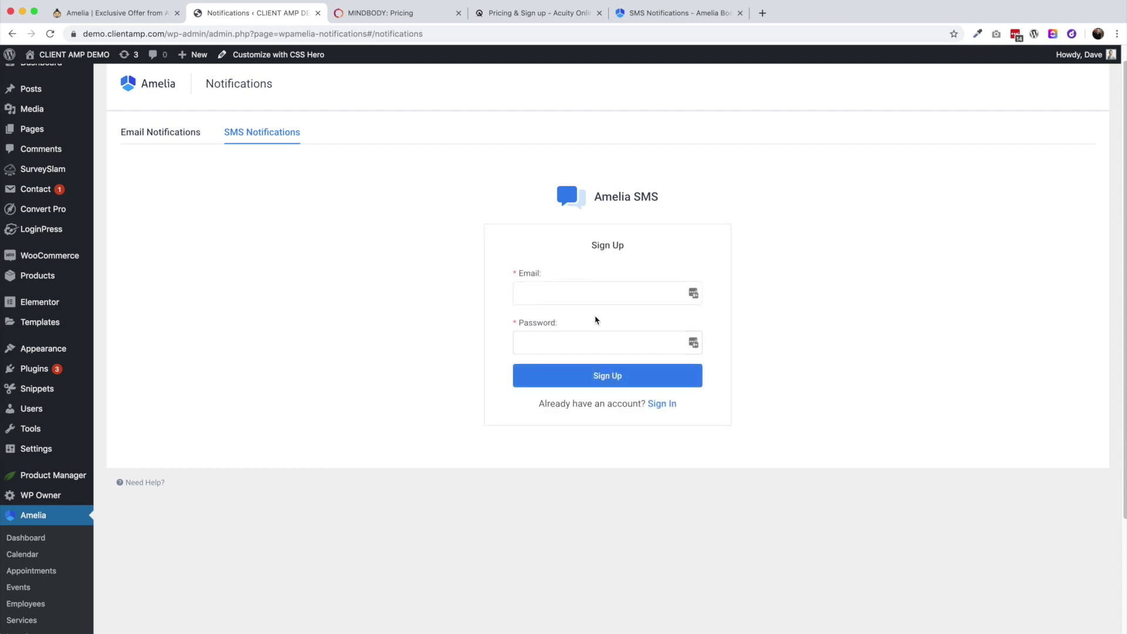
pyautogui.click(591, 294)
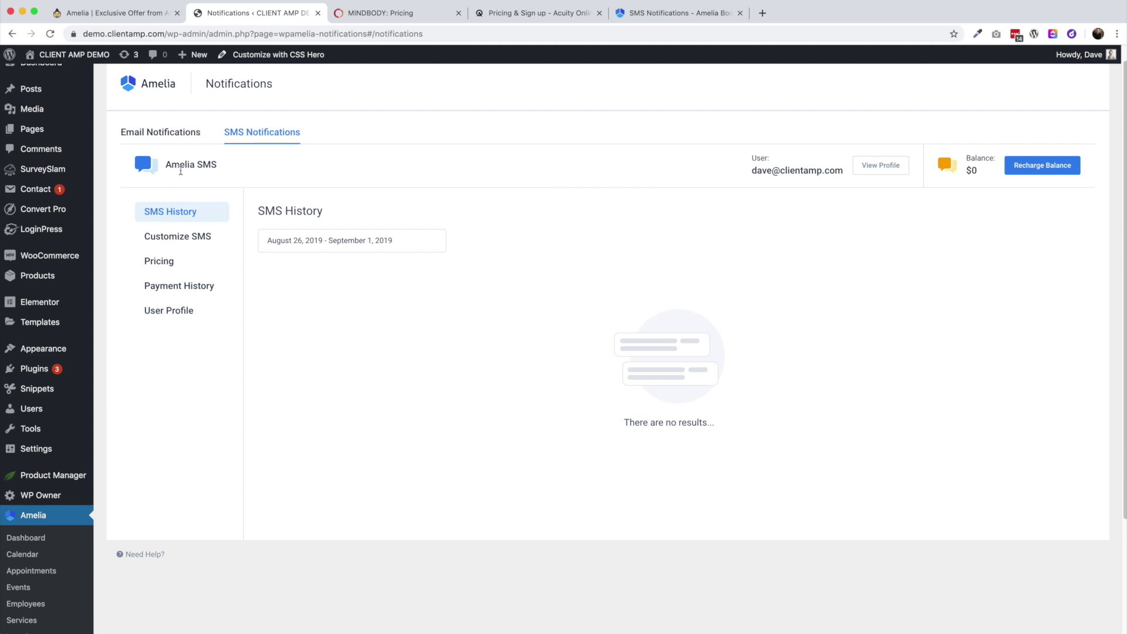
# Review the US per-carrier SMS prices such as AT&T, then bring up Recharge Balance
pyautogui.click(166, 261)
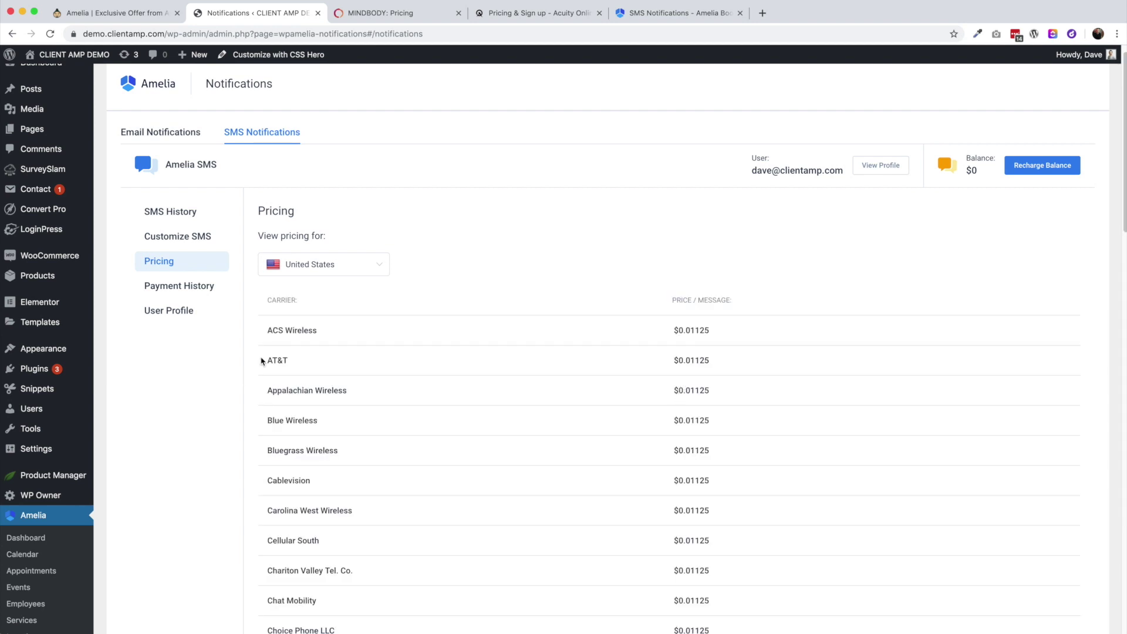
pyautogui.moveTo(264, 361); pyautogui.dragTo(731, 372)
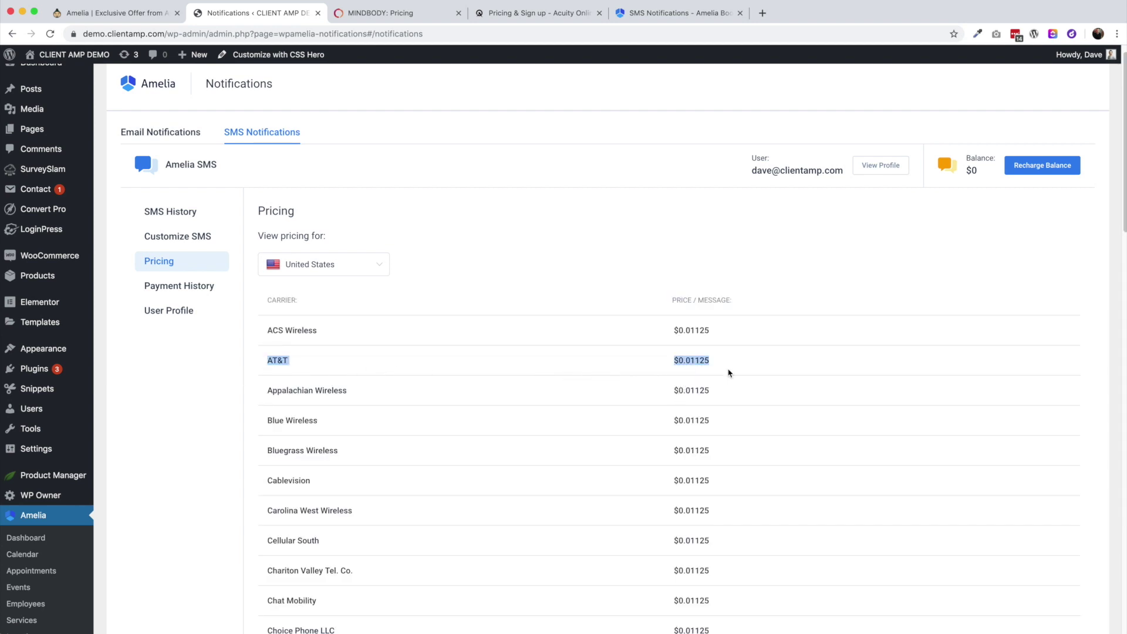
pyautogui.click(692, 371)
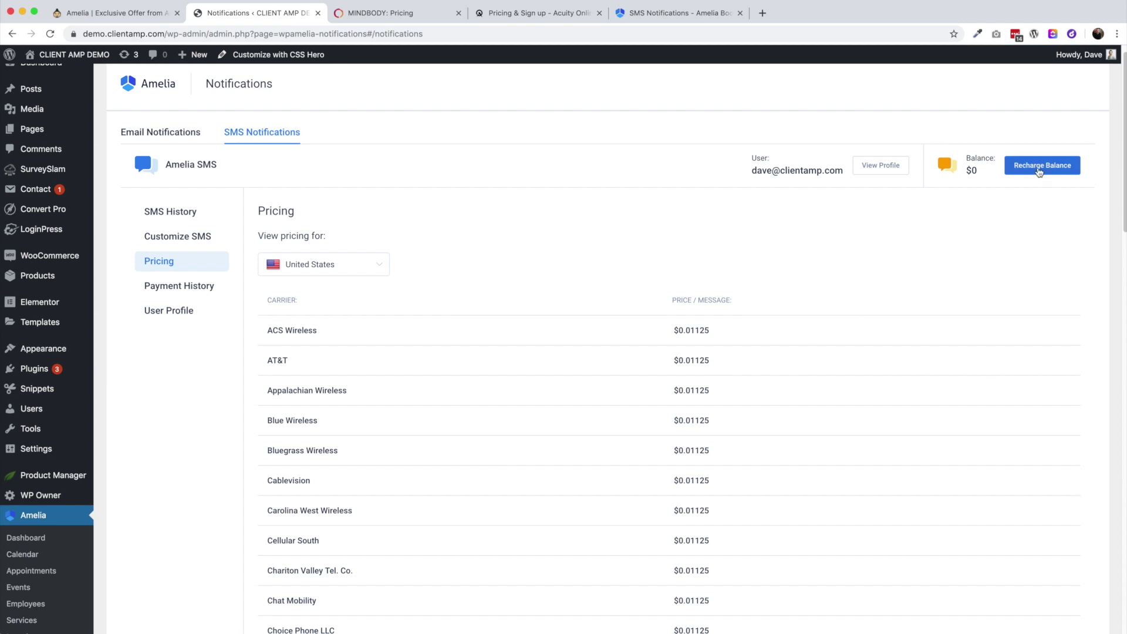
pyautogui.click(1040, 171)
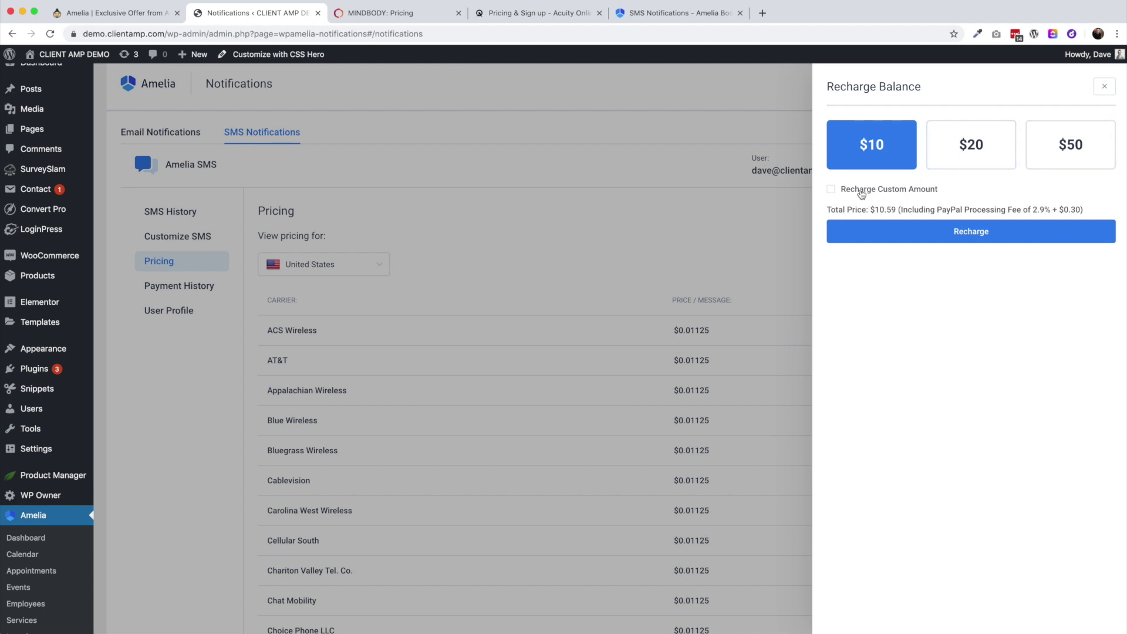
pyautogui.click(871, 193)
# Adjust the custom recharge amount to 12, pick $20, then close without recharging
pyautogui.click(1104, 216)
pyautogui.click(1104, 216)
pyautogui.click(1104, 216)
pyautogui.click(833, 220)
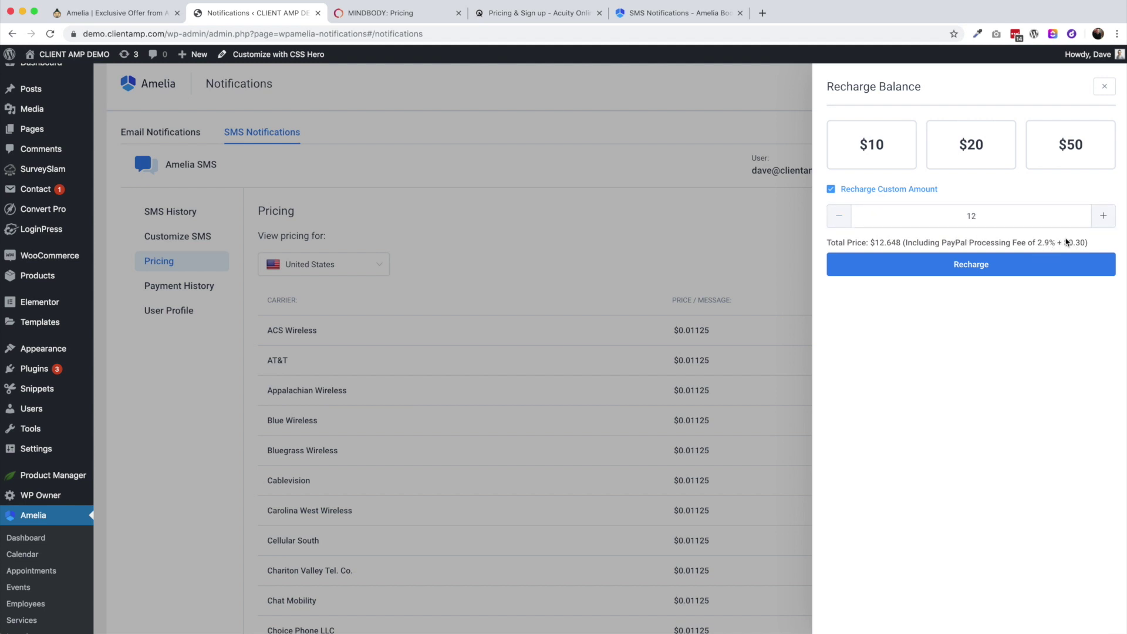
pyautogui.click(970, 147)
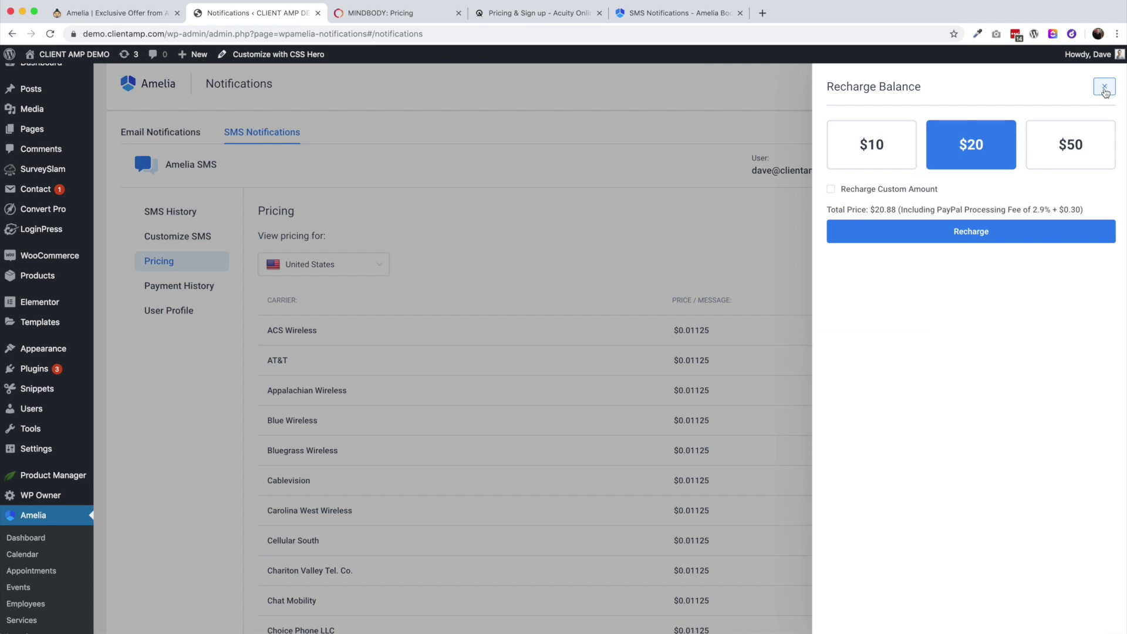
pyautogui.click(1104, 87)
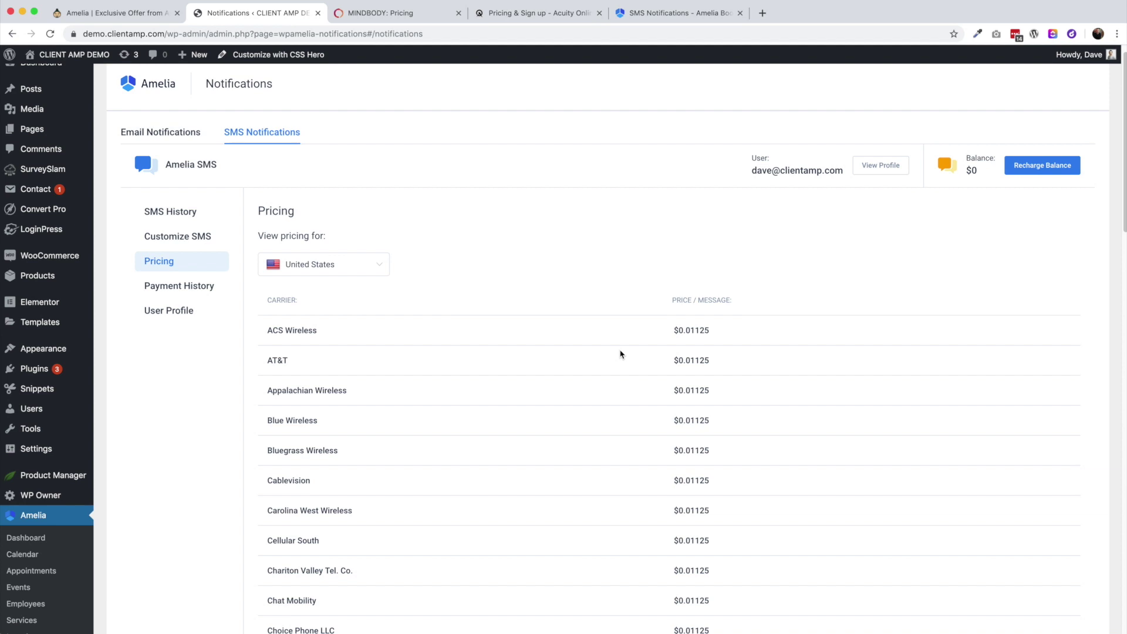
# Review the SMS payment history, user profile and the empty sent-message history
pyautogui.scroll(-1, 405, 233)
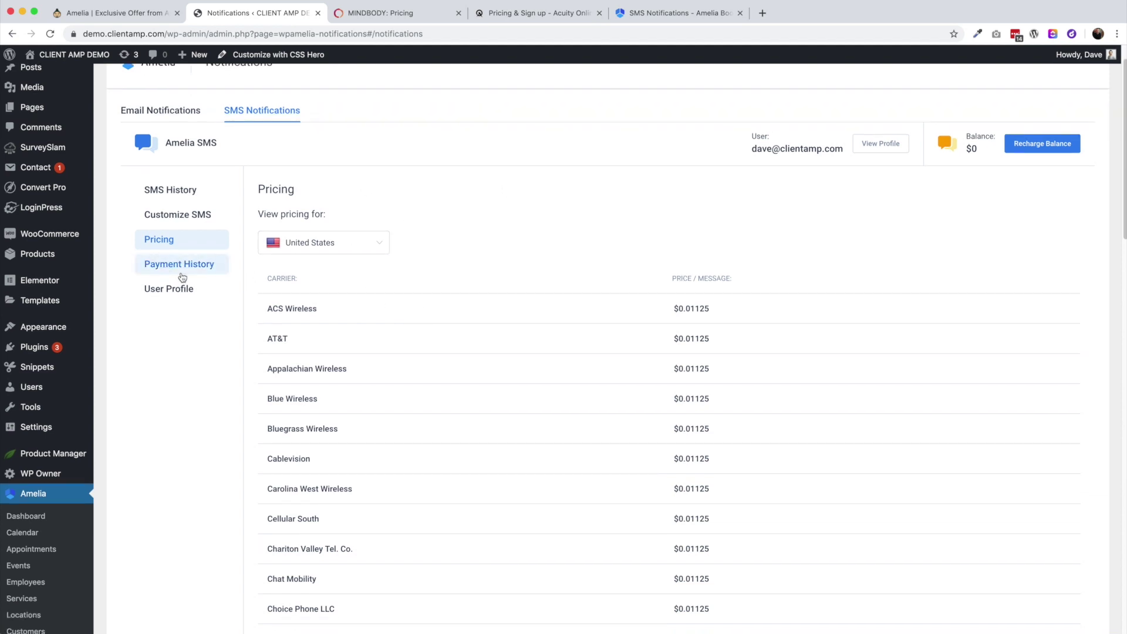
pyautogui.click(180, 272)
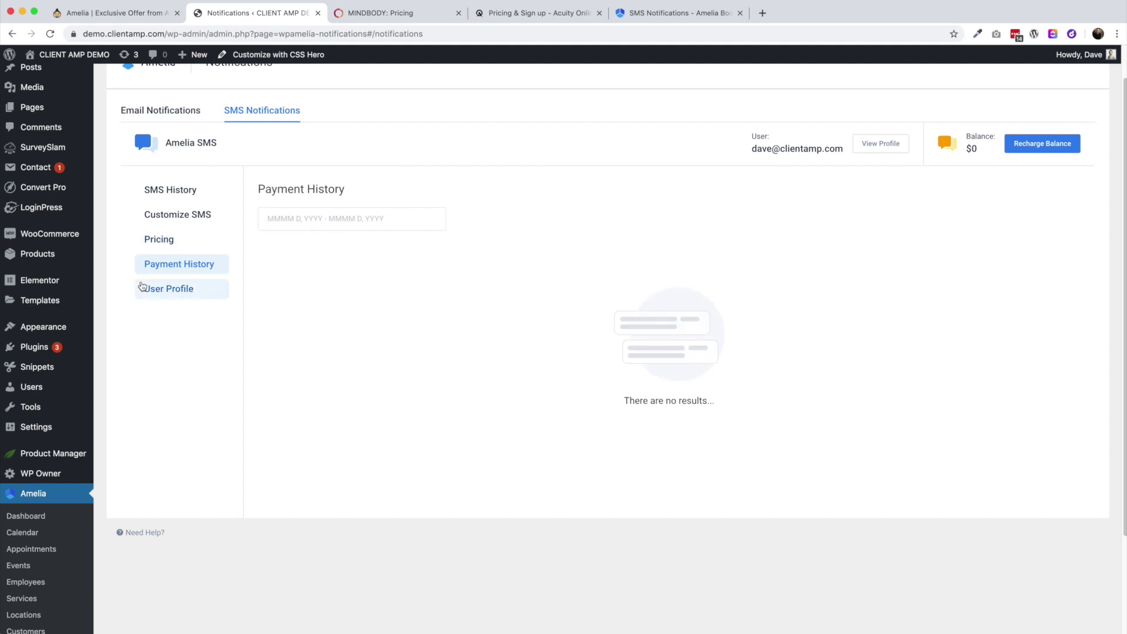
pyautogui.click(173, 290)
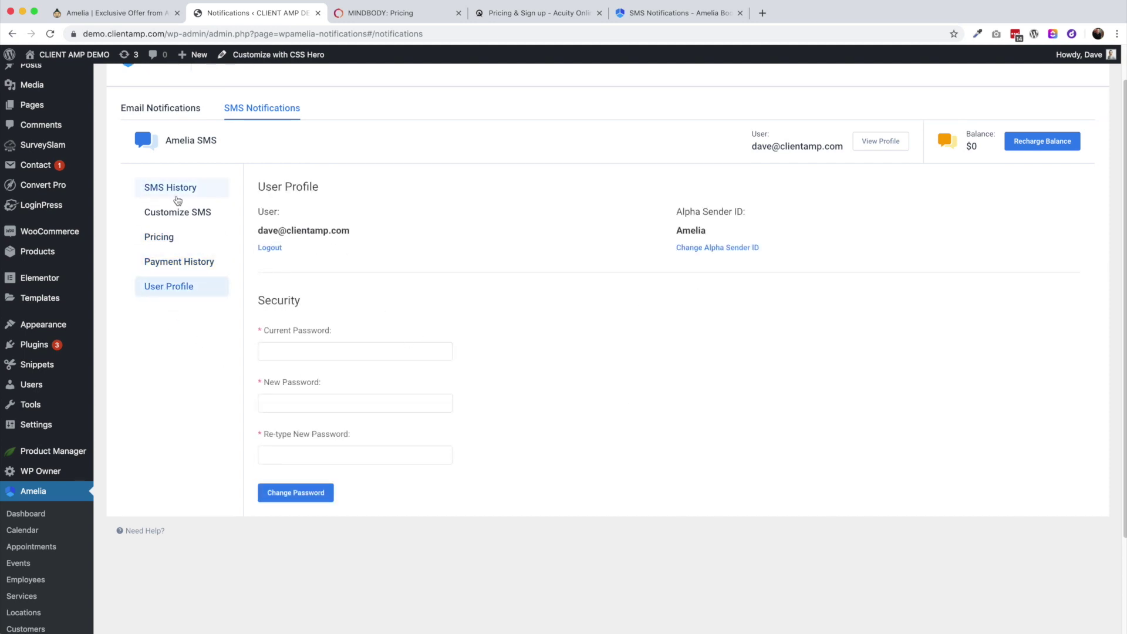
pyautogui.click(179, 193)
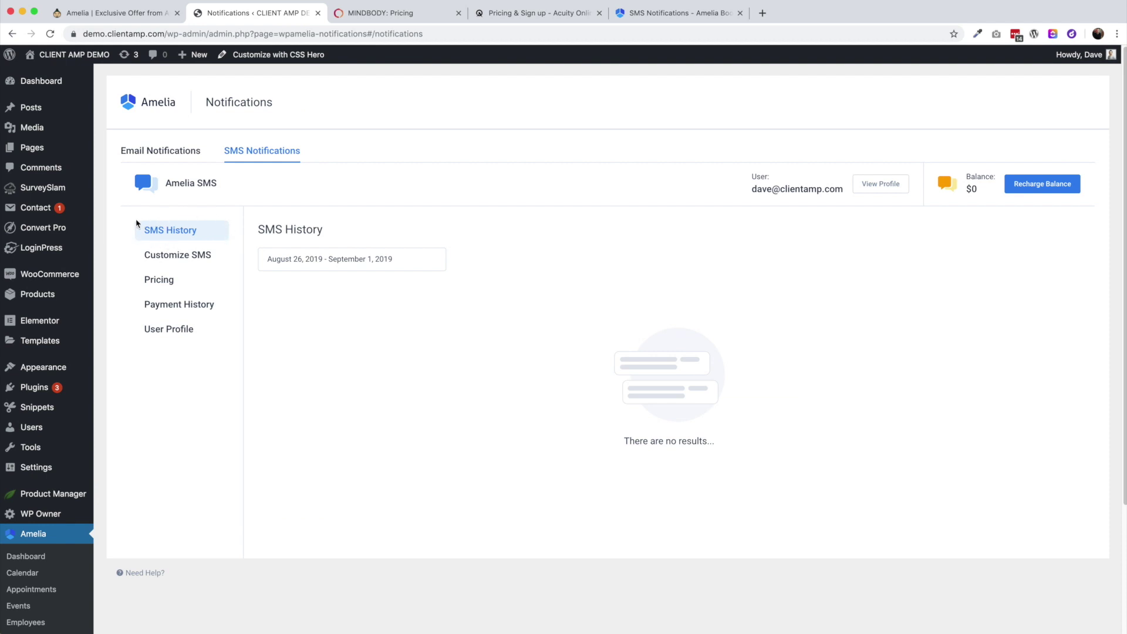
# Look through the To Customer SMS templates to Appointment Approved, then go back to Settings
pyautogui.click(156, 258)
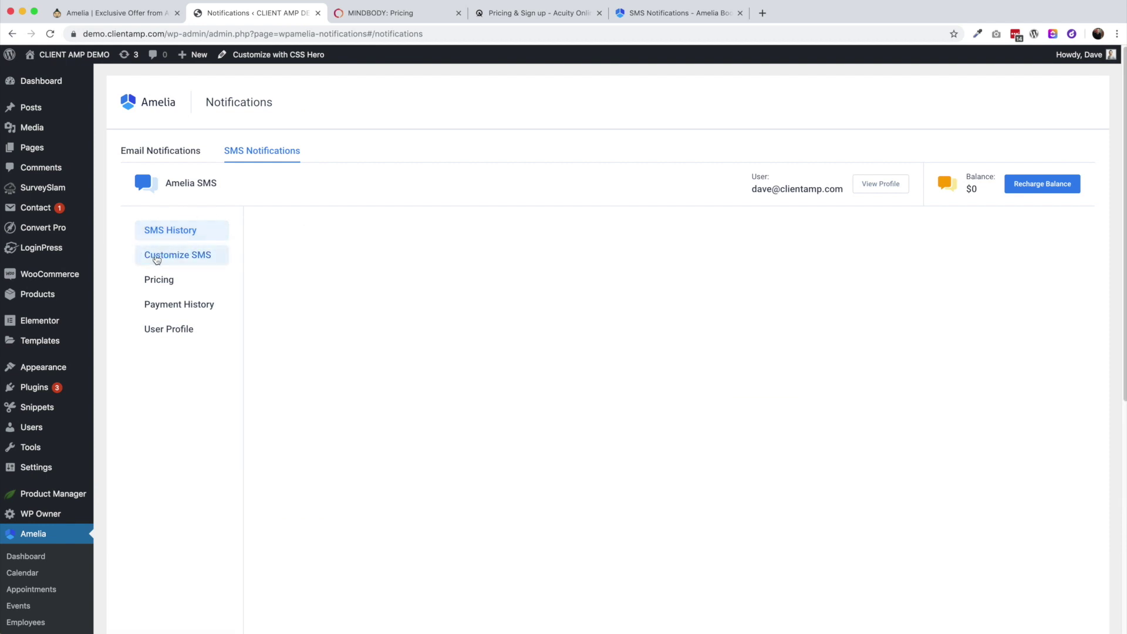
pyautogui.scroll(-5, 455, 350)
pyautogui.scroll(5, 456, 350)
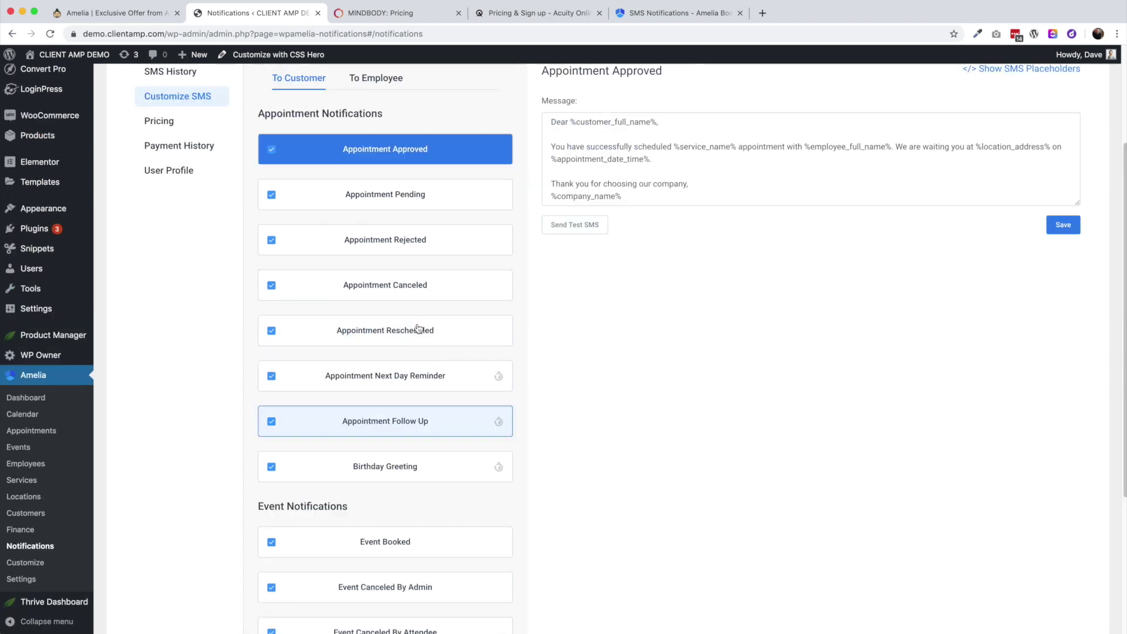
pyautogui.scroll(-2, 407, 365)
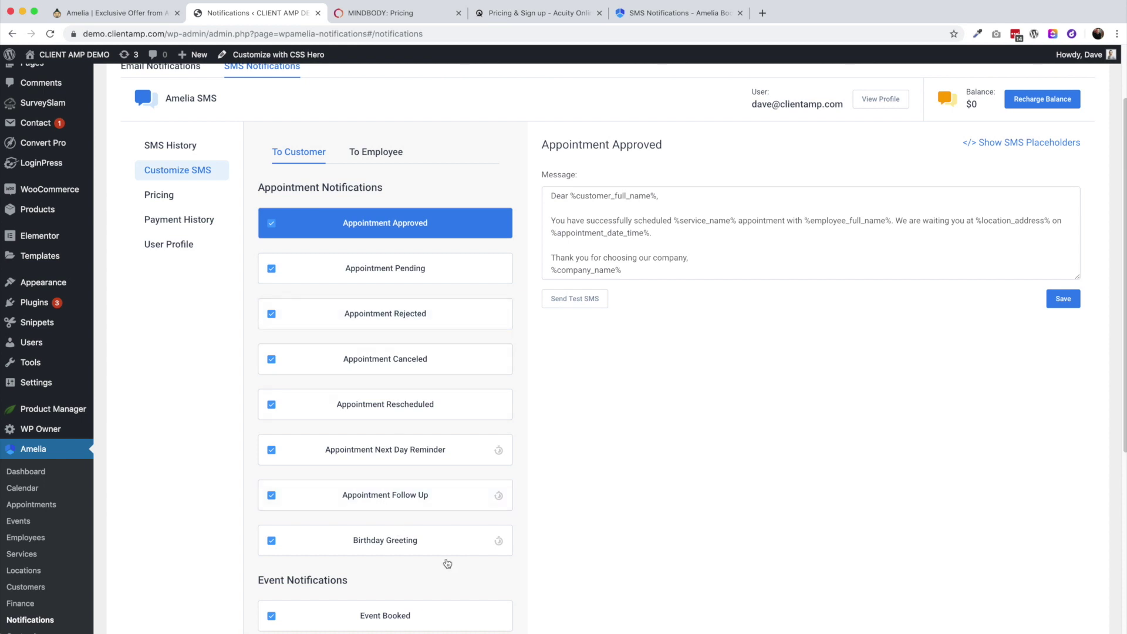
pyautogui.scroll(3, 641, 469)
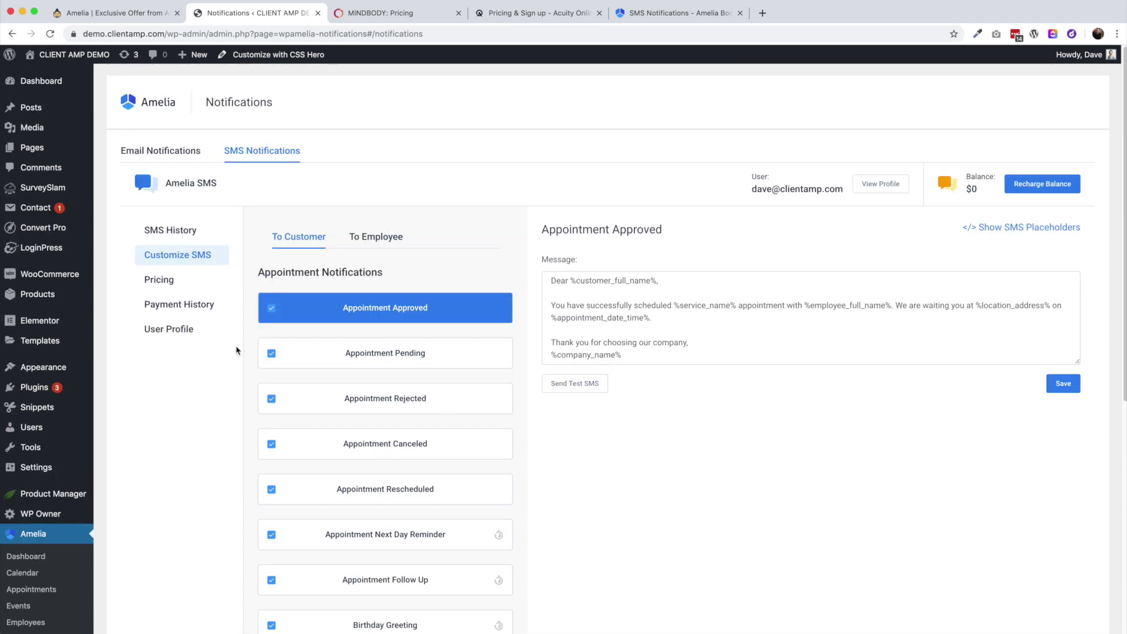
pyautogui.scroll(-3, 29, 596)
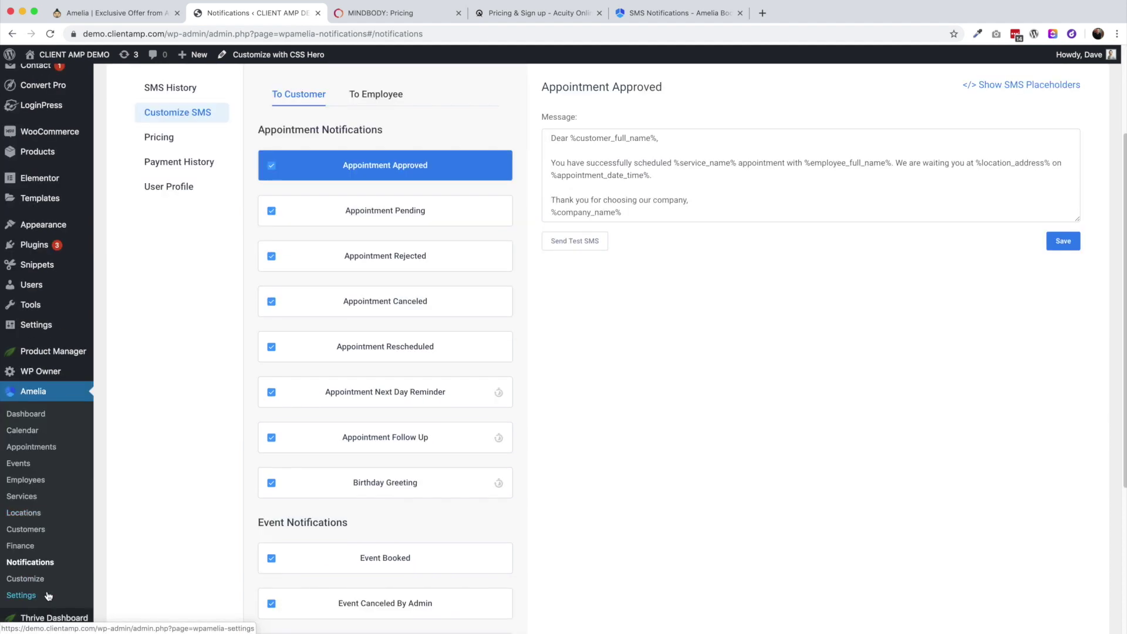
pyautogui.click(33, 594)
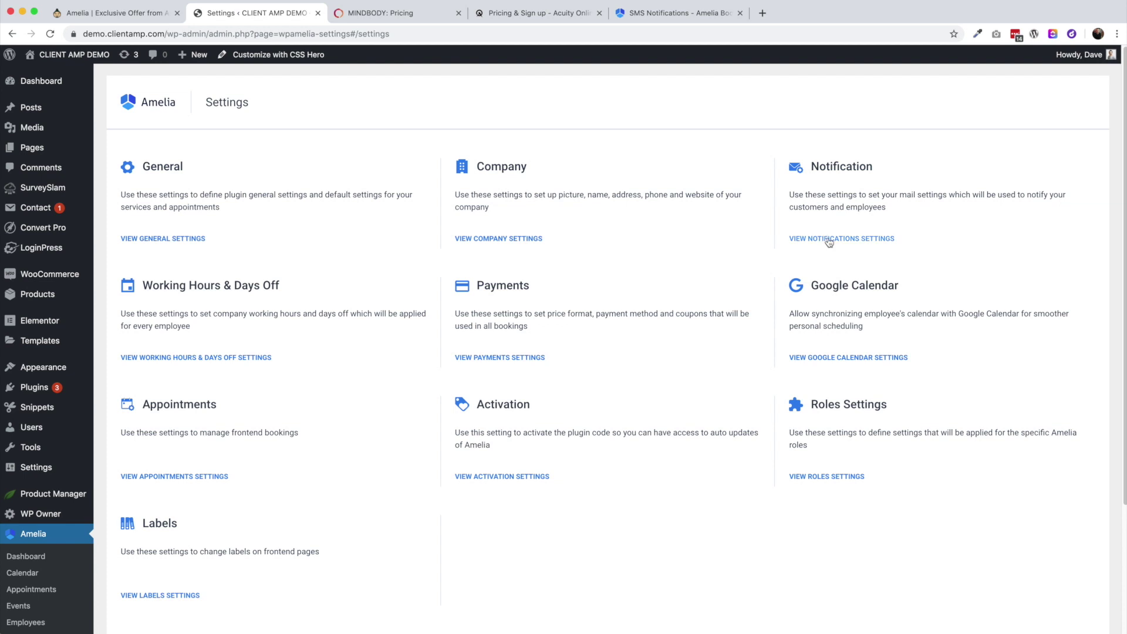
# In Notification Settings, switch the mail service to Mailgun, then SMTP, and close without saving
pyautogui.click(829, 239)
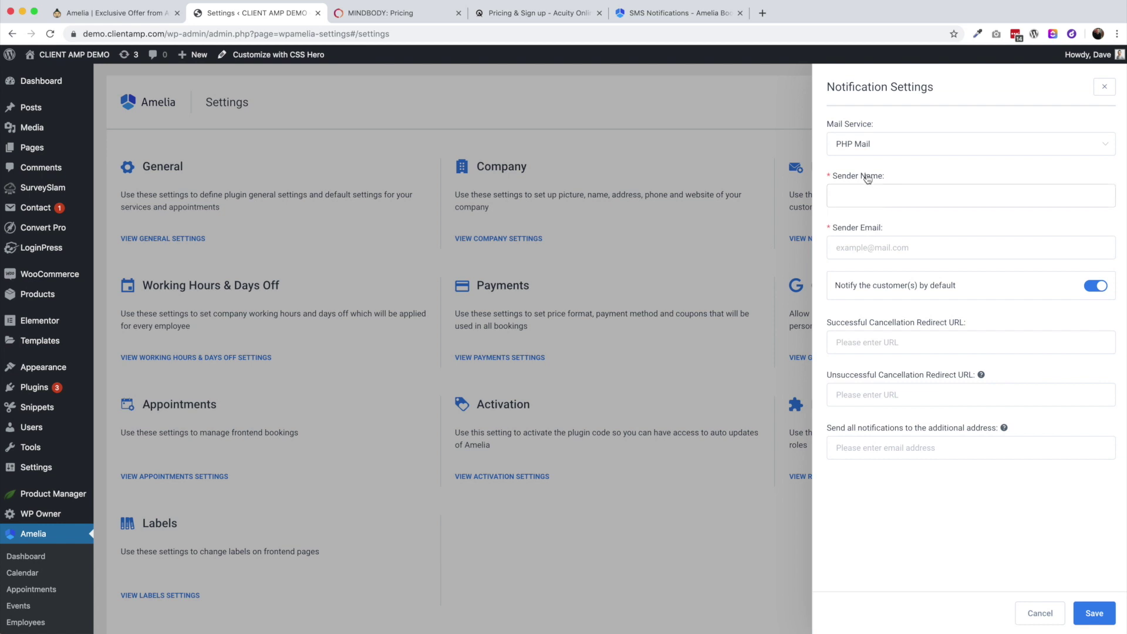
pyautogui.click(861, 150)
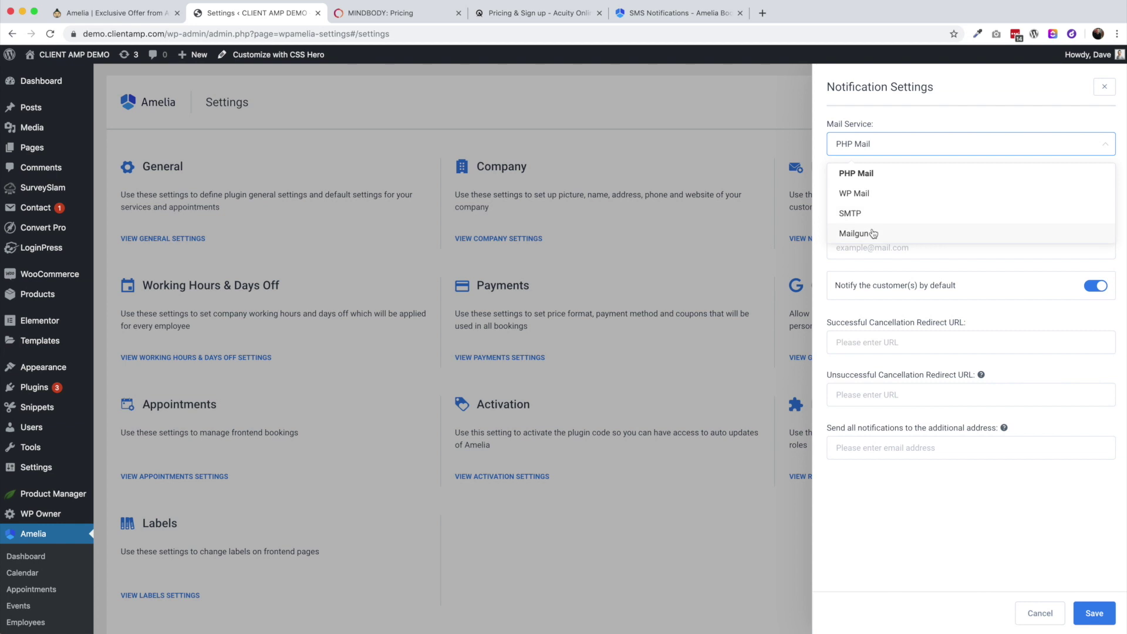
pyautogui.click(873, 234)
pyautogui.click(881, 155)
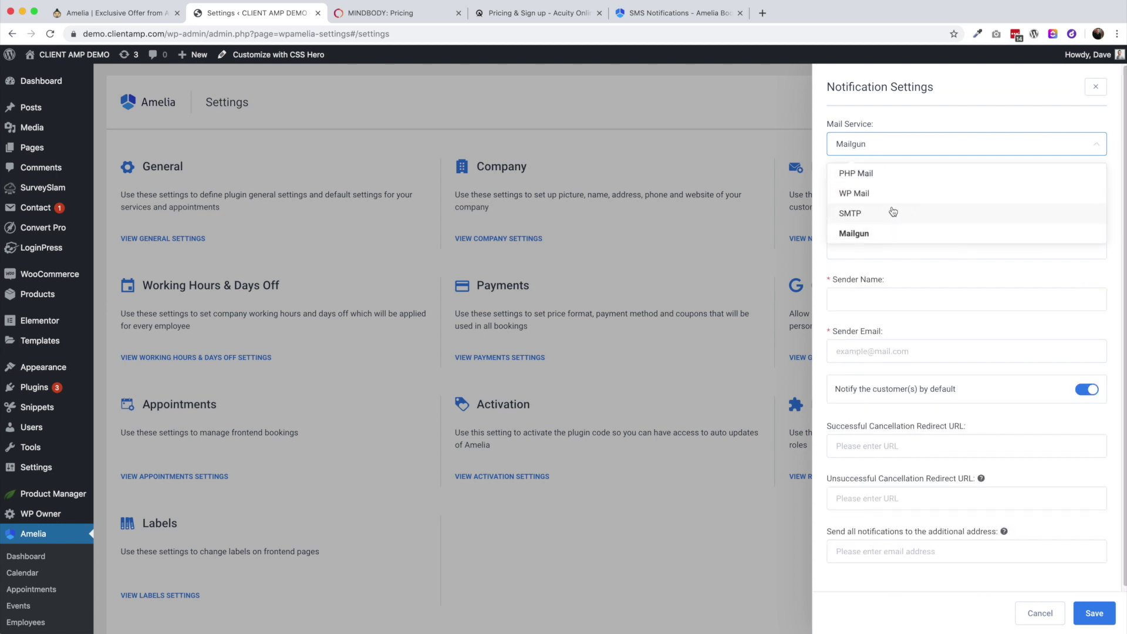
pyautogui.click(893, 212)
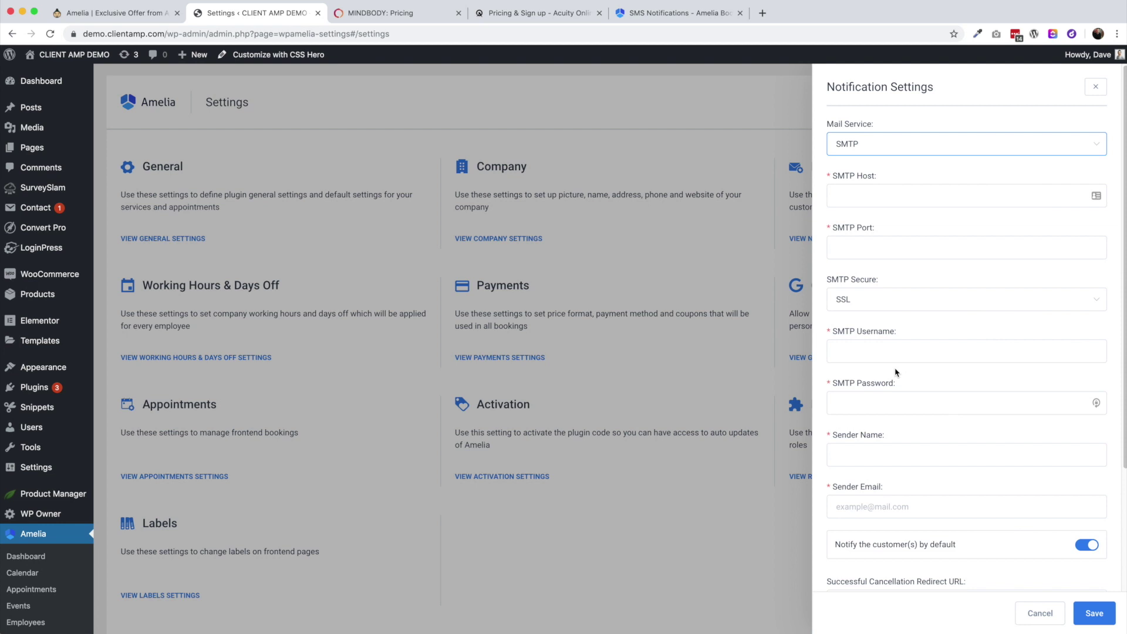
pyautogui.click(886, 152)
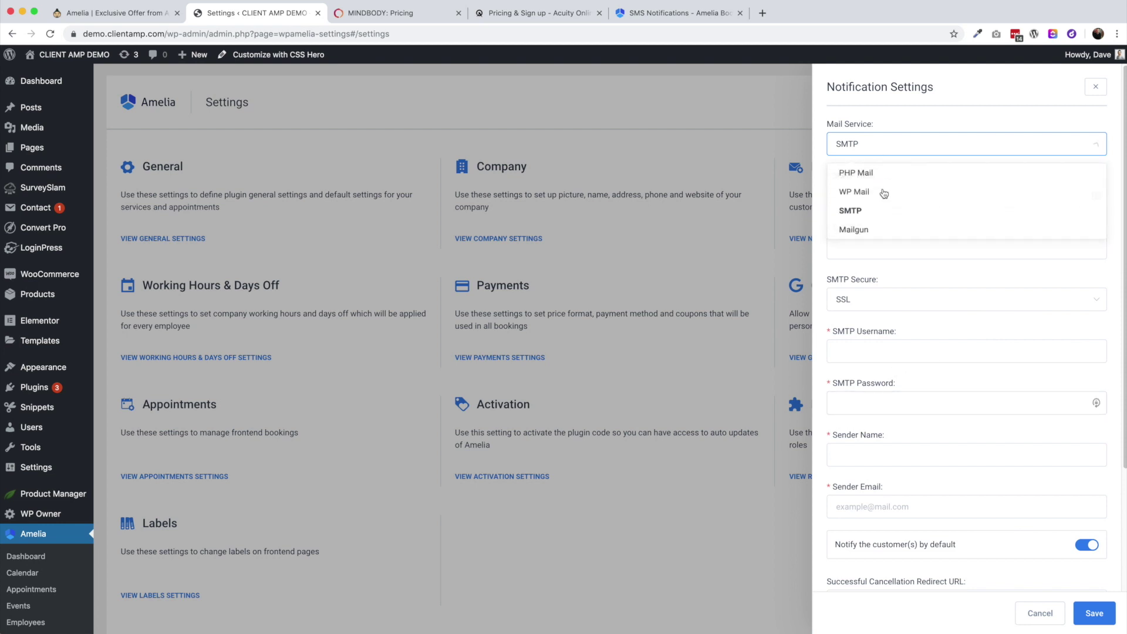
pyautogui.click(863, 219)
pyautogui.click(875, 152)
pyautogui.click(757, 371)
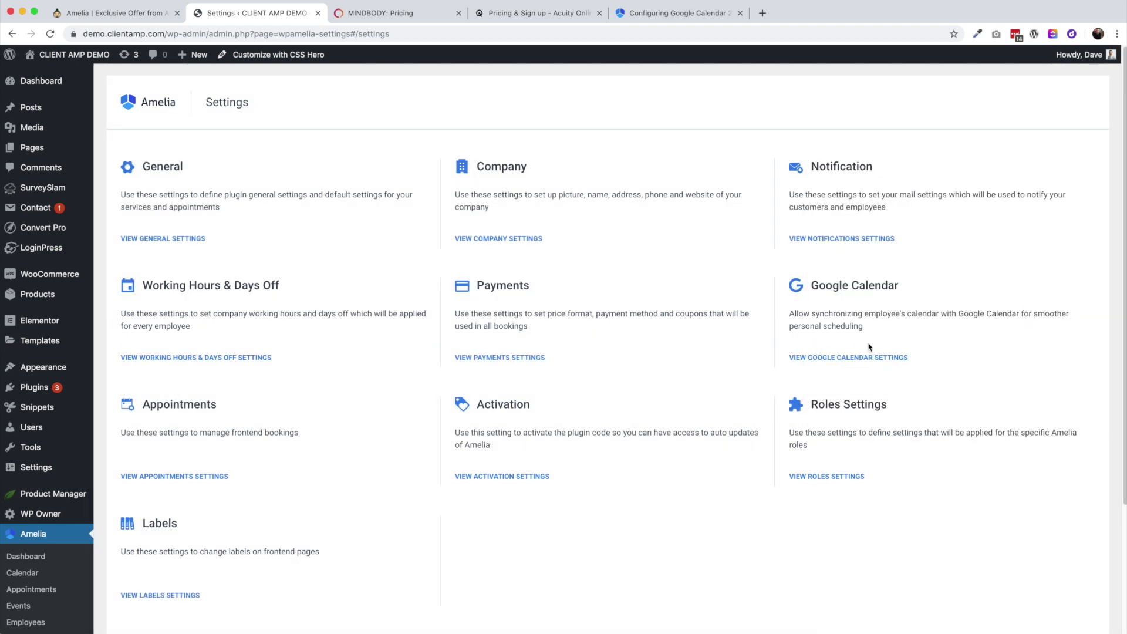
# In Google Calendar settings, open the Client Secret help guide on configuring 2-way sync
pyautogui.click(854, 358)
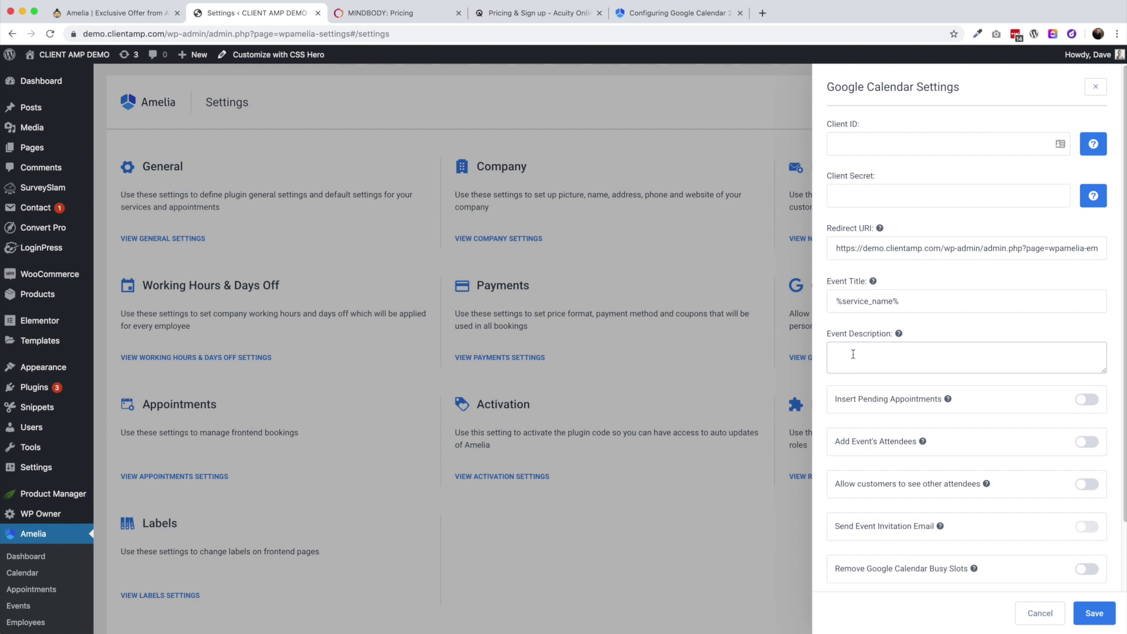
pyautogui.click(844, 144)
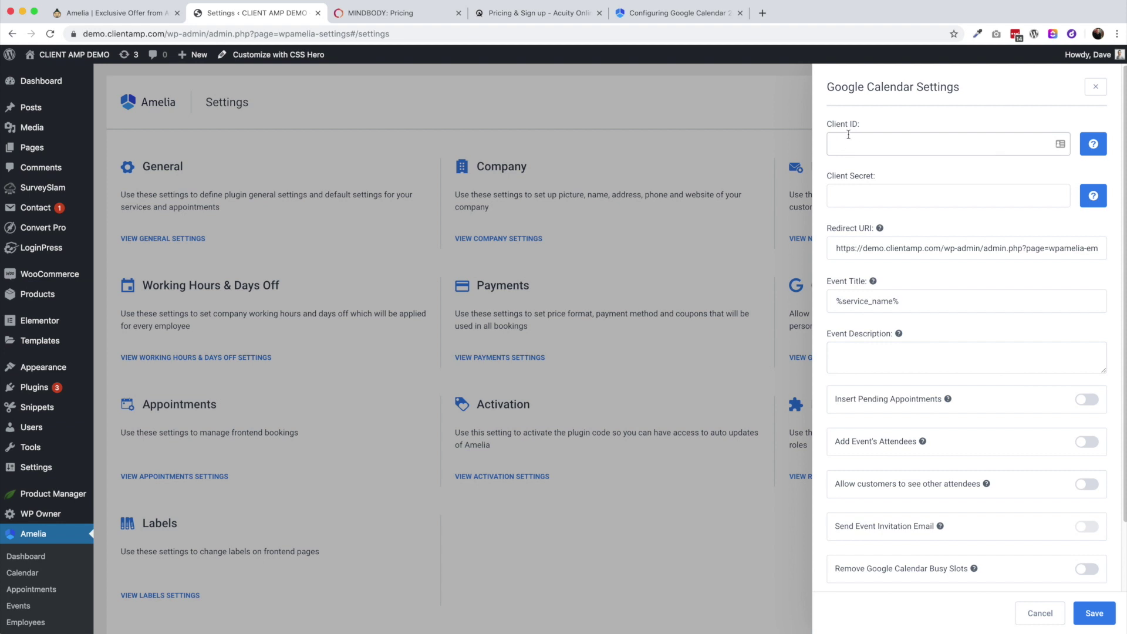
pyautogui.click(1100, 201)
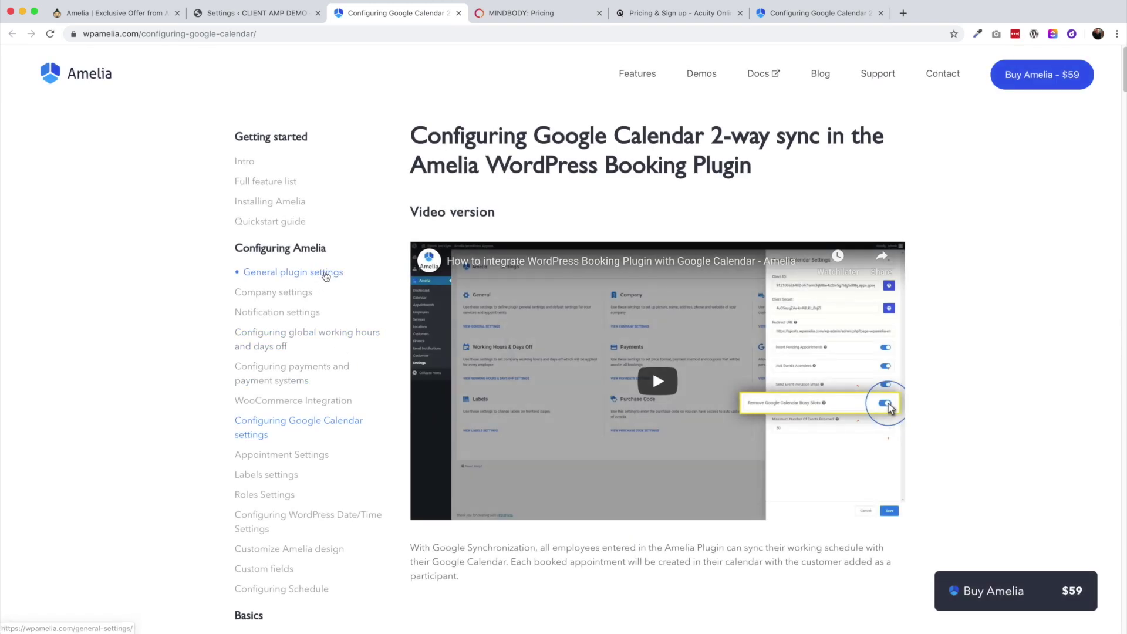
pyautogui.scroll(-5, 538, 229)
pyautogui.scroll(-15, 855, 246)
pyautogui.scroll(-2, 855, 246)
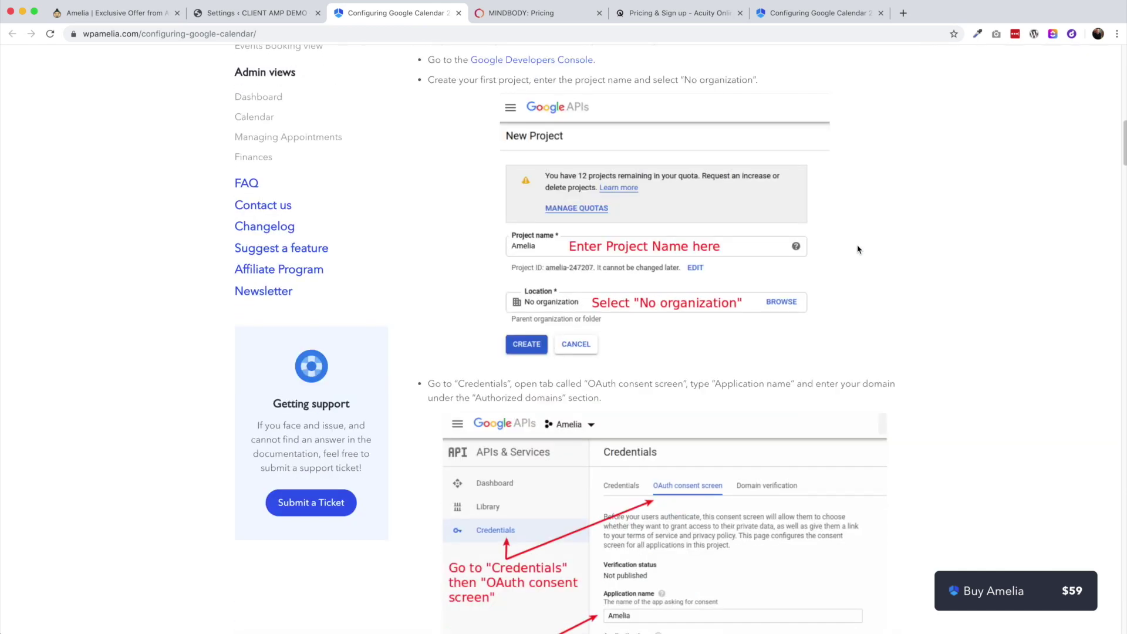
pyautogui.scroll(-3, 910, 269)
pyautogui.scroll(-13, 951, 300)
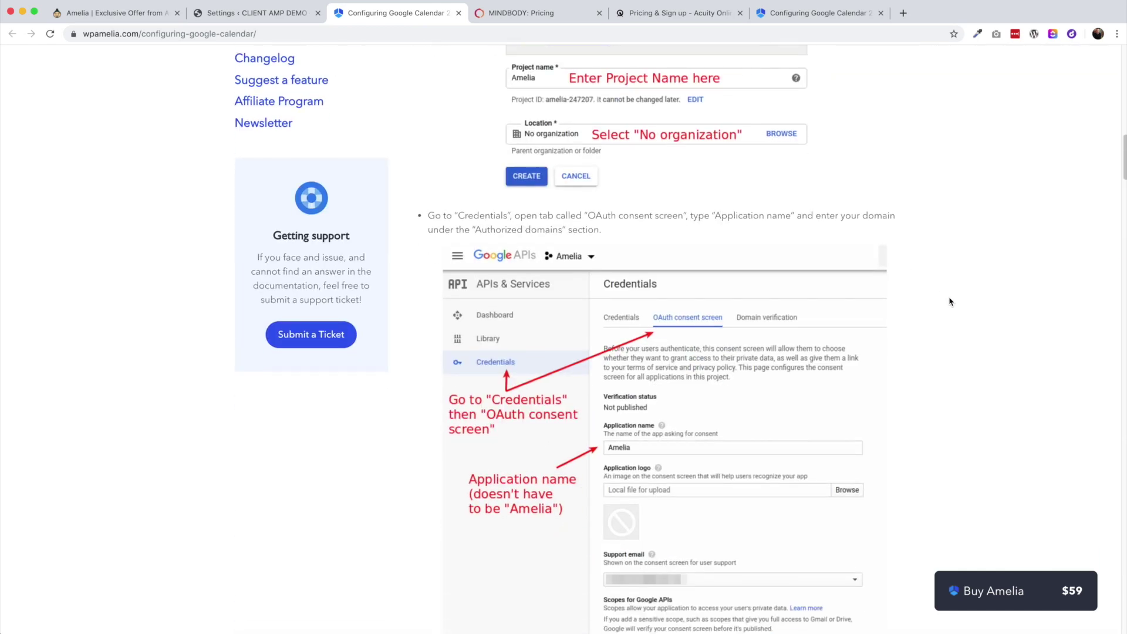
pyautogui.scroll(-10, 953, 314)
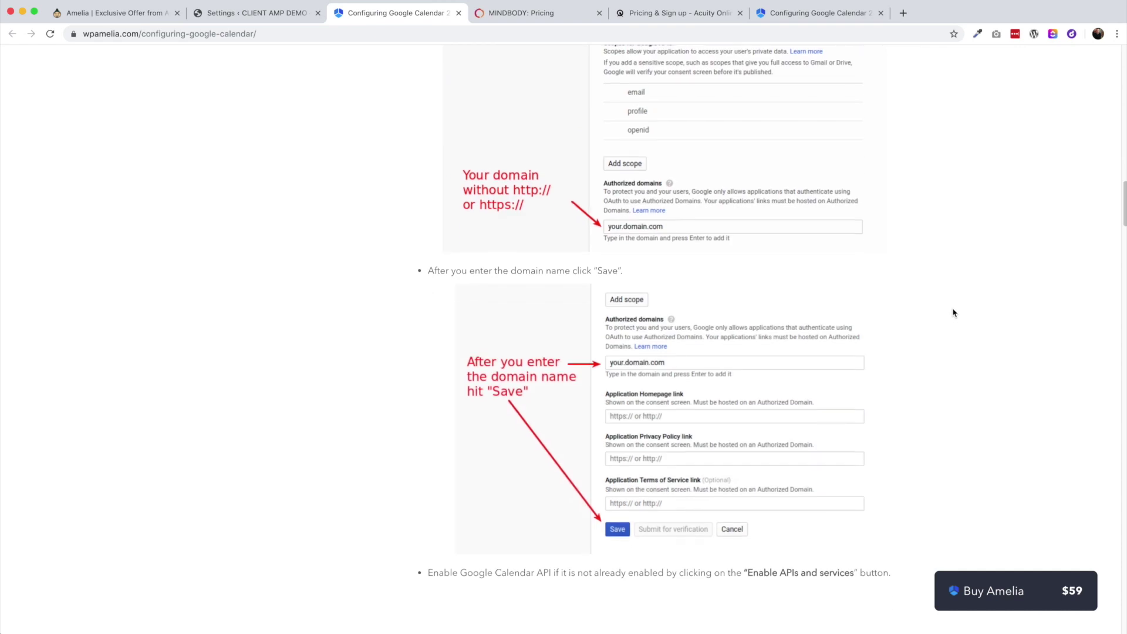
pyautogui.scroll(4, 730, 251)
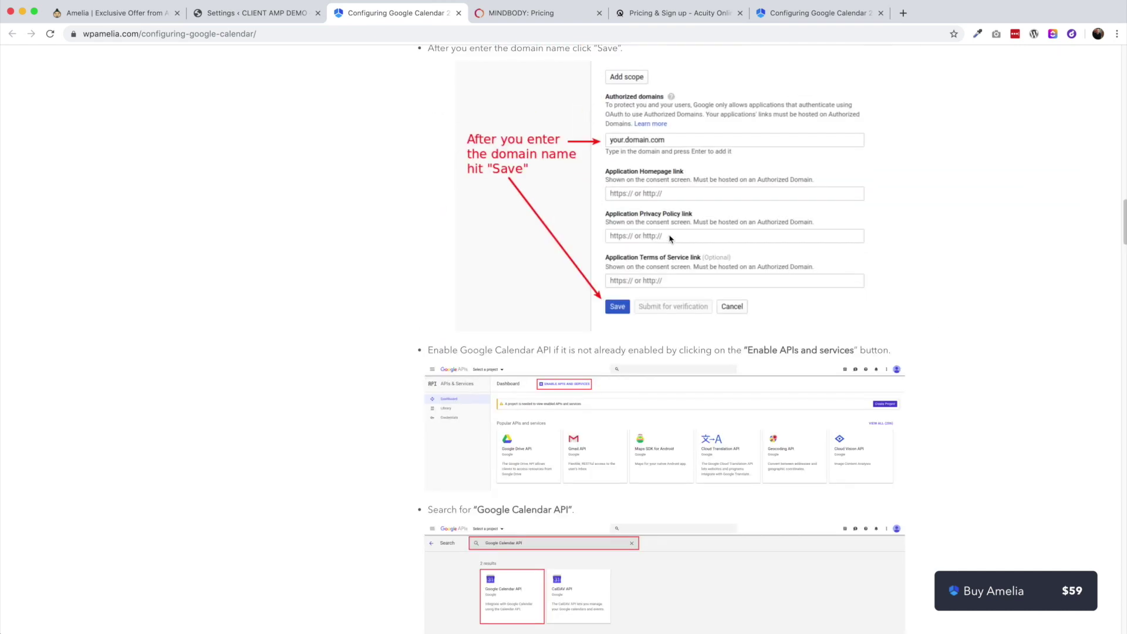
pyautogui.scroll(-11, 666, 278)
pyautogui.scroll(-12, 666, 275)
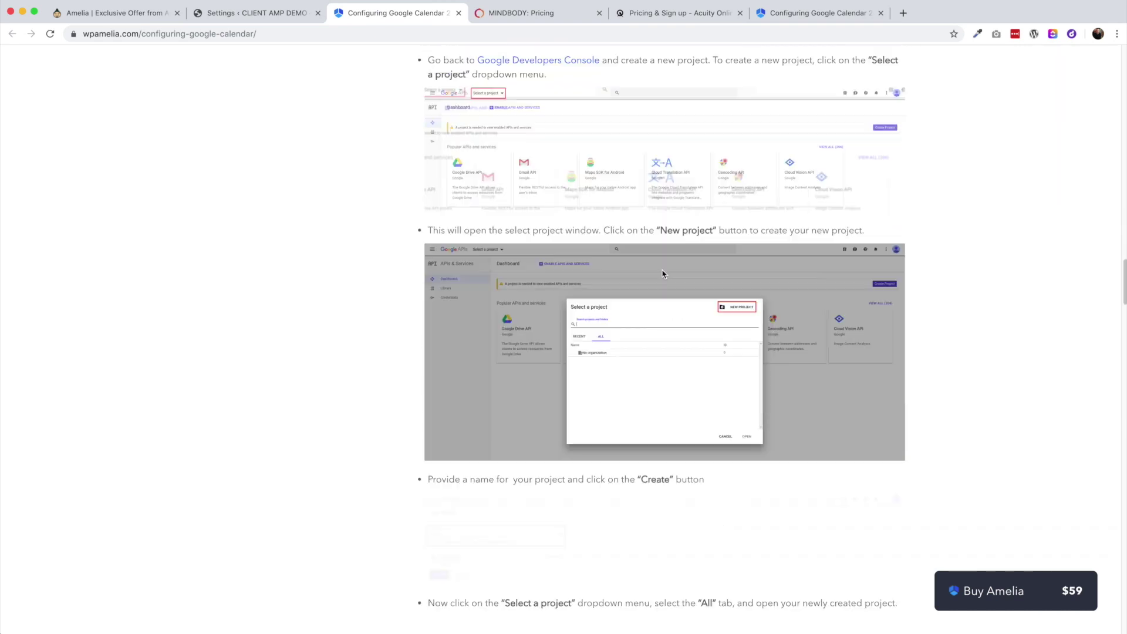
pyautogui.scroll(-2, 645, 277)
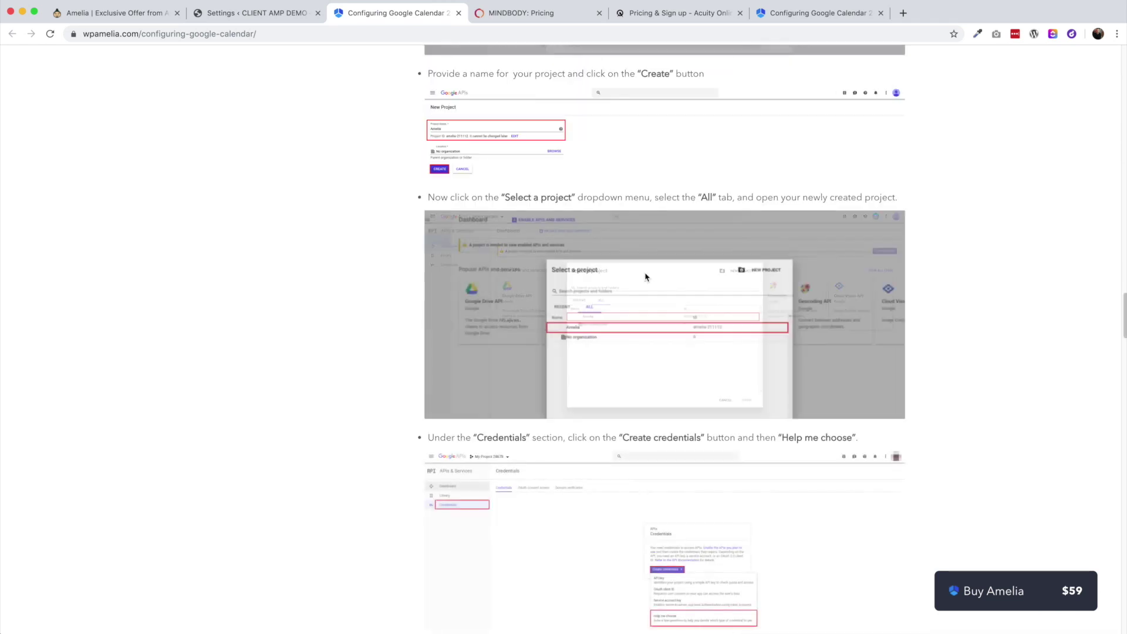
pyautogui.scroll(-11, 643, 313)
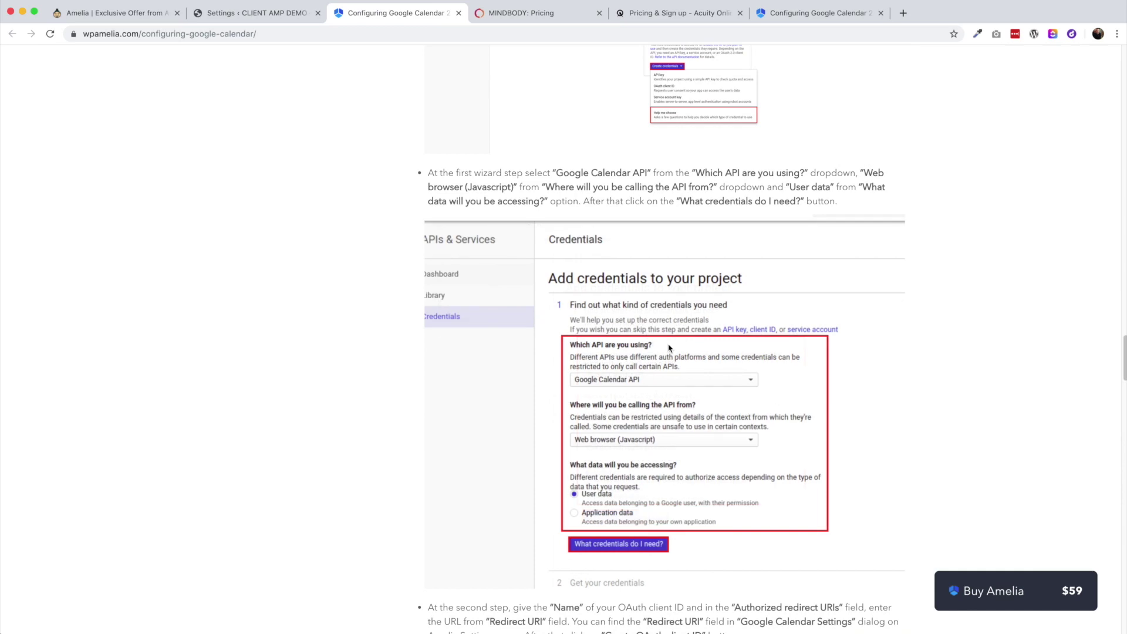
pyautogui.scroll(-9, 668, 350)
pyautogui.scroll(-11, 665, 352)
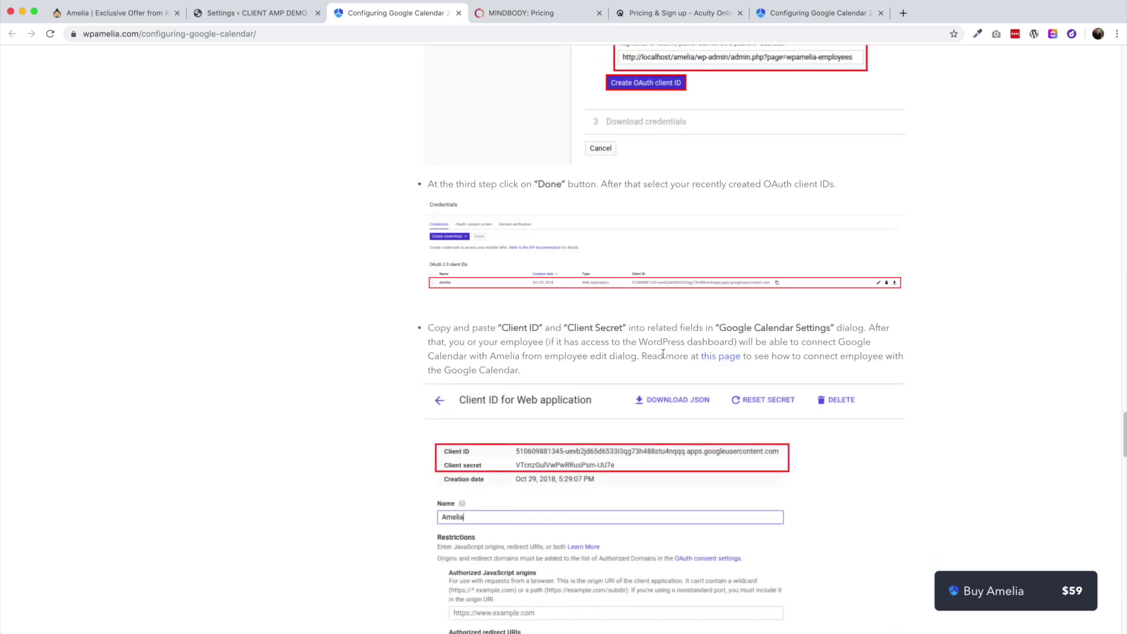
pyautogui.scroll(-12, 662, 352)
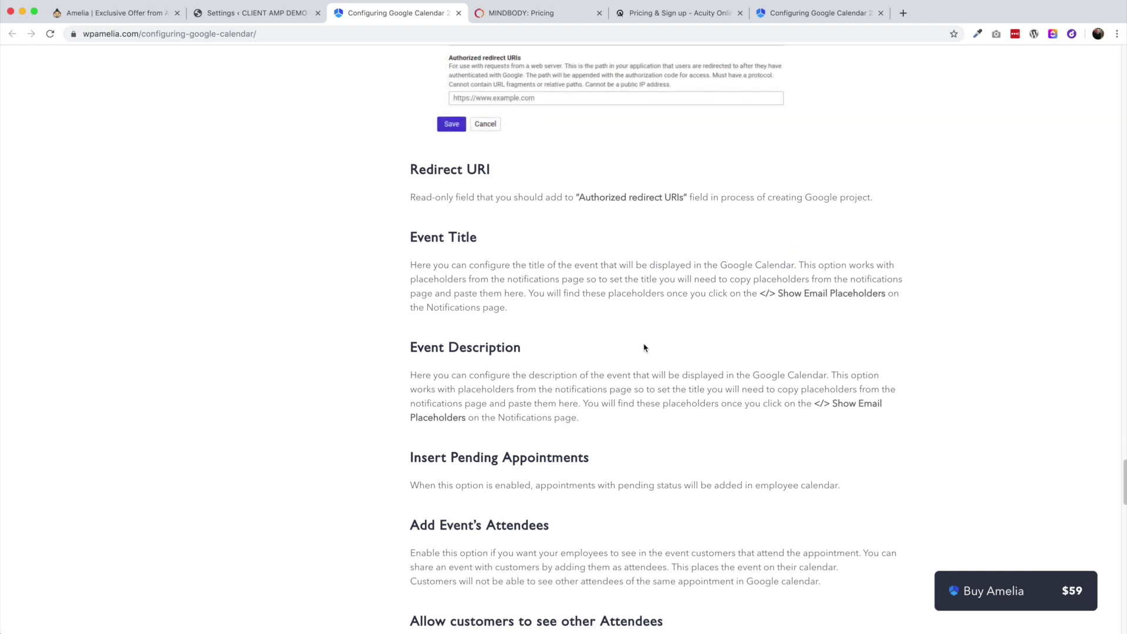
pyautogui.scroll(-4, 644, 347)
# Return to the Google Calendar settings and check the help for Remove Google Calendar Busy Slots
pyautogui.click(258, 17)
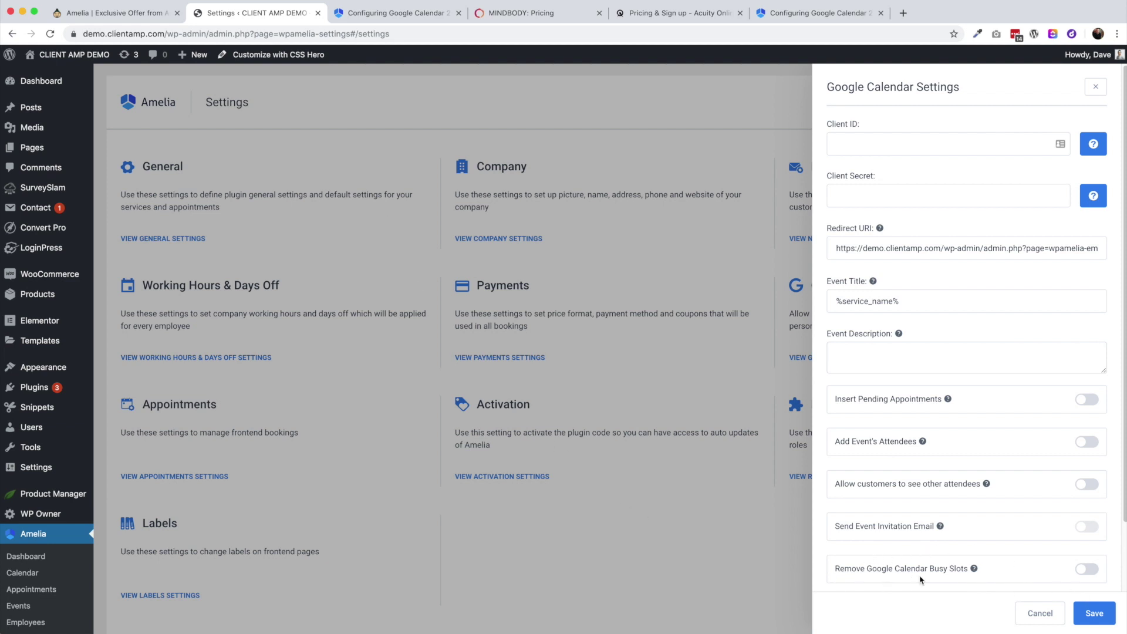
pyautogui.moveTo(974, 570)
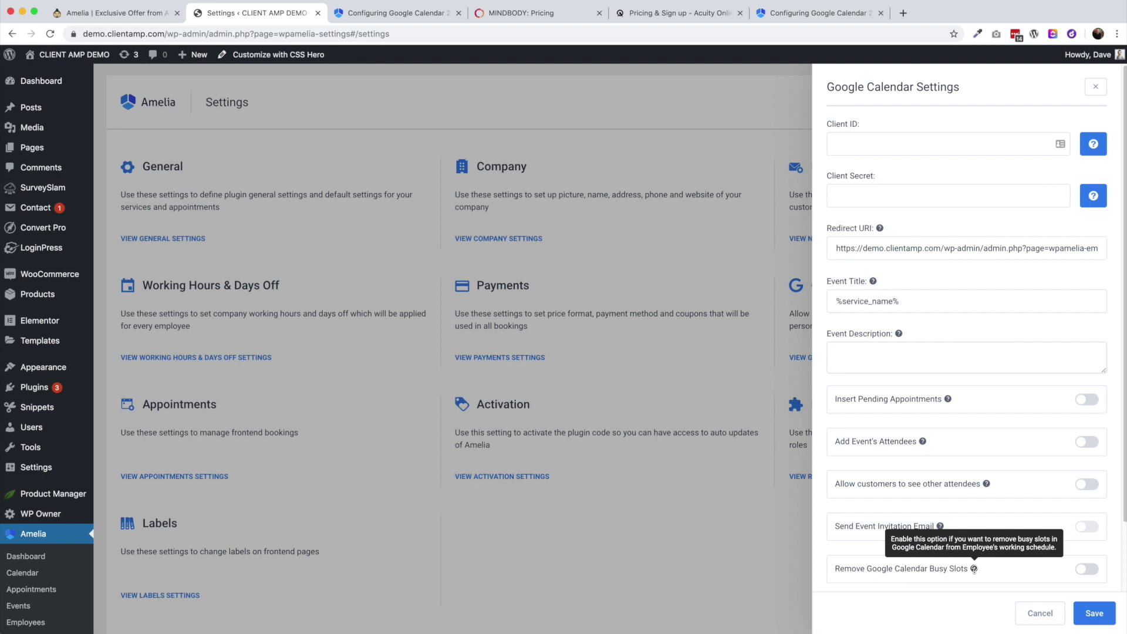
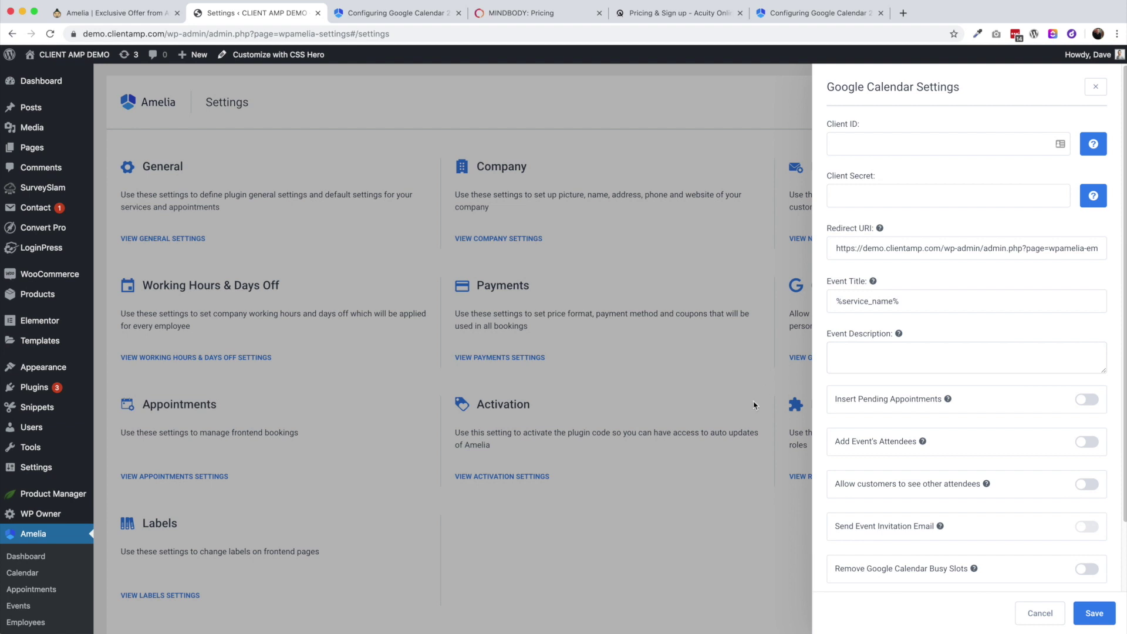
# Close the Google Calendar settings without saving and bring up the Roles Settings
pyautogui.click(729, 543)
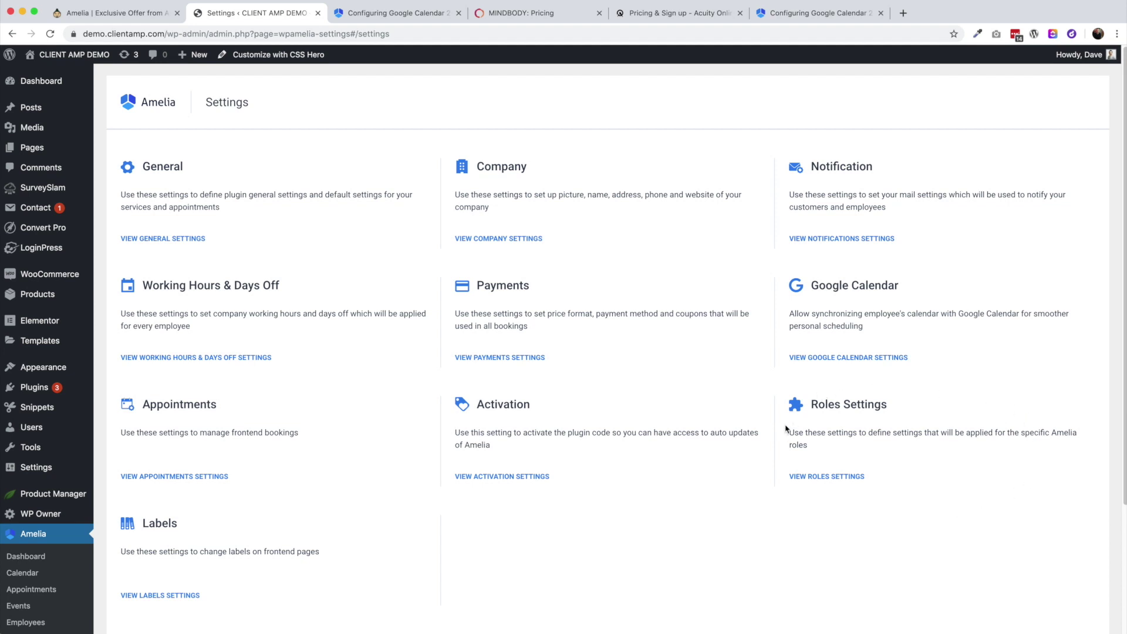
pyautogui.click(839, 478)
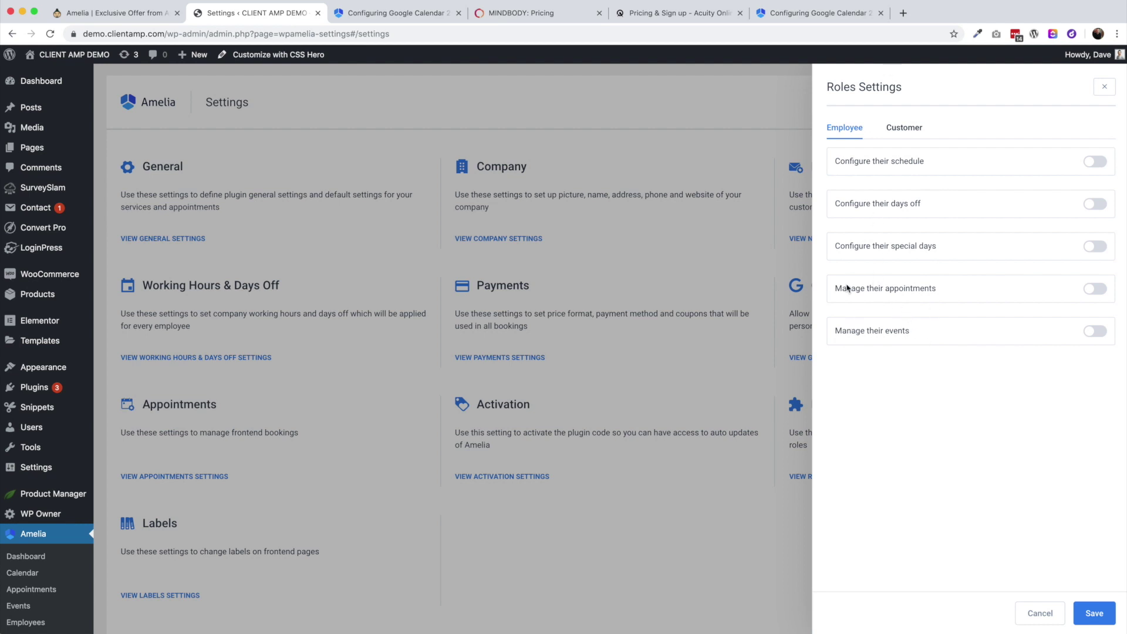
# Check the Customer role permissions, leave every option off, and close the Roles Settings panel
pyautogui.click(898, 133)
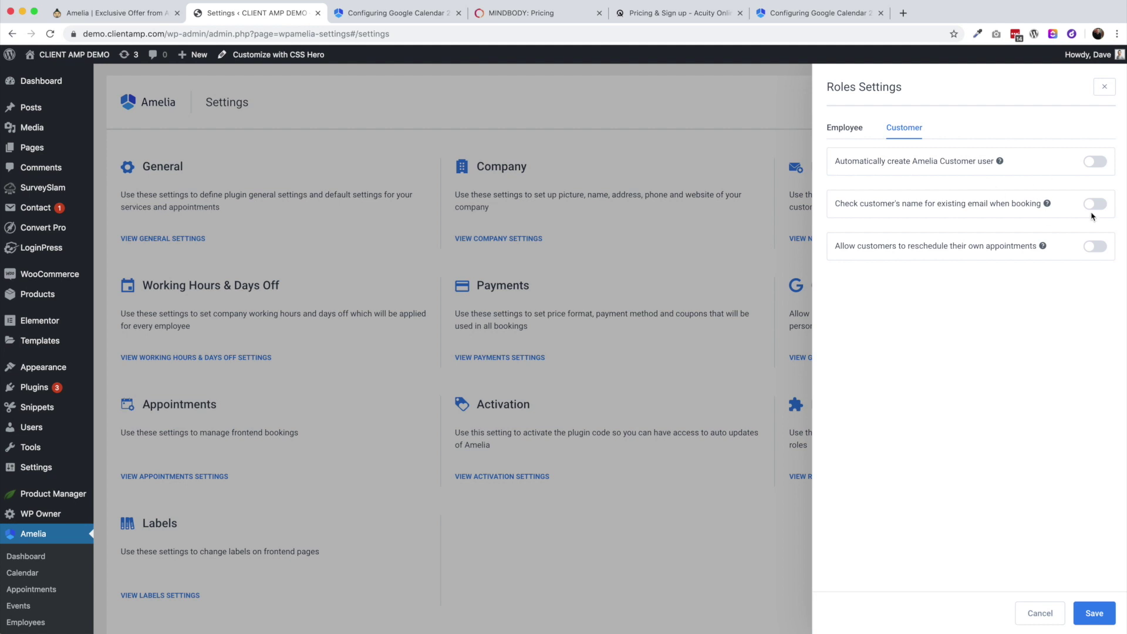
pyautogui.moveTo(1048, 205)
pyautogui.moveTo(1097, 55)
pyautogui.click(1104, 88)
# Go to Amelia's Finance page and switch to the Coupons list, which is empty
pyautogui.scroll(-1, 807, 373)
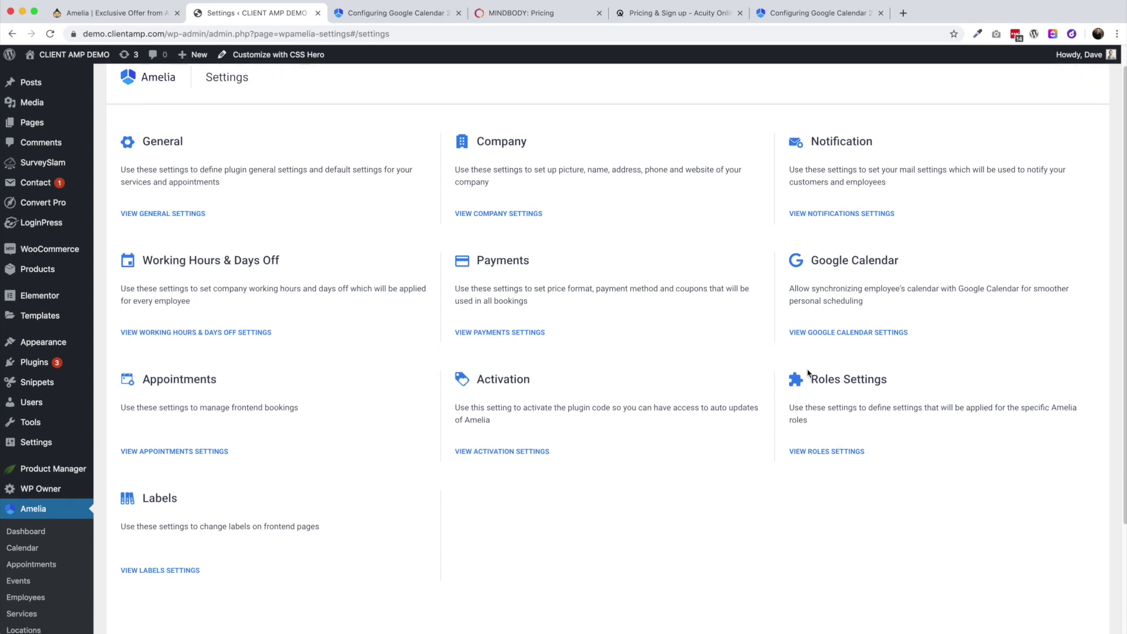
pyautogui.scroll(1, 865, 377)
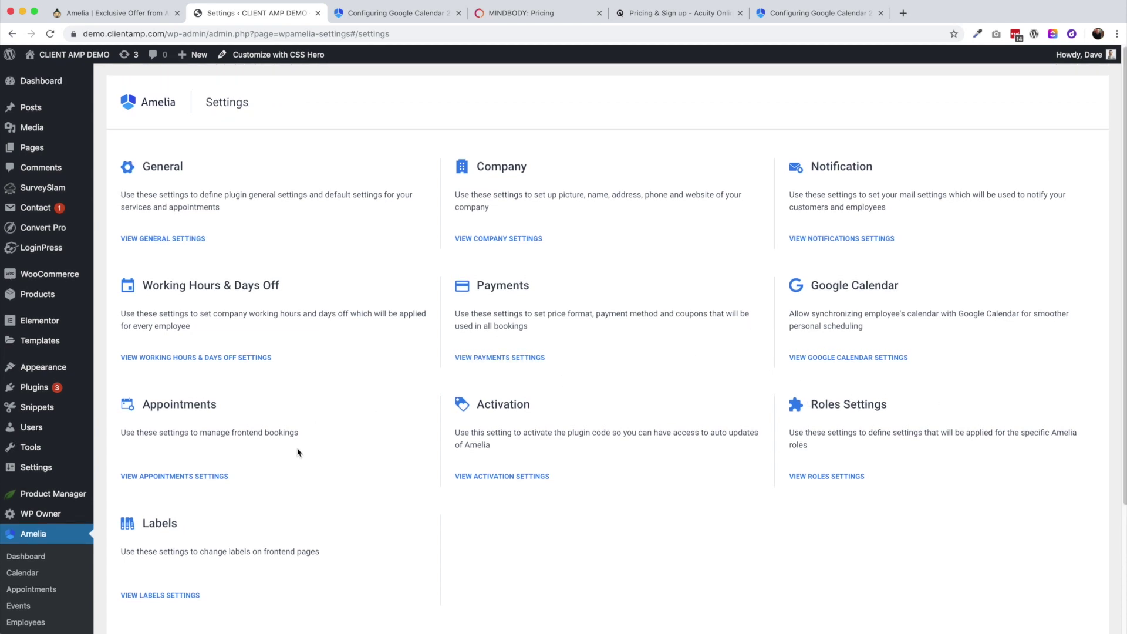
pyautogui.scroll(-5, 141, 496)
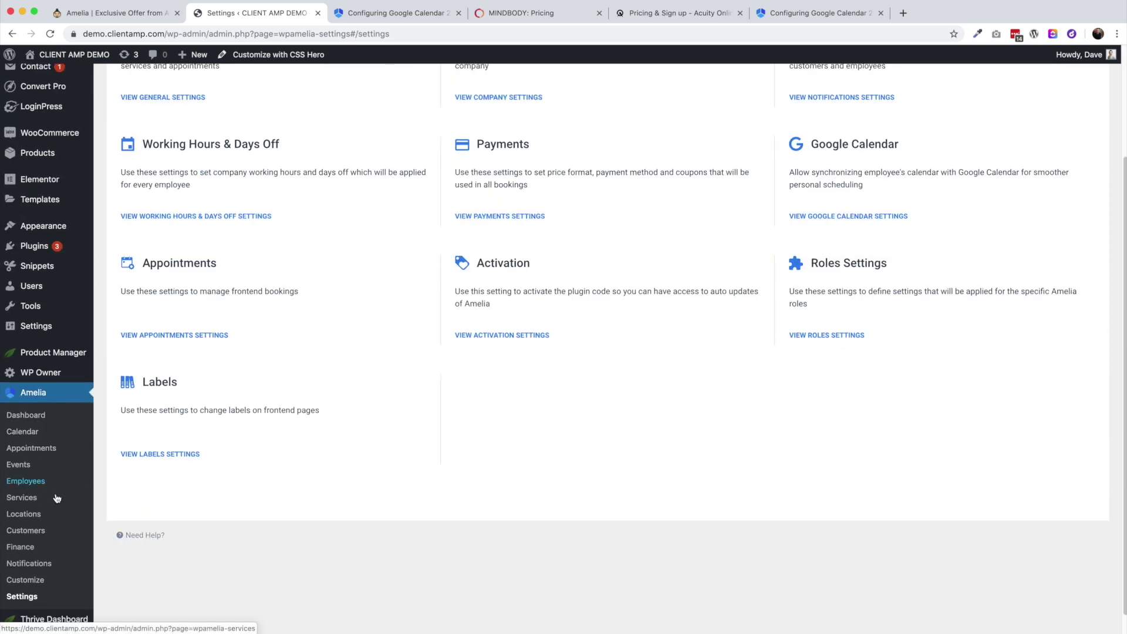
pyautogui.click(26, 542)
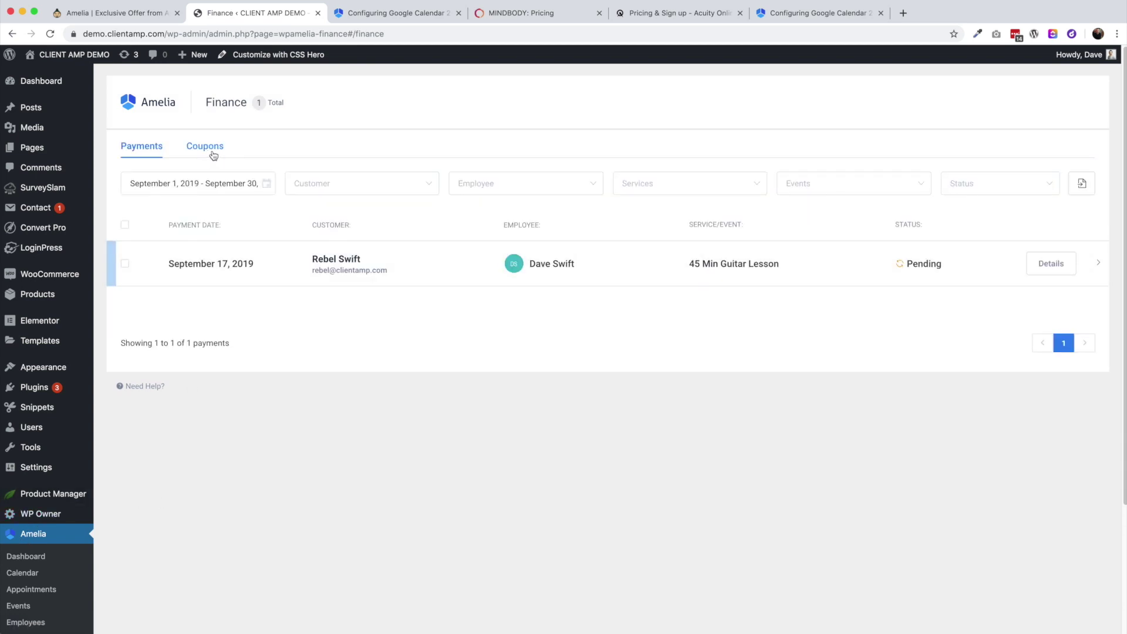
pyautogui.click(212, 156)
# Start a new coupon with code 'halfoff' and a 50% discount
pyautogui.click(1042, 102)
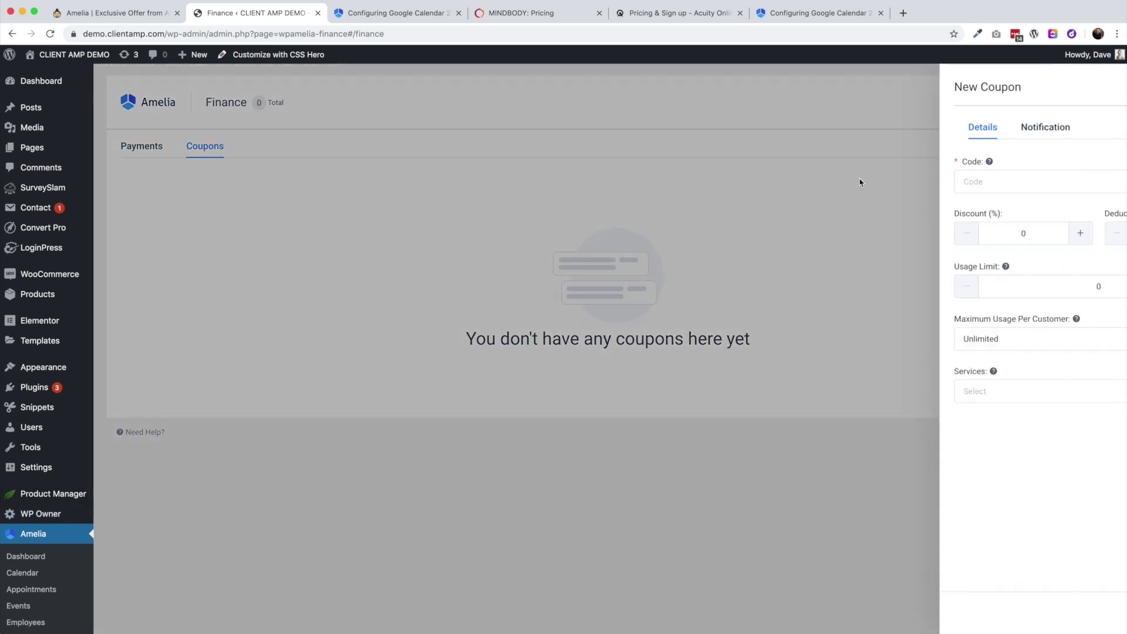
pyautogui.click(864, 176)
pyautogui.write('halfoff')
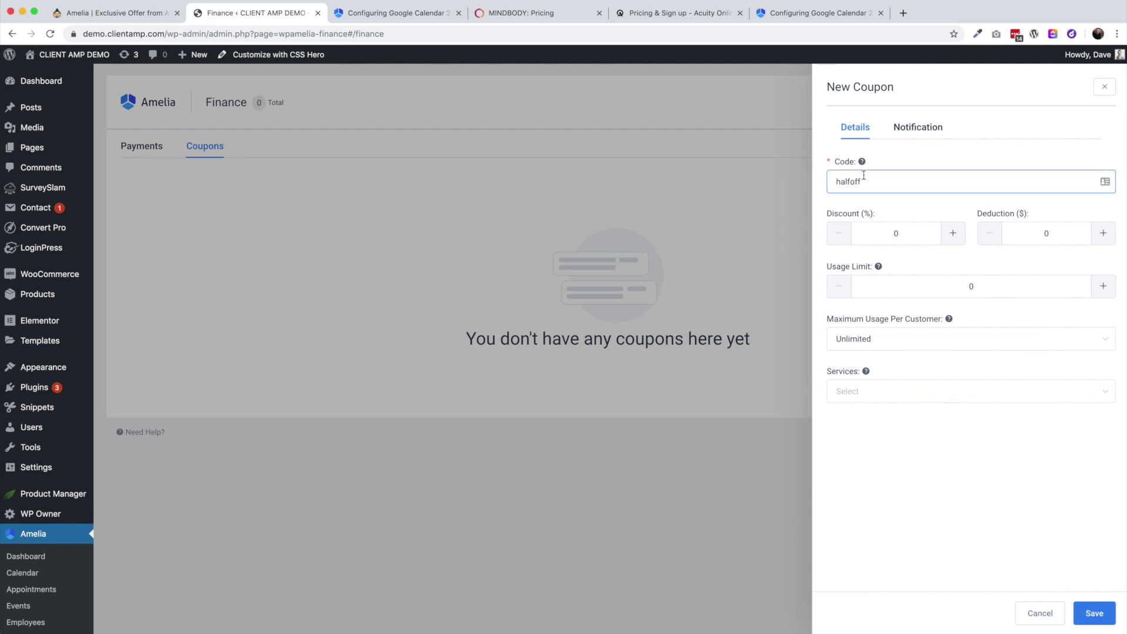
pyautogui.click(903, 230)
pyautogui.write('5')
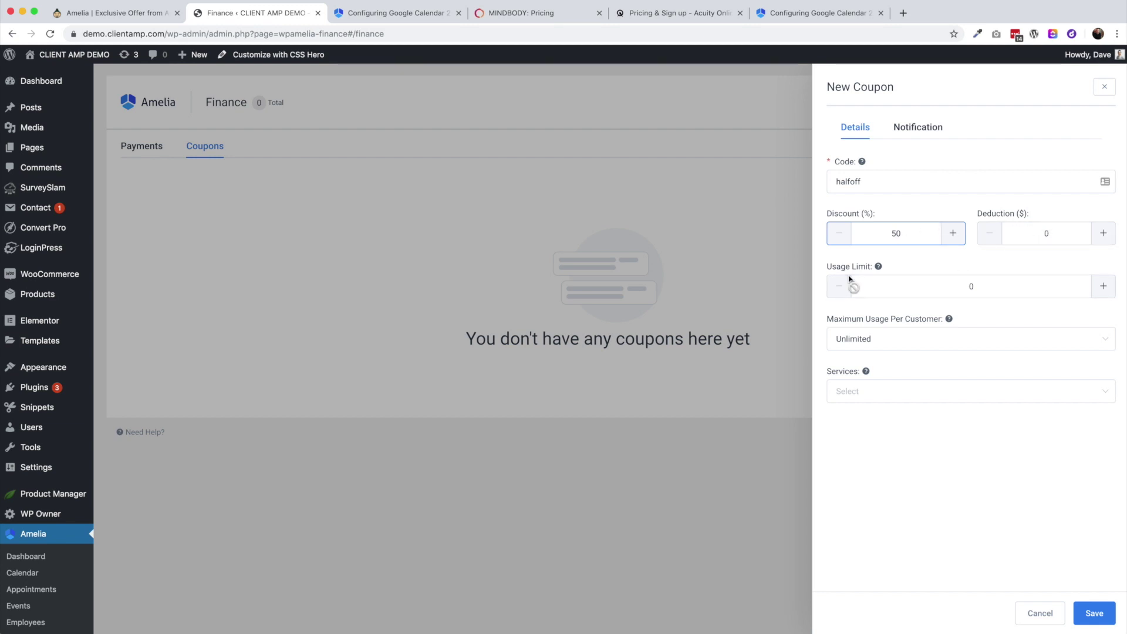
# Try different usage limit and per-customer values, leaving the usage limit at 0 and per-customer use unlimited
pyautogui.click(1104, 287)
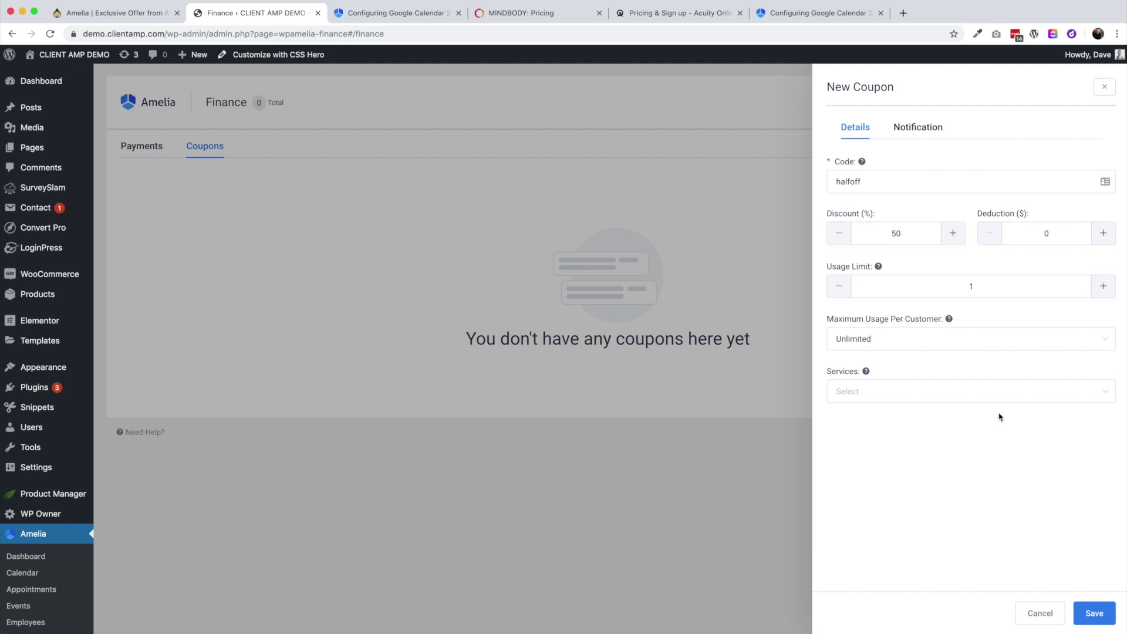
pyautogui.click(912, 337)
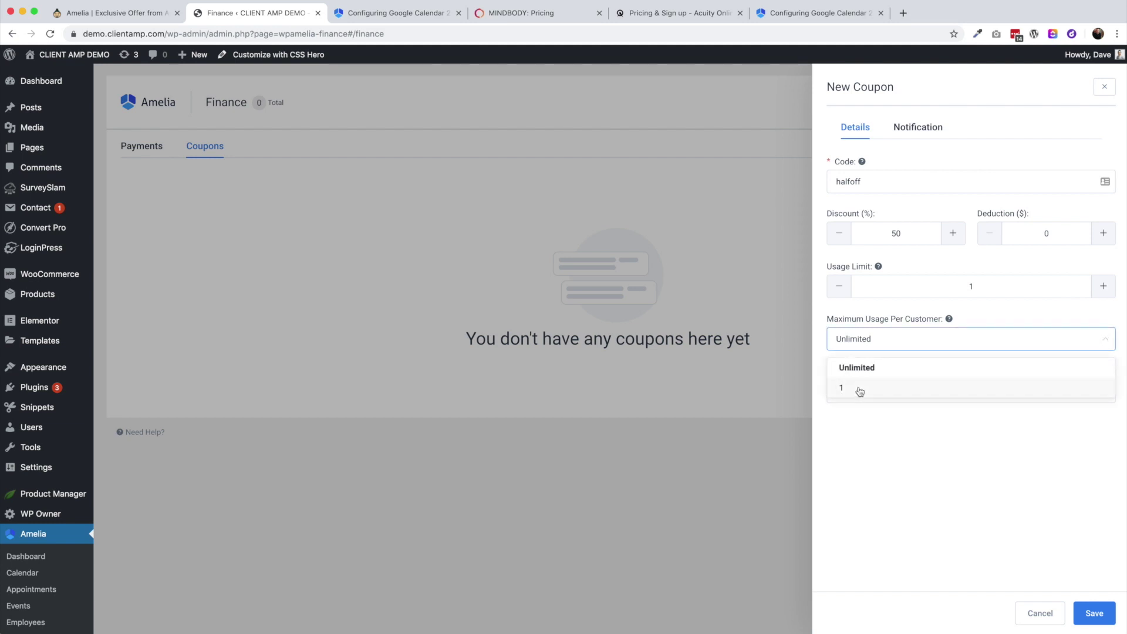
pyautogui.click(860, 388)
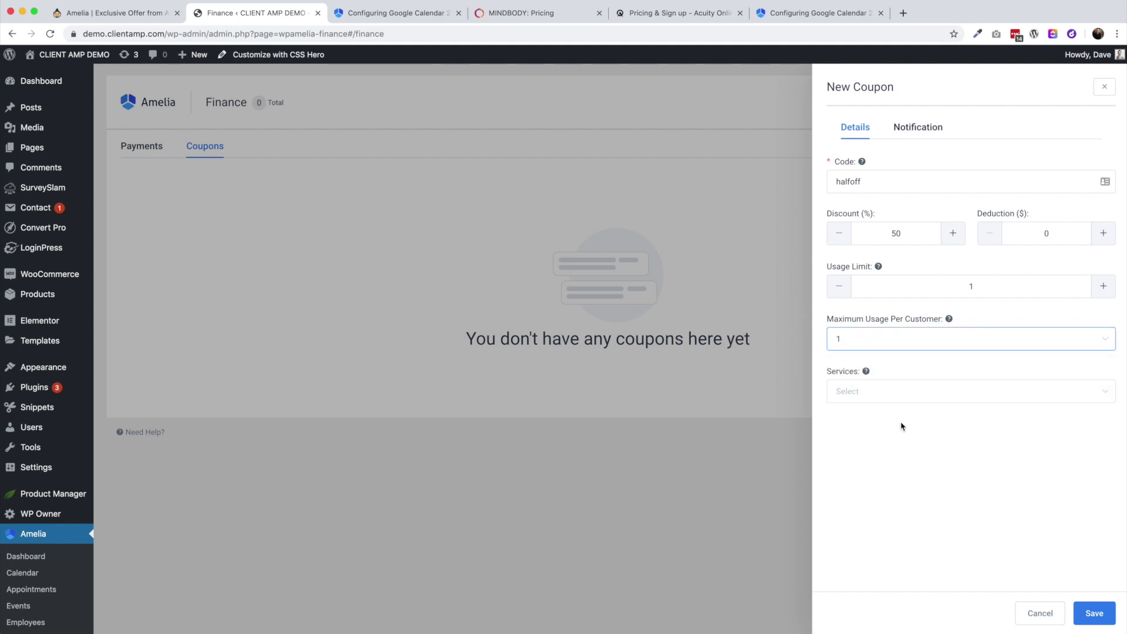
pyautogui.moveTo(879, 267)
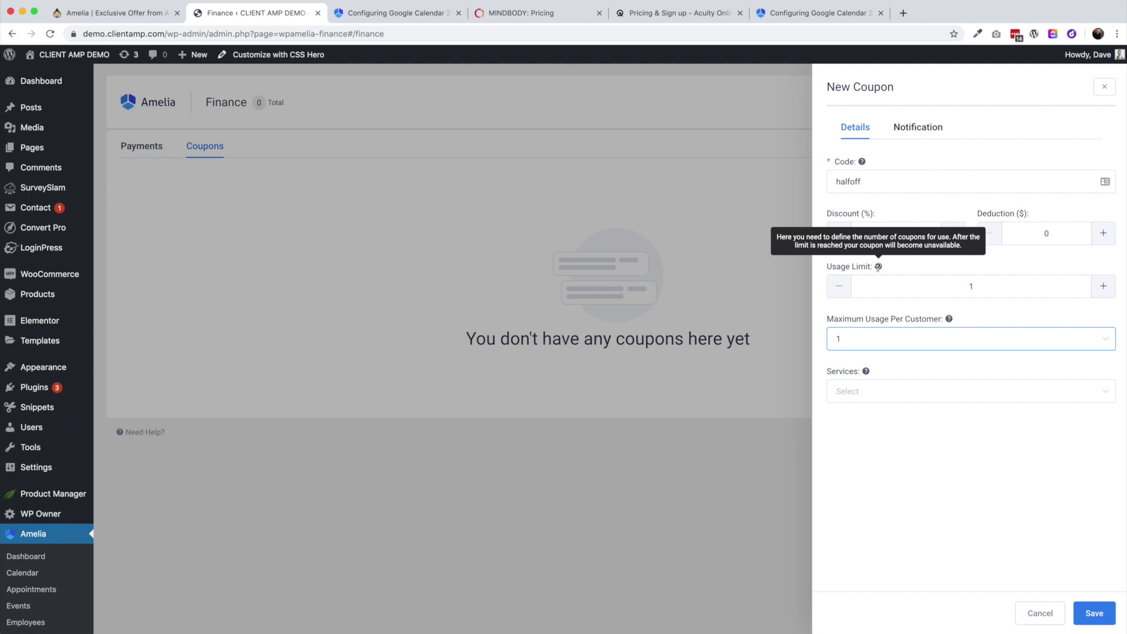
pyautogui.click(1104, 289)
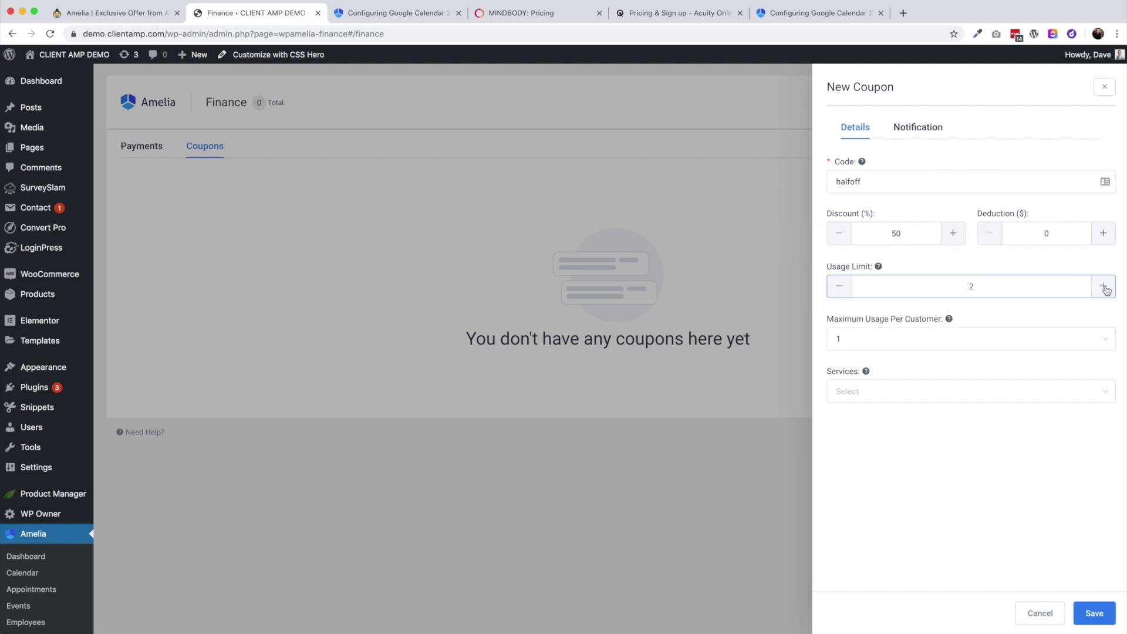
pyautogui.click(963, 338)
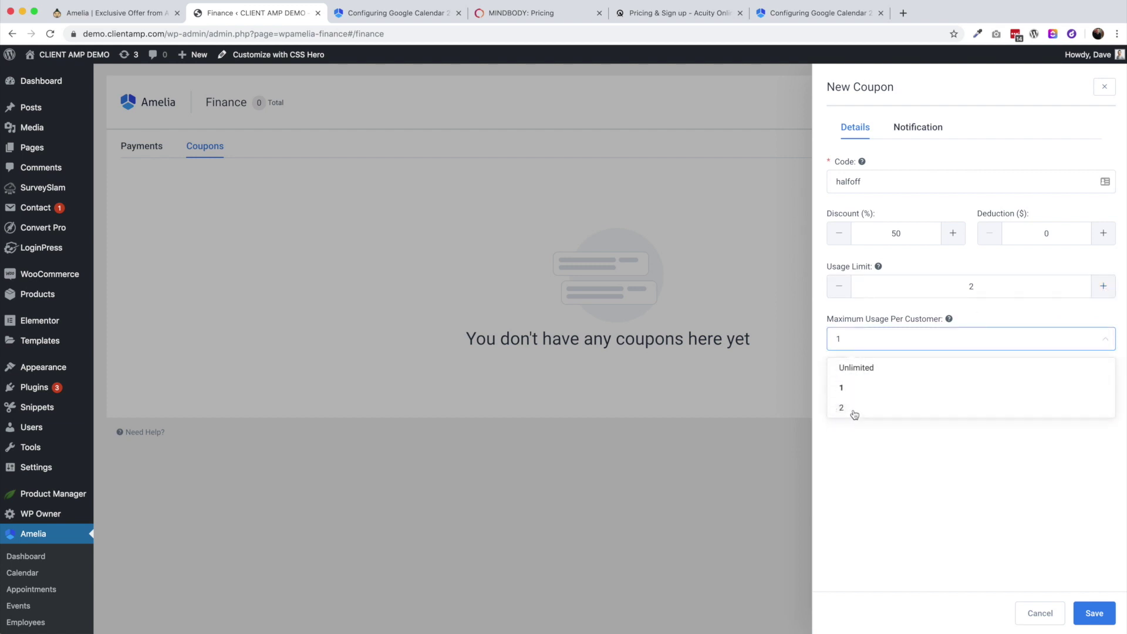
pyautogui.click(839, 287)
pyautogui.click(839, 288)
pyautogui.click(925, 348)
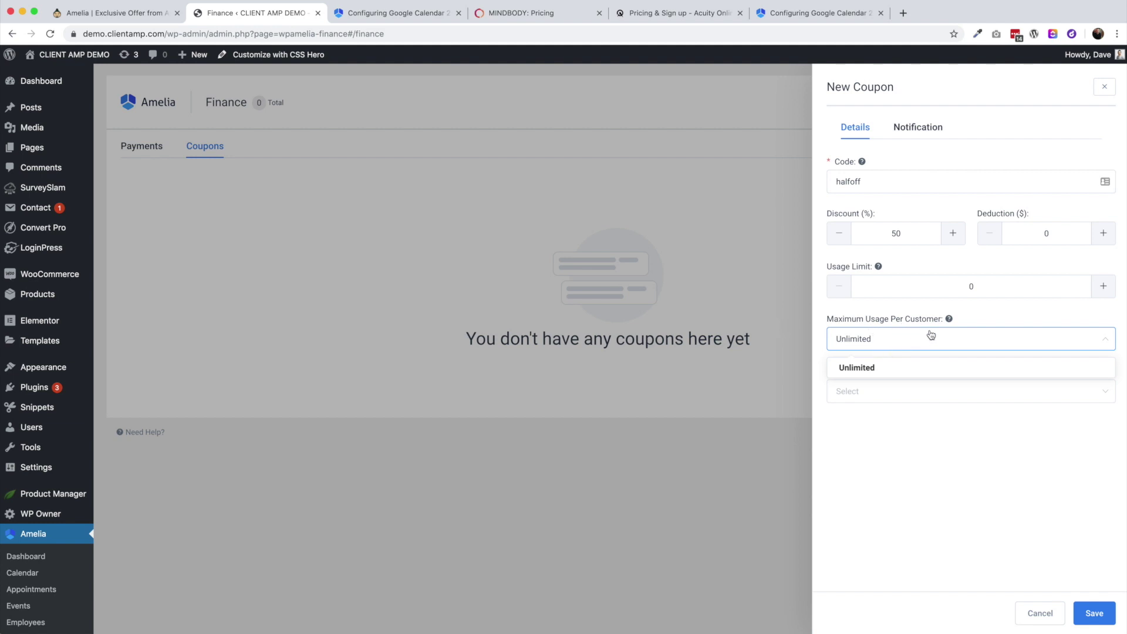
# Set the coupon's usage limit to 100000 with one use per customer
pyautogui.click(1007, 305)
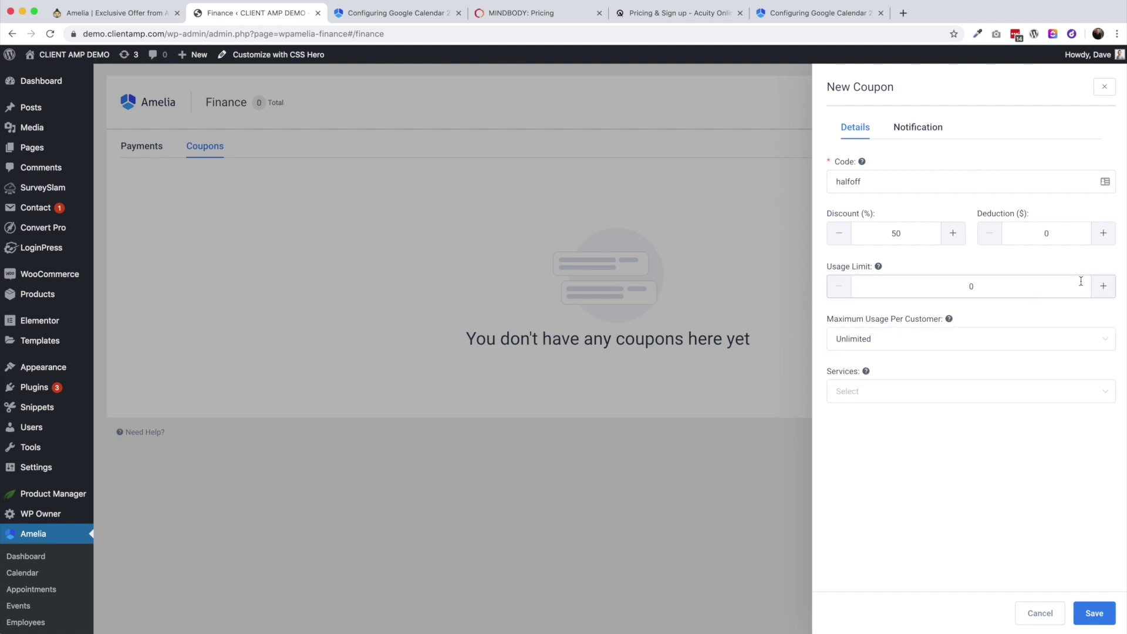
pyautogui.click(1054, 285)
pyautogui.write('100000')
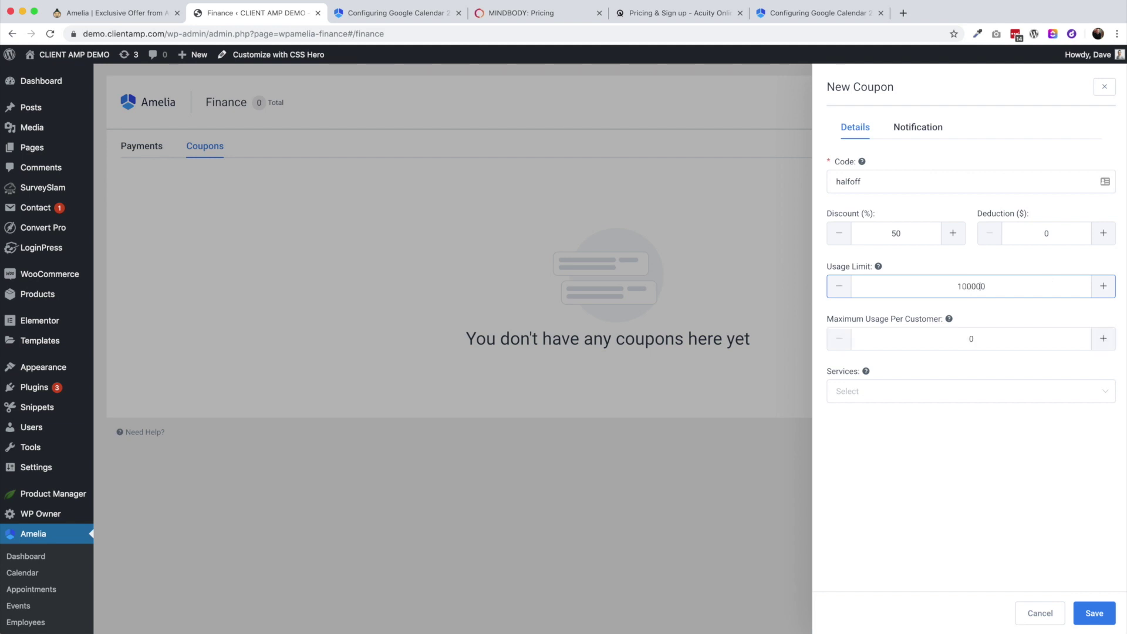
pyautogui.click(1104, 339)
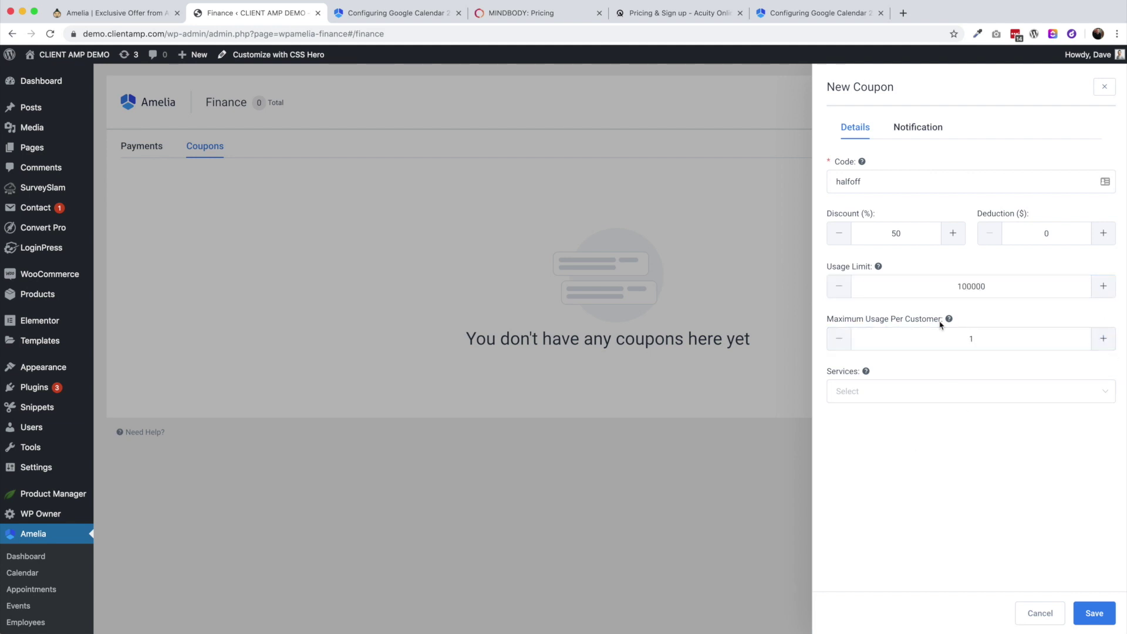
pyautogui.click(971, 289)
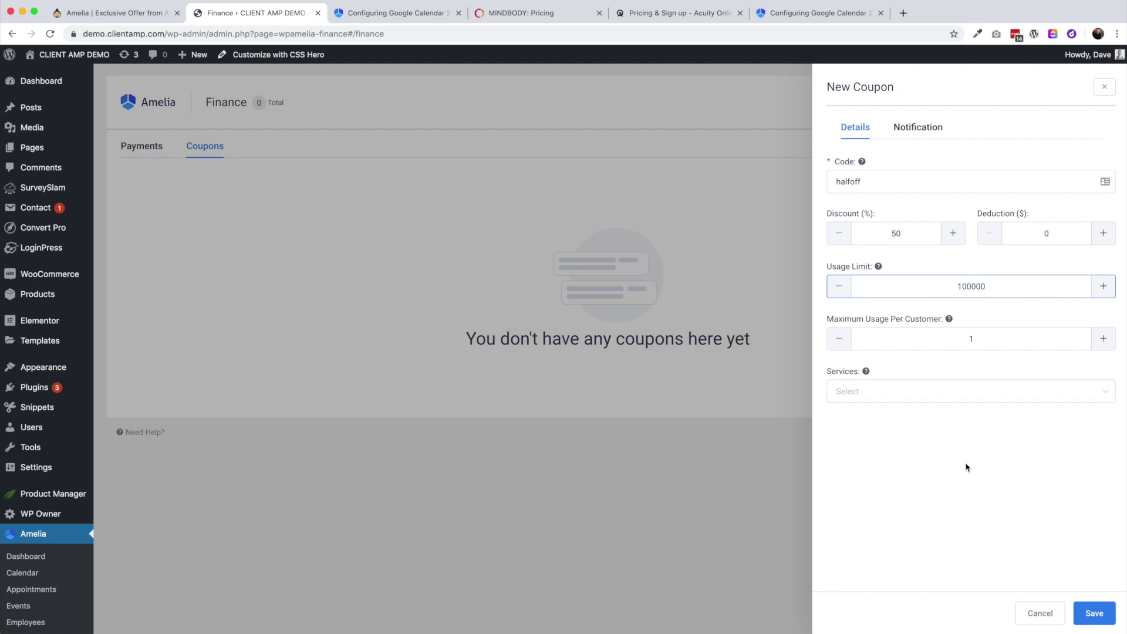
# Restrict the coupon to the 45 Min Guitar Lesson, save it, and reopen it to check
pyautogui.click(878, 388)
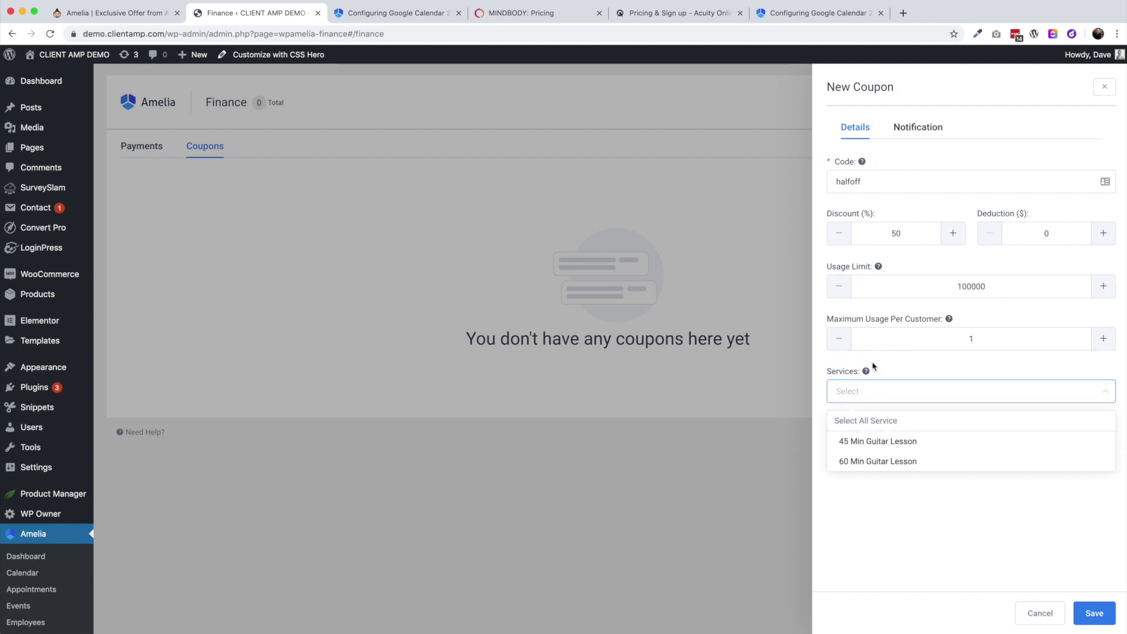
pyautogui.click(872, 421)
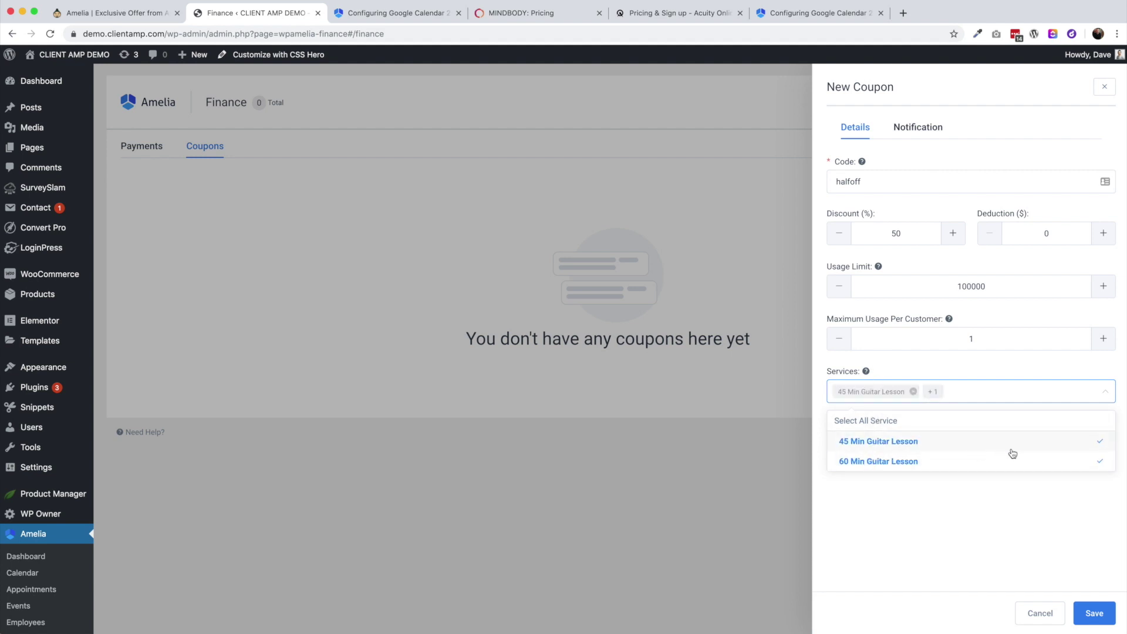
pyautogui.click(1103, 465)
pyautogui.click(926, 511)
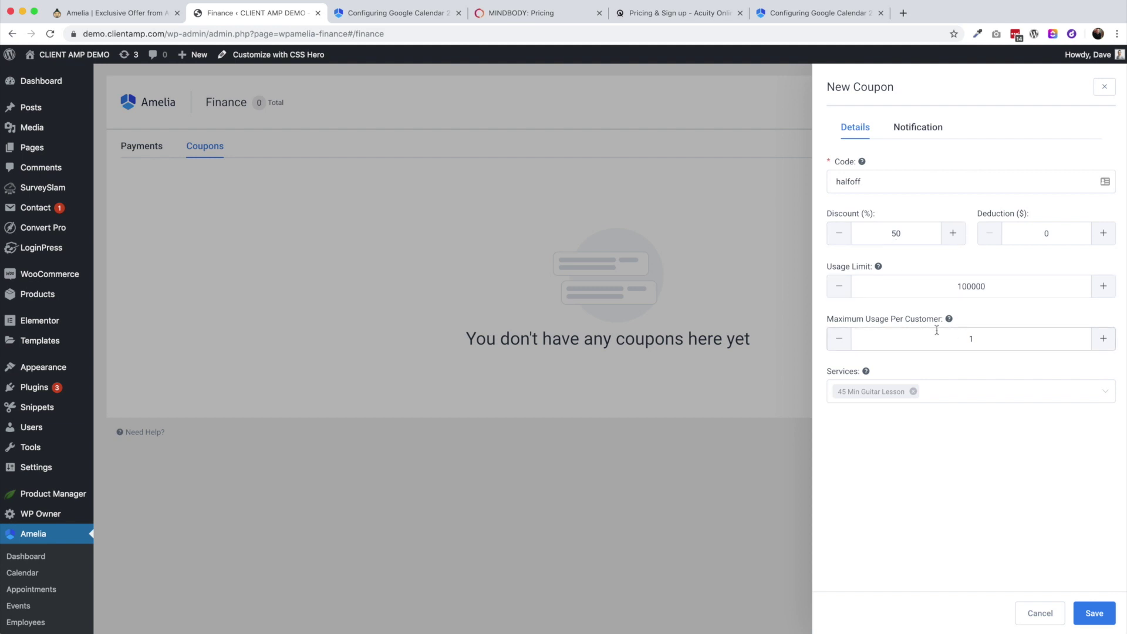
pyautogui.click(919, 126)
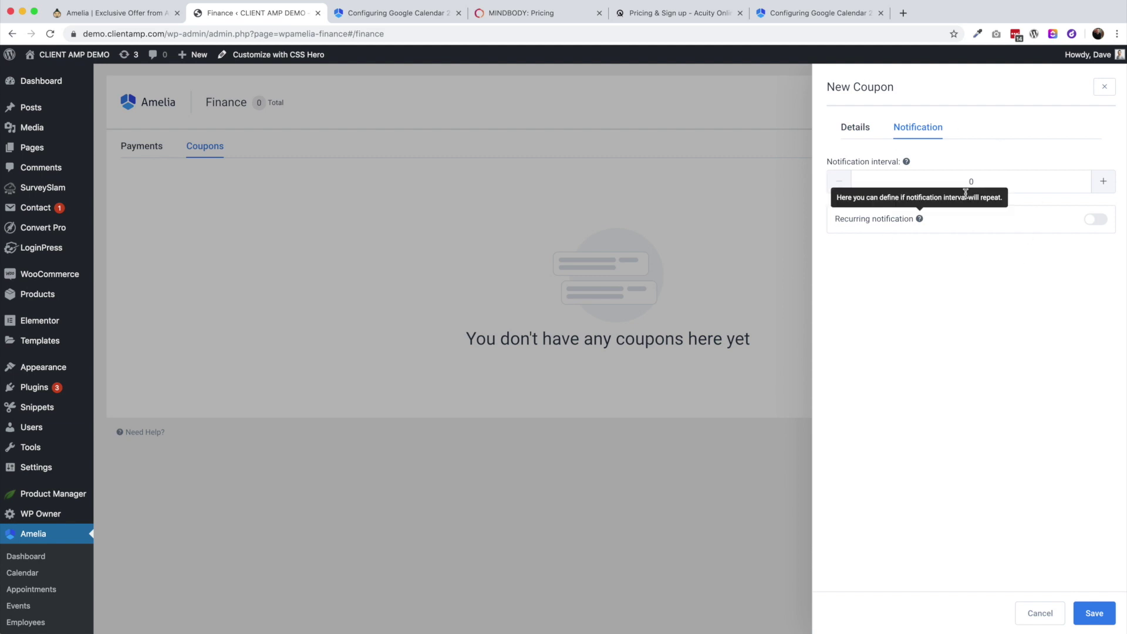
pyautogui.click(1095, 614)
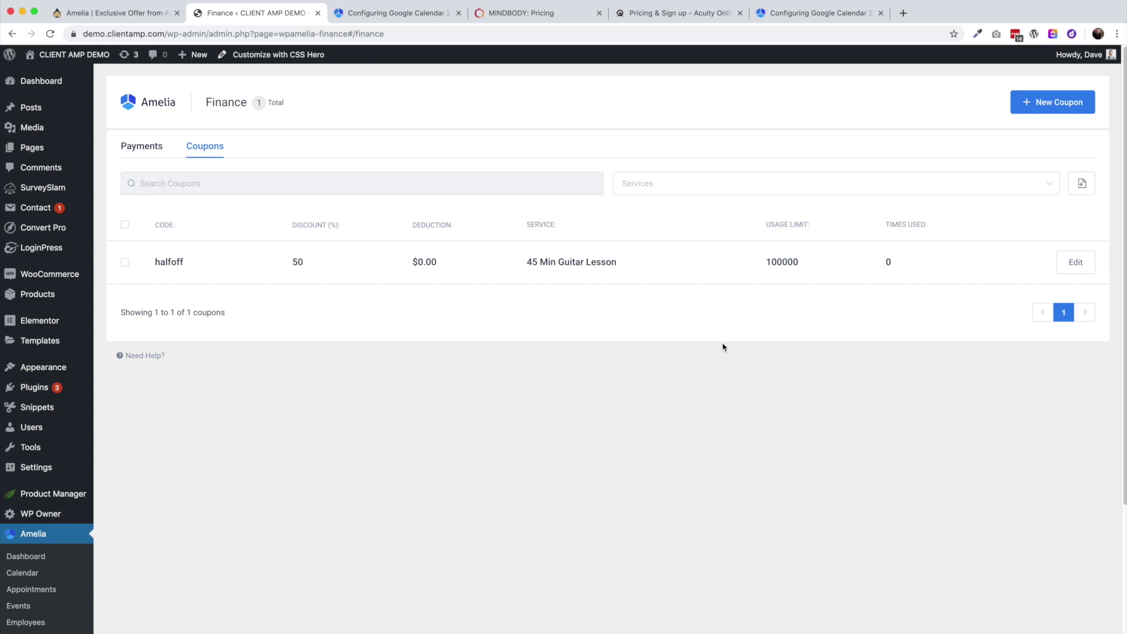
pyautogui.click(1078, 262)
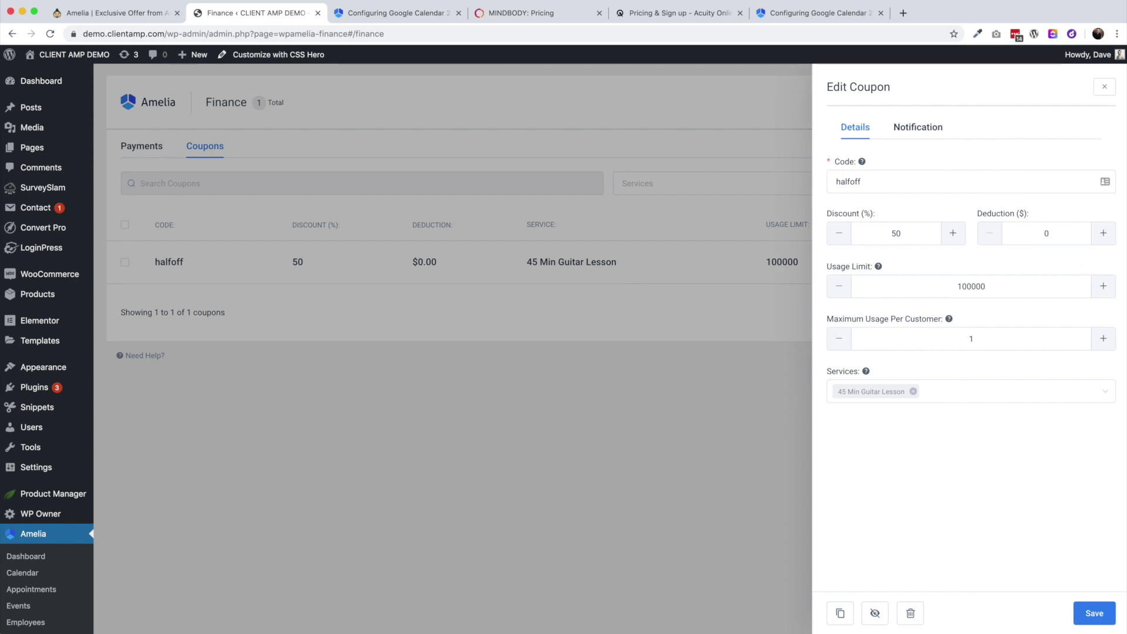
pyautogui.click(1105, 86)
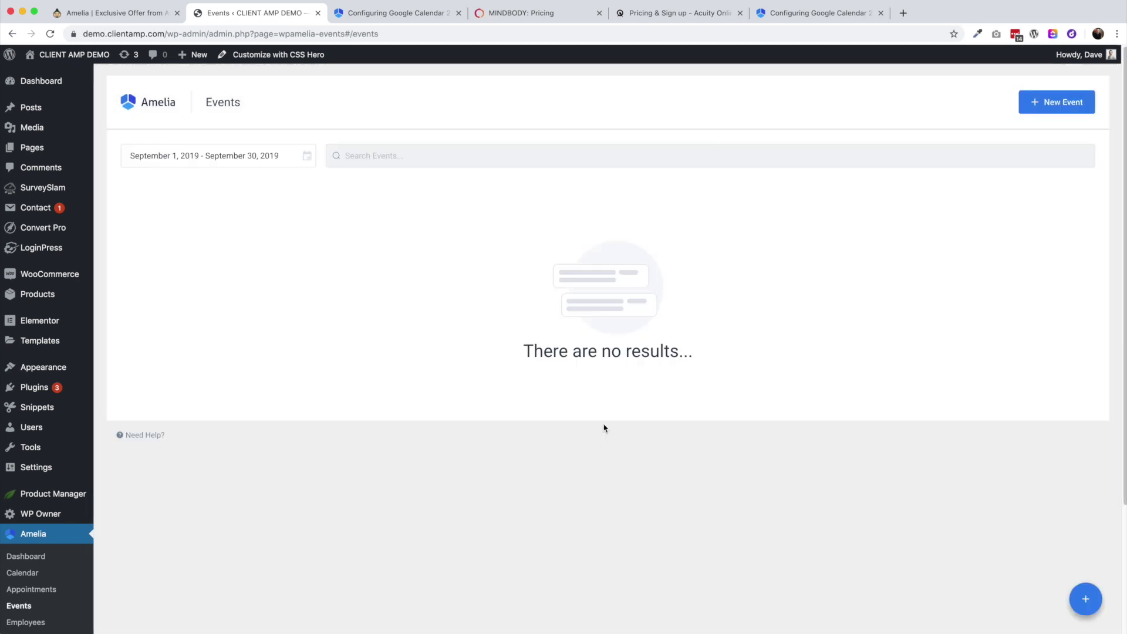
# Start a new guitar intro seminar event, trying recurring and custom booking open/close dates, then turning them off
pyautogui.click(1059, 104)
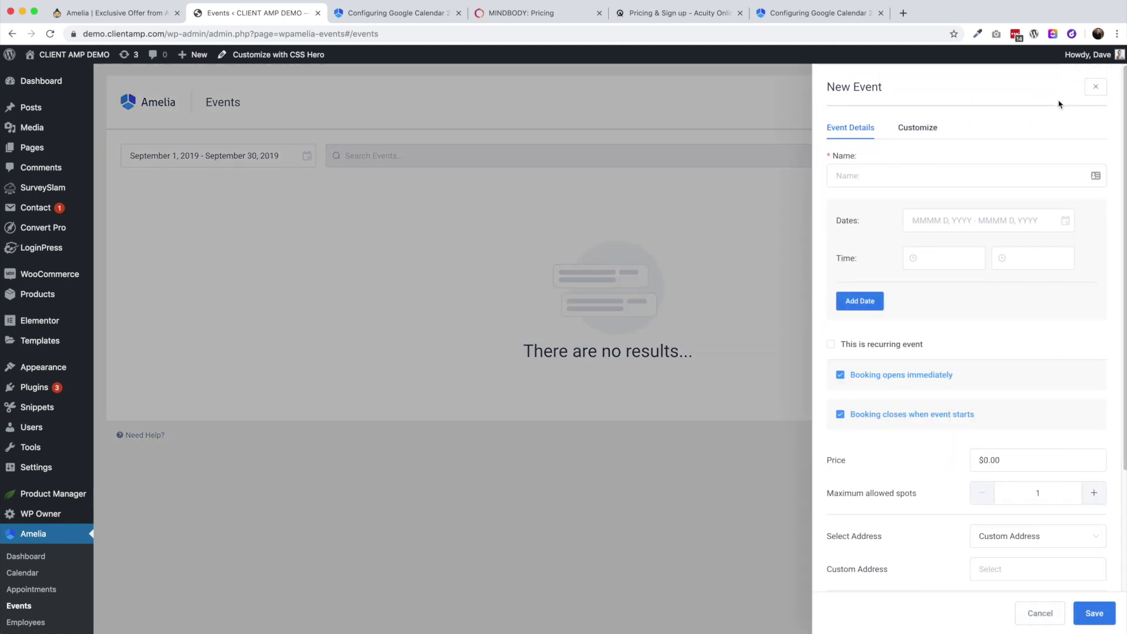
pyautogui.click(883, 178)
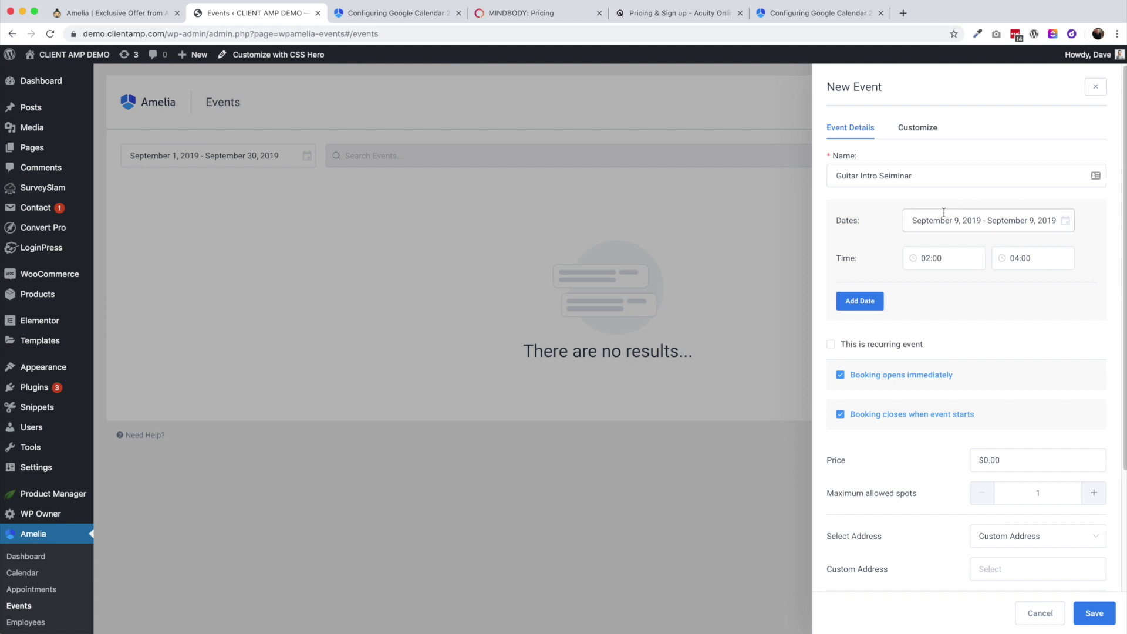
pyautogui.click(833, 344)
pyautogui.click(992, 385)
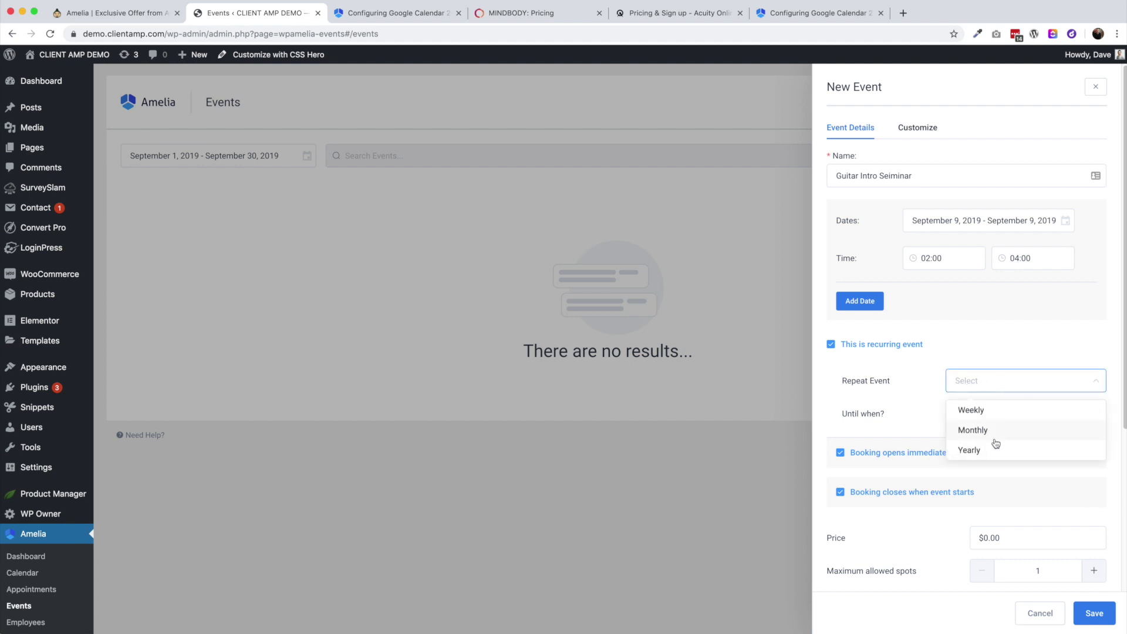
pyautogui.click(938, 392)
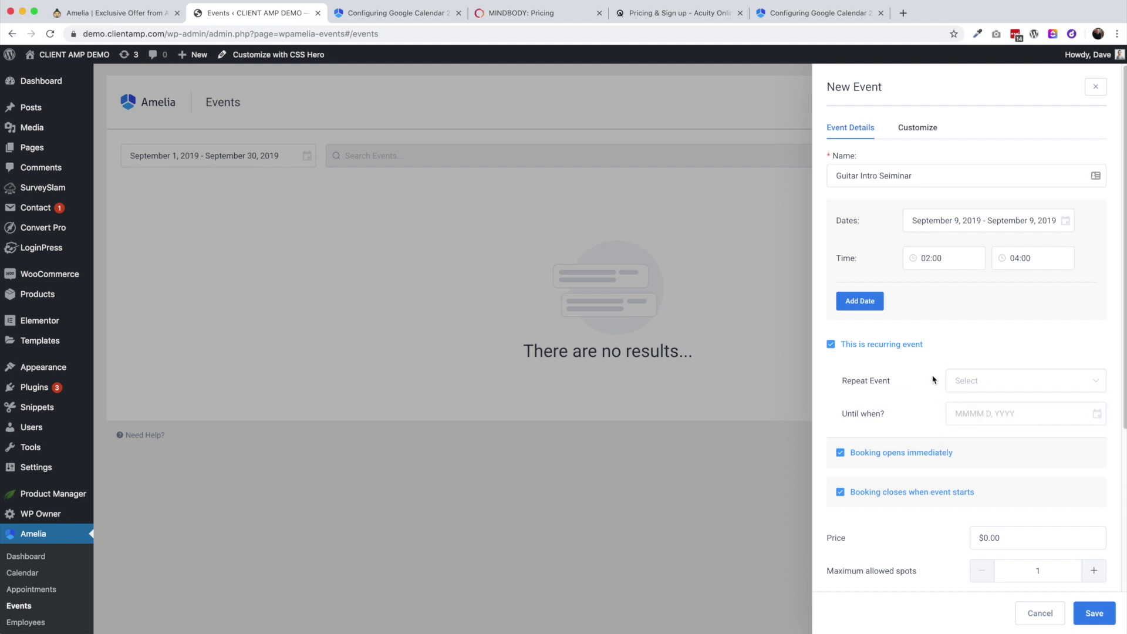
pyautogui.click(844, 347)
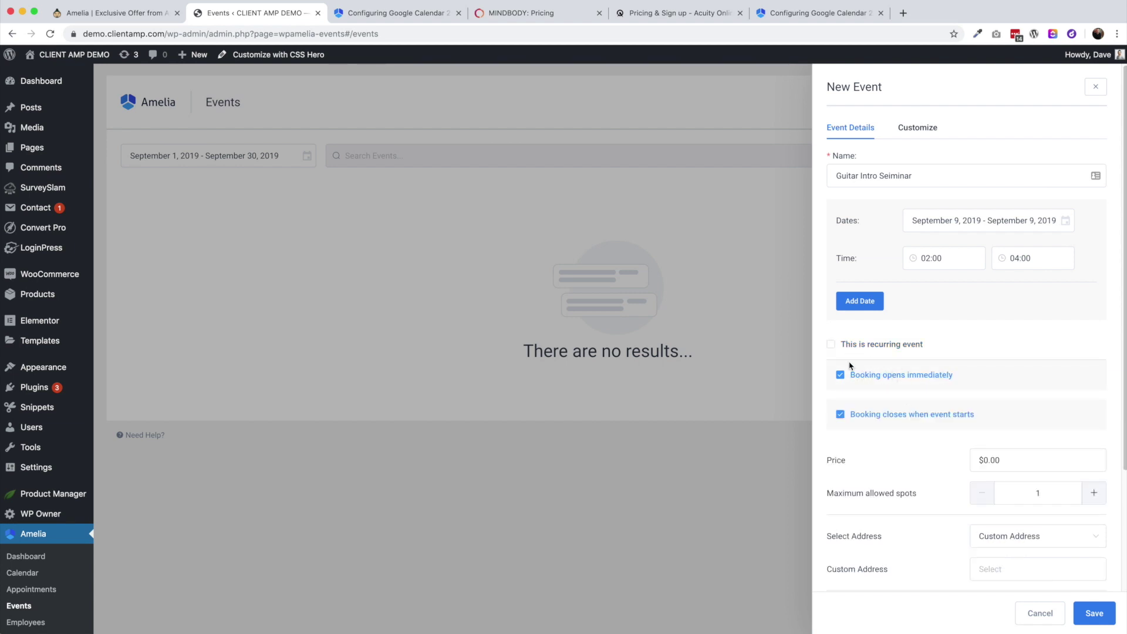
pyautogui.click(914, 376)
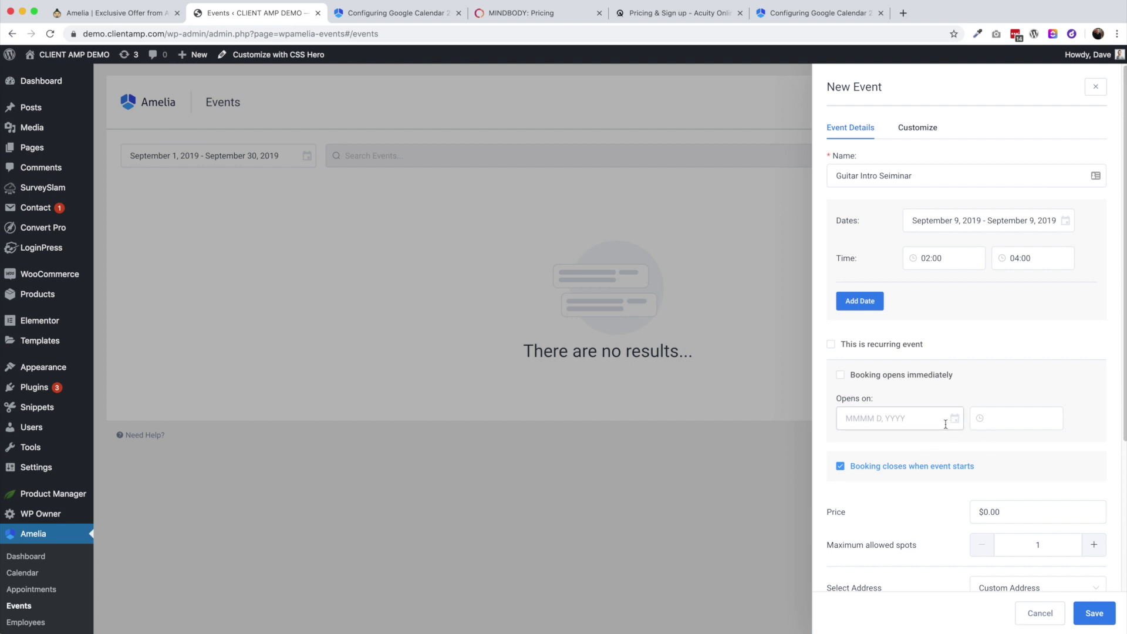
pyautogui.click(863, 378)
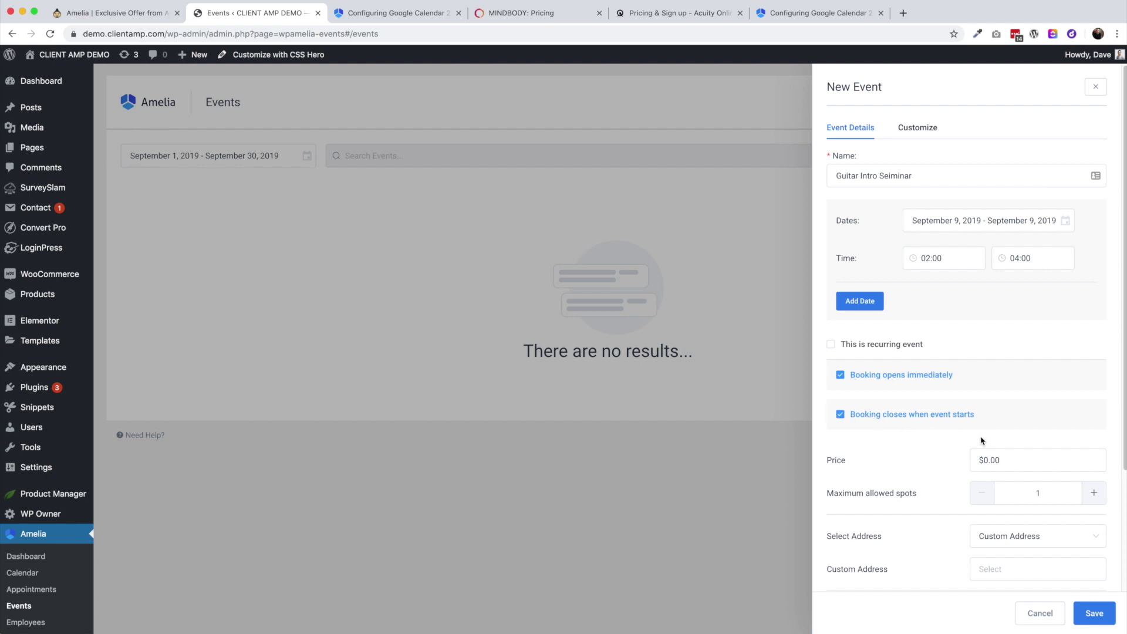
pyautogui.click(933, 416)
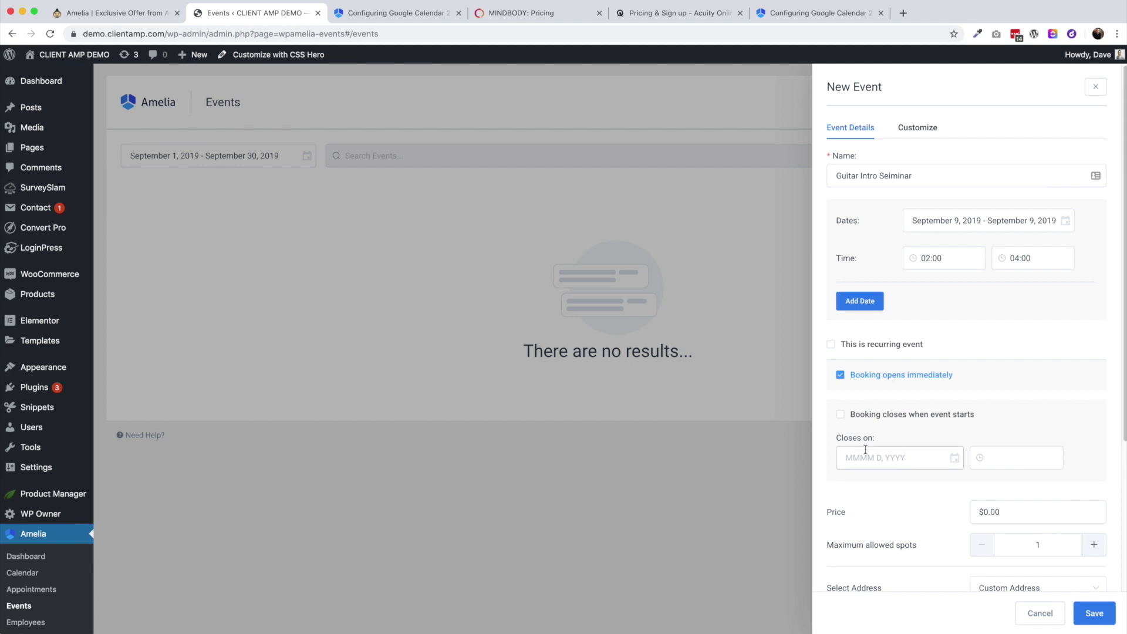
pyautogui.click(877, 415)
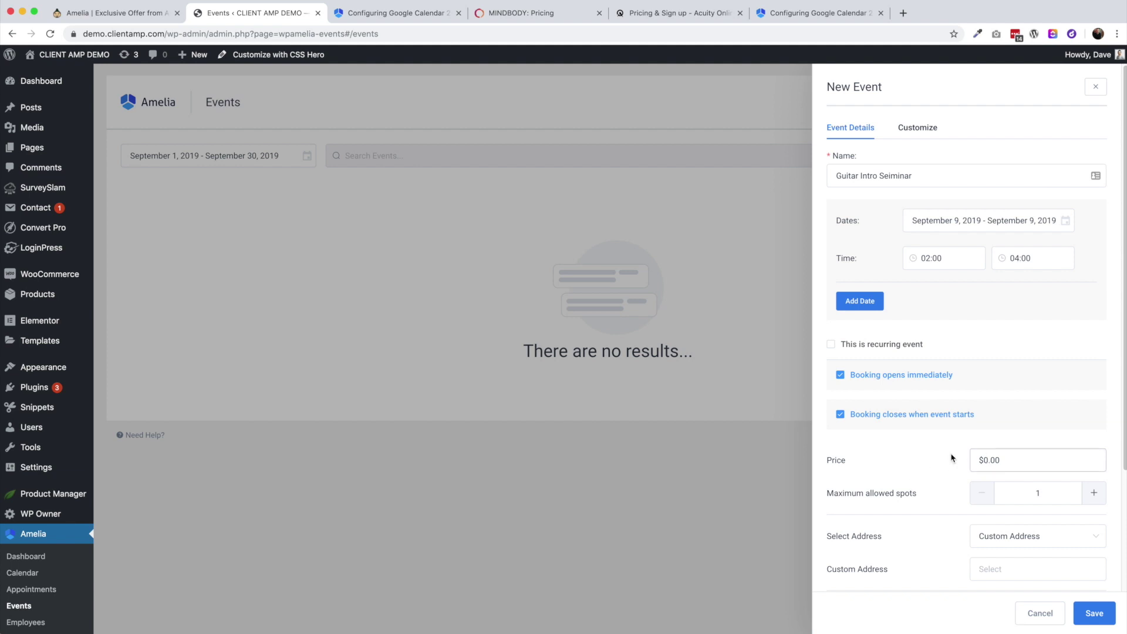
# Review the event's staff and tag options, then view its appearance customization settings
pyautogui.scroll(-3, 949, 458)
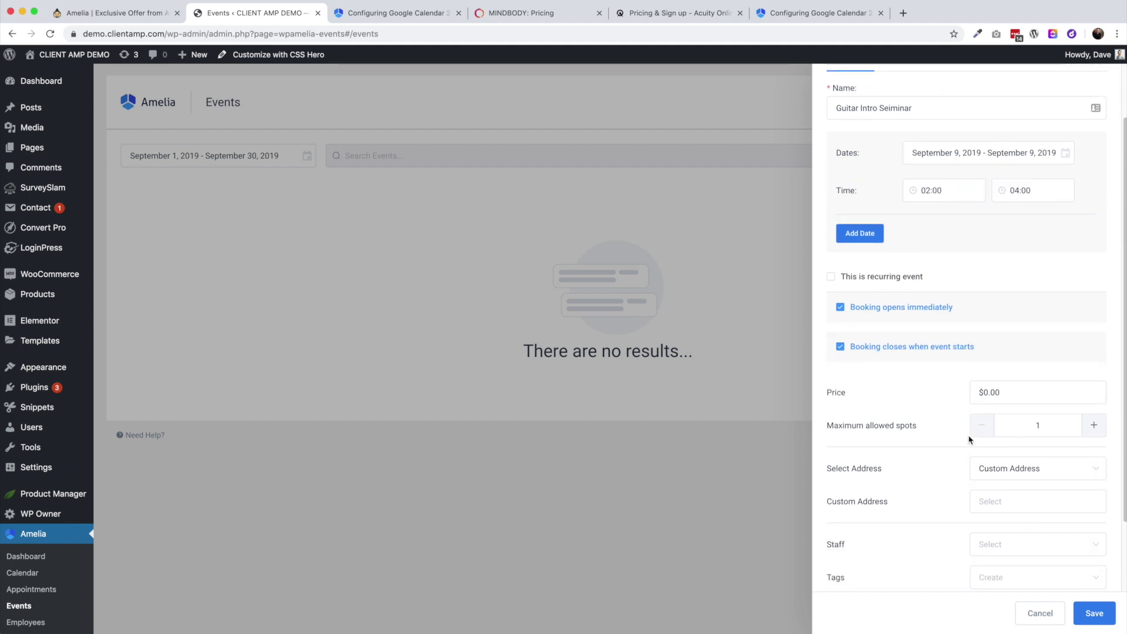
pyautogui.scroll(-3, 1038, 428)
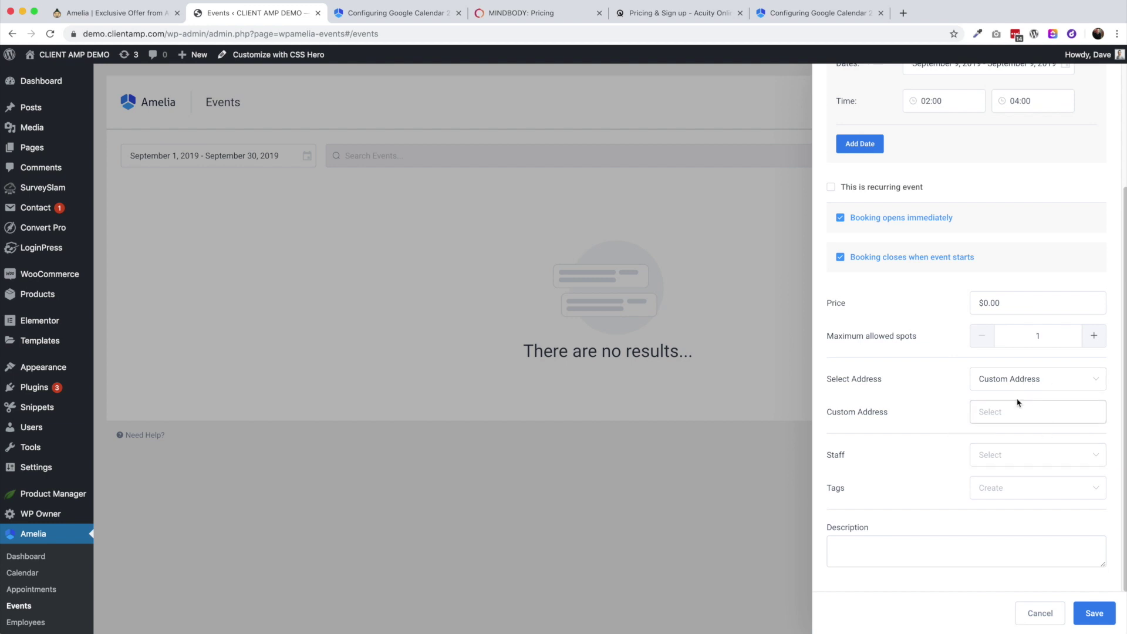
pyautogui.click(992, 456)
pyautogui.click(924, 478)
pyautogui.click(1010, 493)
pyautogui.click(950, 495)
pyautogui.scroll(5, 911, 493)
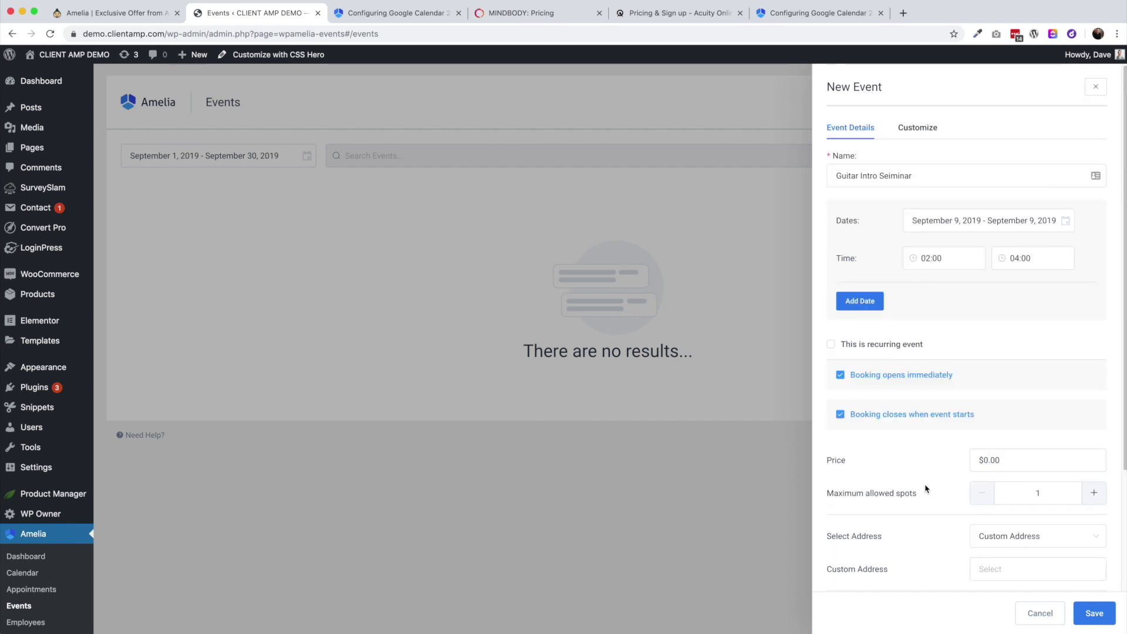
pyautogui.click(917, 126)
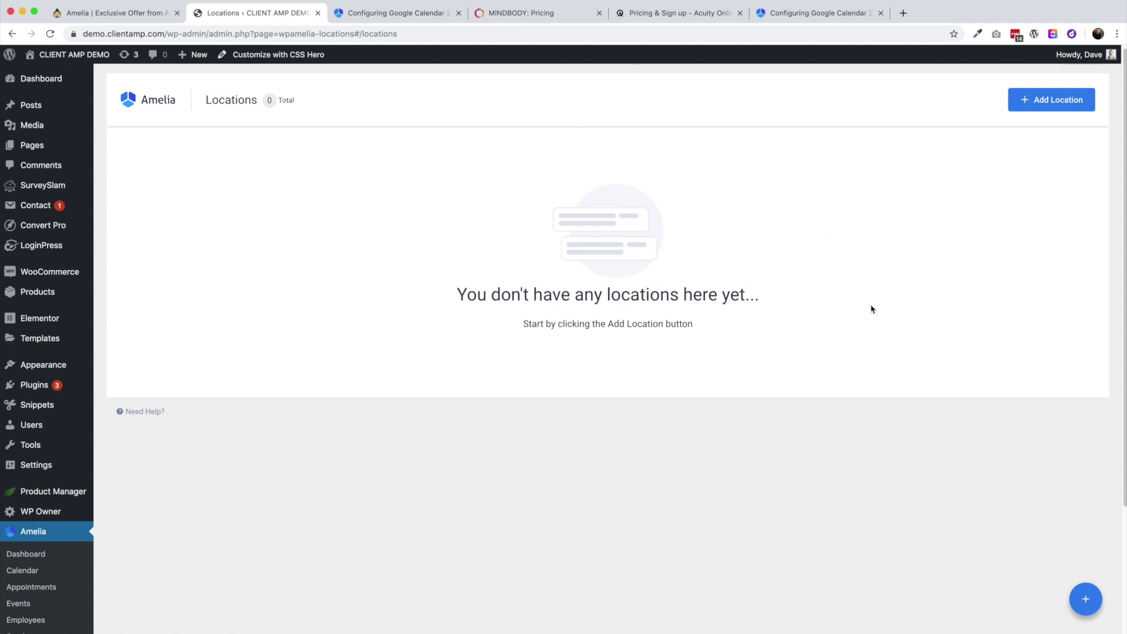
# Look through an empty New Location form without saving it
pyautogui.click(1037, 101)
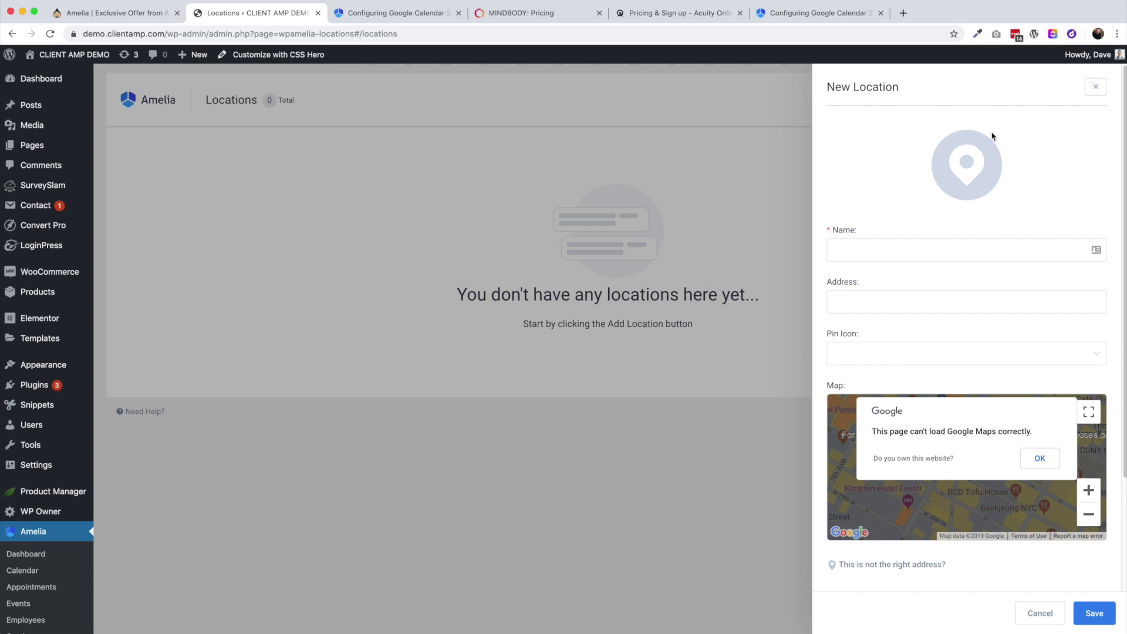
pyautogui.scroll(-3, 891, 300)
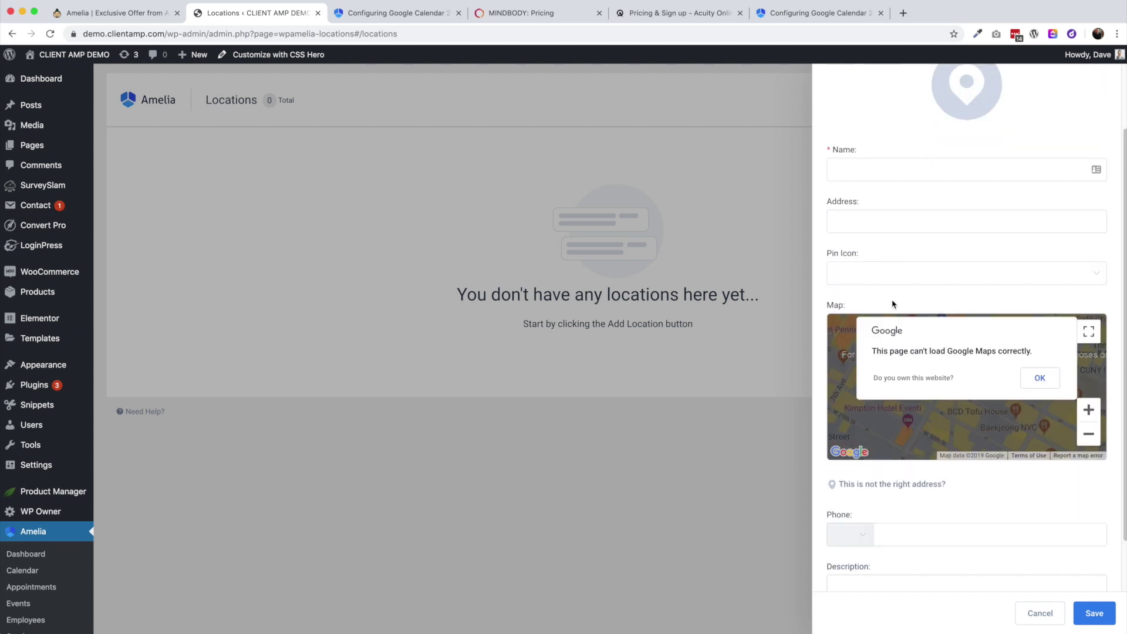
pyautogui.scroll(-2, 950, 506)
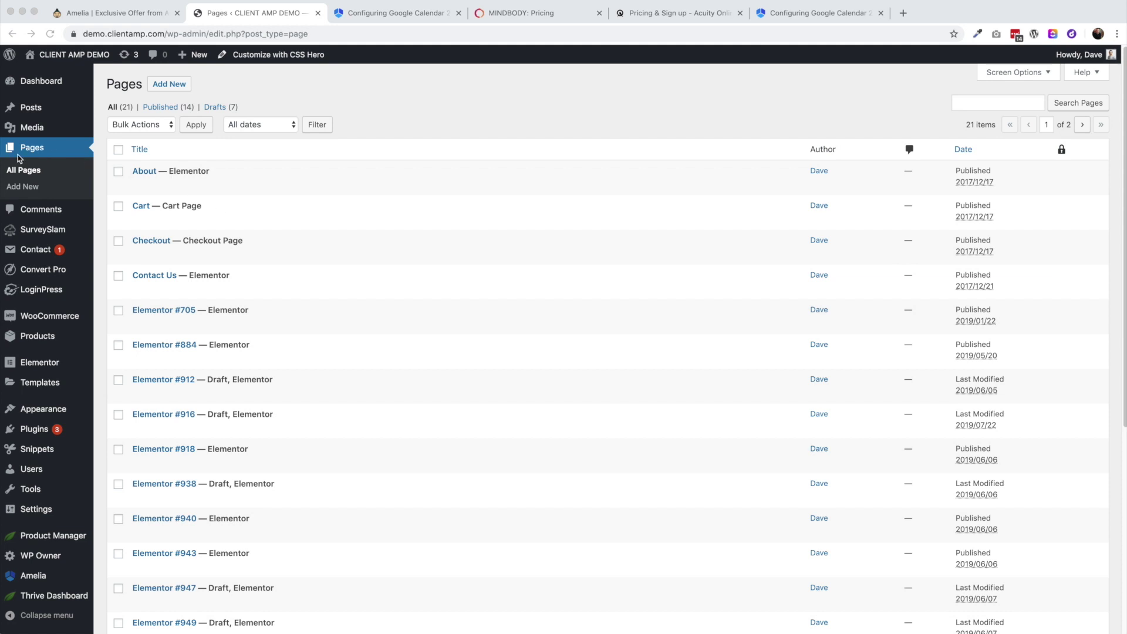
# Create a page titled 'Schedule An Appointment' with the paragraph 'Choose your appointment time.' and an empty block below
pyautogui.click(169, 84)
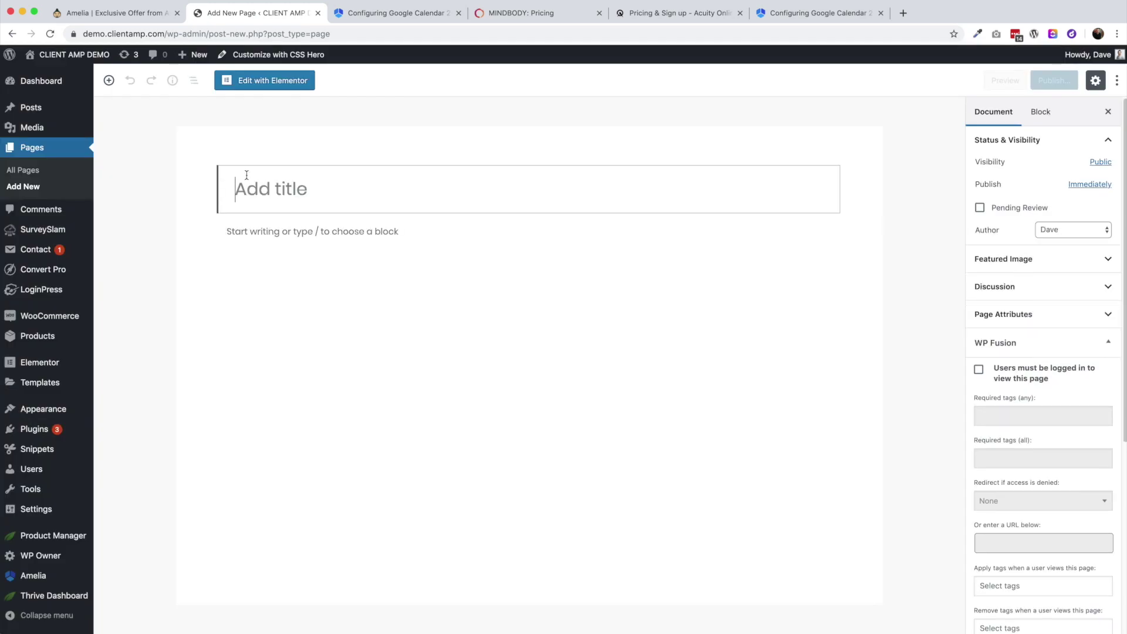
pyautogui.write('Schedule ')
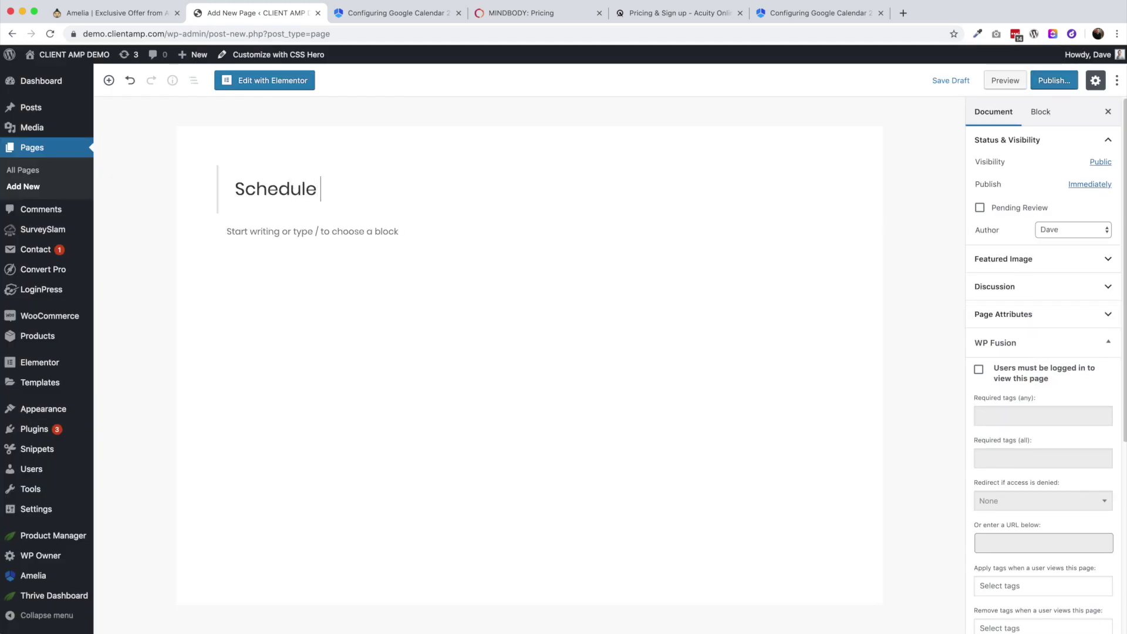
pyautogui.write('An Appointment')
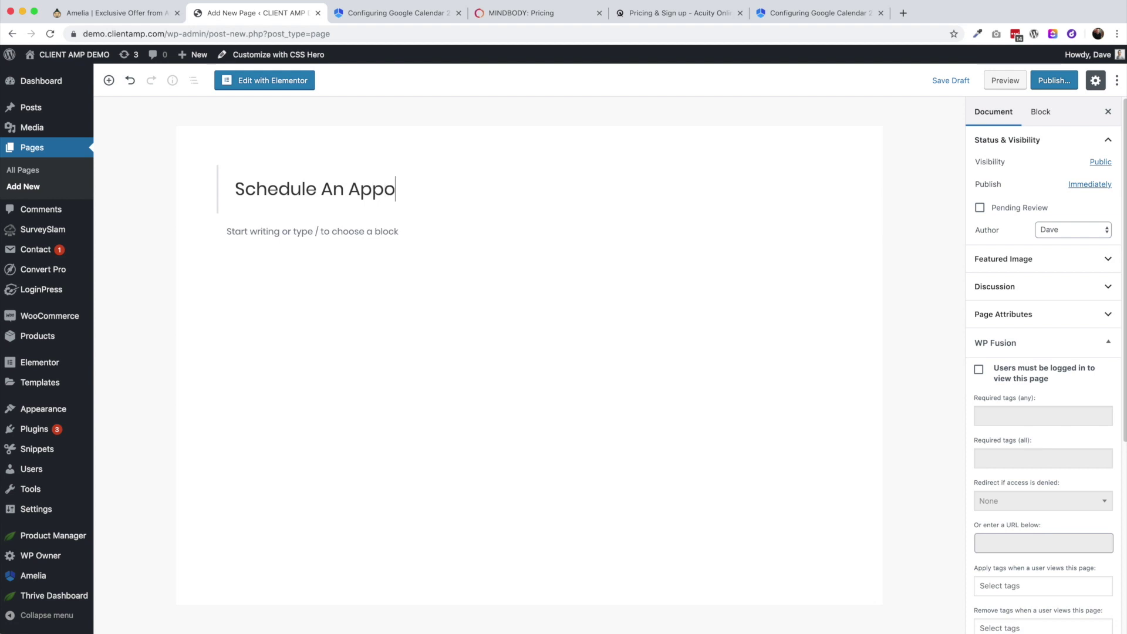
pyautogui.click(271, 246)
pyautogui.click(321, 270)
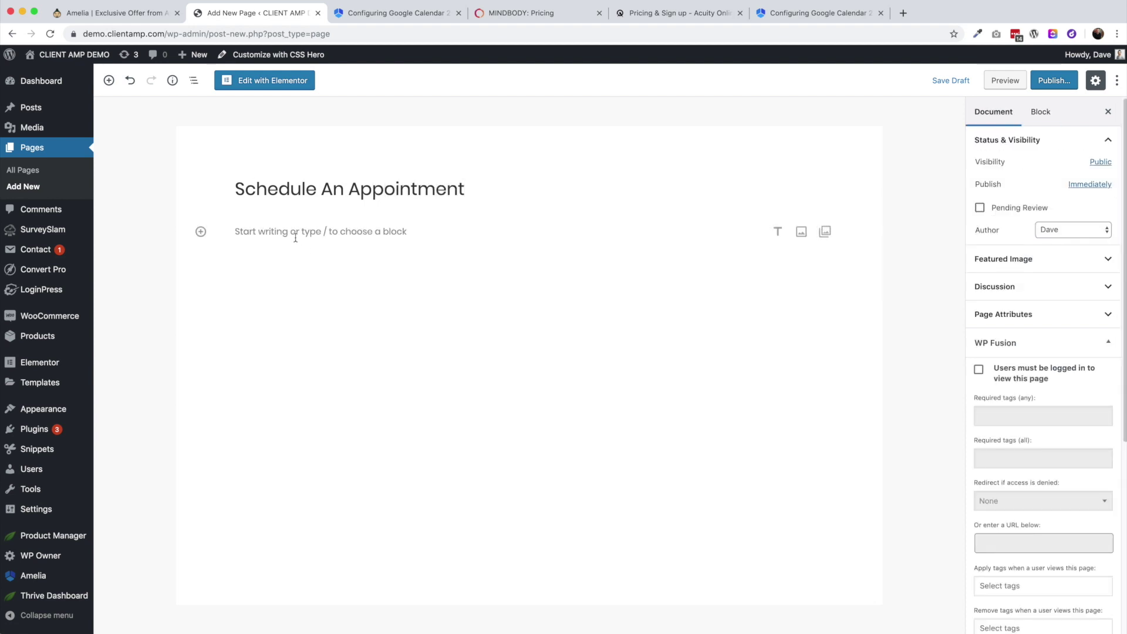
pyautogui.click(538, 237)
pyautogui.write('Choose')
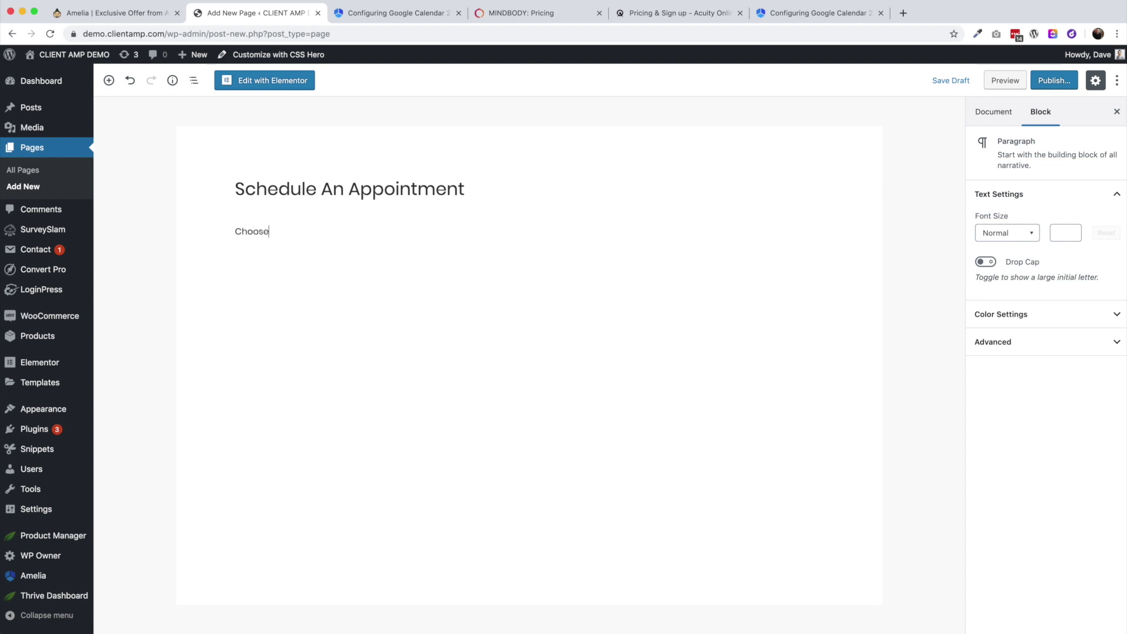
pyautogui.write(' your appointment time.')
pyautogui.click(481, 290)
pyautogui.click(558, 231)
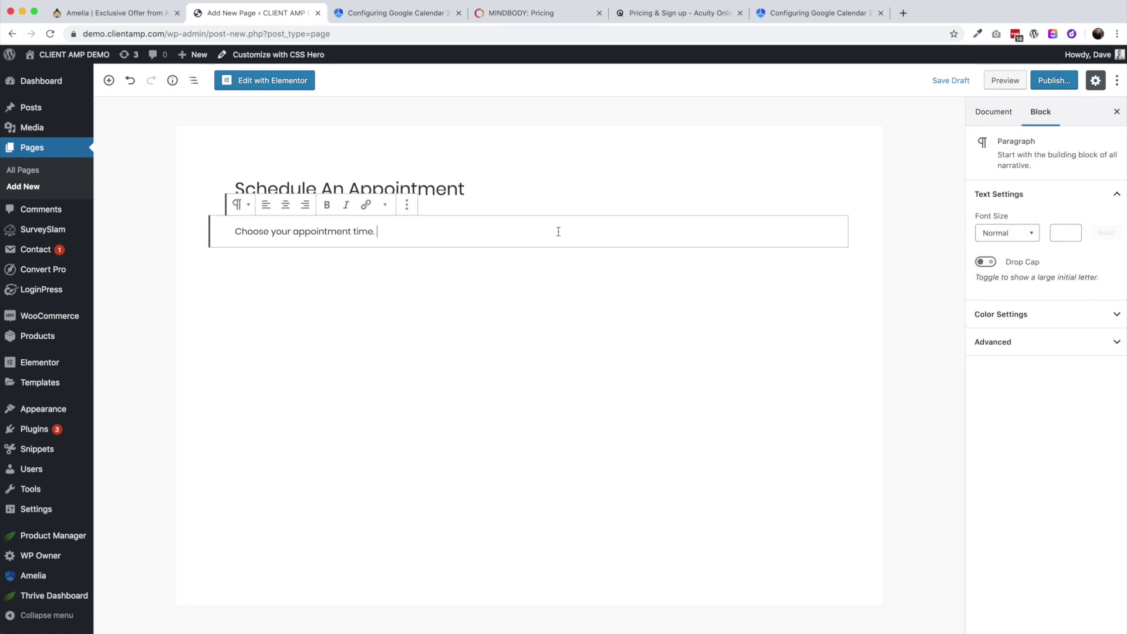
pyautogui.press('Return')
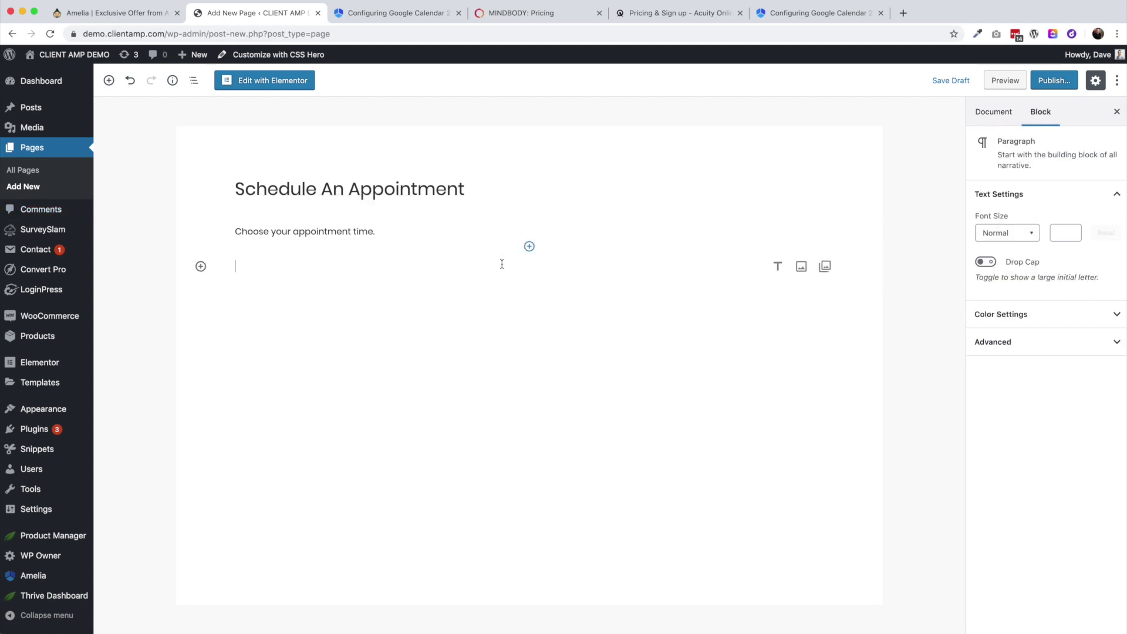
pyautogui.click(529, 246)
# Insert the Amelia - Booking view block below the intro line and publish the page
pyautogui.scroll(-2, 517, 434)
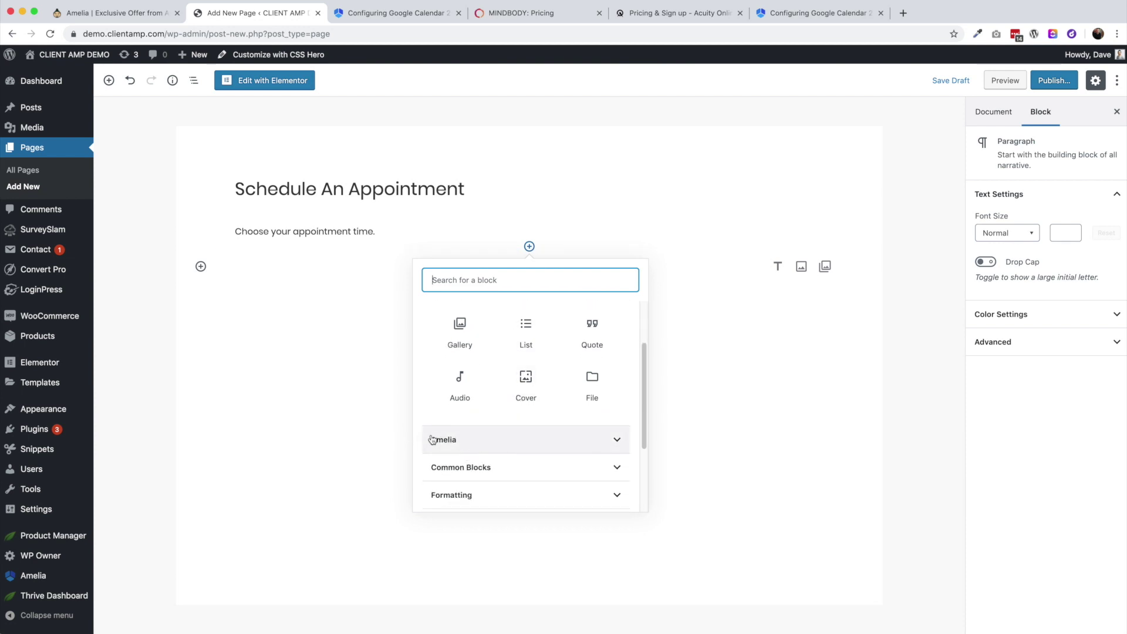
pyautogui.click(622, 438)
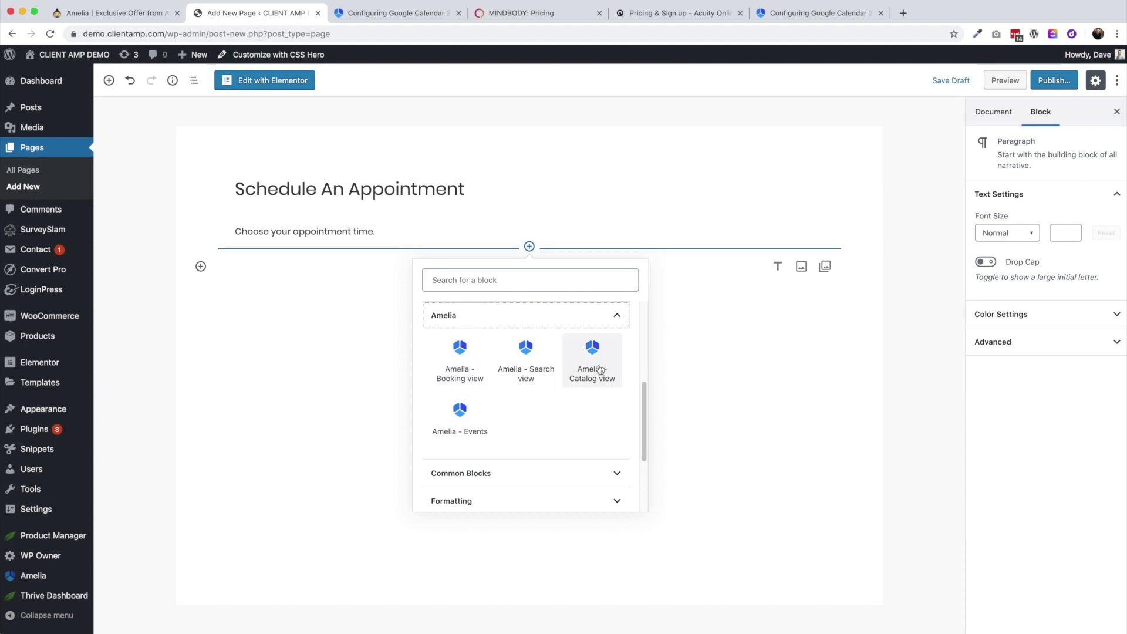
pyautogui.click(466, 364)
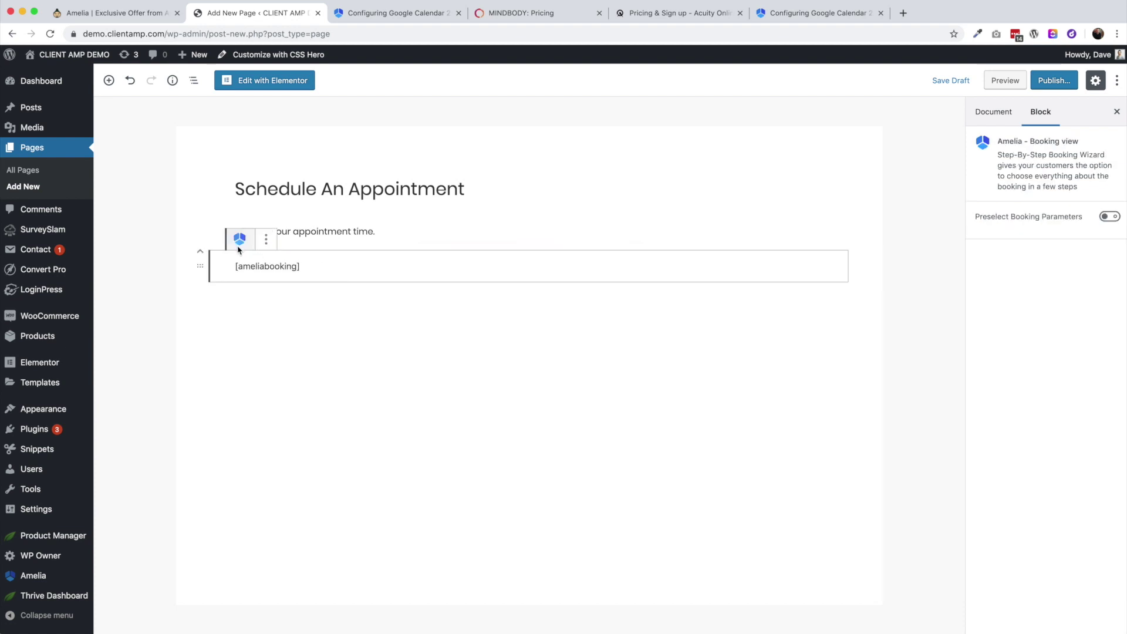
pyautogui.click(1050, 82)
pyautogui.click(1057, 81)
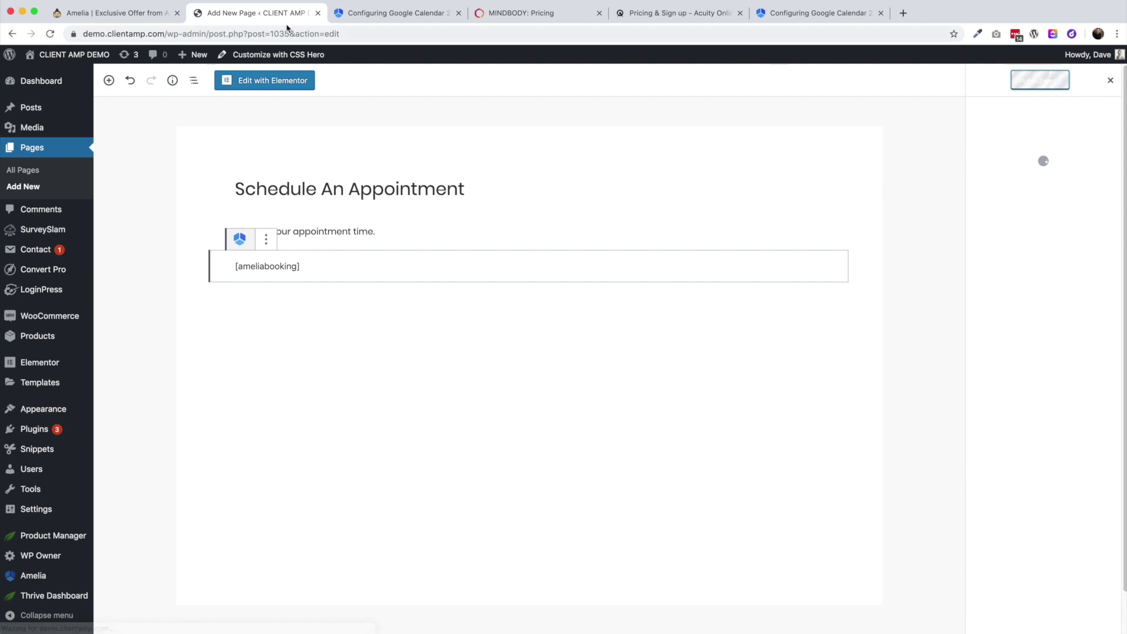
# On the live page, book a 45 Min Guitar Lesson for September 19 at 10:15 am
pyautogui.click(180, 113)
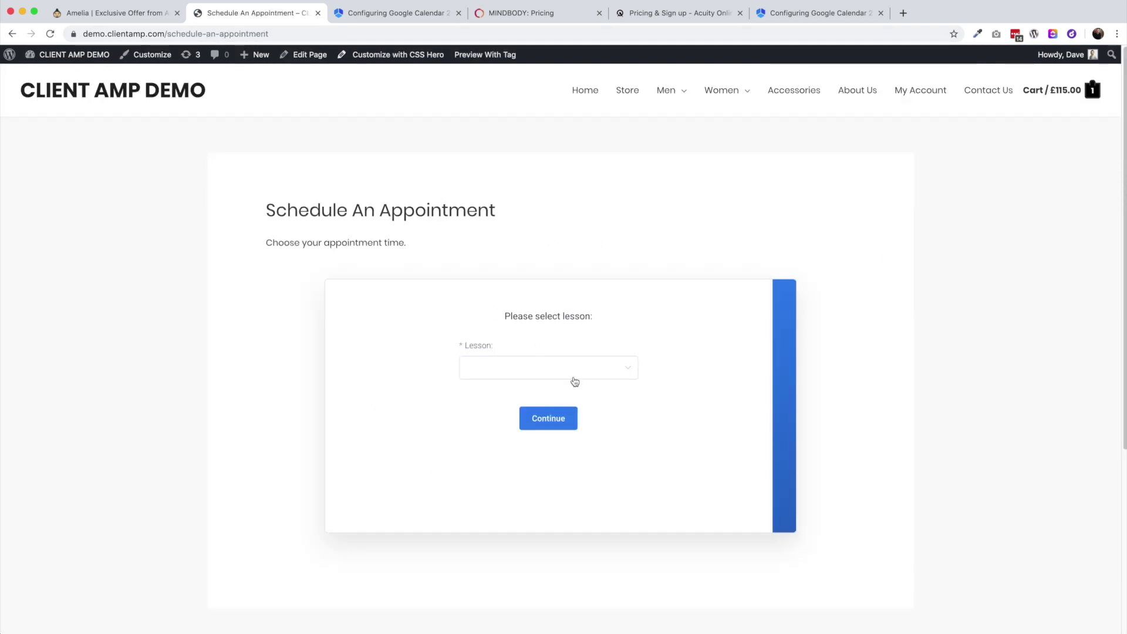
pyautogui.click(505, 373)
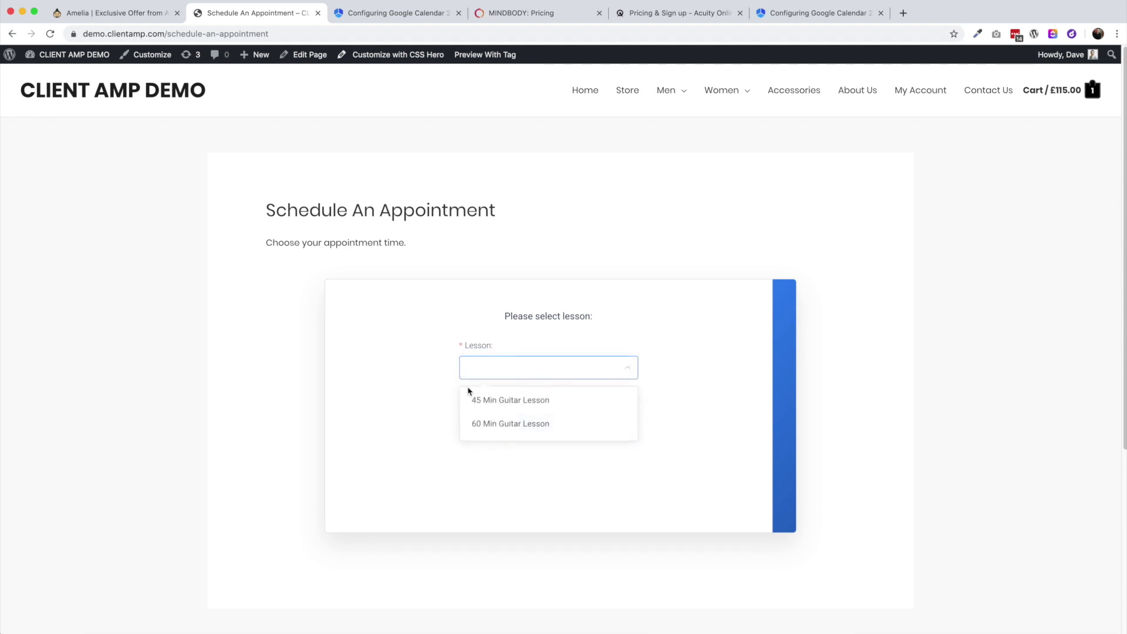
pyautogui.click(497, 403)
pyautogui.click(553, 420)
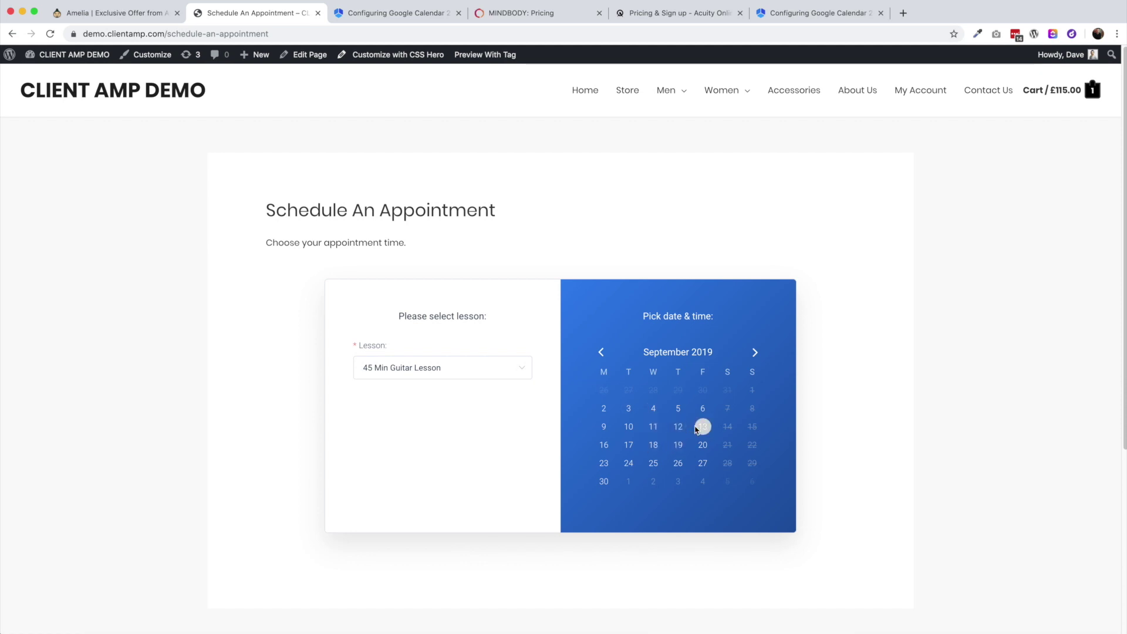
pyautogui.click(679, 449)
pyautogui.click(645, 516)
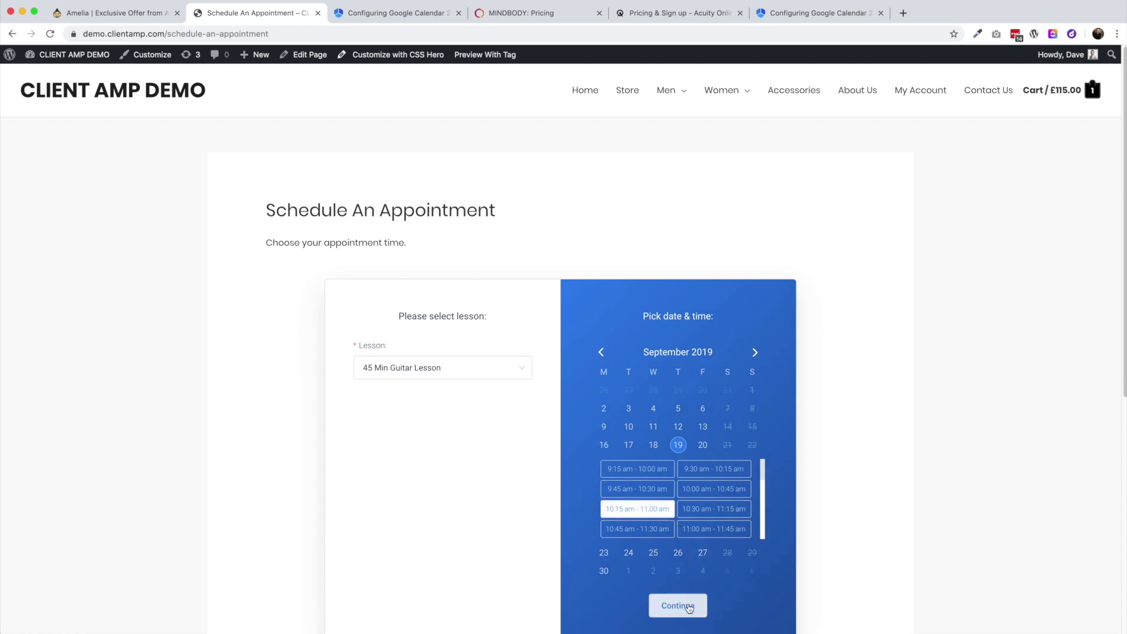
pyautogui.click(687, 605)
pyautogui.scroll(-2, 616, 436)
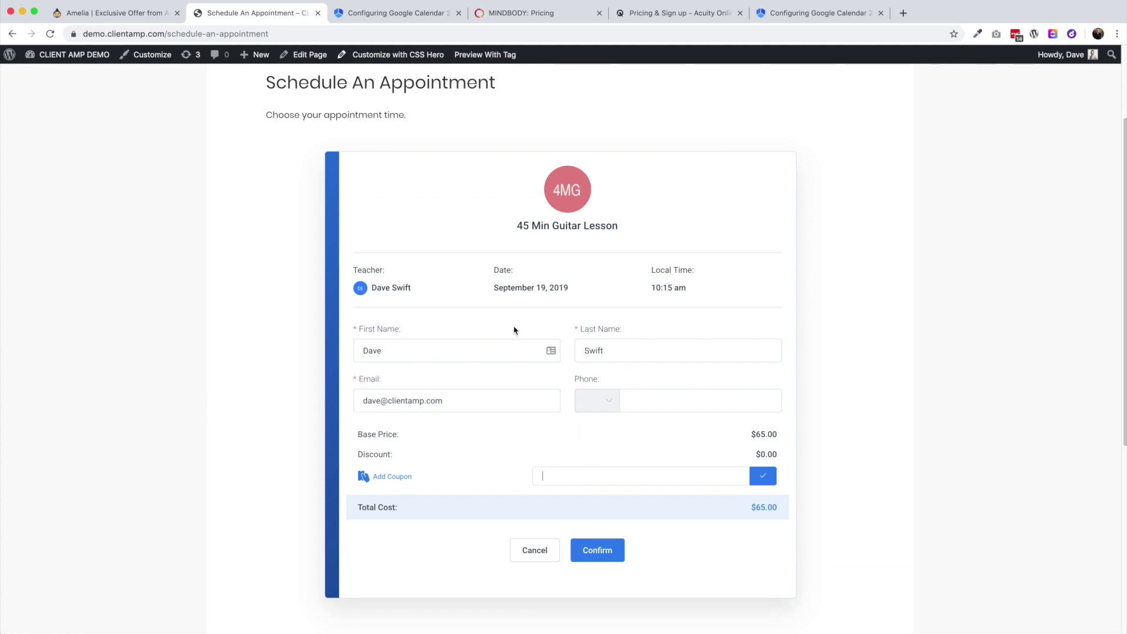
pyautogui.click(596, 558)
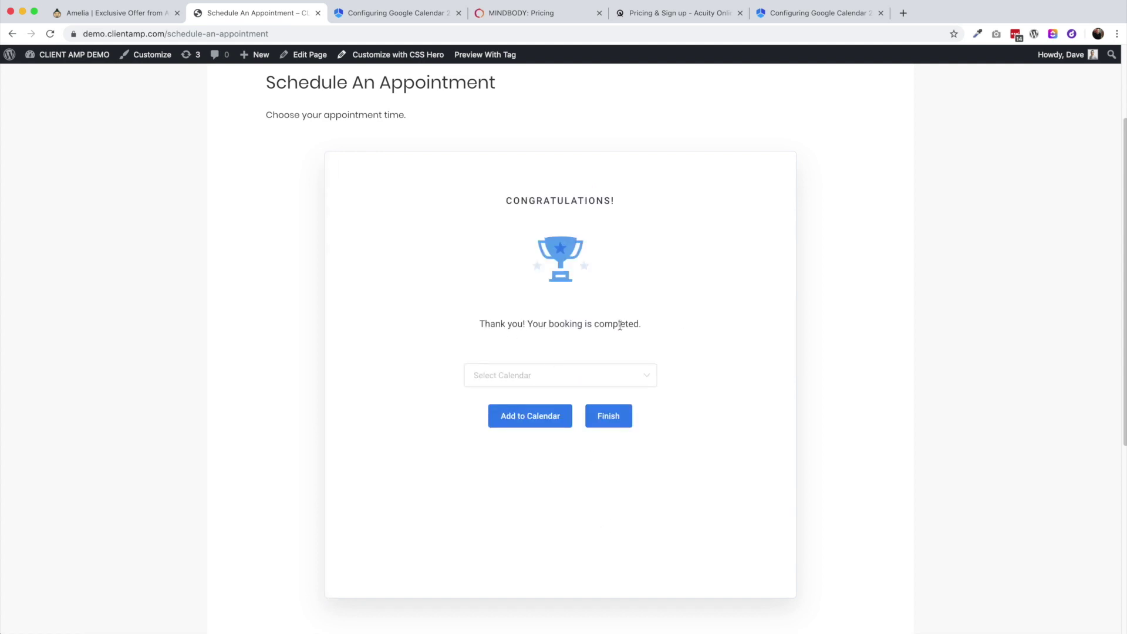
# Add the booked lesson to Google Calendar
pyautogui.click(524, 382)
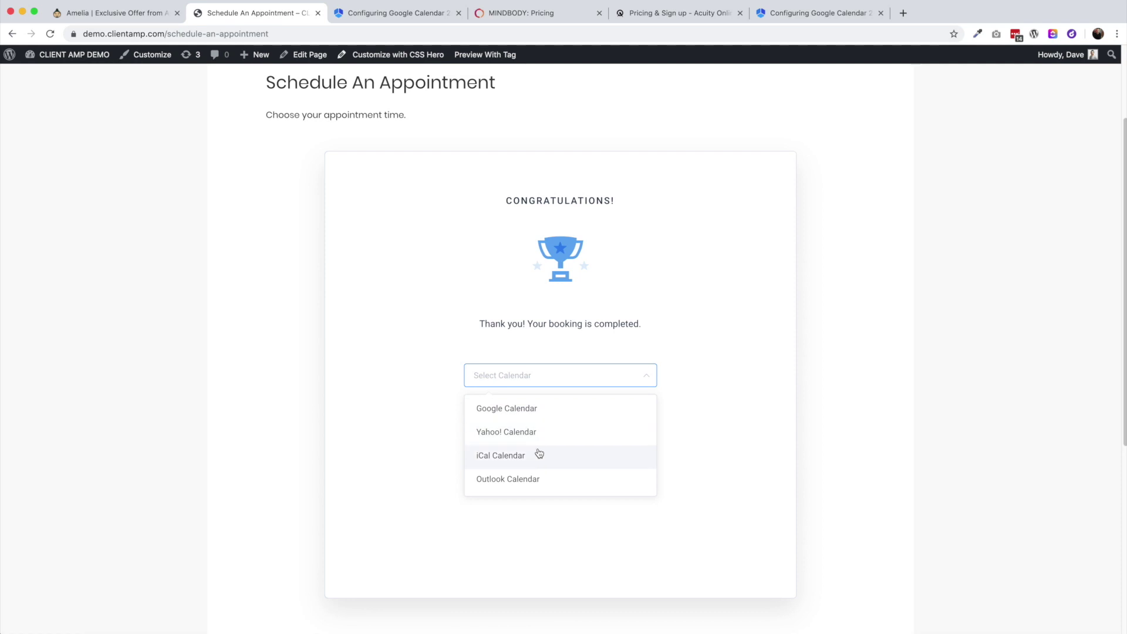
pyautogui.click(523, 408)
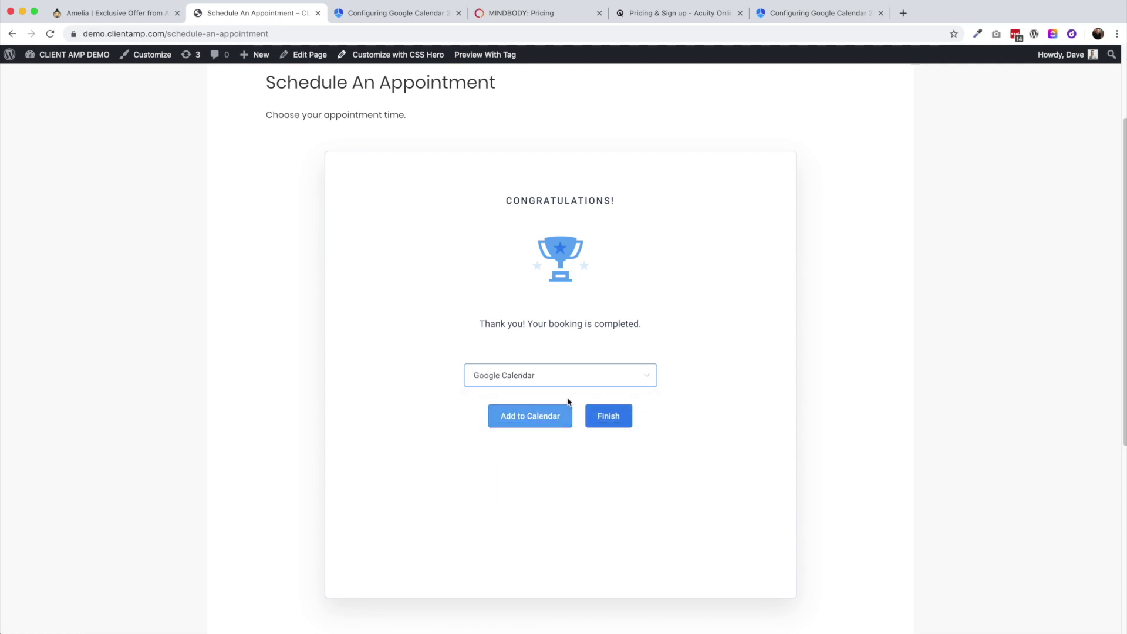
pyautogui.click(528, 383)
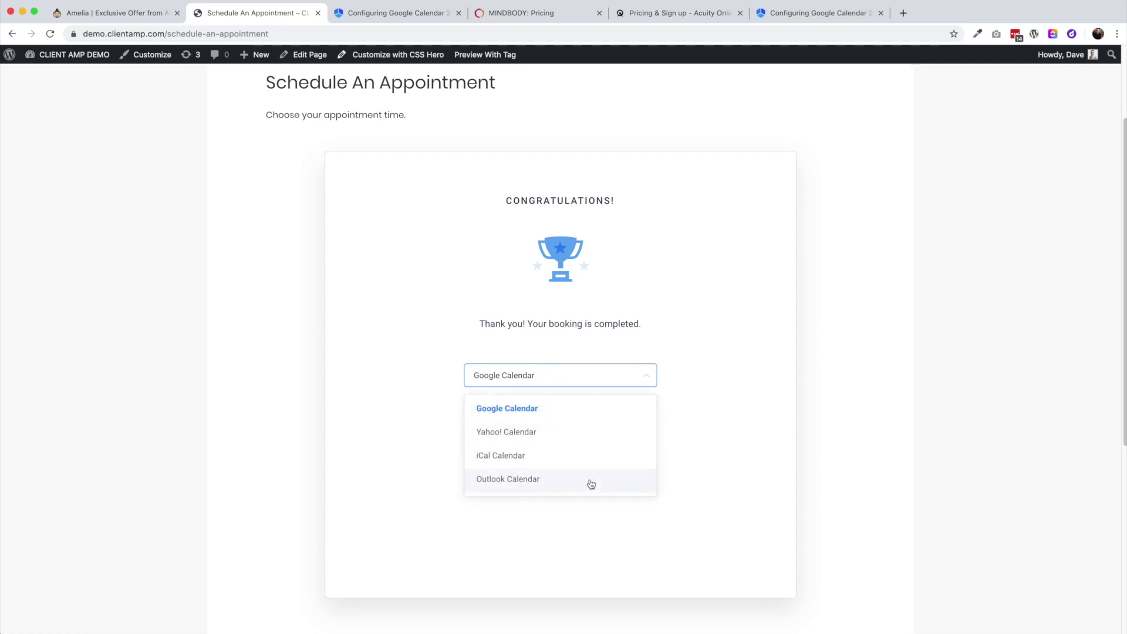
pyautogui.click(737, 440)
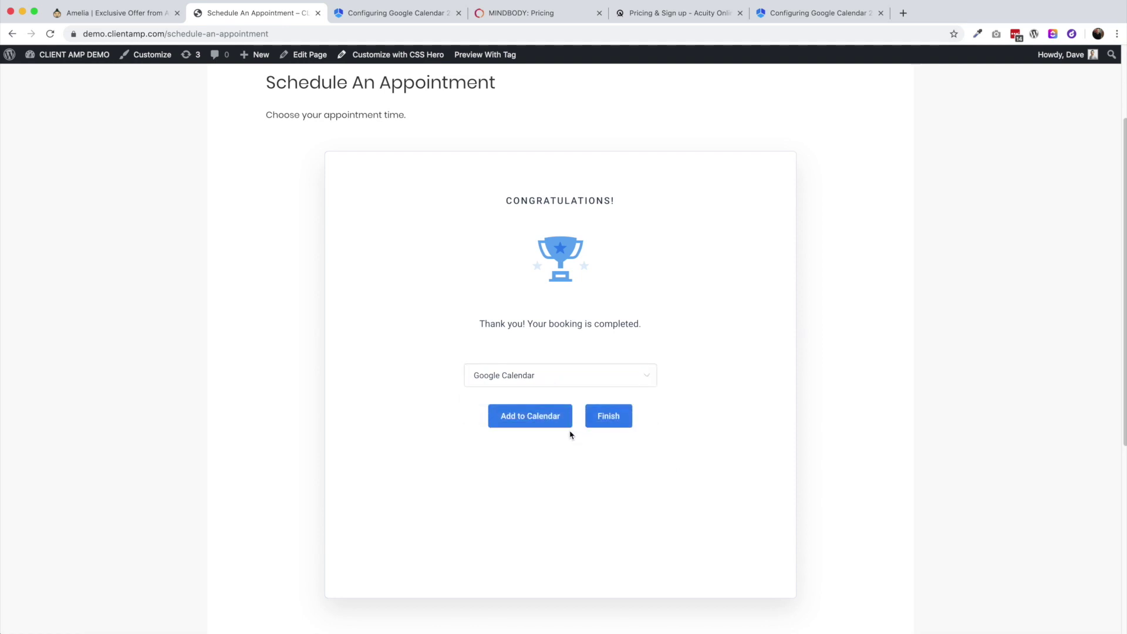
pyautogui.click(541, 420)
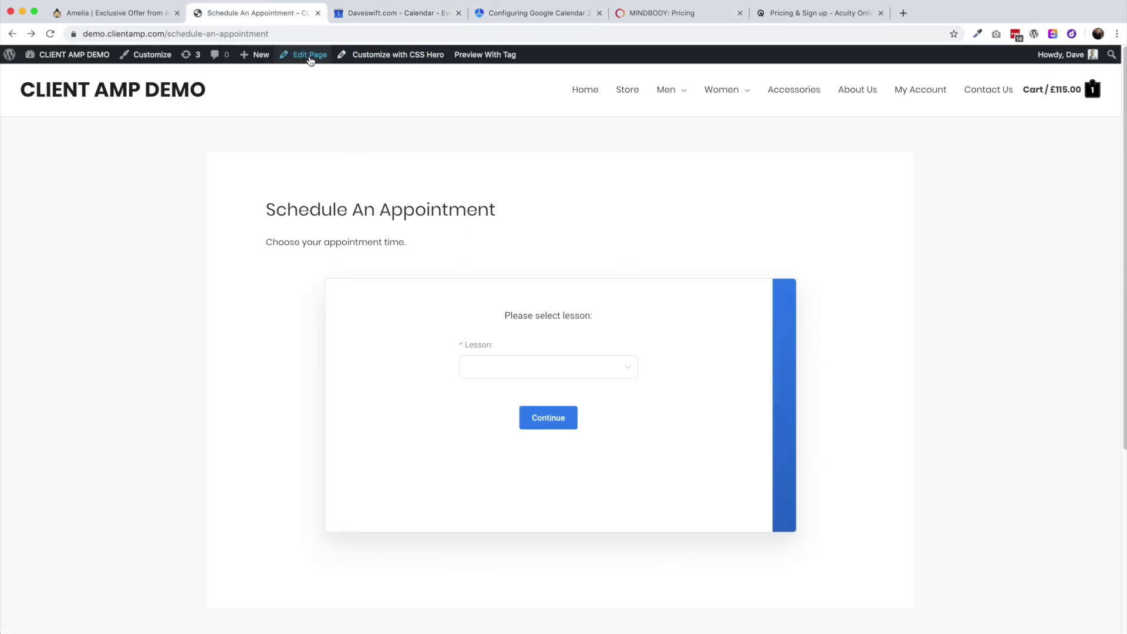
# In the page editor, remove the [ameliabooking] booking wizard block and the intro paragraph
pyautogui.click(308, 58)
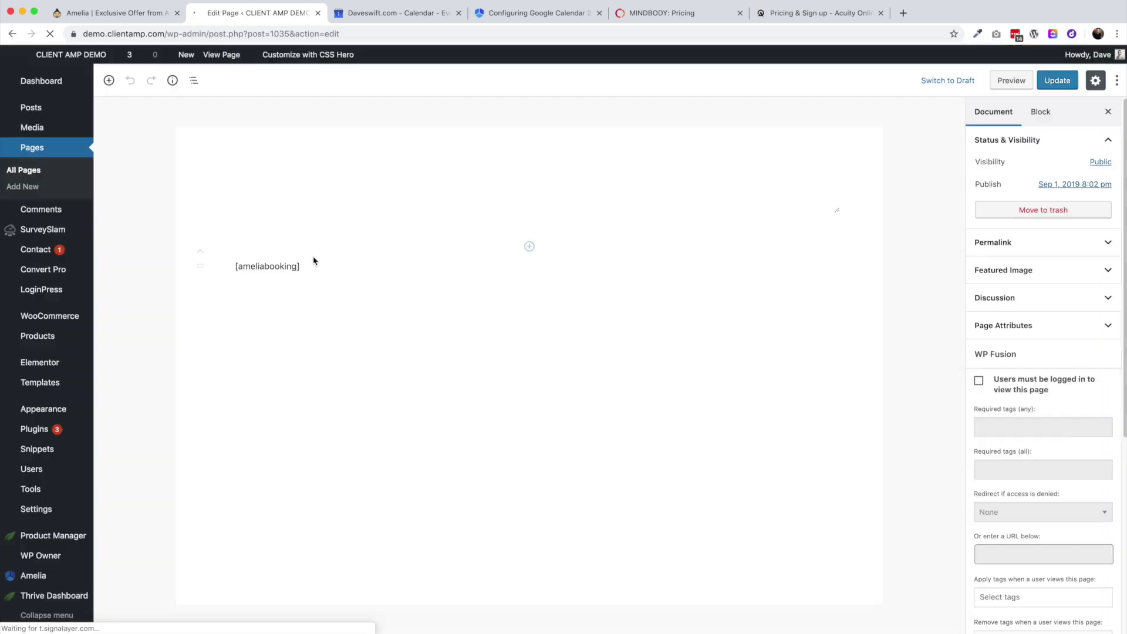
pyautogui.click(318, 270)
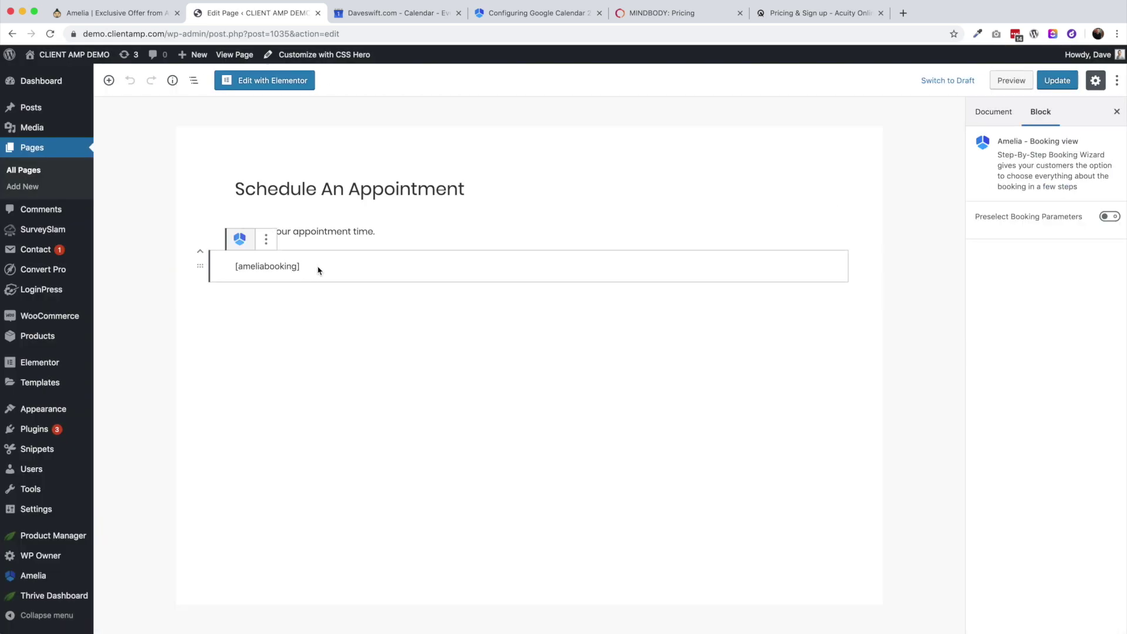
pyautogui.click(266, 238)
pyautogui.click(297, 387)
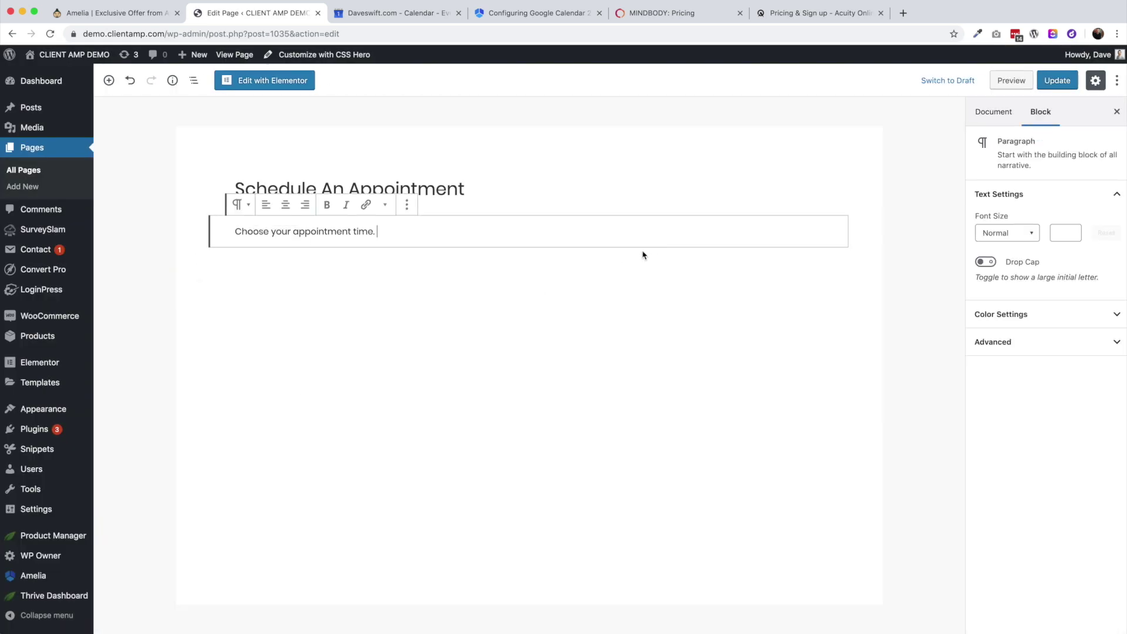
pyautogui.click(407, 205)
pyautogui.click(437, 372)
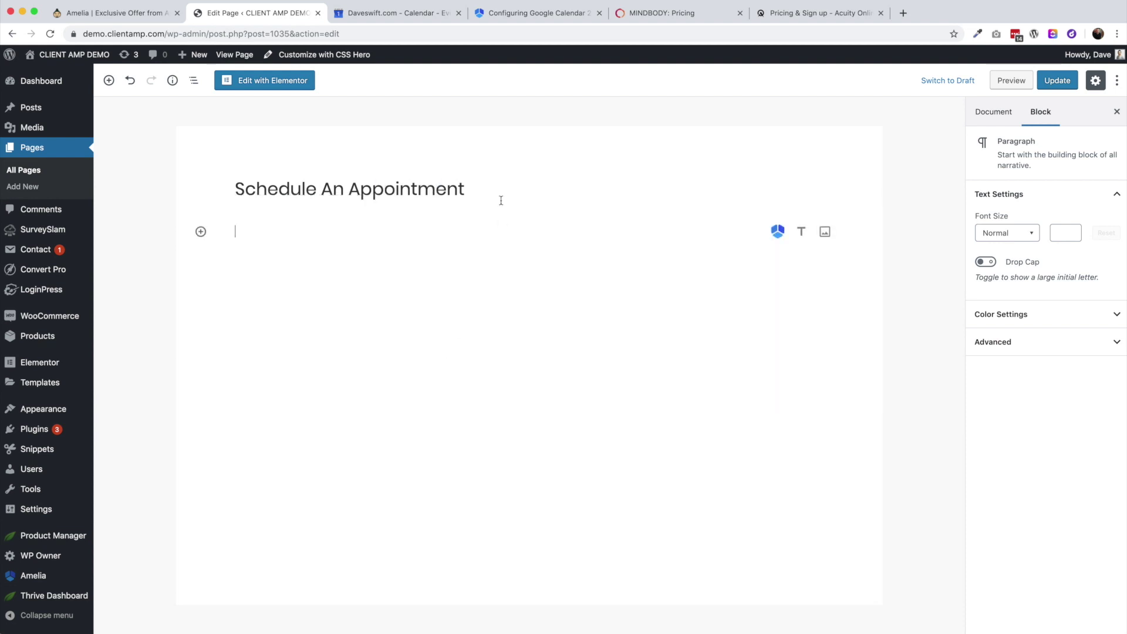
# Insert the Amelia - Search view block in place of the booking view and update the page
pyautogui.click(778, 231)
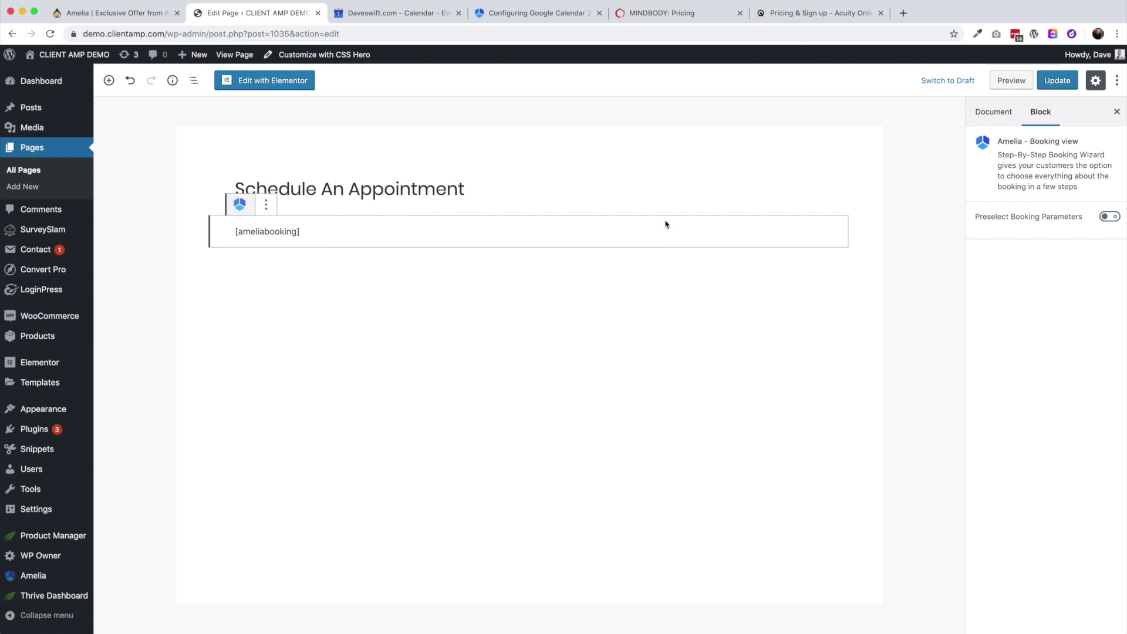
pyautogui.click(266, 205)
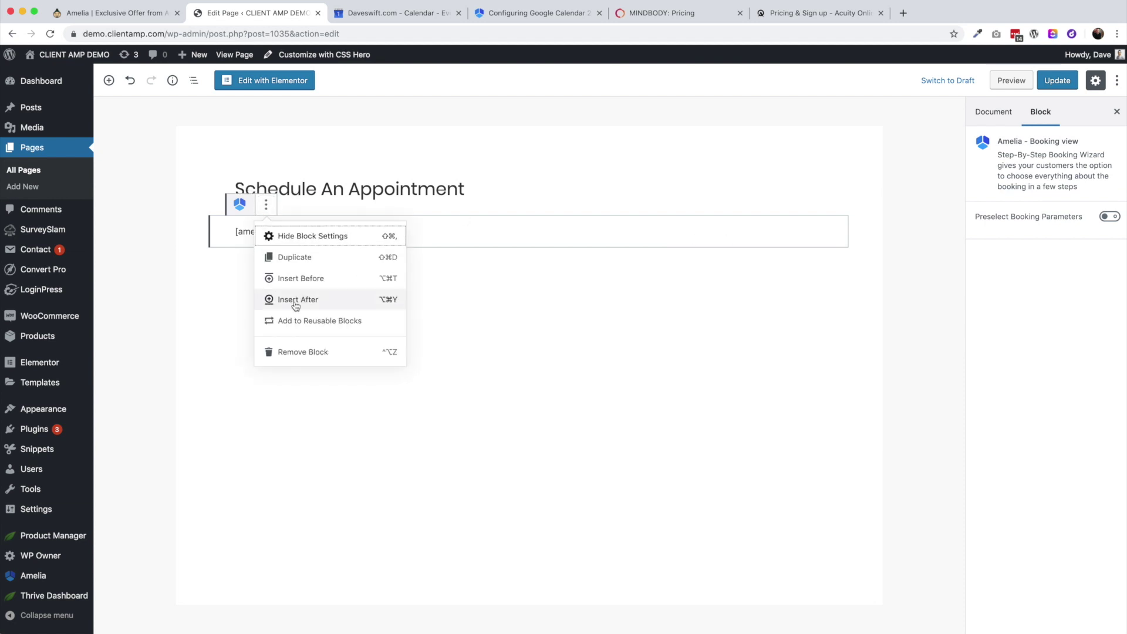
pyautogui.click(314, 352)
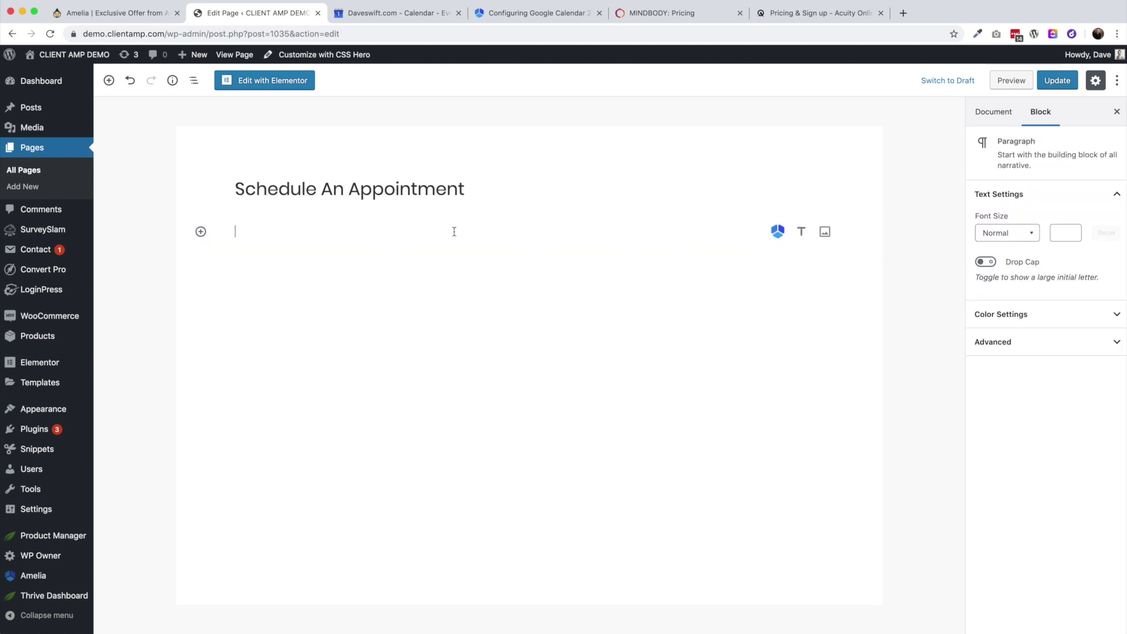
pyautogui.click(201, 231)
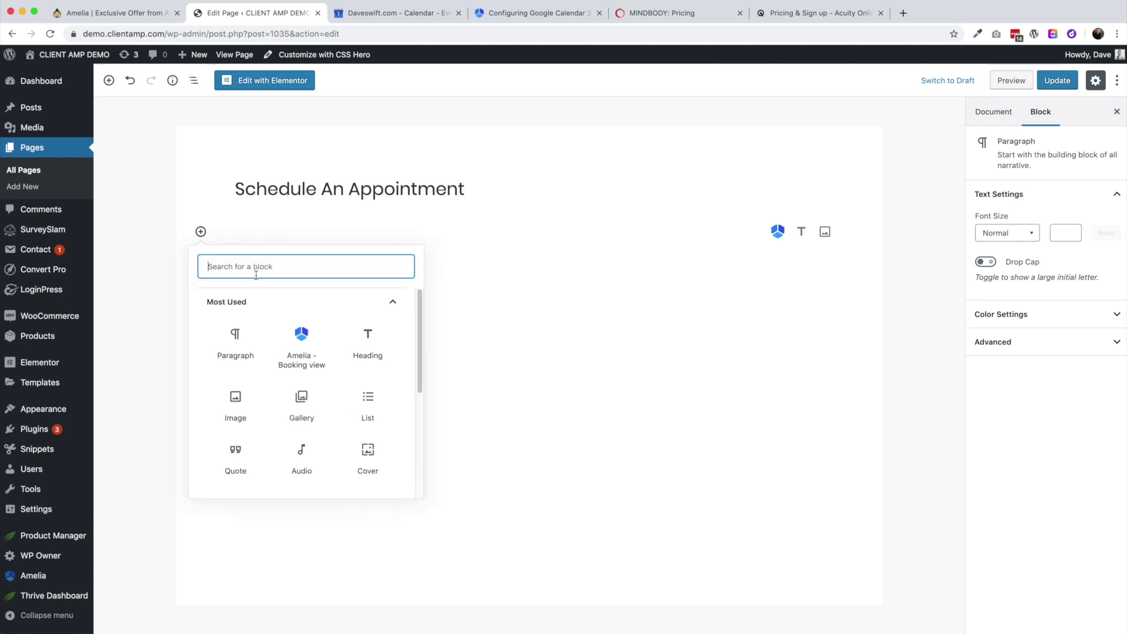
pyautogui.scroll(-5, 311, 347)
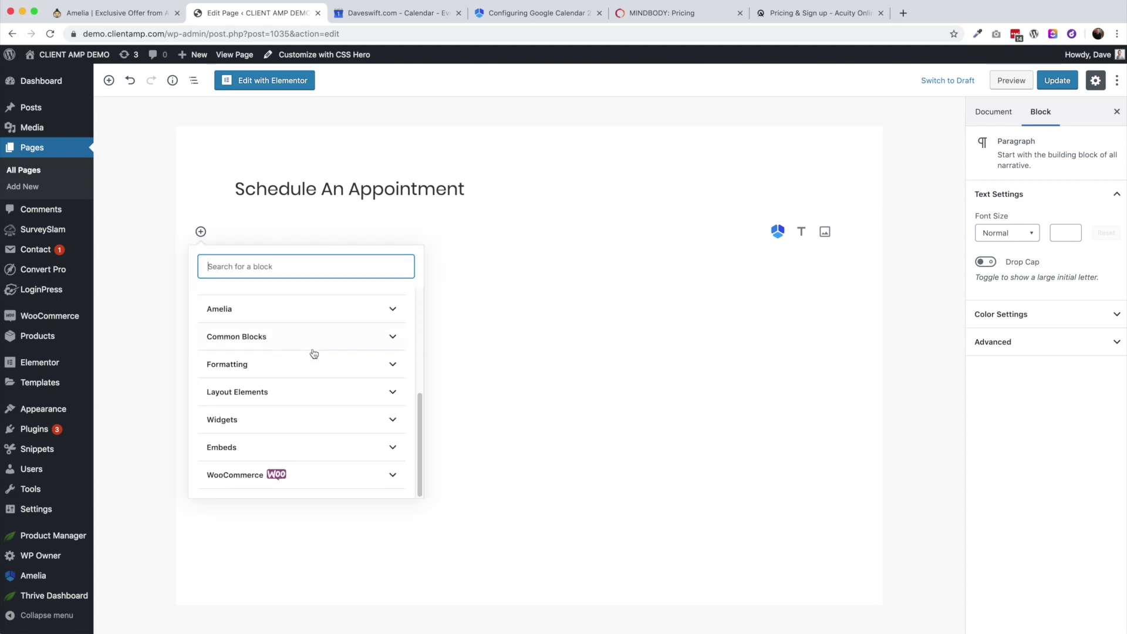
pyautogui.click(238, 311)
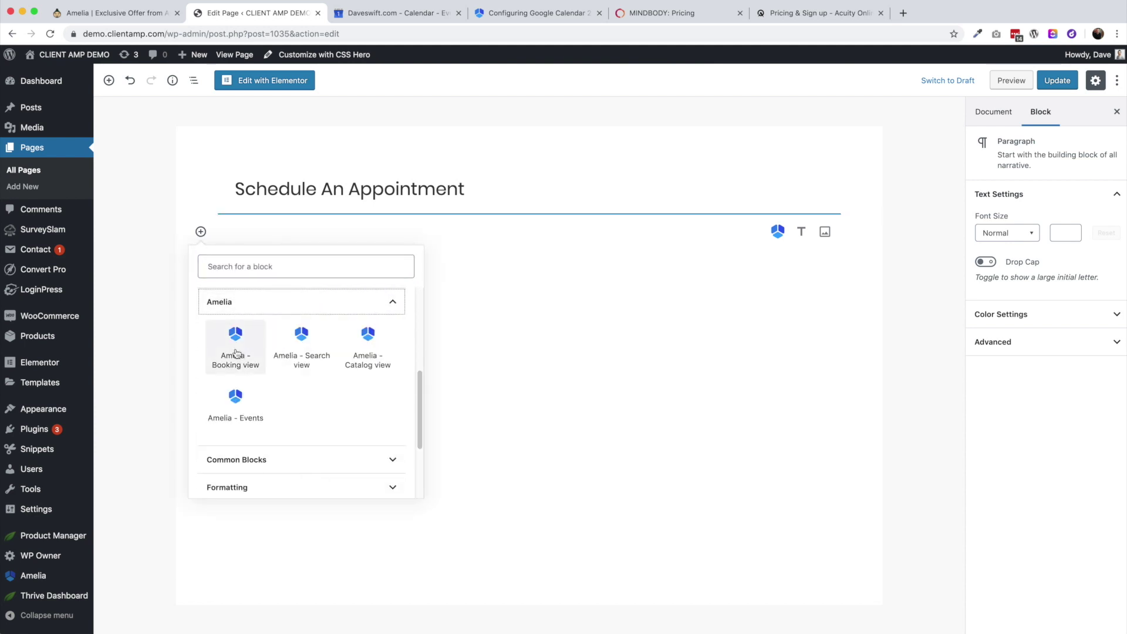
pyautogui.click(302, 363)
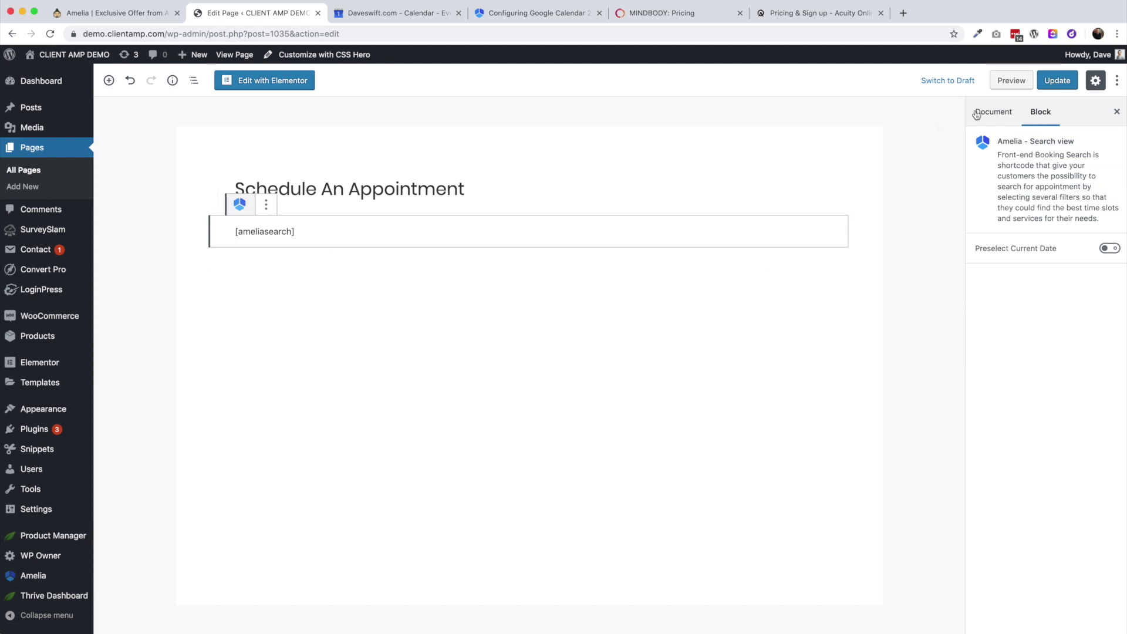
pyautogui.click(1048, 83)
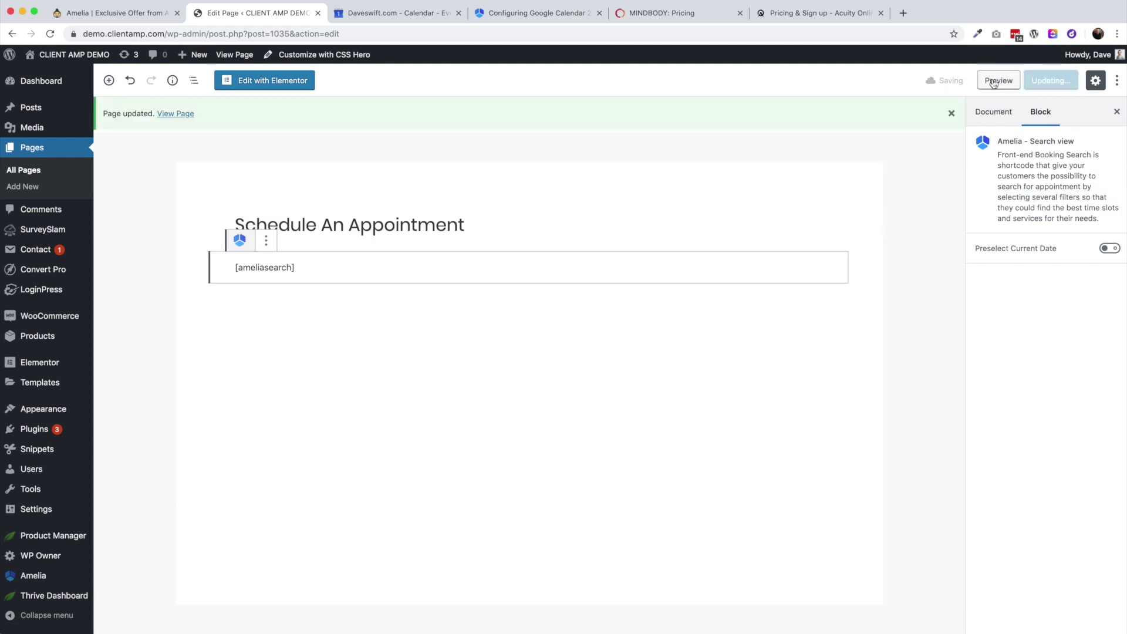
# View the live page and filter the available lessons to September 19
pyautogui.click(164, 115)
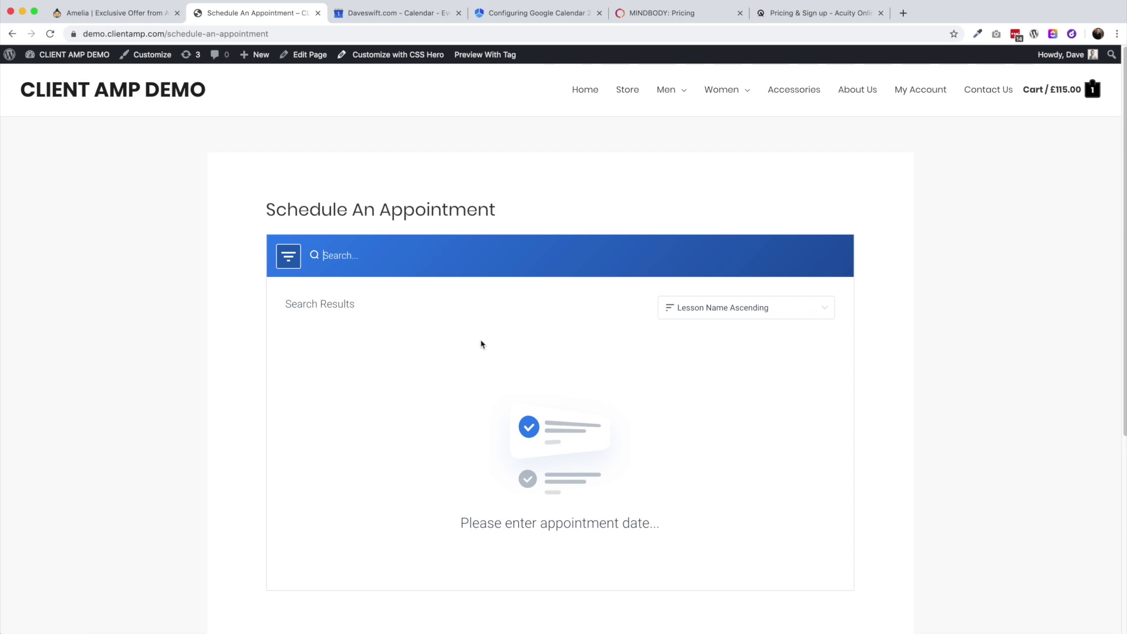
pyautogui.click(286, 261)
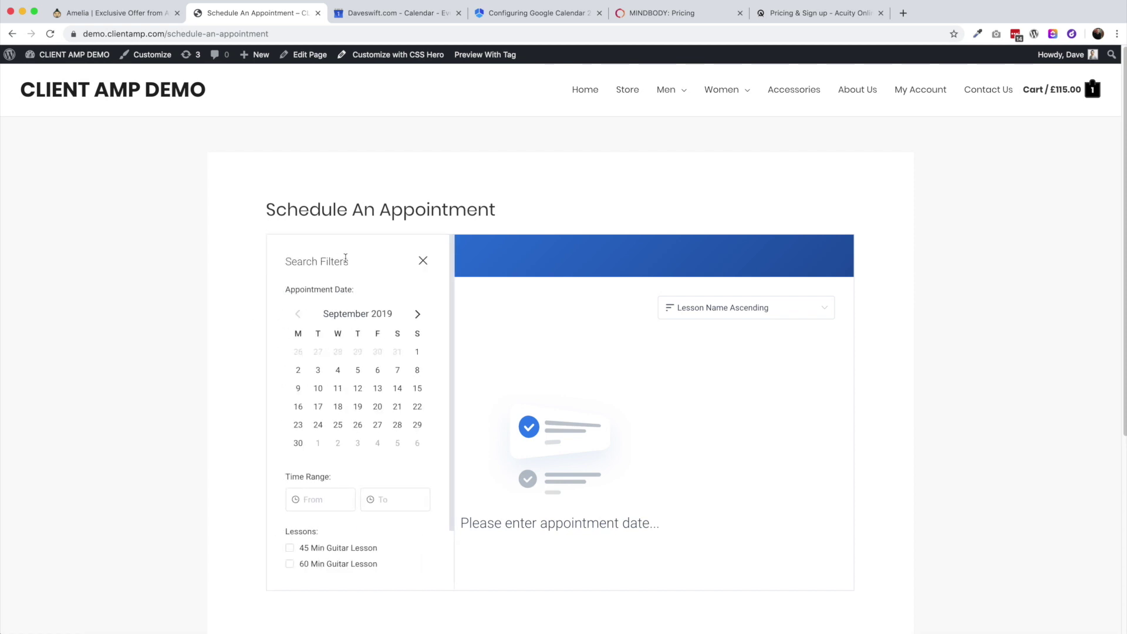
pyautogui.click(360, 408)
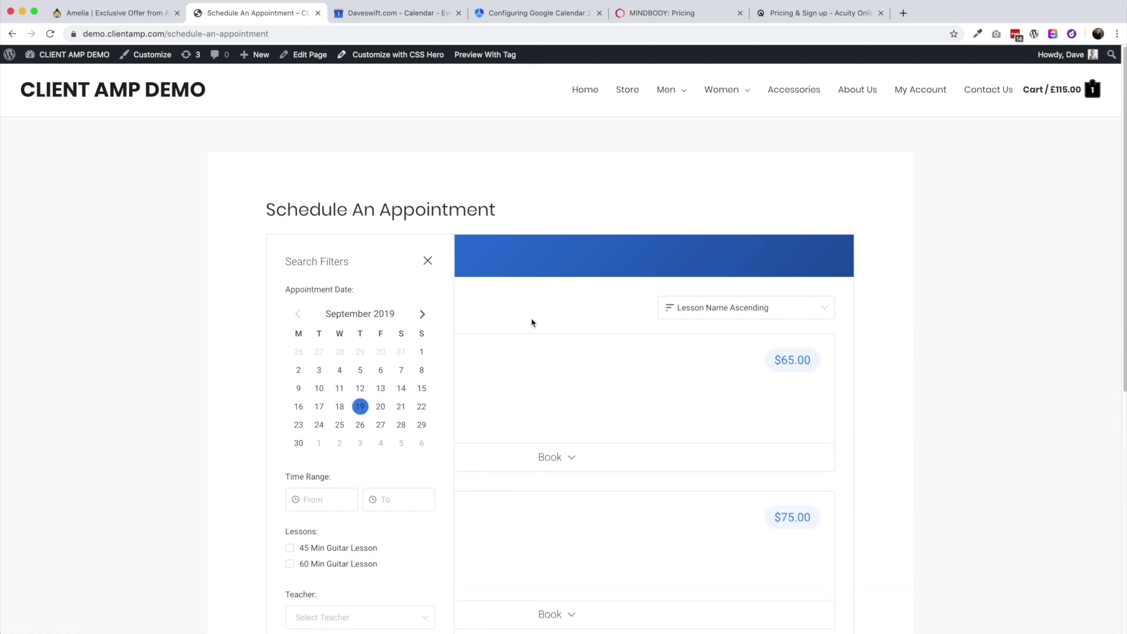
pyautogui.click(428, 262)
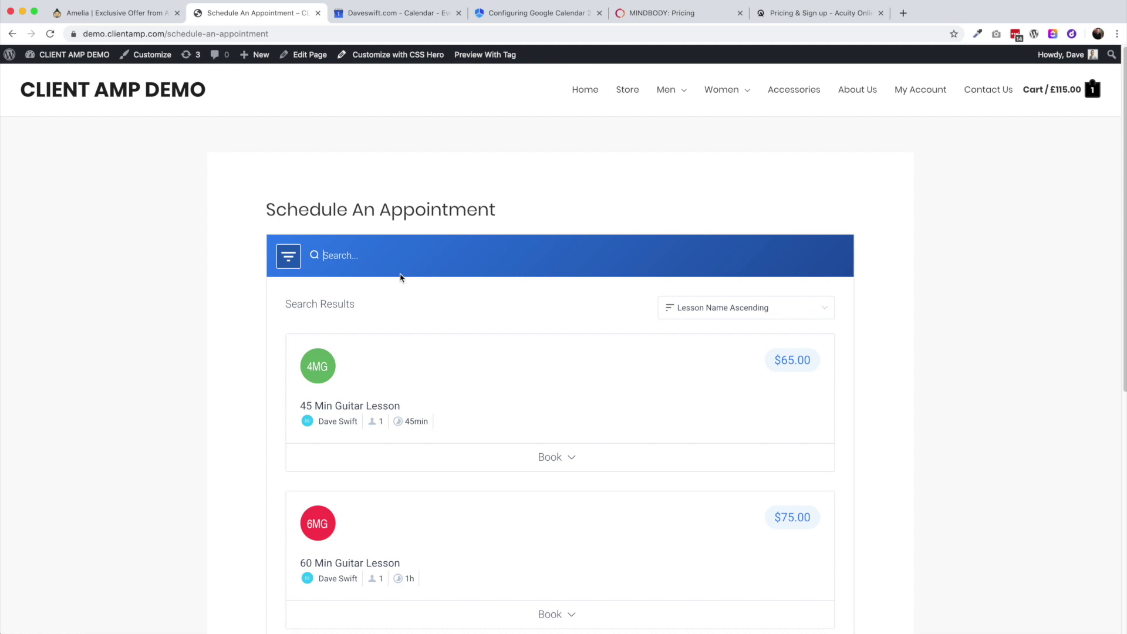
# Pick the 9:00 am - 10:00 am slot for the 60 Min lesson, open its booking form, then cancel
pyautogui.write('60')
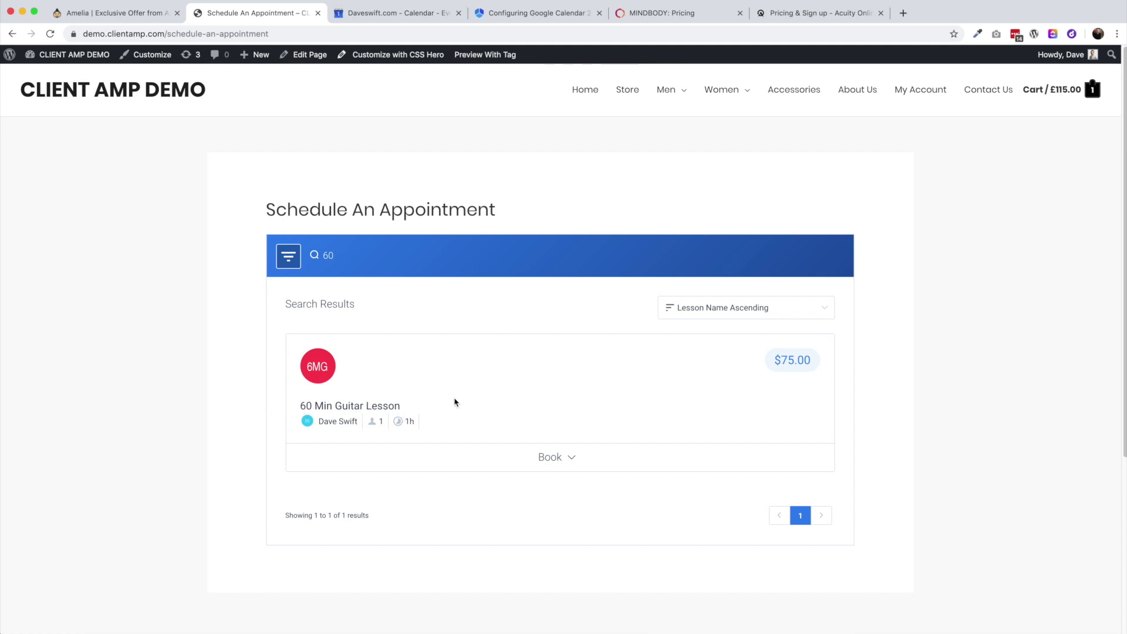
pyautogui.click(562, 458)
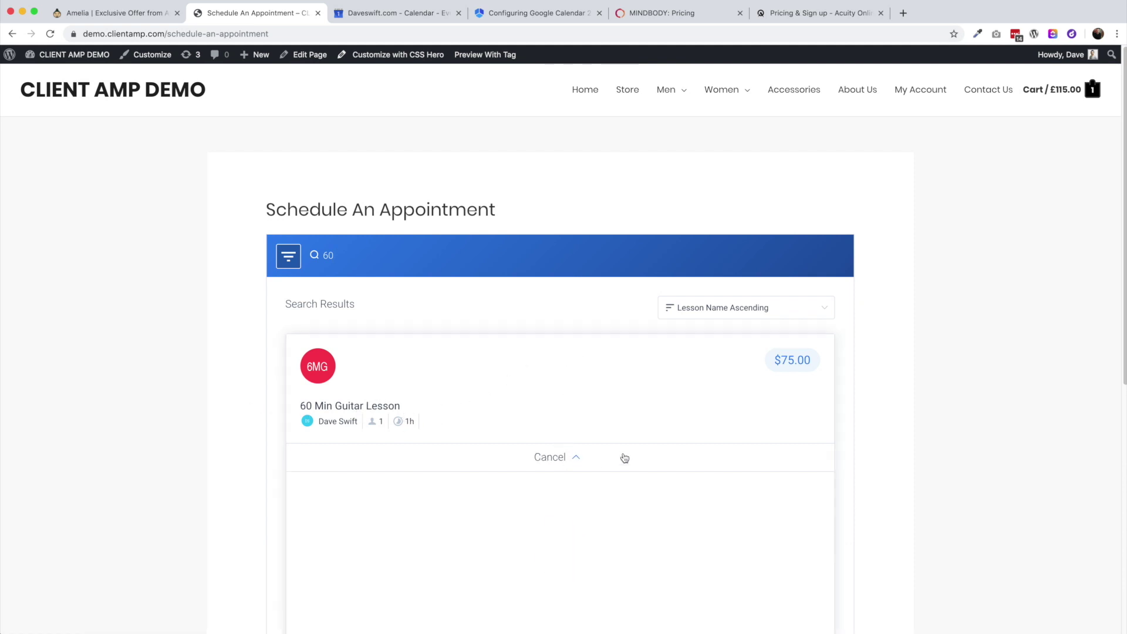
pyautogui.click(399, 342)
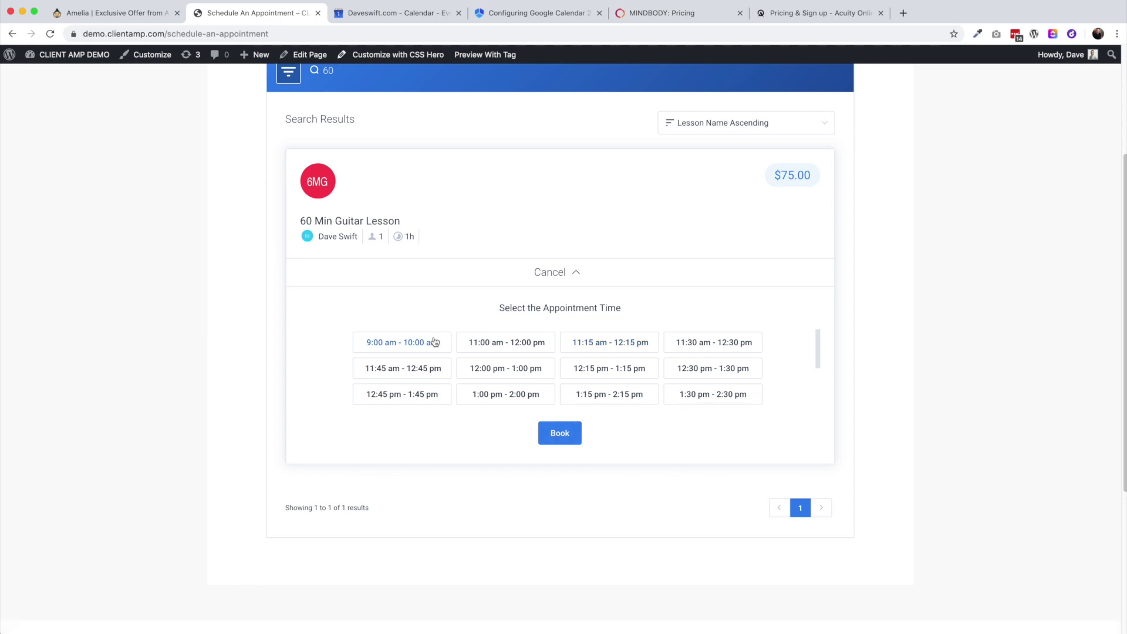
pyautogui.click(399, 342)
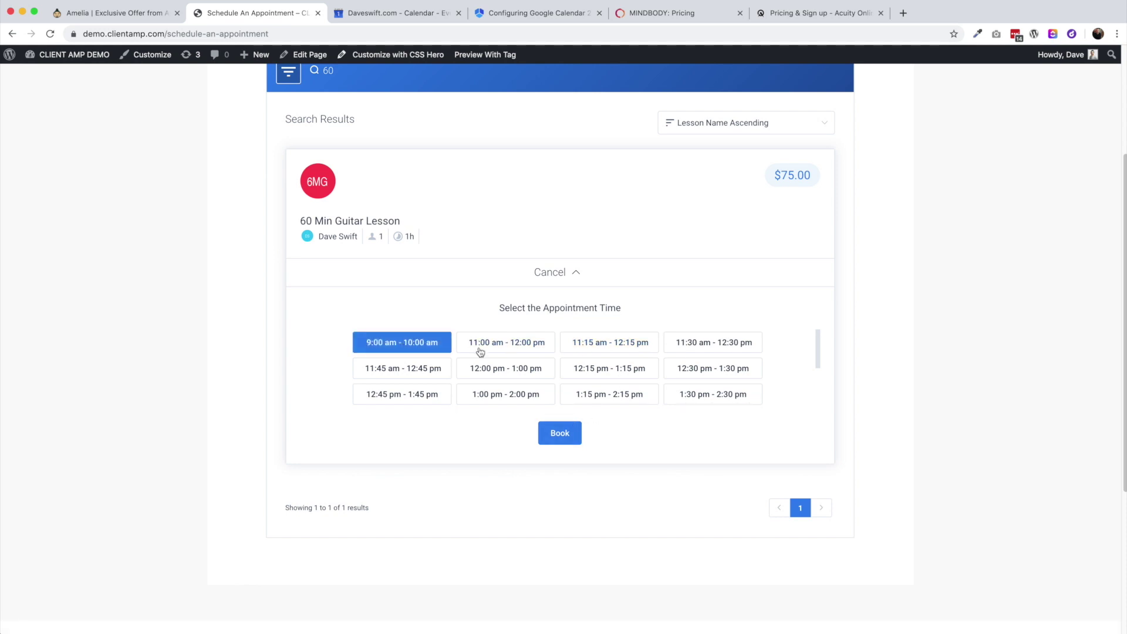
pyautogui.click(568, 441)
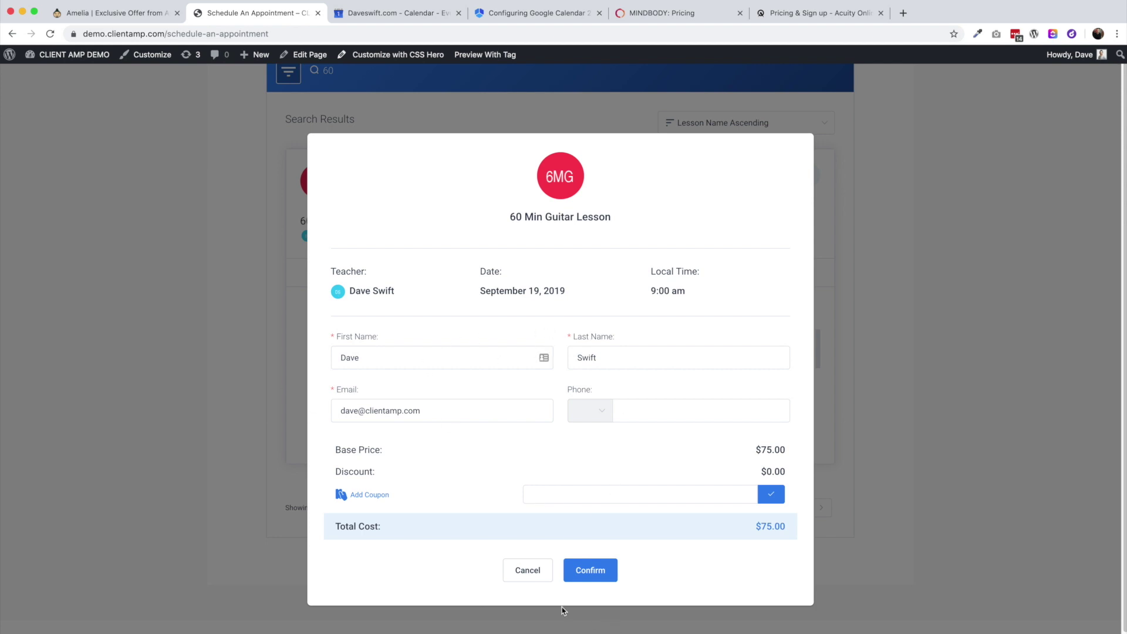
pyautogui.click(517, 570)
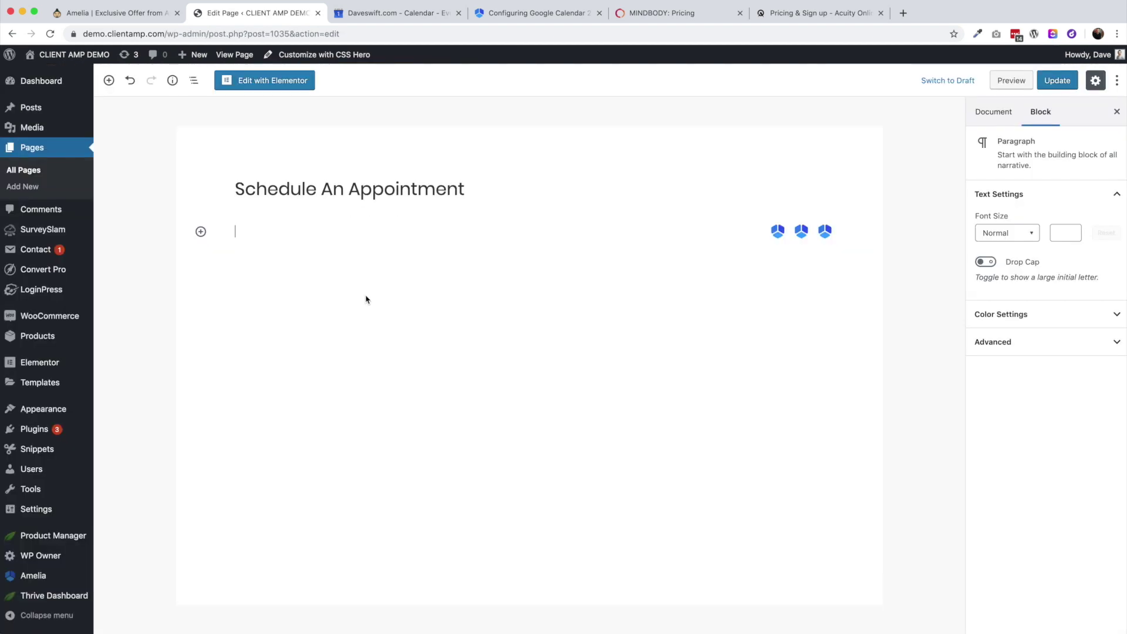
# Add an Amelia - Catalog view block, update the Schedule An Appointment page, and view it live
pyautogui.click(200, 232)
pyautogui.scroll(-5, 277, 442)
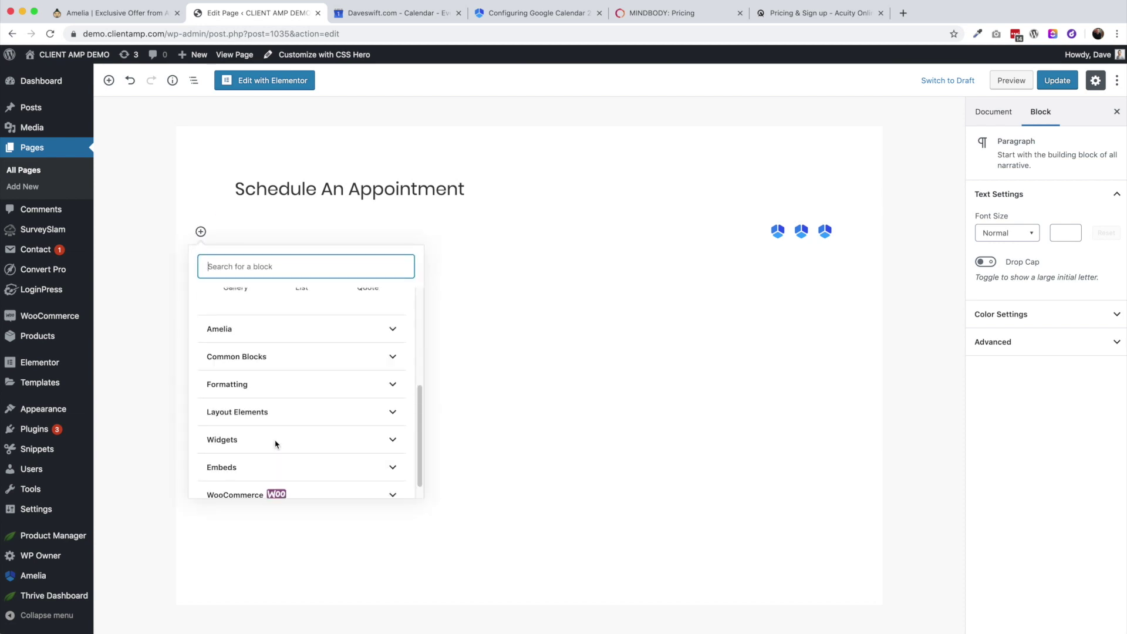
pyautogui.click(252, 317)
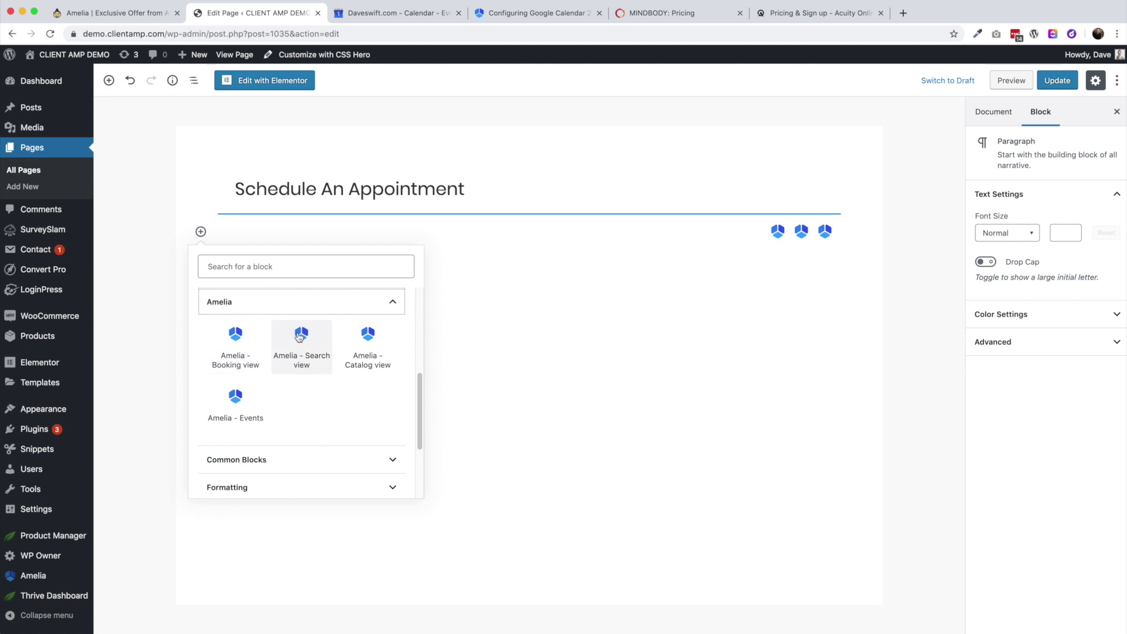
pyautogui.click(366, 346)
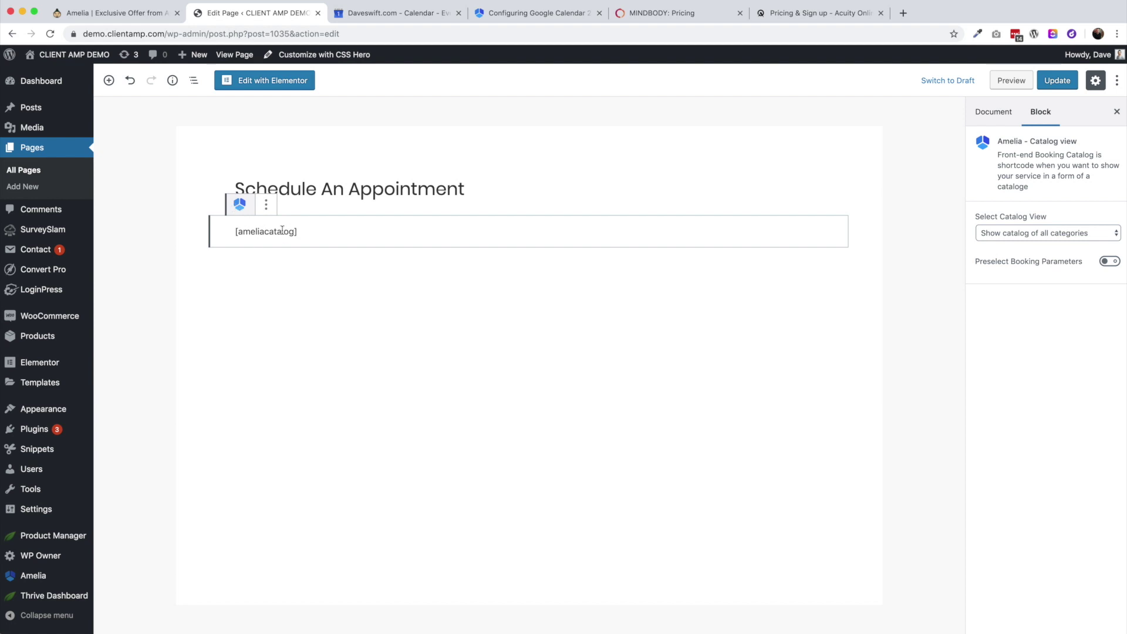
pyautogui.click(1056, 81)
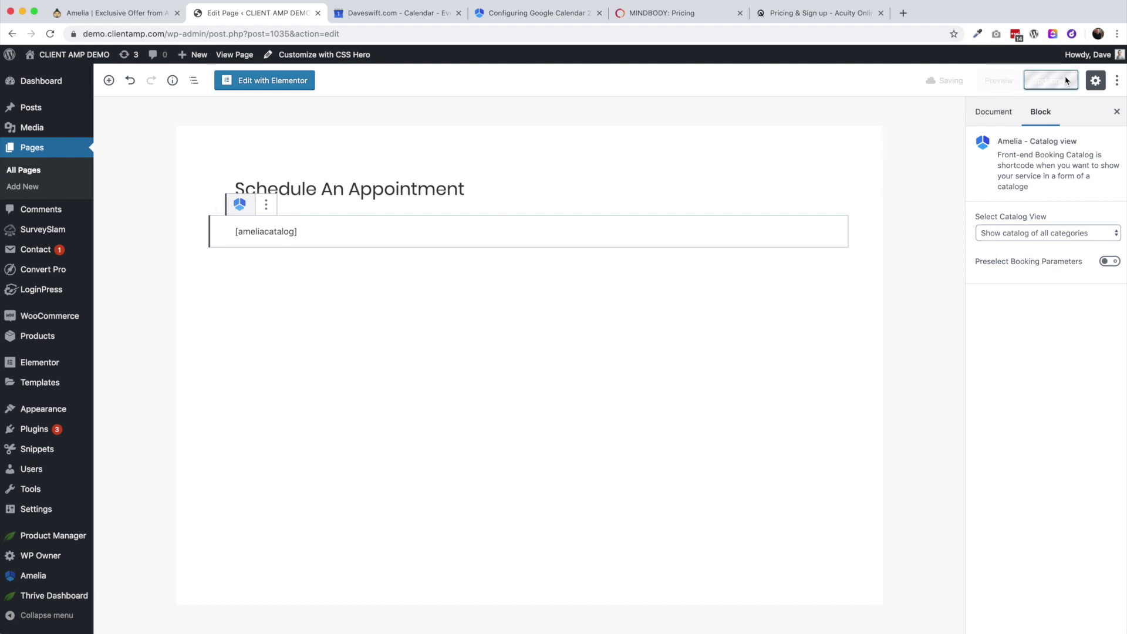
pyautogui.click(170, 114)
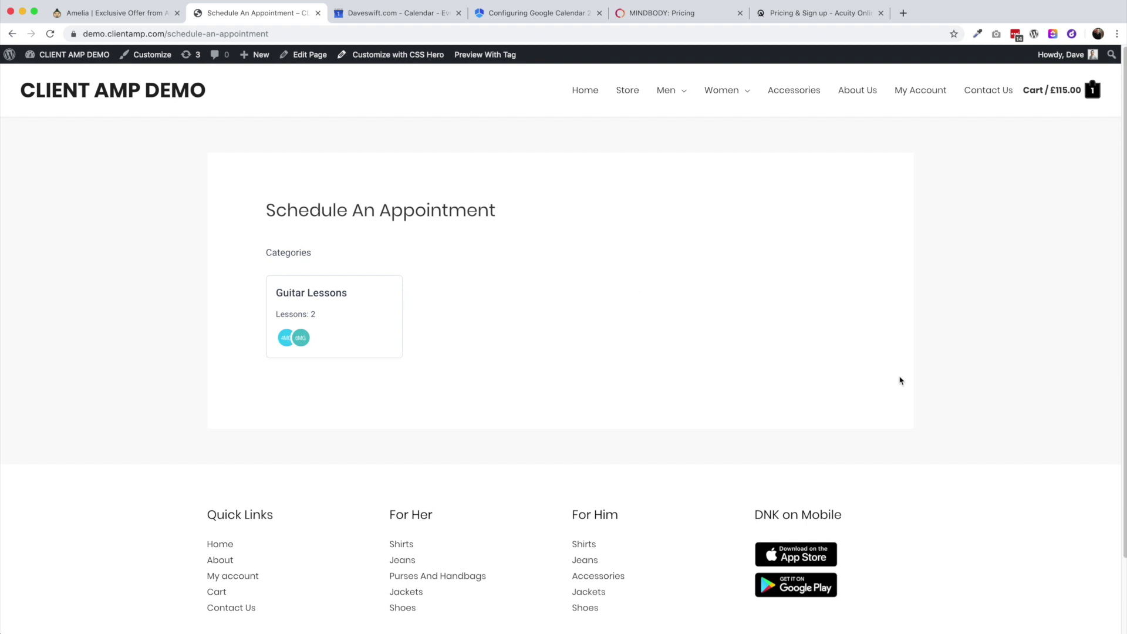
# Open the Guitar Lessons category card to list the 45 Min ($65.00) and 60 Min ($75.00) lessons
pyautogui.click(353, 336)
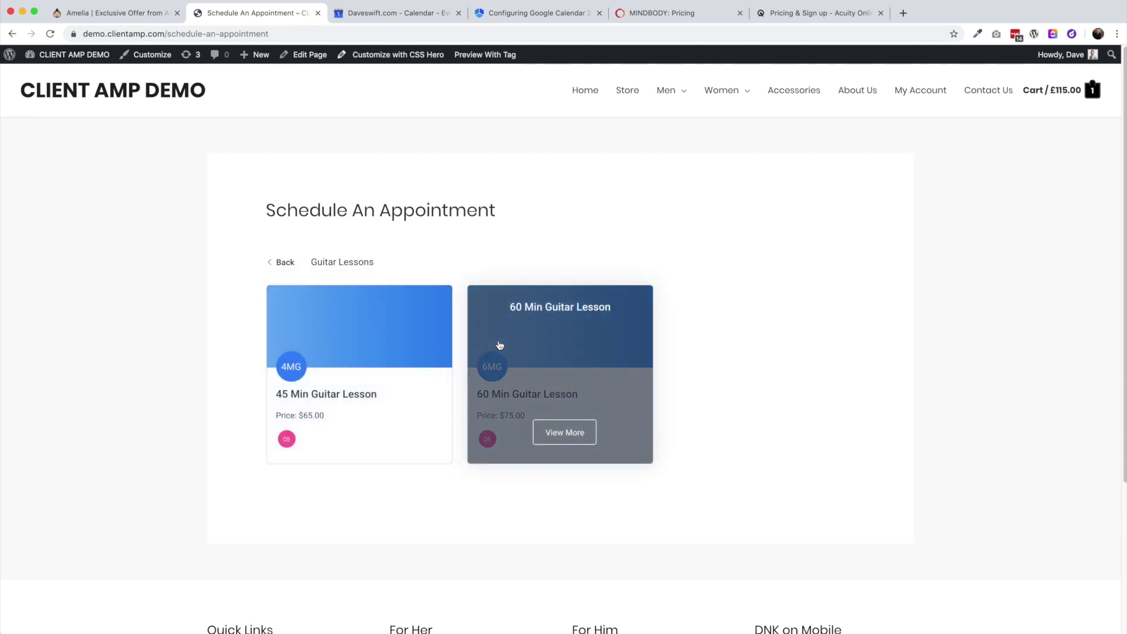
# Choose the 60 Min Guitar Lesson on September 12 at 12:00 pm - 1:00 pm and continue to the details form
pyautogui.click(500, 345)
pyautogui.scroll(-5, 561, 376)
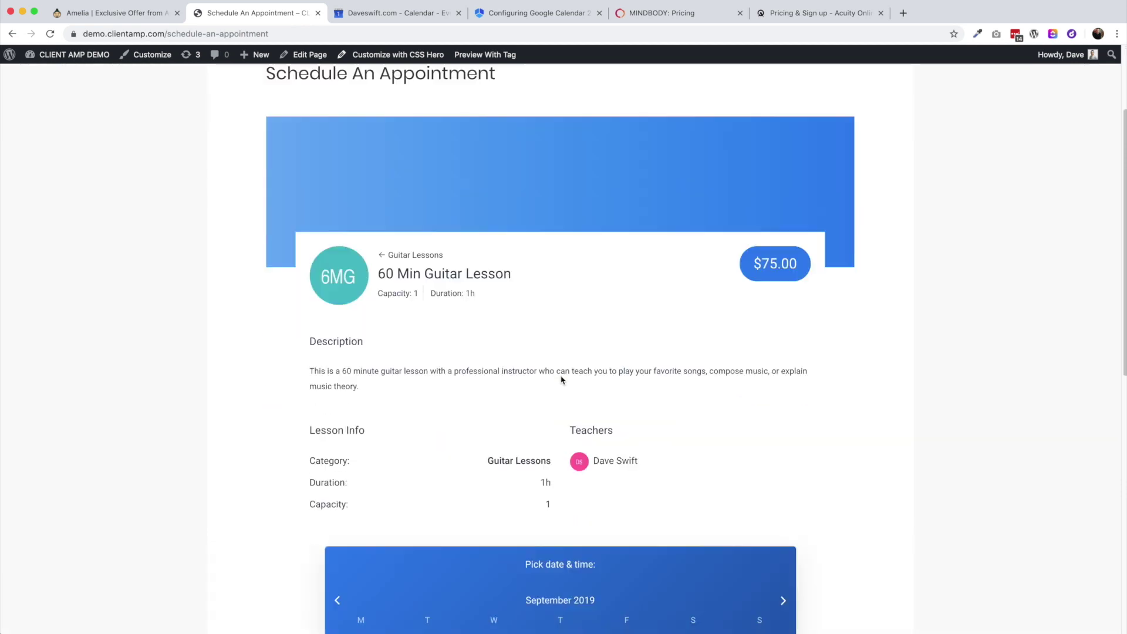
pyautogui.scroll(-3, 562, 379)
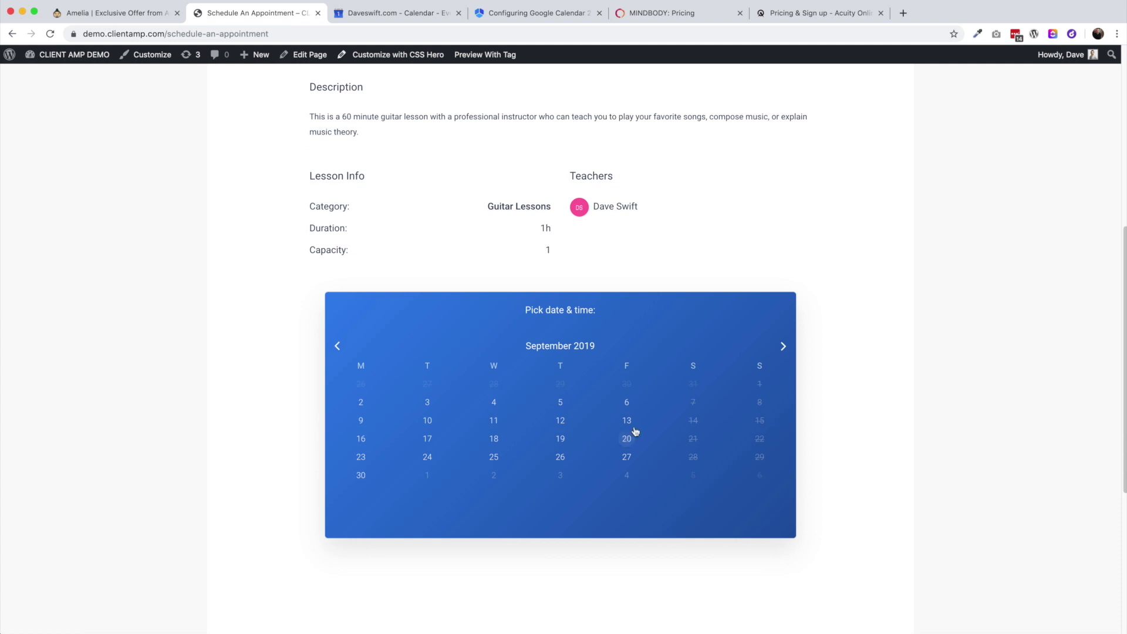
pyautogui.scroll(-1, 513, 432)
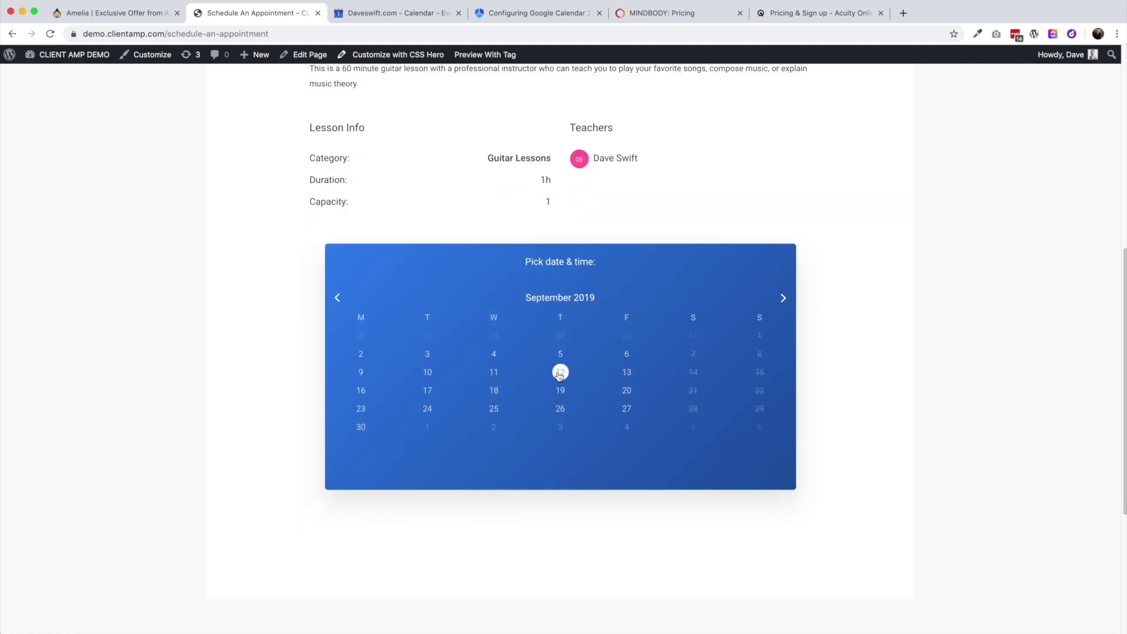
pyautogui.click(561, 372)
pyautogui.click(560, 435)
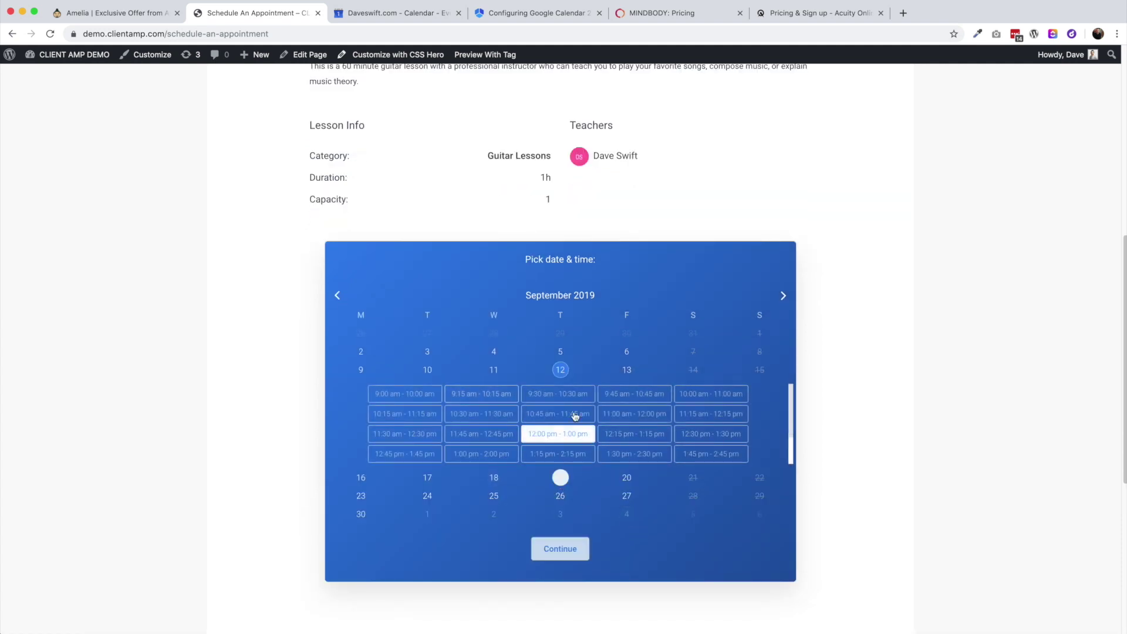
pyautogui.click(563, 551)
pyautogui.scroll(-3, 510, 443)
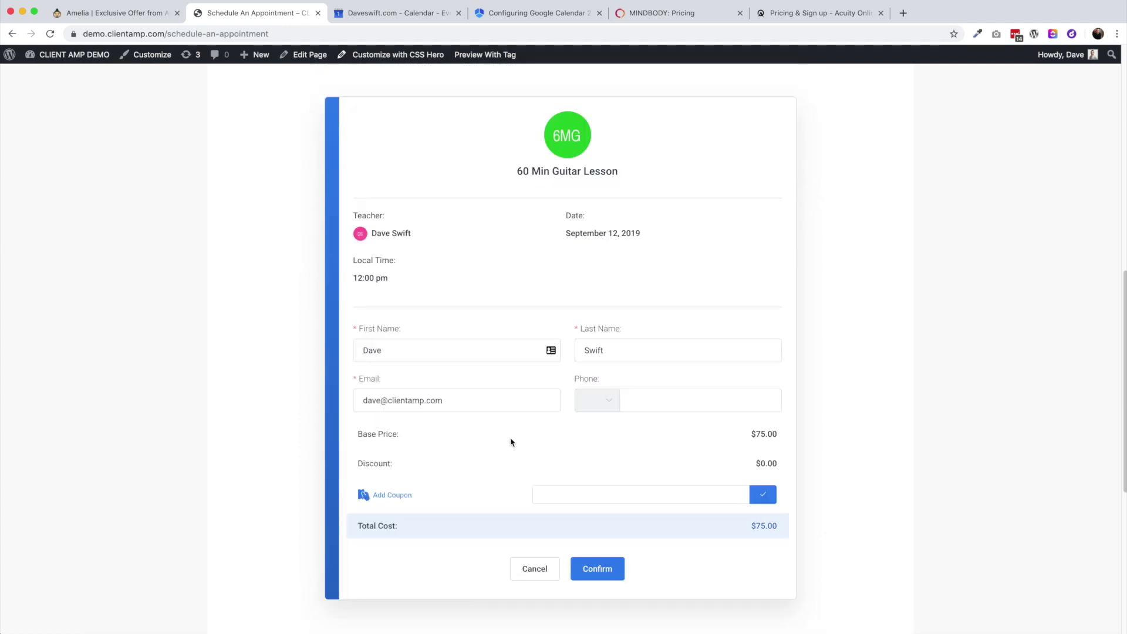
pyautogui.scroll(-2, 511, 443)
pyautogui.scroll(3, 510, 442)
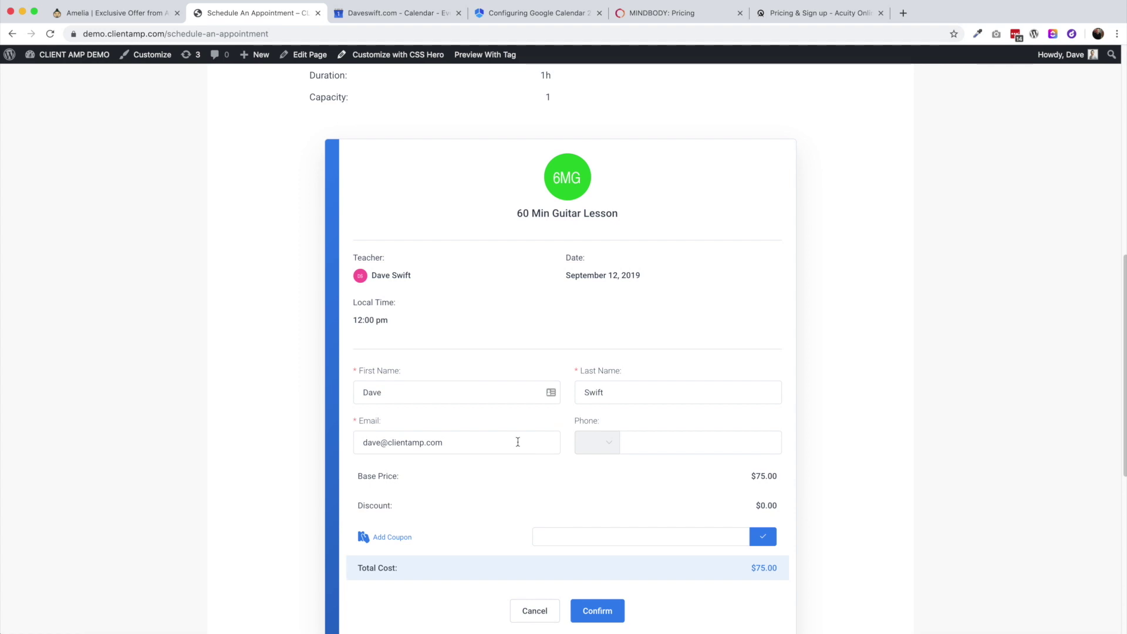
pyautogui.scroll(-2, 518, 442)
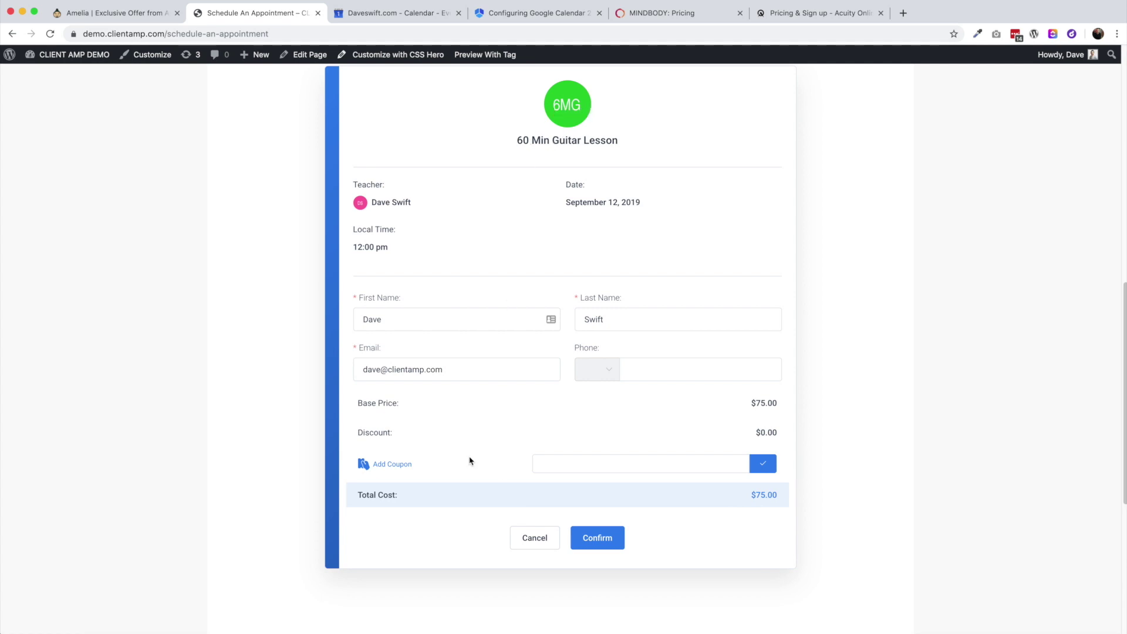
pyautogui.scroll(-1, 470, 459)
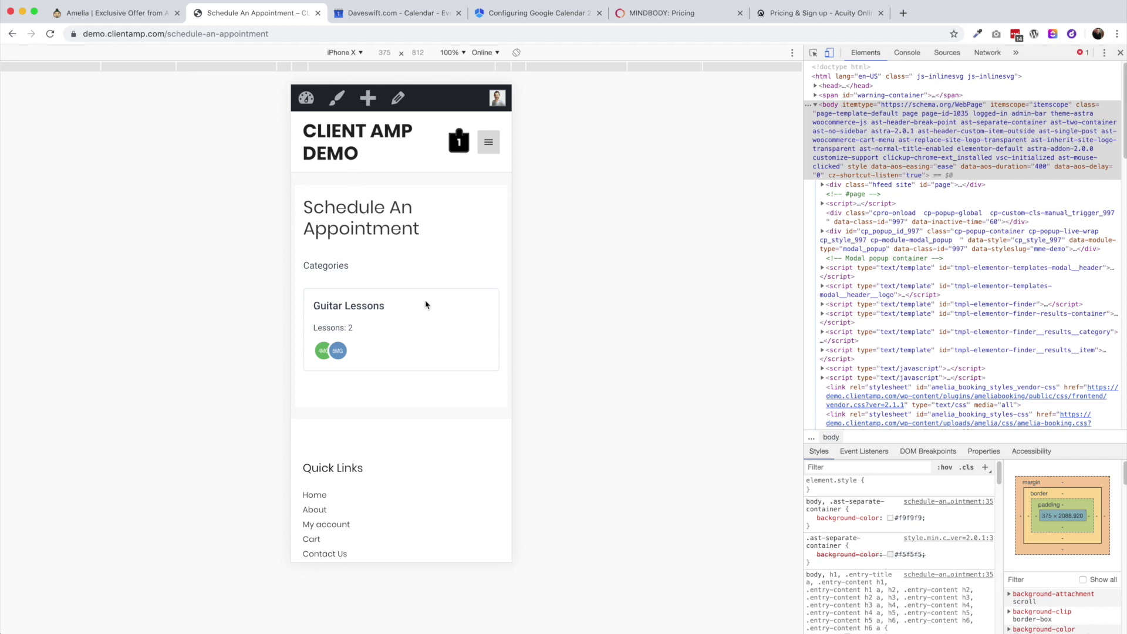
# In the mobile preview, open the 60 Min Guitar Lesson, pick September 12, and continue to the booking form
pyautogui.click(394, 326)
pyautogui.scroll(-2, 395, 321)
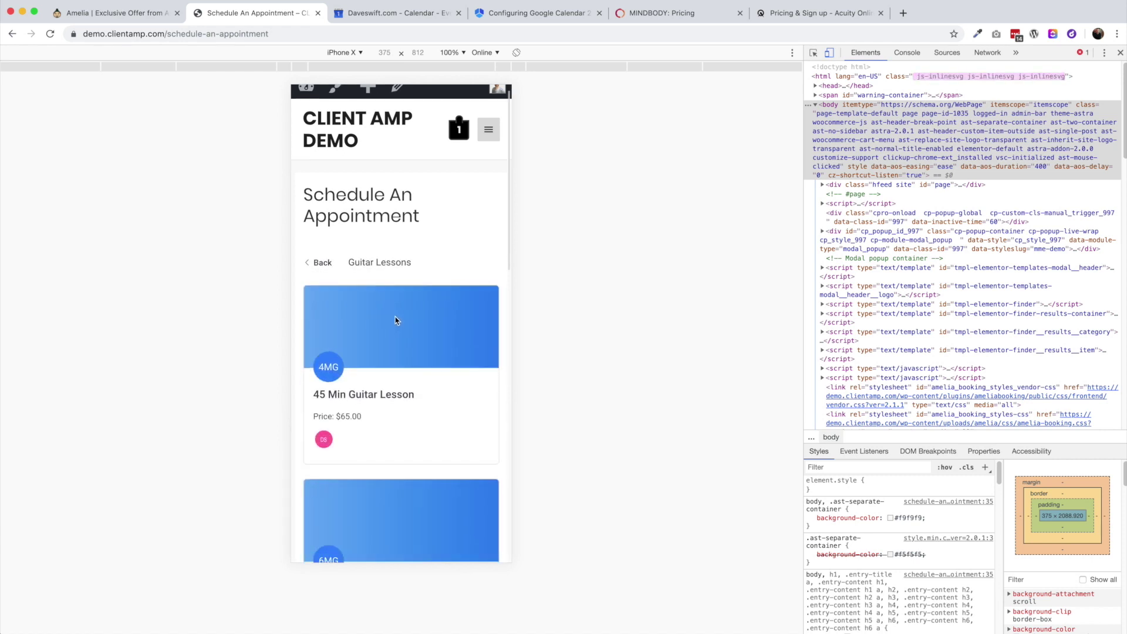
pyautogui.scroll(-3, 405, 364)
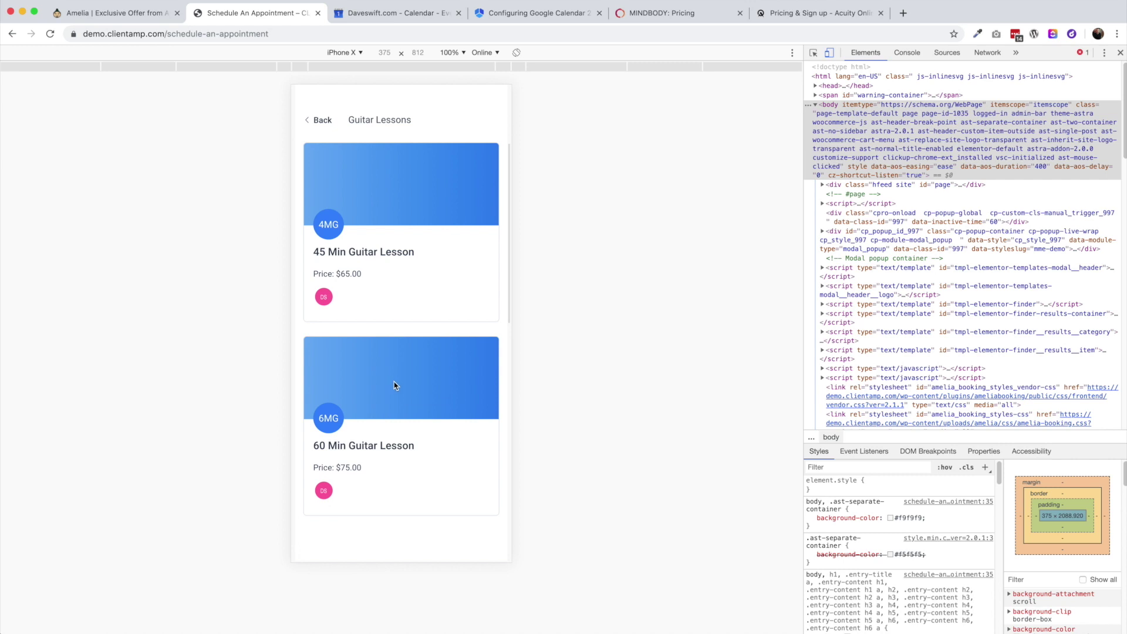
pyautogui.click(405, 406)
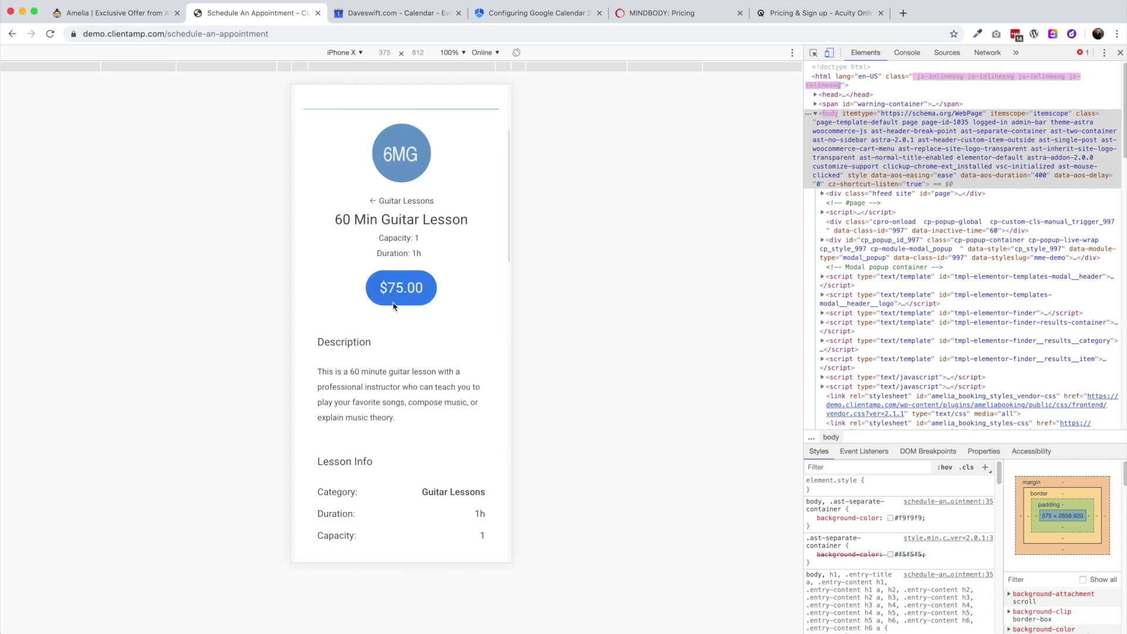
pyautogui.scroll(-8, 372, 463)
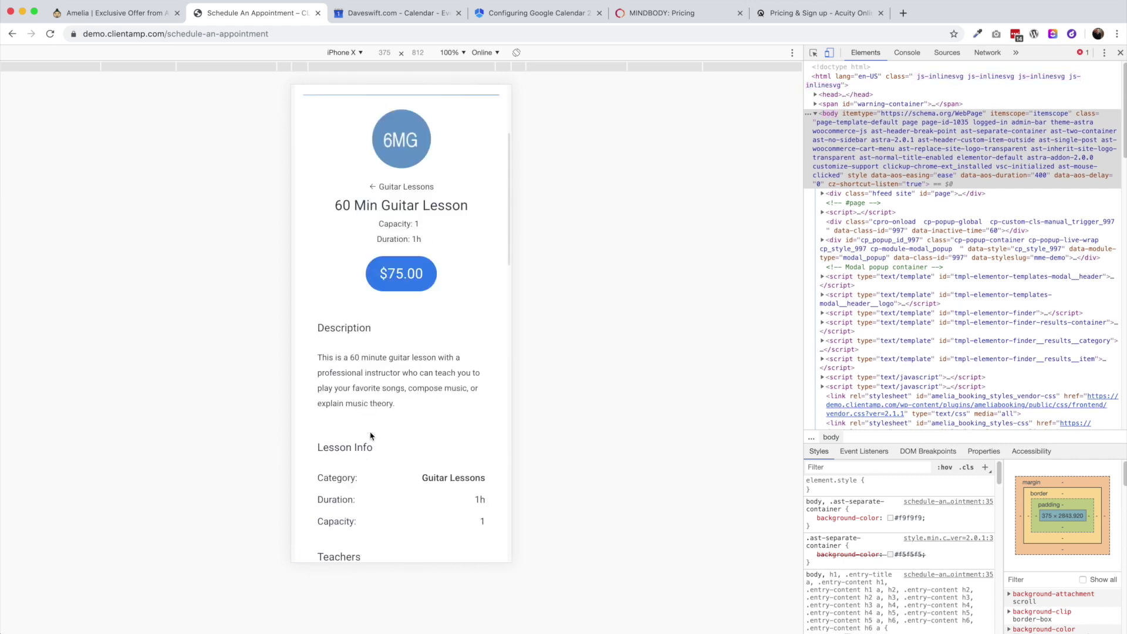
pyautogui.click(395, 482)
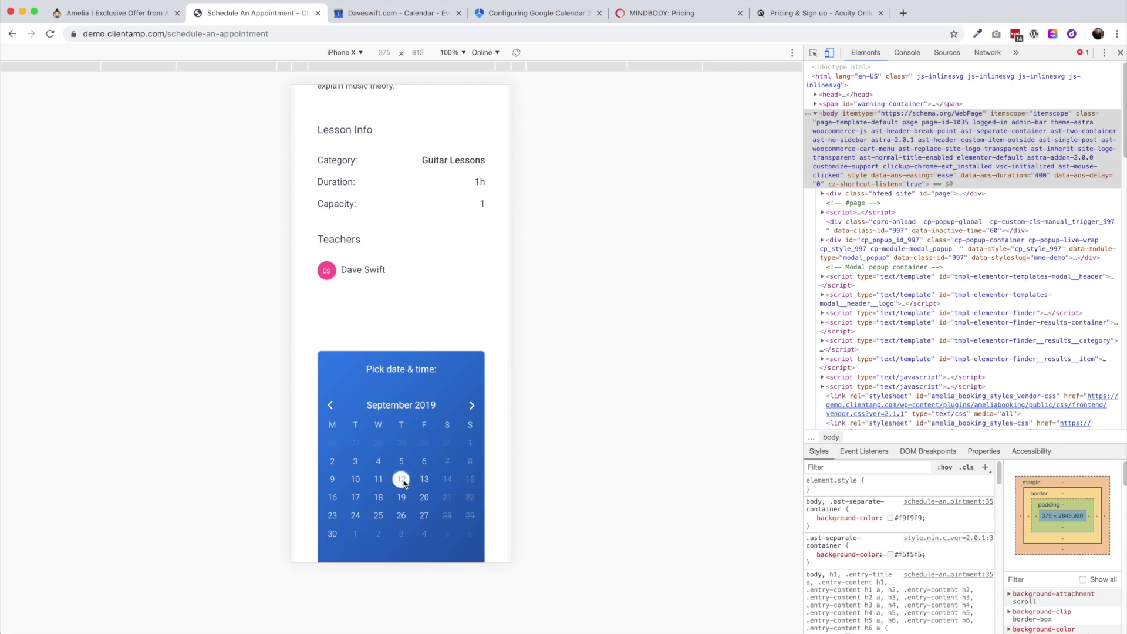
pyautogui.scroll(-3, 404, 473)
pyautogui.scroll(-10, 411, 375)
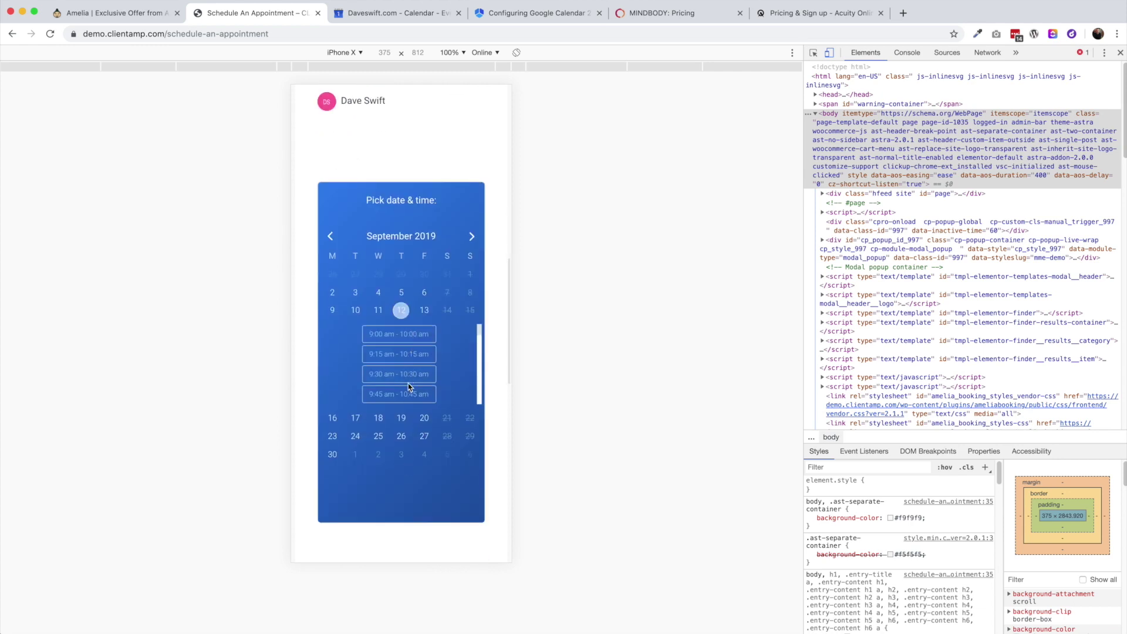
pyautogui.scroll(10, 398, 366)
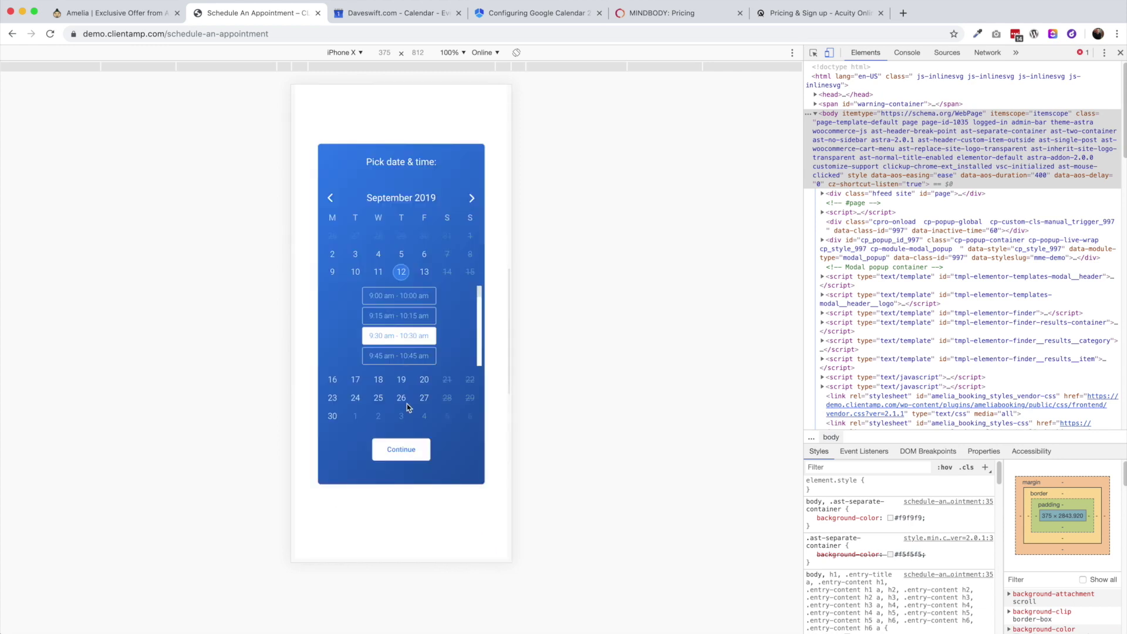
pyautogui.click(401, 449)
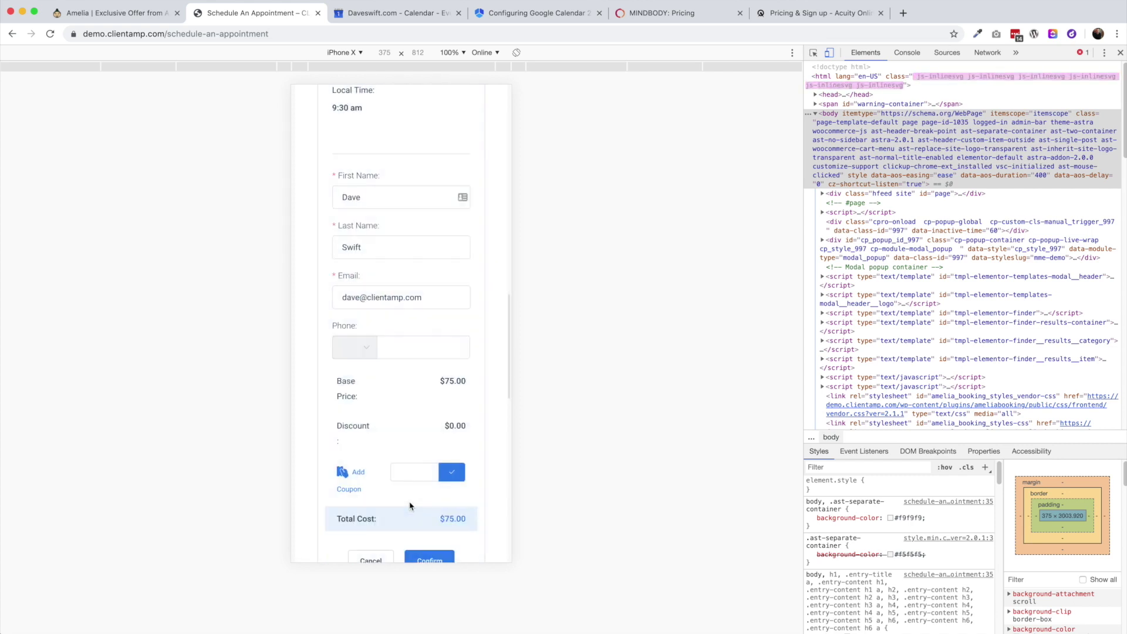
# Scroll through the mobile booking form, checking the 9:30 am appointment and $75.00 total
pyautogui.scroll(5, 410, 504)
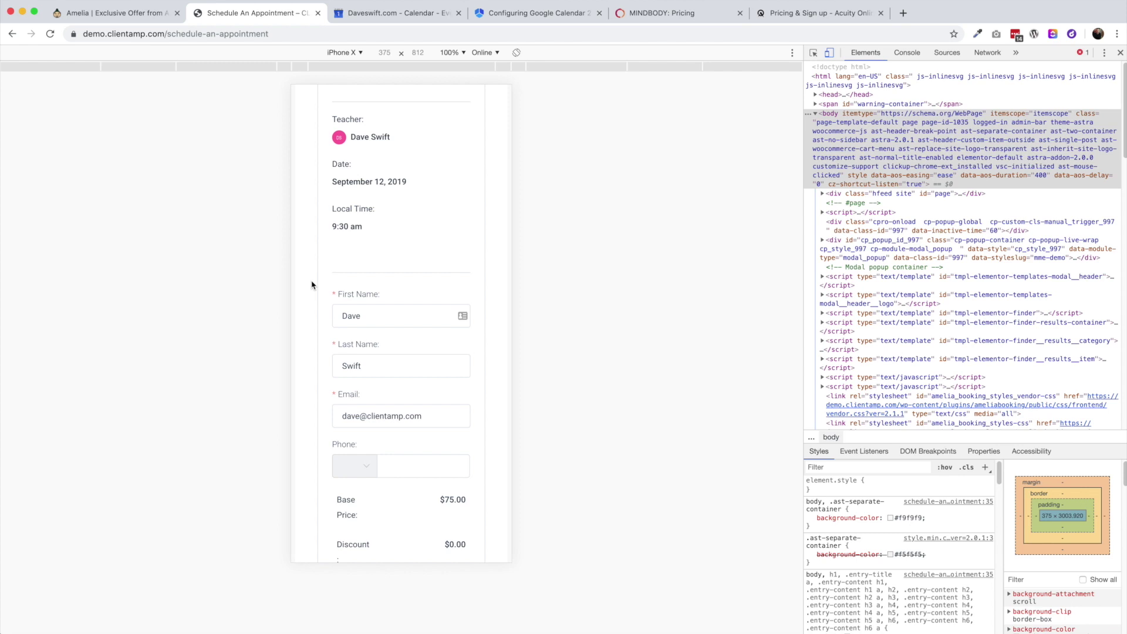
pyautogui.scroll(-3, 385, 361)
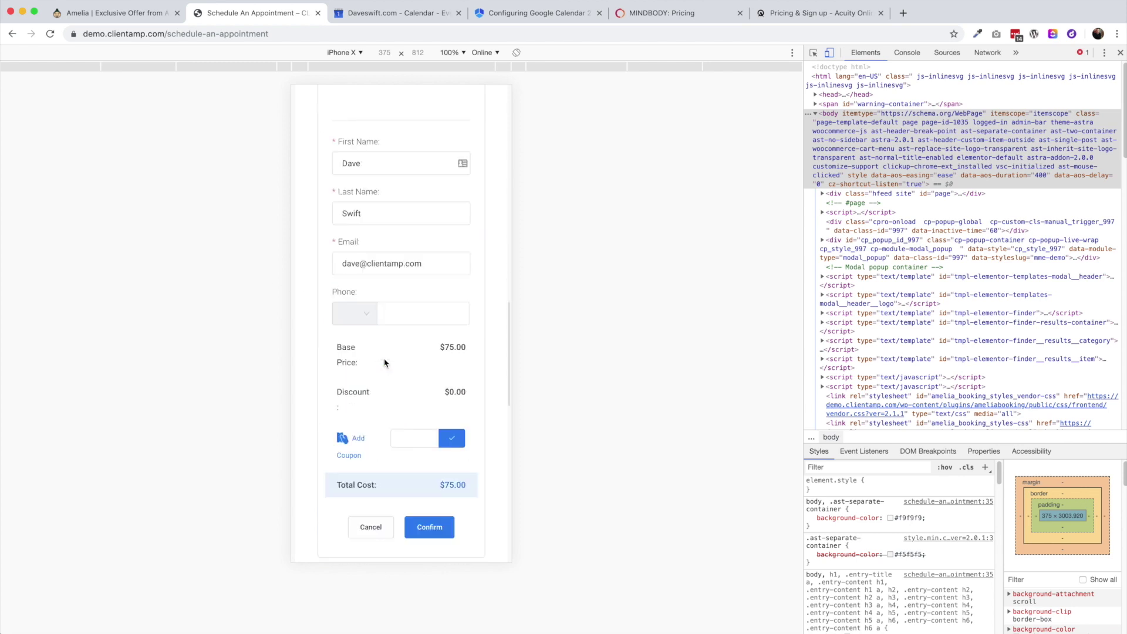
pyautogui.scroll(-3, 384, 370)
pyautogui.scroll(9, 385, 413)
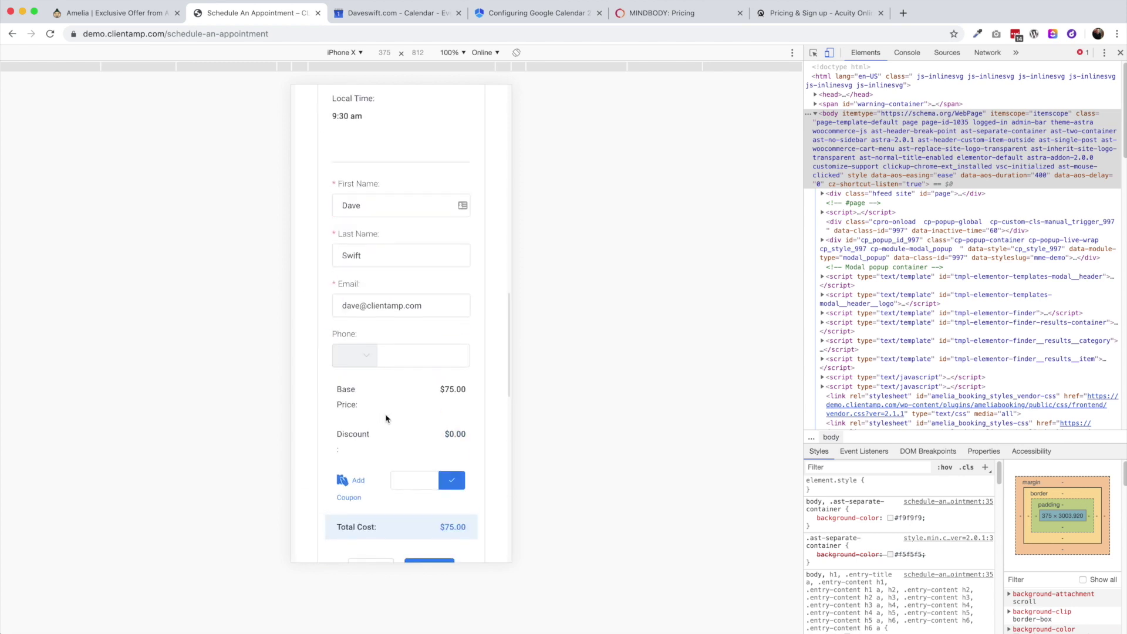
pyautogui.scroll(6, 386, 416)
pyautogui.scroll(-4, 386, 414)
pyautogui.scroll(-12, 386, 414)
pyautogui.scroll(10, 388, 414)
pyautogui.scroll(-2, 388, 414)
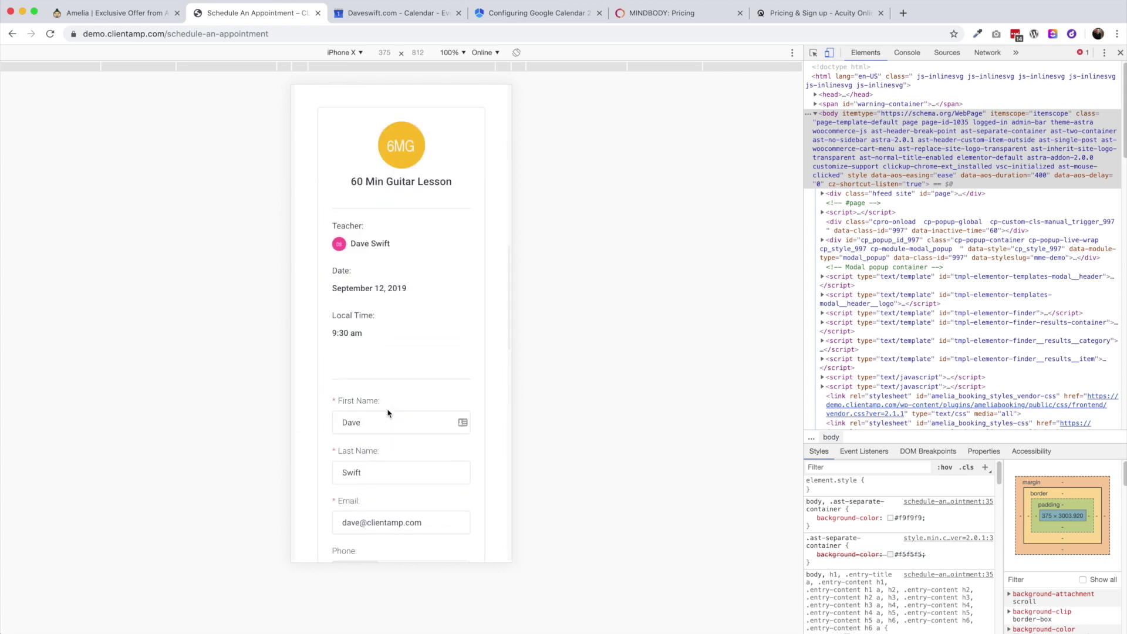
pyautogui.scroll(-5, 388, 412)
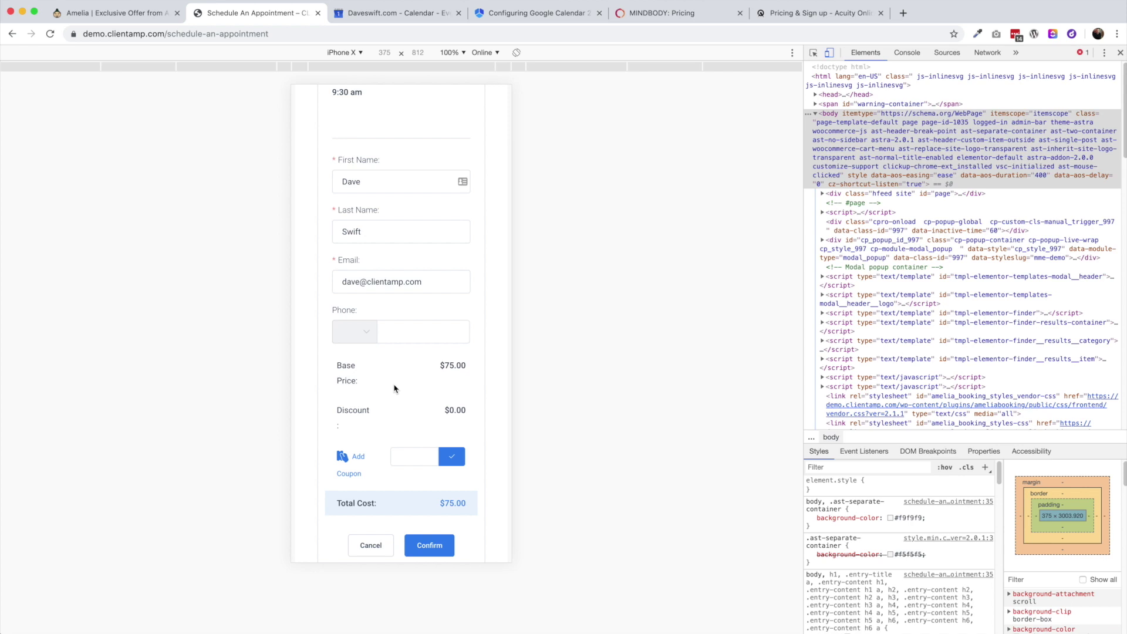
pyautogui.scroll(-1, 394, 388)
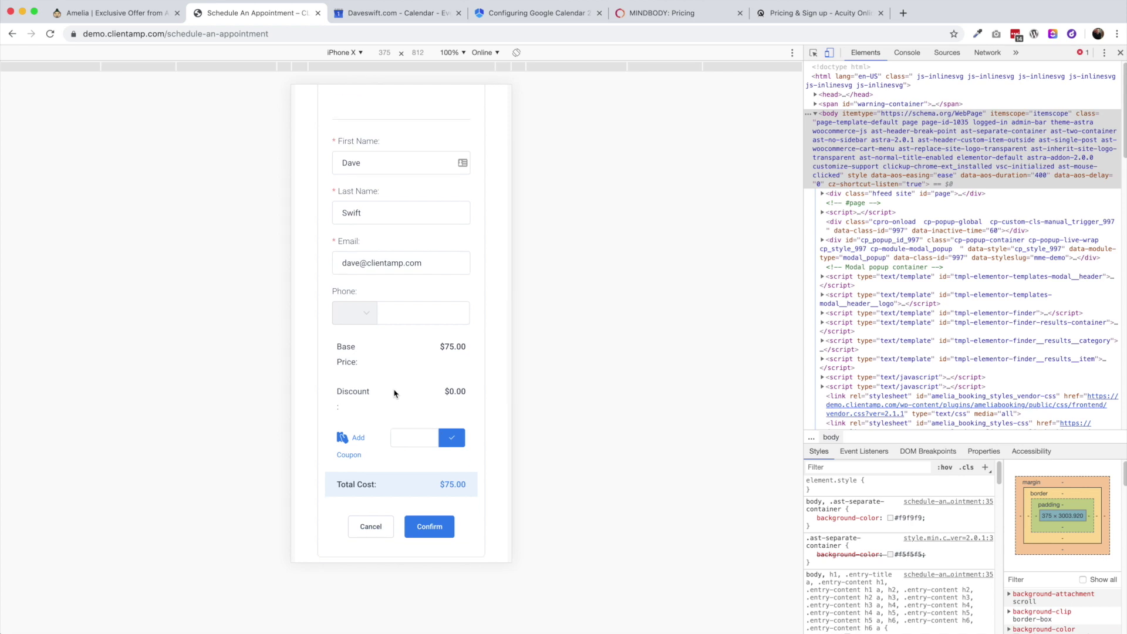
pyautogui.scroll(-2, 394, 393)
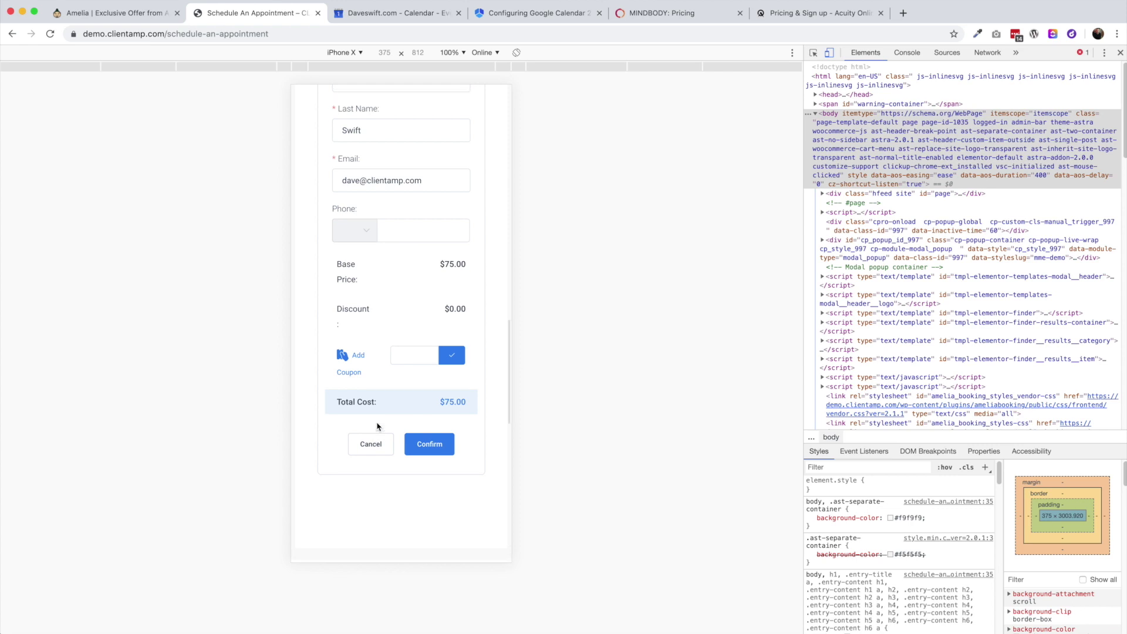
pyautogui.scroll(6, 376, 432)
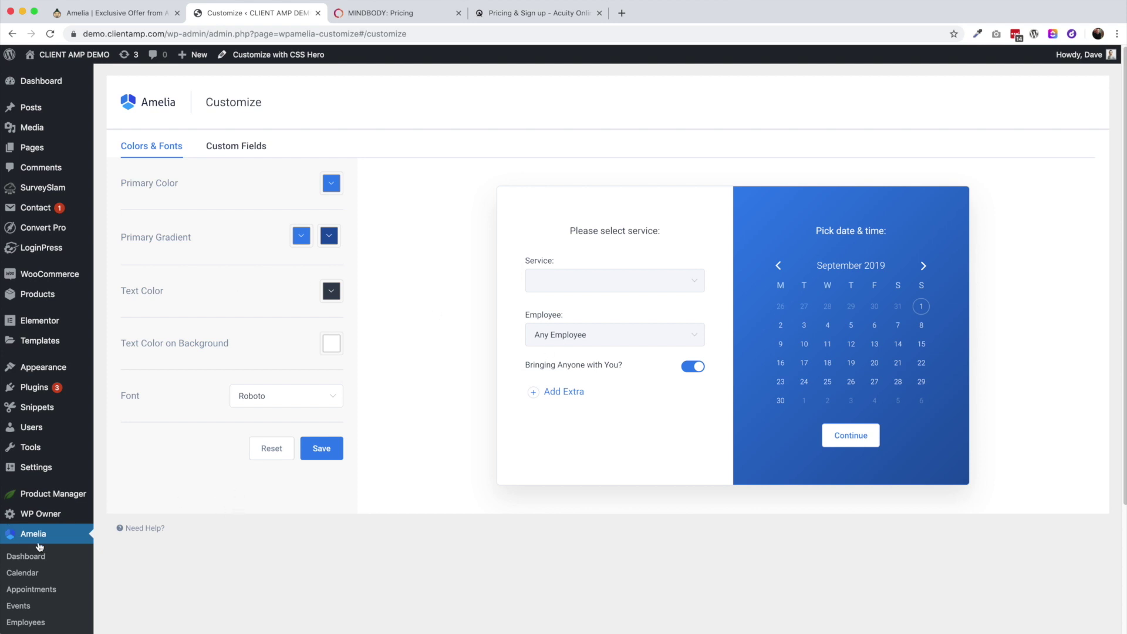
# Open Amelia's Customize settings and set the Primary Color to bright red
pyautogui.scroll(-3, 38, 540)
pyautogui.click(17, 583)
pyautogui.click(331, 183)
pyautogui.click(390, 243)
pyautogui.click(415, 202)
pyautogui.click(393, 208)
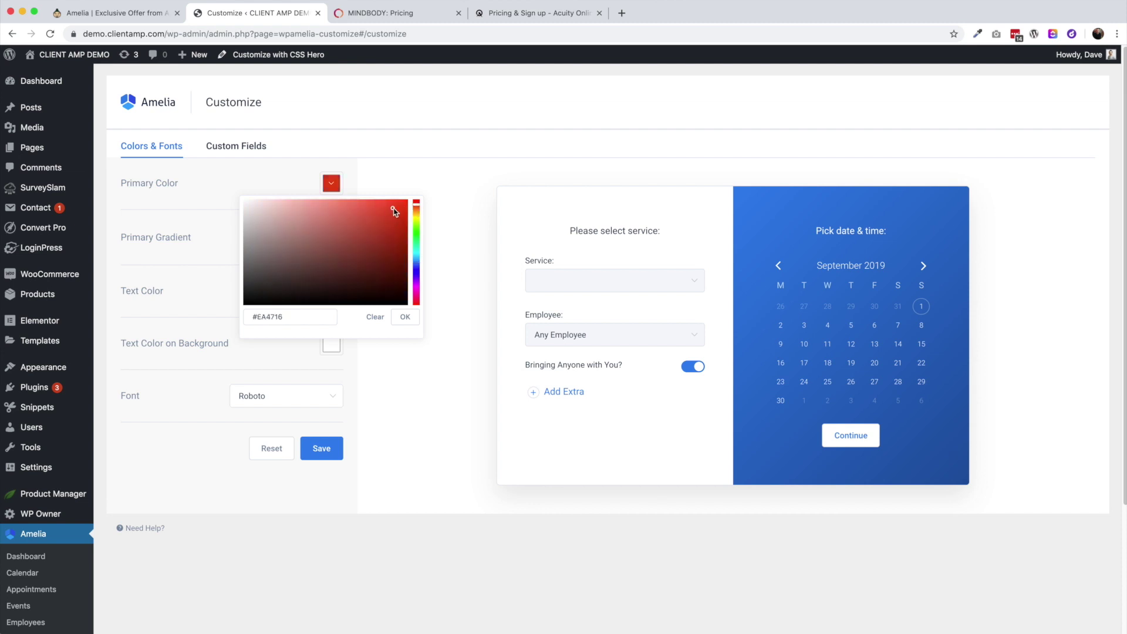
pyautogui.click(405, 317)
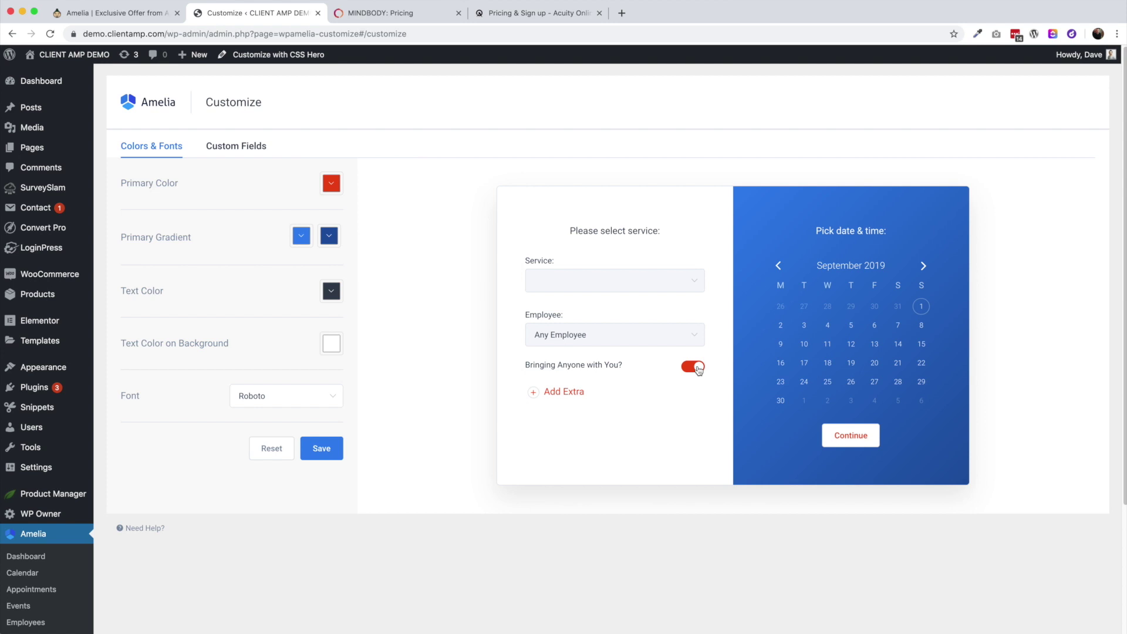
# Try grey and black shades for the two Primary Gradient colours
pyautogui.click(301, 236)
pyautogui.click(218, 275)
pyautogui.moveTo(212, 283); pyautogui.dragTo(206, 321)
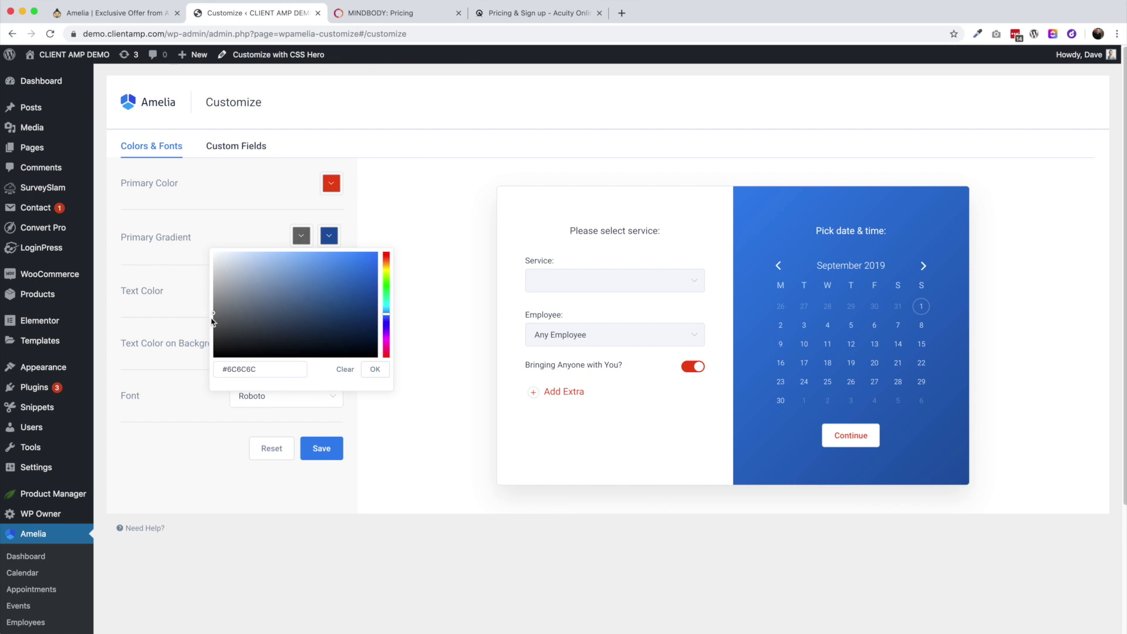
pyautogui.click(374, 369)
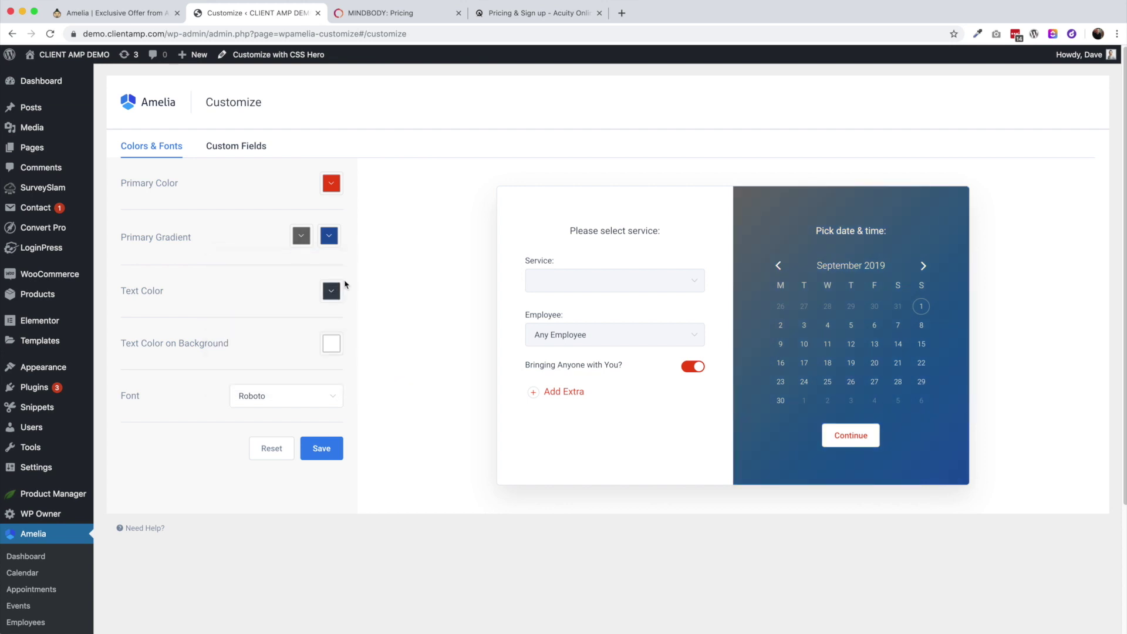
pyautogui.click(329, 236)
pyautogui.moveTo(258, 346); pyautogui.dragTo(240, 368)
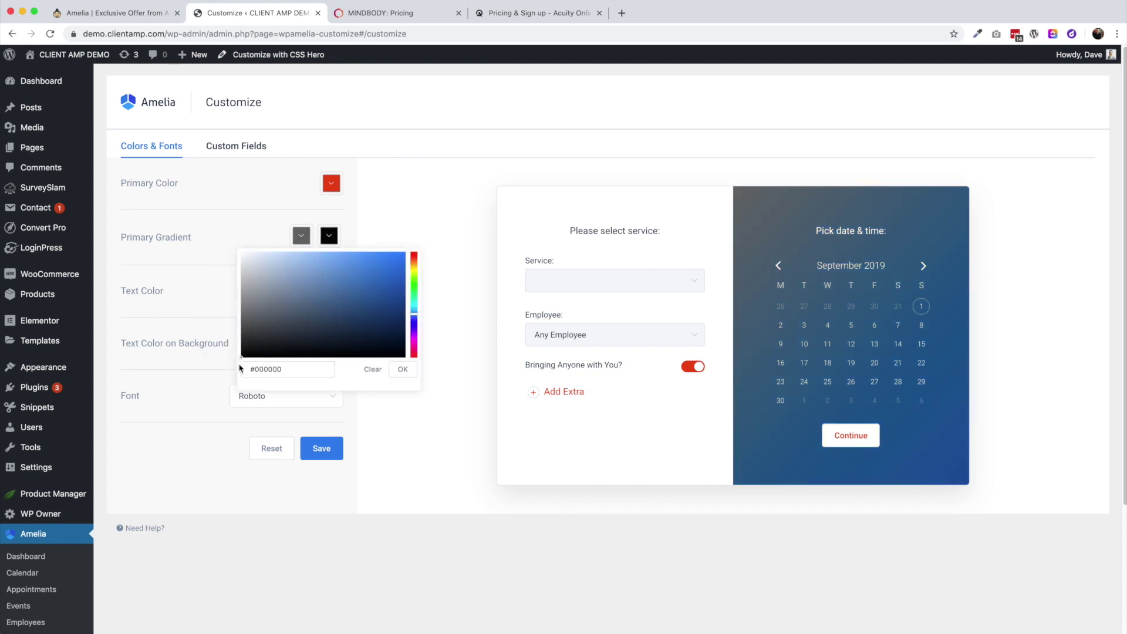
pyautogui.click(403, 375)
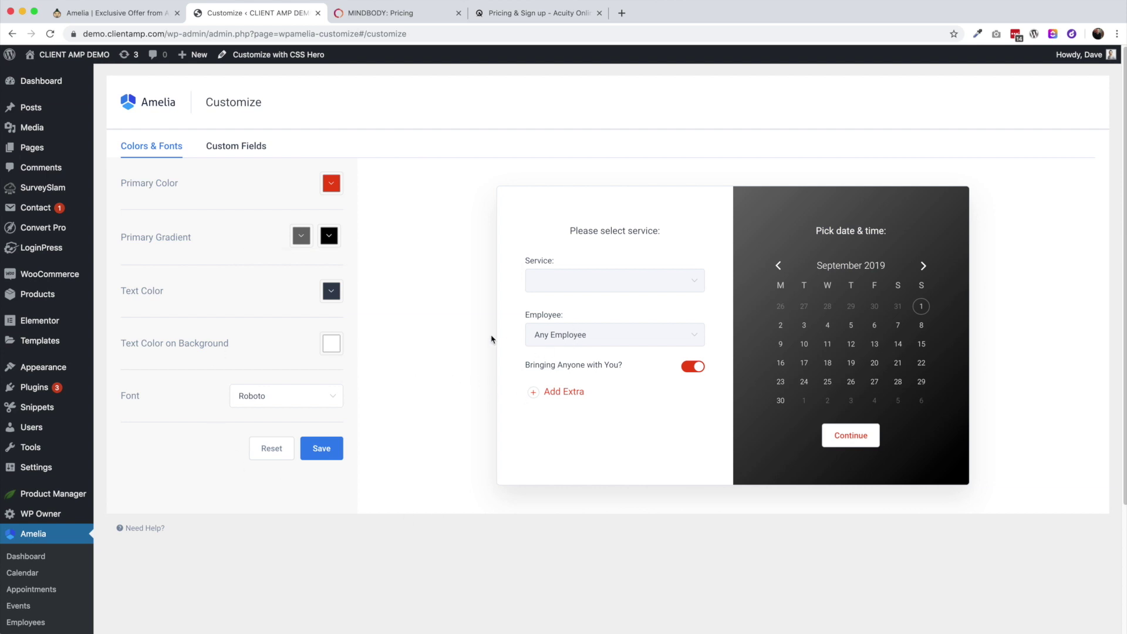
pyautogui.click(301, 235)
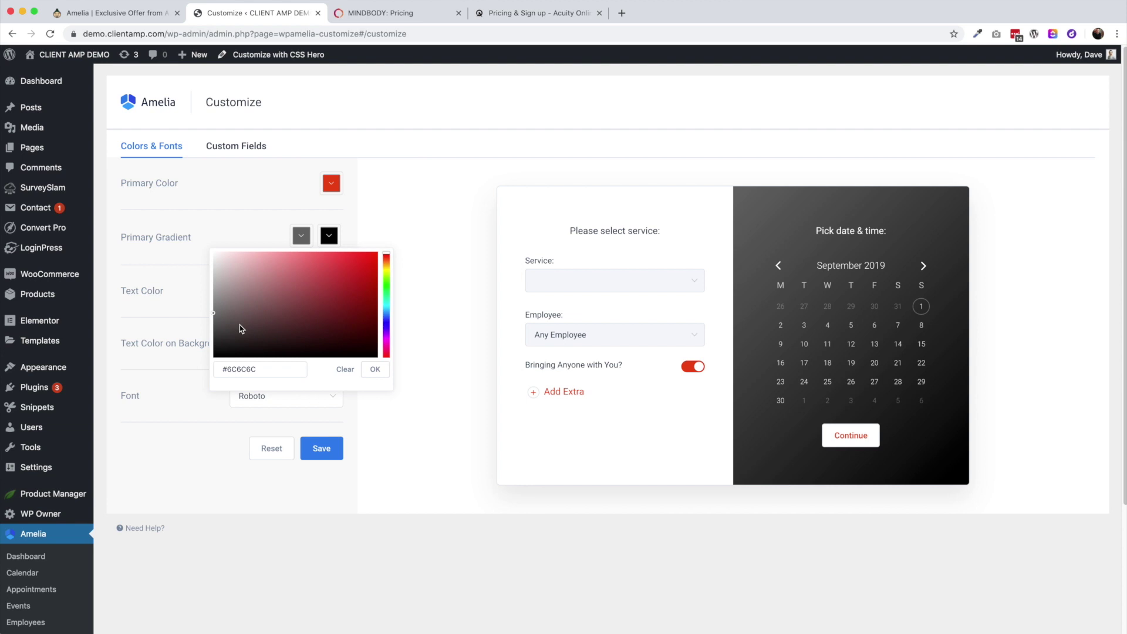
pyautogui.moveTo(215, 314); pyautogui.dragTo(216, 355)
pyautogui.click(374, 369)
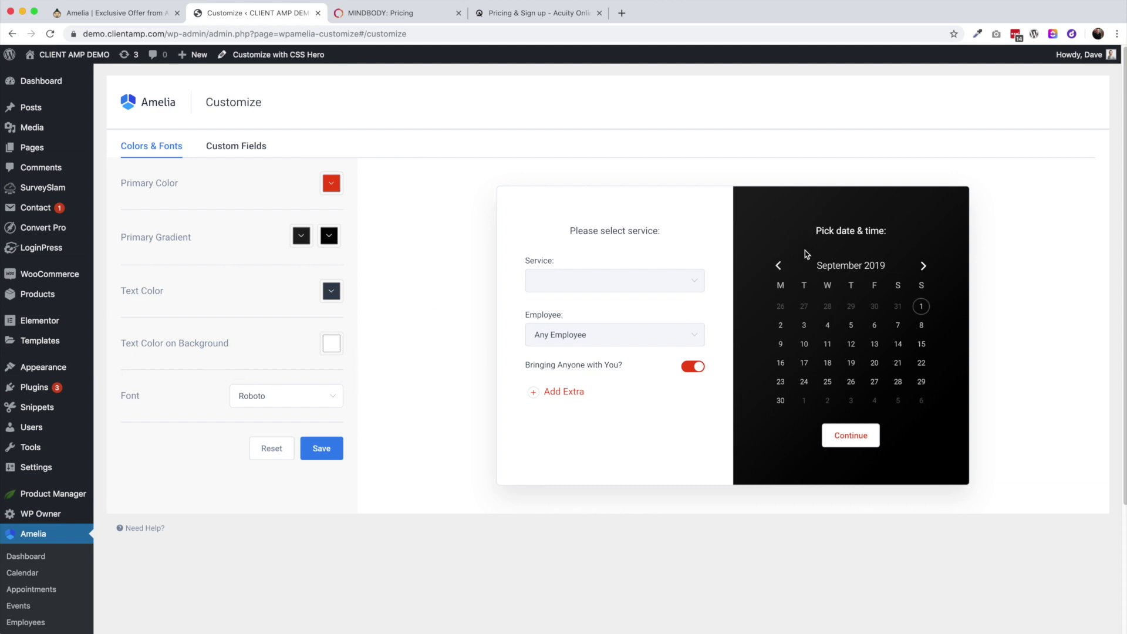
# Set both Primary Gradient colours to white (#FFFFFF) and the text colour to black (#000000)
pyautogui.click(301, 235)
pyautogui.moveTo(267, 289); pyautogui.dragTo(185, 226)
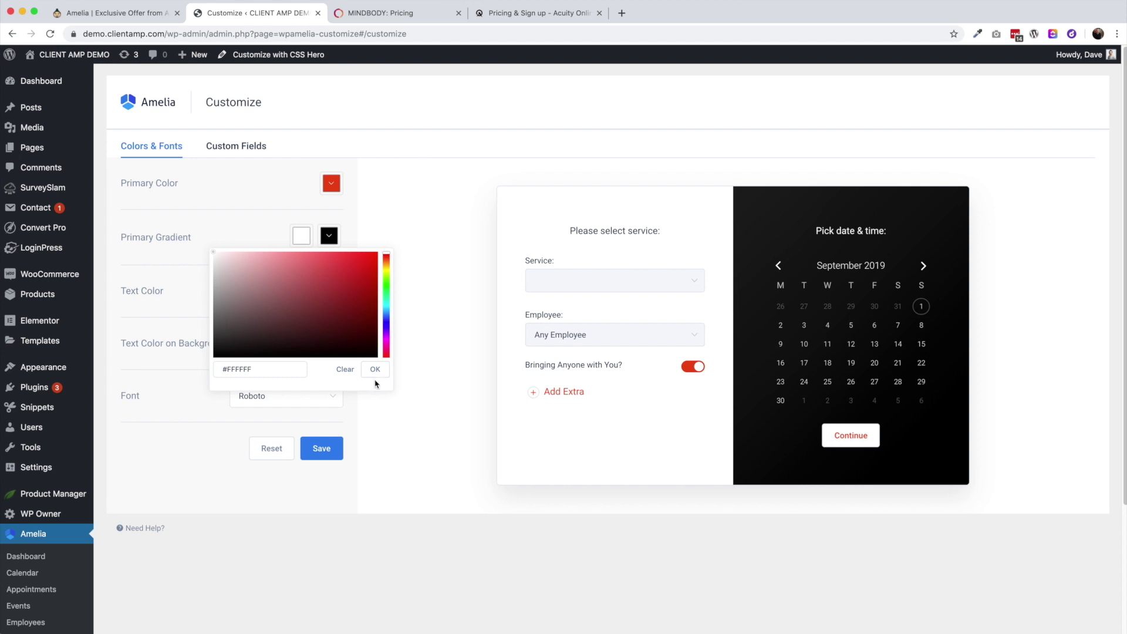
pyautogui.click(375, 370)
pyautogui.click(327, 237)
pyautogui.moveTo(257, 291); pyautogui.dragTo(217, 240)
pyautogui.click(402, 370)
pyautogui.click(331, 290)
pyautogui.click(404, 425)
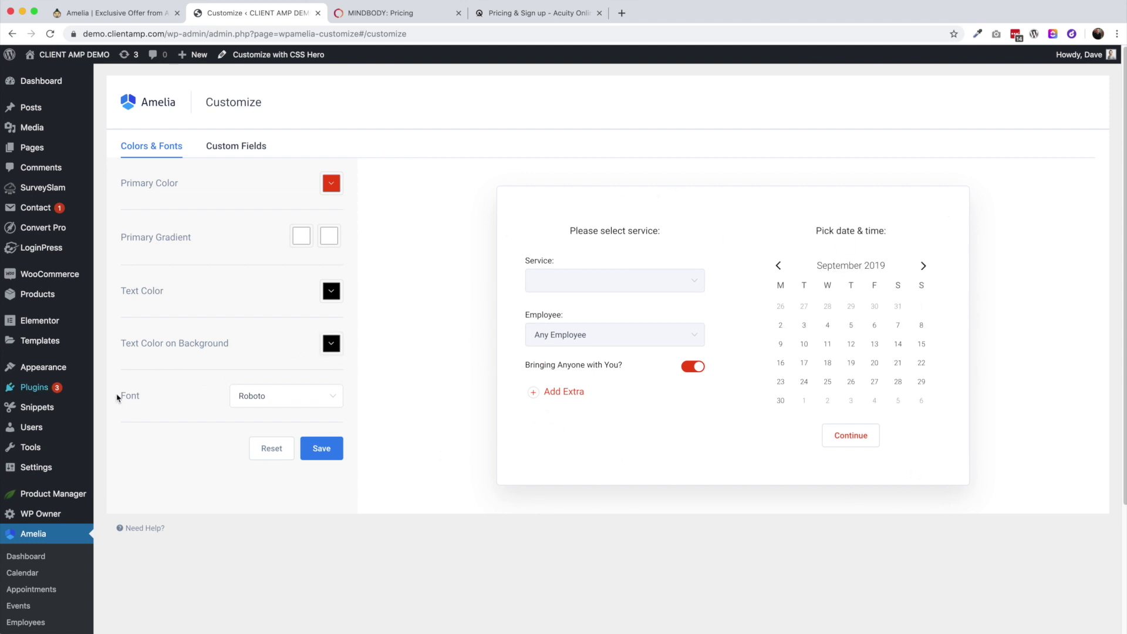
# Try the Lato font, revert to Roboto, and switch to the Custom Fields tab
pyautogui.click(238, 395)
pyautogui.scroll(-1, 259, 450)
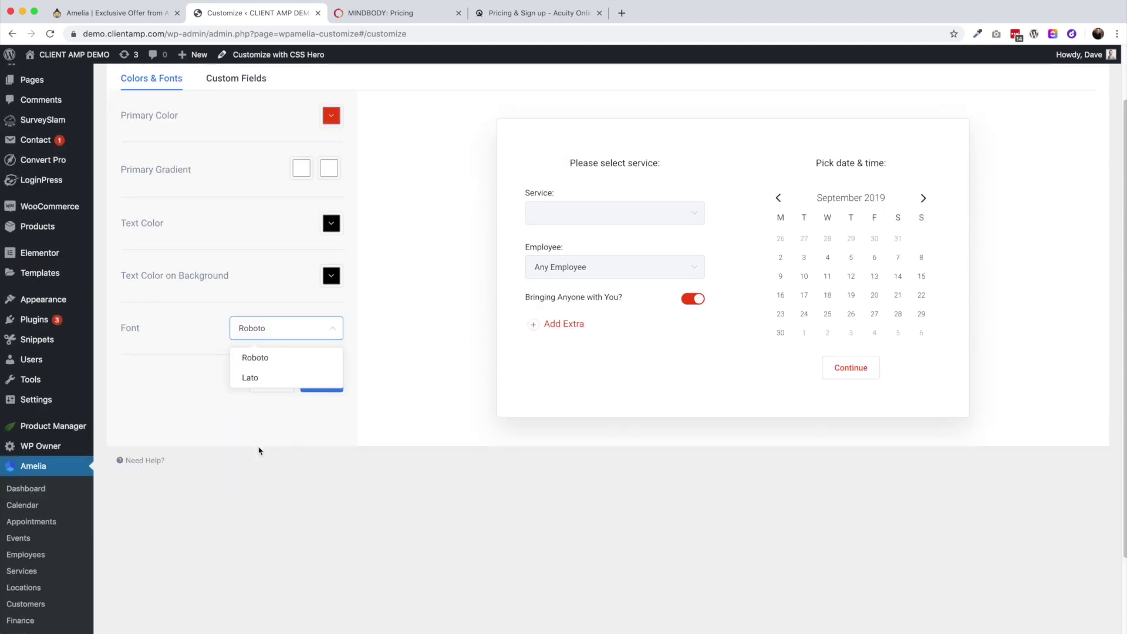
pyautogui.scroll(1, 265, 380)
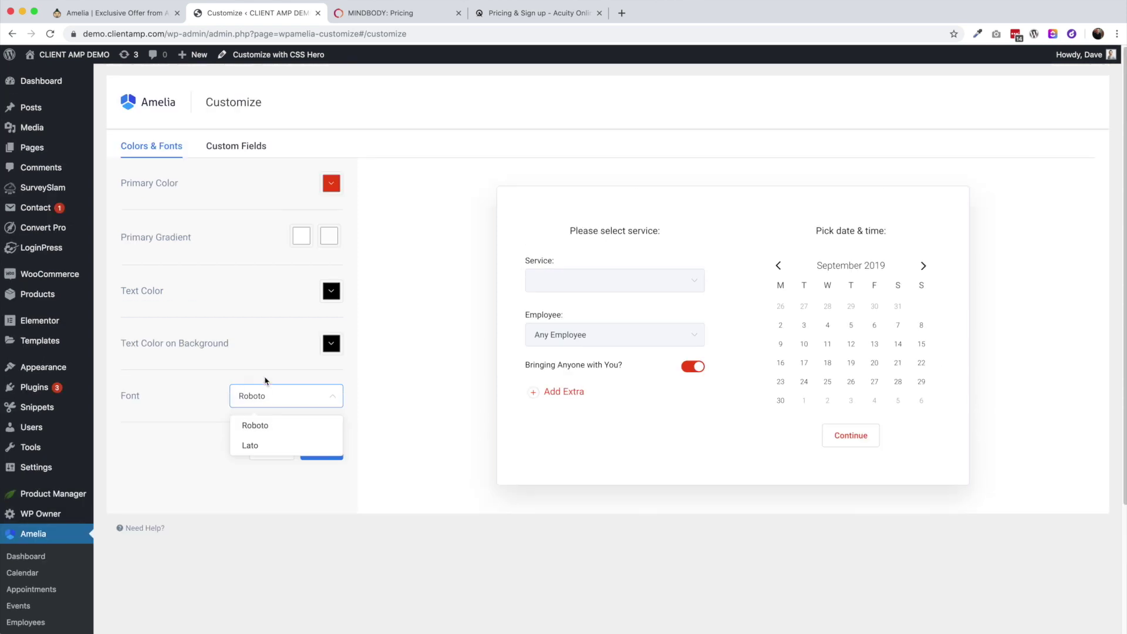
pyautogui.click(274, 447)
pyautogui.click(265, 407)
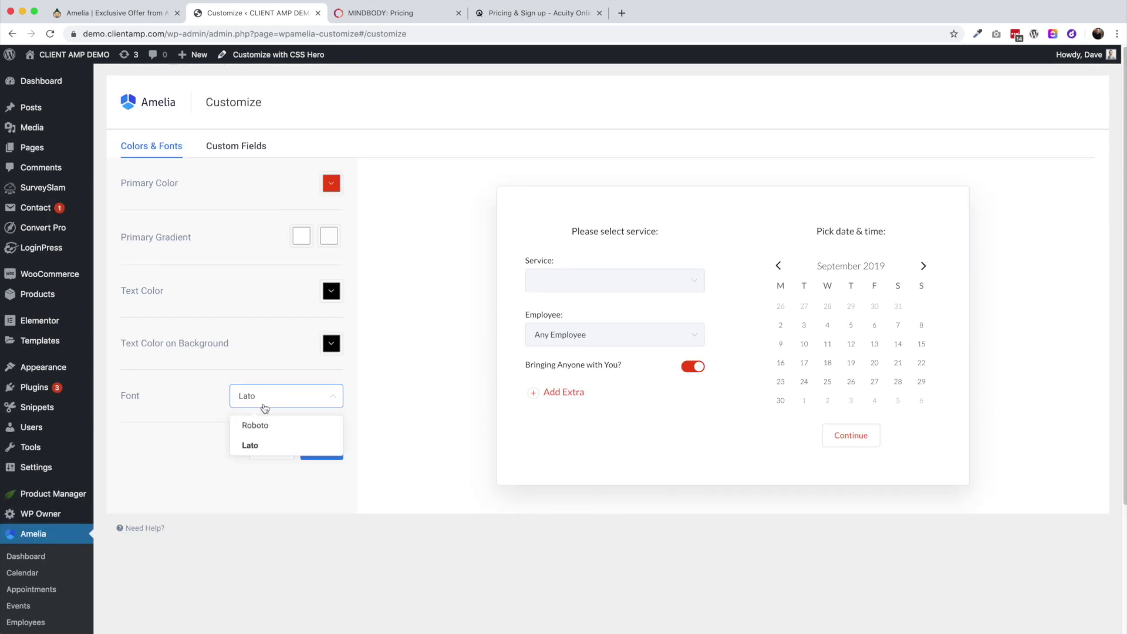
pyautogui.click(269, 426)
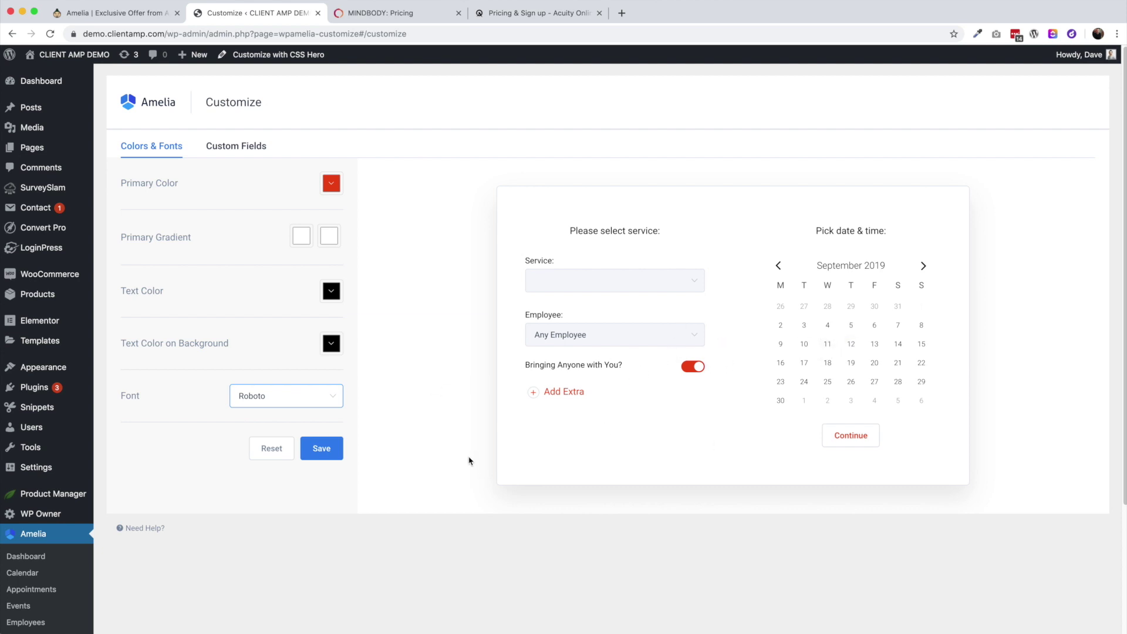
pyautogui.click(239, 149)
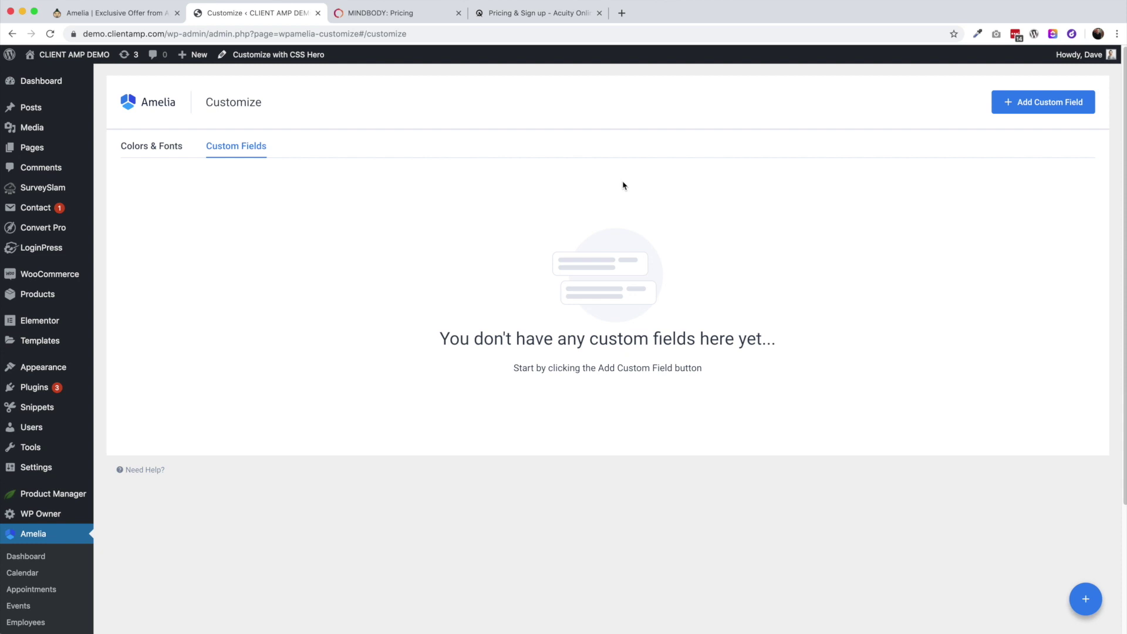
# Add a Text custom field labelled 'Due Date:', then return to the Colors & Fonts tab
pyautogui.click(1027, 110)
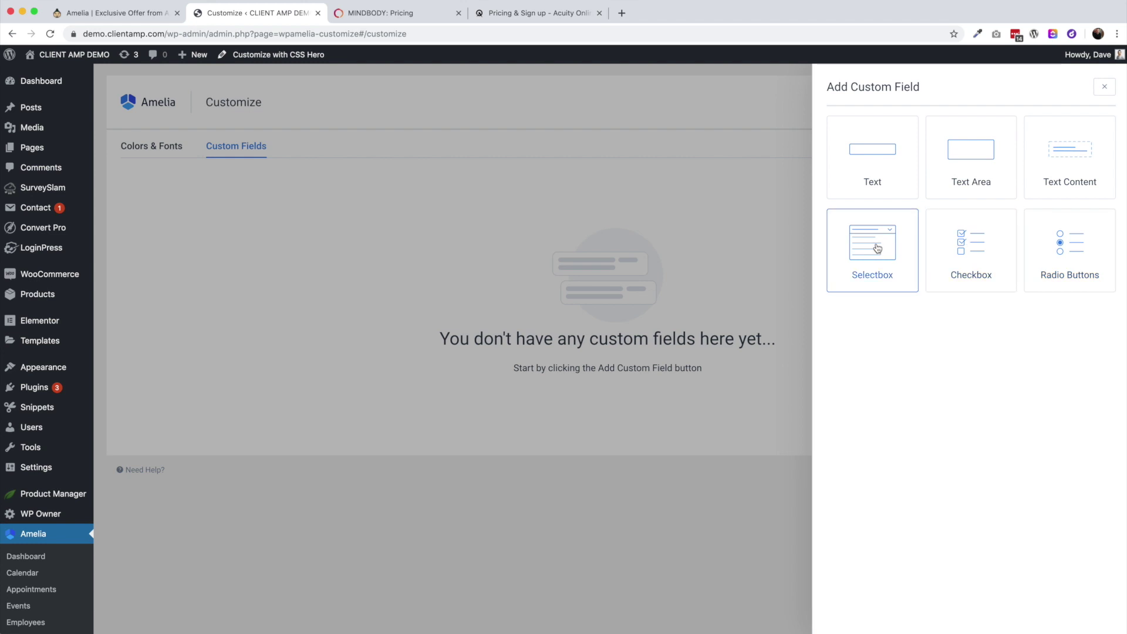
pyautogui.click(866, 163)
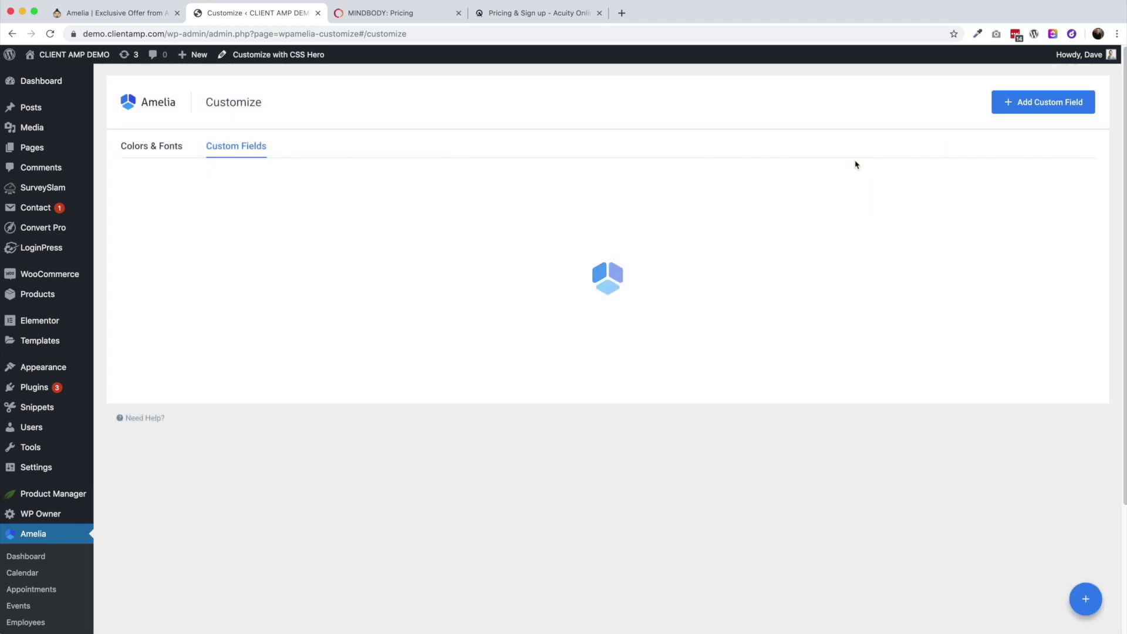
pyautogui.click(342, 241)
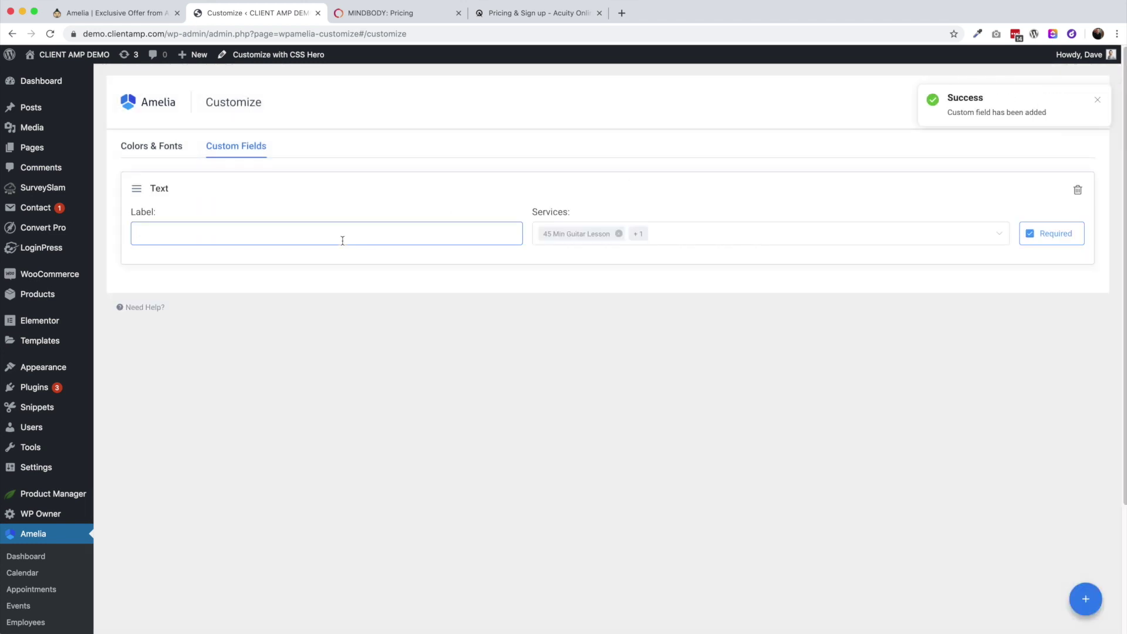
pyautogui.write('Due Date:')
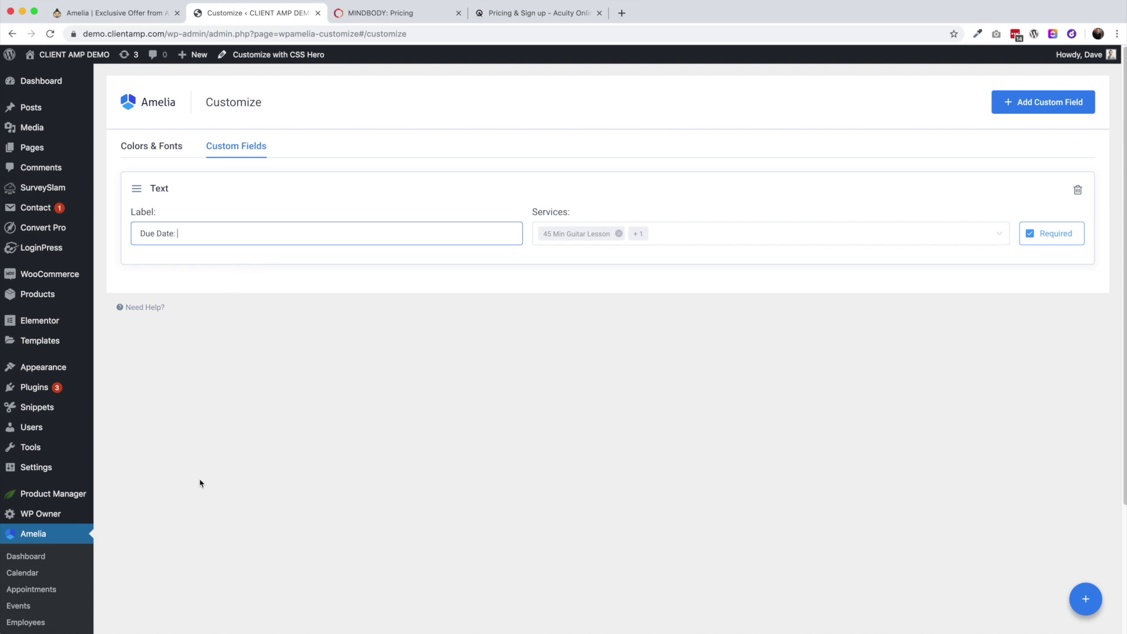
pyautogui.click(734, 445)
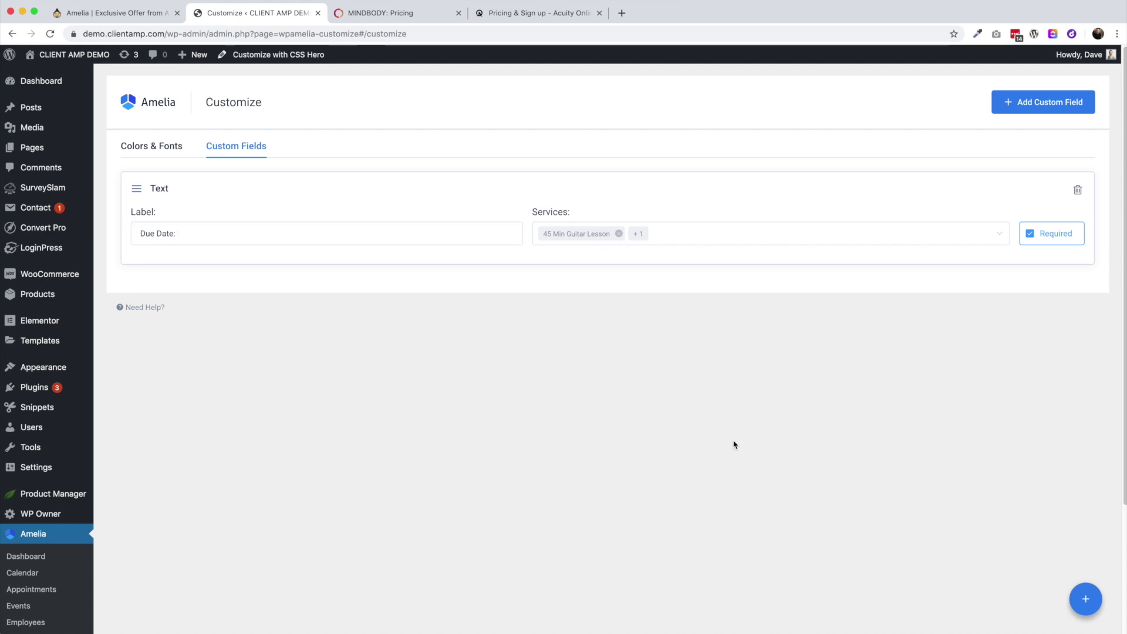
pyautogui.click(175, 148)
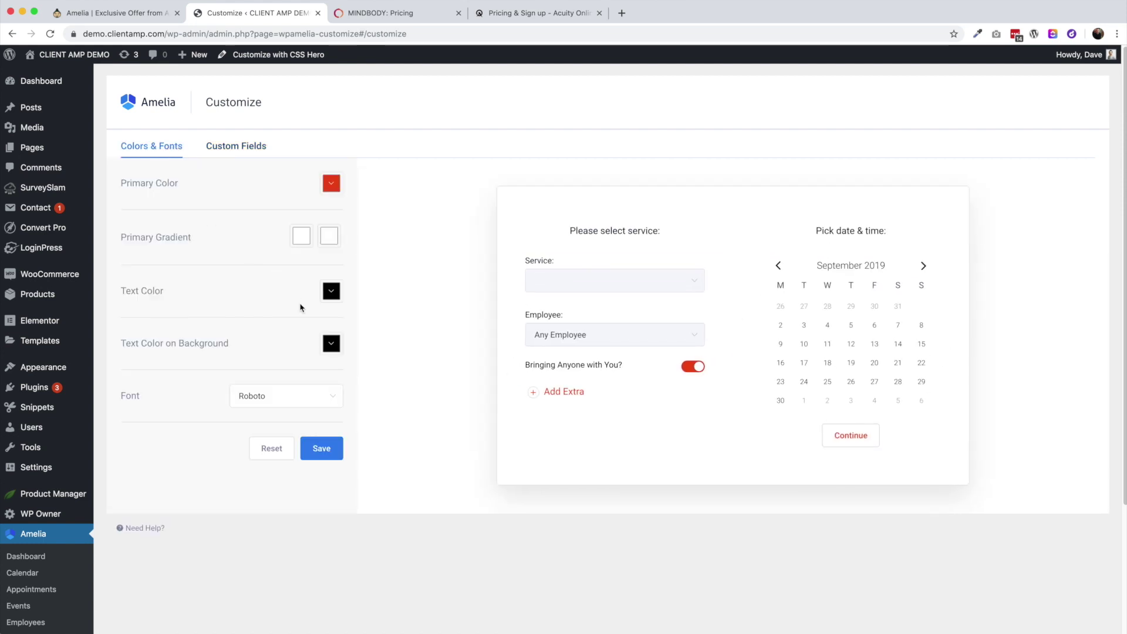